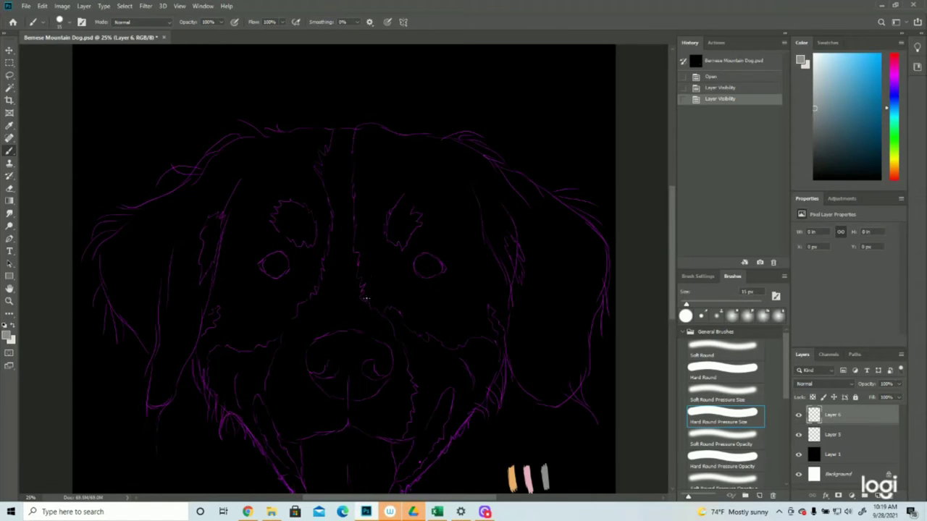
Paint thin gray 15 px fur strokes from the muzzle bridge toward the right eye, redoing the last strokes above its lid
{"action": "mouse_move", "coordinate": [365, 300]}
{"action": "left_mouse_down"}
{"action": "mouse_move", "coordinate": [366, 274]}
{"action": "mouse_move", "coordinate": [373, 293]}
{"action": "mouse_move", "coordinate": [376, 270]}
{"action": "mouse_move", "coordinate": [363, 259]}
{"action": "mouse_move", "coordinate": [359, 274]}
{"action": "mouse_move", "coordinate": [367, 266]}
{"action": "mouse_move", "coordinate": [358, 249]}
{"action": "mouse_move", "coordinate": [364, 234]}
{"action": "mouse_move", "coordinate": [367, 252]}
{"action": "mouse_move", "coordinate": [369, 235]}
{"action": "mouse_move", "coordinate": [380, 251]}
{"action": "mouse_move", "coordinate": [374, 266]}
{"action": "mouse_move", "coordinate": [373, 241]}
{"action": "left_mouse_up"}
{"action": "mouse_move", "coordinate": [382, 312]}
{"action": "left_mouse_down"}
{"action": "mouse_move", "coordinate": [401, 274]}
{"action": "mouse_move", "coordinate": [383, 283]}
{"action": "mouse_move", "coordinate": [387, 255]}
{"action": "left_mouse_up"}
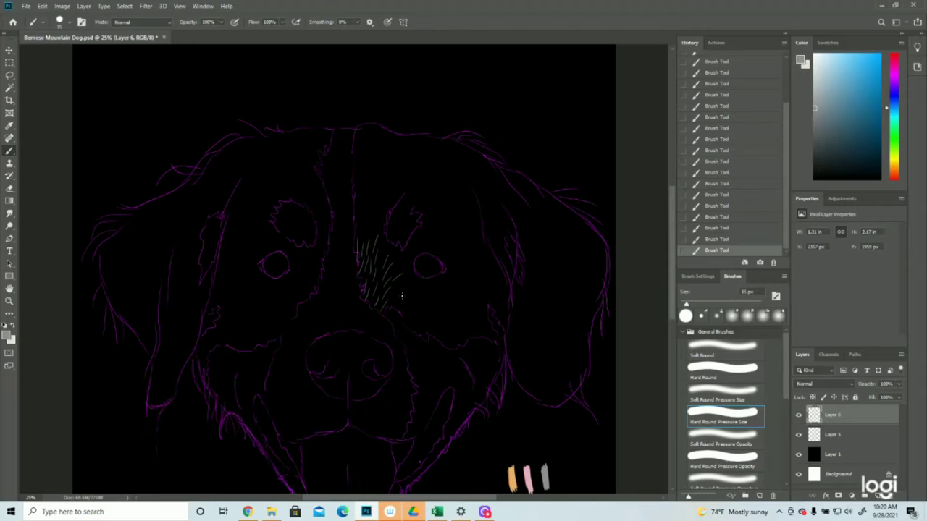
{"action": "mouse_move", "coordinate": [382, 313]}
{"action": "left_mouse_down"}
{"action": "mouse_move", "coordinate": [413, 293]}
{"action": "mouse_move", "coordinate": [410, 268]}
{"action": "mouse_move", "coordinate": [399, 283]}
{"action": "mouse_move", "coordinate": [414, 265]}
{"action": "mouse_move", "coordinate": [394, 276]}
{"action": "mouse_move", "coordinate": [408, 256]}
{"action": "mouse_move", "coordinate": [407, 264]}
{"action": "mouse_move", "coordinate": [434, 248]}
{"action": "left_mouse_up"}
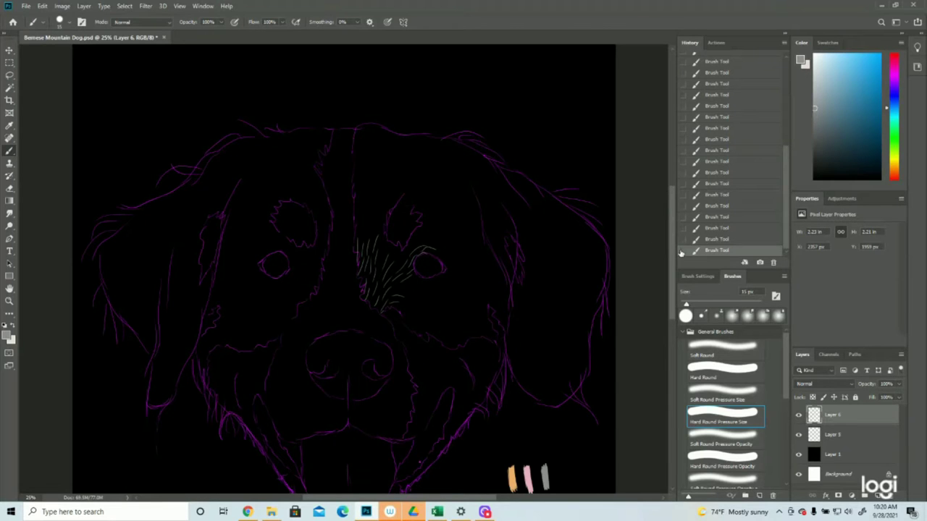
{"action": "key", "text": "ctrl+z"}
{"action": "key", "text": "ctrl+z"}
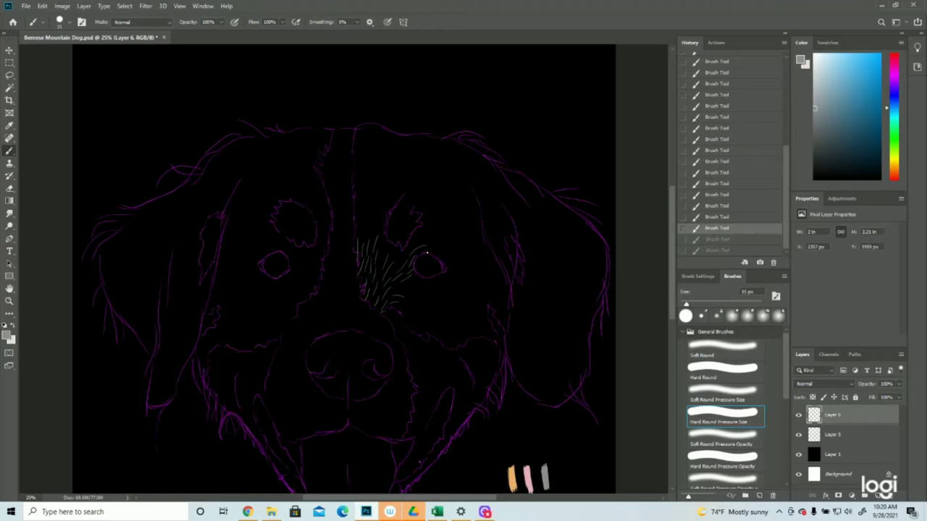
{"action": "left_click_drag", "start_coordinate": [418, 255], "coordinate": [429, 250]}
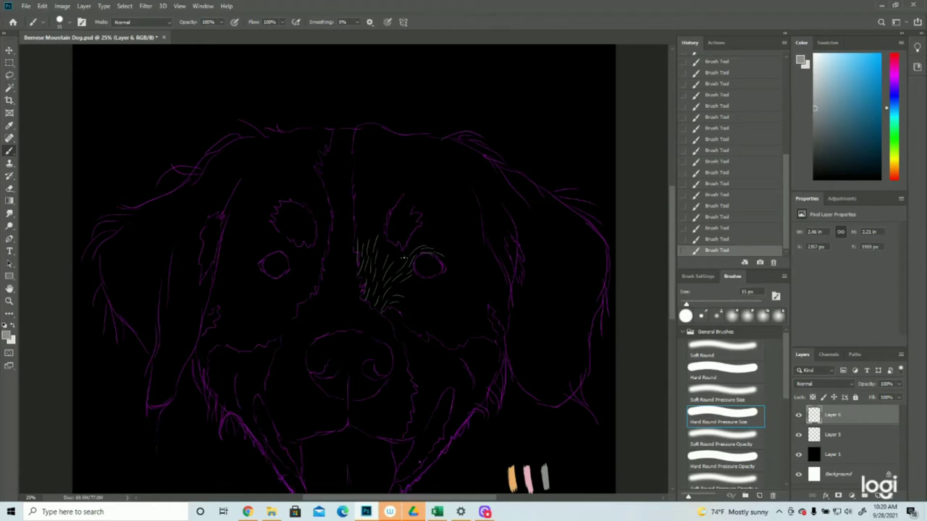
Paint gray fur strokes around the right eye and up to the edges of its brow patch
{"action": "mouse_move", "coordinate": [405, 258]}
{"action": "left_mouse_down"}
{"action": "mouse_move", "coordinate": [423, 240]}
{"action": "mouse_move", "coordinate": [414, 243]}
{"action": "mouse_move", "coordinate": [455, 260]}
{"action": "mouse_move", "coordinate": [439, 238]}
{"action": "mouse_move", "coordinate": [423, 236]}
{"action": "mouse_move", "coordinate": [448, 240]}
{"action": "mouse_move", "coordinate": [432, 218]}
{"action": "left_mouse_up"}
{"action": "mouse_move", "coordinate": [390, 260]}
{"action": "left_mouse_down"}
{"action": "mouse_move", "coordinate": [396, 241]}
{"action": "mouse_move", "coordinate": [404, 246]}
{"action": "mouse_move", "coordinate": [387, 236]}
{"action": "left_mouse_up"}
{"action": "mouse_move", "coordinate": [442, 272]}
{"action": "left_mouse_down"}
{"action": "mouse_move", "coordinate": [451, 280]}
{"action": "mouse_move", "coordinate": [463, 268]}
{"action": "mouse_move", "coordinate": [460, 276]}
{"action": "left_mouse_up"}
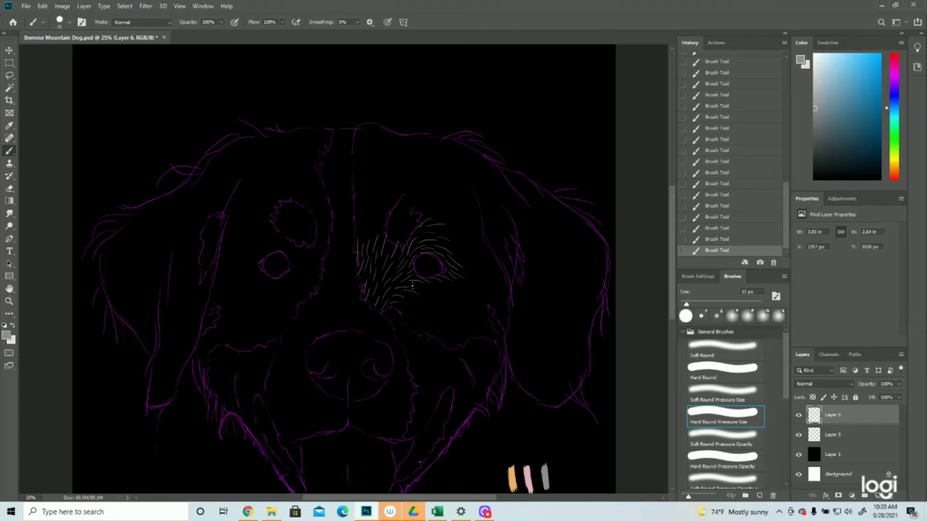
Fill the right cheek with gray fur strokes sweeping from the muzzle and eye out to the edge of the ear
{"action": "mouse_move", "coordinate": [396, 308]}
{"action": "left_mouse_down"}
{"action": "mouse_move", "coordinate": [415, 302]}
{"action": "mouse_move", "coordinate": [424, 318]}
{"action": "mouse_move", "coordinate": [415, 332]}
{"action": "mouse_move", "coordinate": [428, 340]}
{"action": "left_mouse_up"}
{"action": "left_click_drag", "start_coordinate": [420, 304], "coordinate": [448, 344]}
{"action": "left_click_drag", "start_coordinate": [448, 246], "coordinate": [476, 258]}
{"action": "left_click_drag", "start_coordinate": [461, 272], "coordinate": [476, 280]}
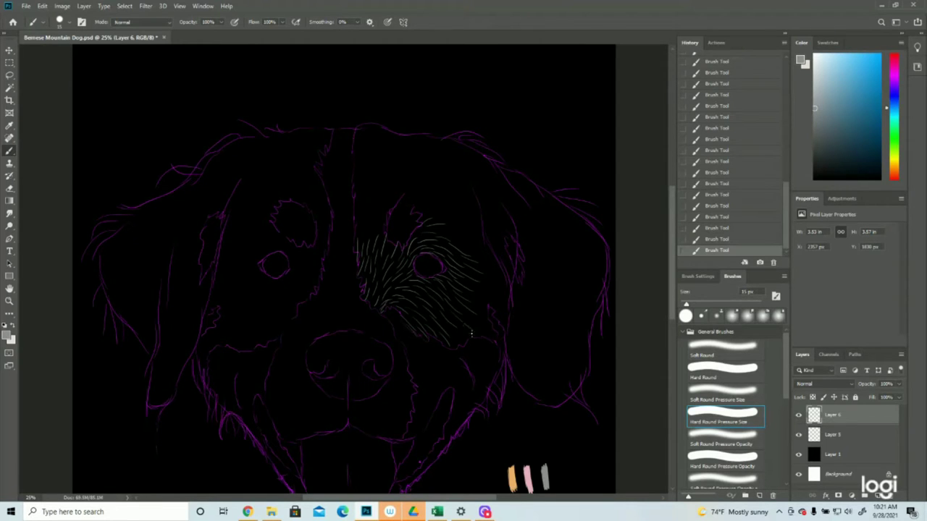
{"action": "mouse_move", "coordinate": [451, 335]}
{"action": "left_mouse_down"}
{"action": "mouse_move", "coordinate": [458, 349]}
{"action": "mouse_move", "coordinate": [493, 335]}
{"action": "mouse_move", "coordinate": [499, 353]}
{"action": "left_mouse_up"}
{"action": "left_click_drag", "start_coordinate": [497, 313], "coordinate": [507, 332]}
{"action": "mouse_move", "coordinate": [485, 278]}
{"action": "left_mouse_down"}
{"action": "mouse_move", "coordinate": [505, 289]}
{"action": "mouse_move", "coordinate": [509, 316]}
{"action": "left_mouse_up"}
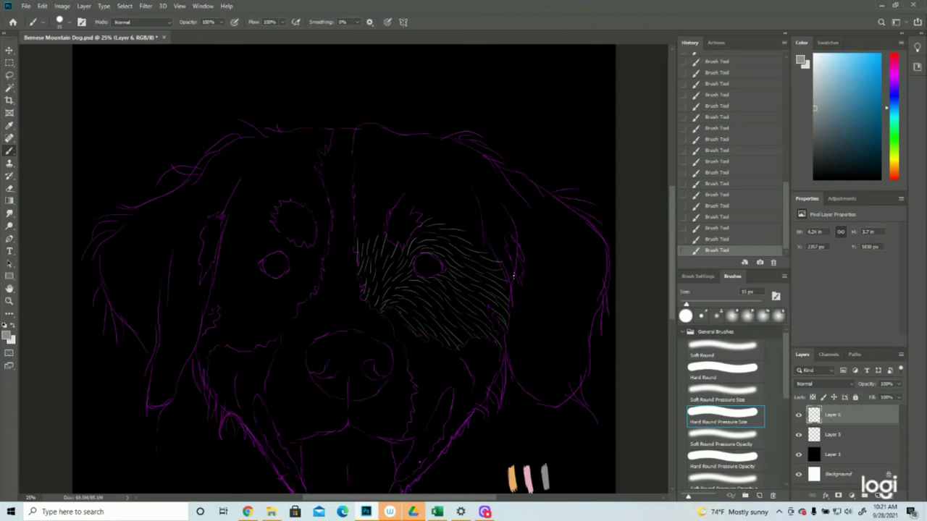
Cover the right side of the forehead with gray fur strokes, from around the brow patch to the top of the head
{"action": "mouse_move", "coordinate": [415, 214]}
{"action": "left_mouse_down"}
{"action": "mouse_move", "coordinate": [448, 193]}
{"action": "mouse_move", "coordinate": [461, 203]}
{"action": "mouse_move", "coordinate": [459, 220]}
{"action": "mouse_move", "coordinate": [486, 210]}
{"action": "mouse_move", "coordinate": [487, 243]}
{"action": "left_mouse_up"}
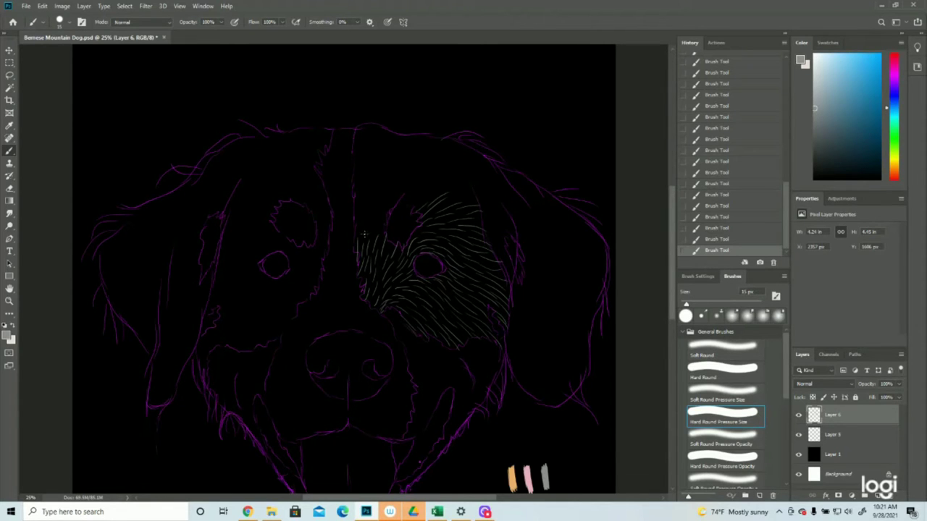
{"action": "mouse_move", "coordinate": [360, 243]}
{"action": "left_mouse_down"}
{"action": "mouse_move", "coordinate": [356, 203]}
{"action": "mouse_move", "coordinate": [364, 241]}
{"action": "mouse_move", "coordinate": [370, 198]}
{"action": "mouse_move", "coordinate": [373, 237]}
{"action": "mouse_move", "coordinate": [377, 193]}
{"action": "left_mouse_up"}
{"action": "mouse_move", "coordinate": [382, 233]}
{"action": "left_mouse_down"}
{"action": "mouse_move", "coordinate": [387, 197]}
{"action": "mouse_move", "coordinate": [403, 185]}
{"action": "left_mouse_up"}
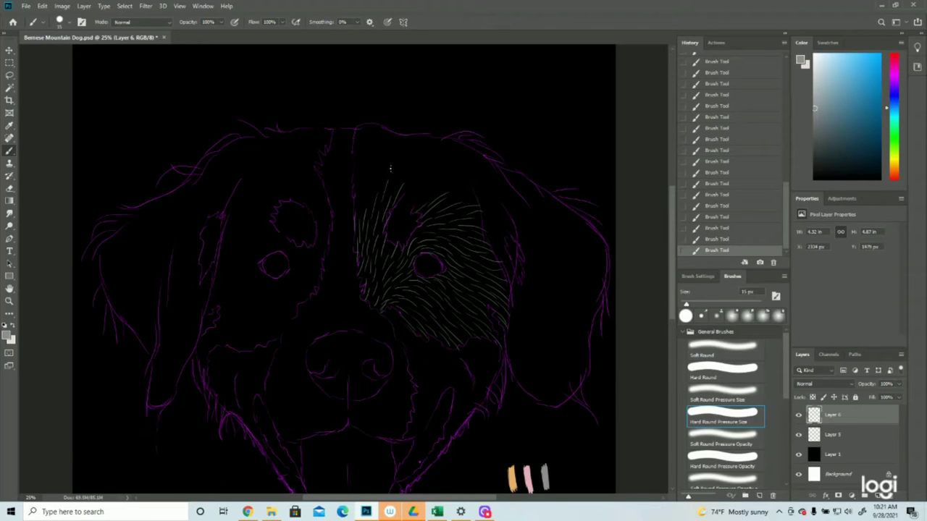
{"action": "left_click_drag", "start_coordinate": [362, 212], "coordinate": [354, 132]}
{"action": "mouse_move", "coordinate": [369, 198]}
{"action": "left_mouse_down"}
{"action": "mouse_move", "coordinate": [370, 158]}
{"action": "mouse_move", "coordinate": [404, 165]}
{"action": "mouse_move", "coordinate": [380, 159]}
{"action": "mouse_move", "coordinate": [393, 141]}
{"action": "mouse_move", "coordinate": [366, 135]}
{"action": "mouse_move", "coordinate": [377, 125]}
{"action": "mouse_move", "coordinate": [361, 126]}
{"action": "mouse_move", "coordinate": [377, 125]}
{"action": "left_mouse_up"}
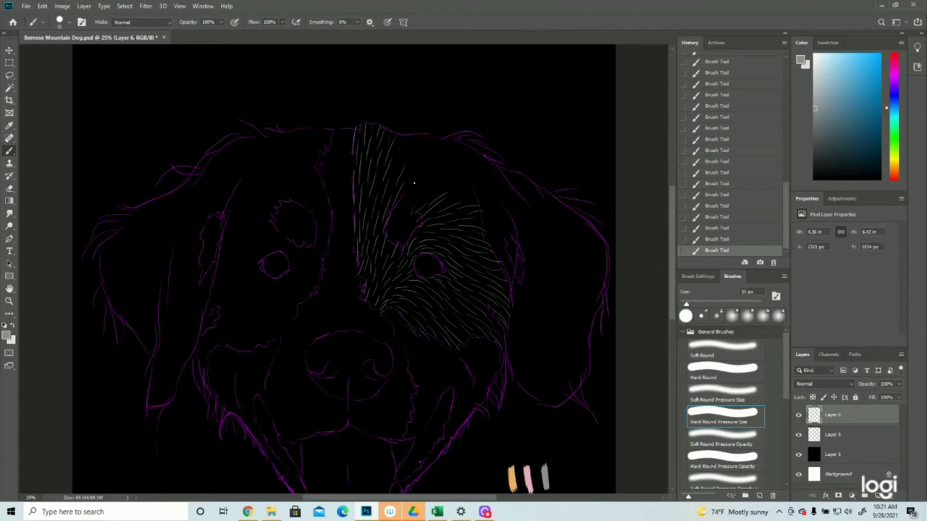
{"action": "mouse_move", "coordinate": [409, 184]}
{"action": "left_mouse_down"}
{"action": "mouse_move", "coordinate": [443, 167]}
{"action": "mouse_move", "coordinate": [428, 196]}
{"action": "mouse_move", "coordinate": [452, 175]}
{"action": "mouse_move", "coordinate": [432, 179]}
{"action": "mouse_move", "coordinate": [455, 197]}
{"action": "mouse_move", "coordinate": [472, 193]}
{"action": "mouse_move", "coordinate": [448, 188]}
{"action": "mouse_move", "coordinate": [474, 186]}
{"action": "mouse_move", "coordinate": [457, 189]}
{"action": "mouse_move", "coordinate": [479, 199]}
{"action": "left_mouse_up"}
{"action": "mouse_move", "coordinate": [396, 173]}
{"action": "left_mouse_down"}
{"action": "mouse_move", "coordinate": [442, 133]}
{"action": "mouse_move", "coordinate": [468, 147]}
{"action": "mouse_move", "coordinate": [430, 166]}
{"action": "mouse_move", "coordinate": [465, 146]}
{"action": "mouse_move", "coordinate": [437, 152]}
{"action": "mouse_move", "coordinate": [472, 137]}
{"action": "mouse_move", "coordinate": [473, 151]}
{"action": "mouse_move", "coordinate": [448, 160]}
{"action": "mouse_move", "coordinate": [475, 150]}
{"action": "mouse_move", "coordinate": [451, 149]}
{"action": "mouse_move", "coordinate": [487, 156]}
{"action": "mouse_move", "coordinate": [466, 138]}
{"action": "left_mouse_up"}
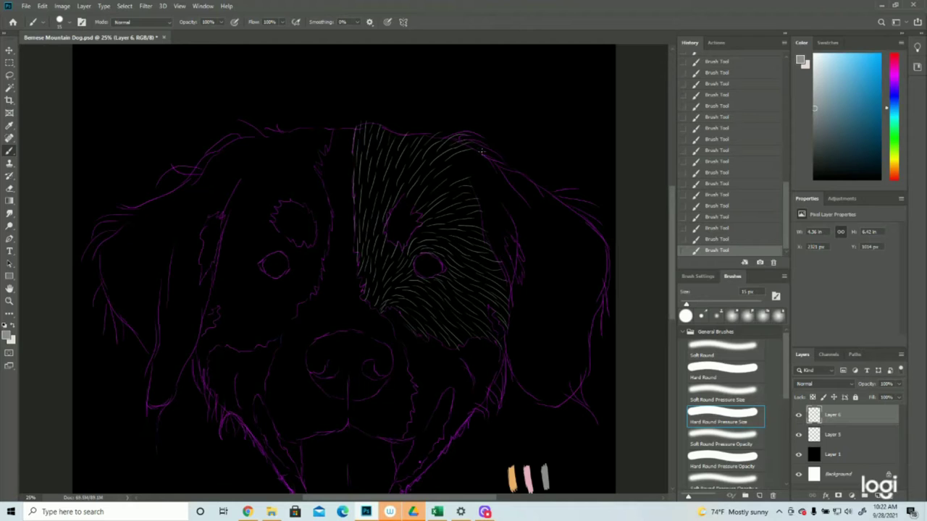
{"action": "left_click_drag", "start_coordinate": [457, 174], "coordinate": [484, 155]}
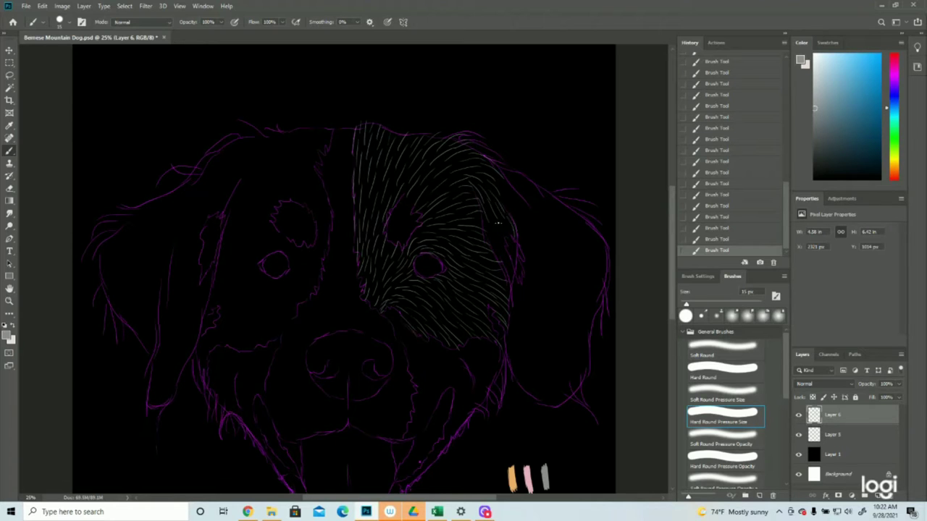
Fill the right ear with long downward gray fur strokes, and check them with the purple sketch layer hidden and shown again
{"action": "left_click_drag", "start_coordinate": [494, 211], "coordinate": [505, 243]}
{"action": "left_click_drag", "start_coordinate": [505, 189], "coordinate": [523, 230]}
{"action": "mouse_move", "coordinate": [511, 177]}
{"action": "left_mouse_down"}
{"action": "mouse_move", "coordinate": [607, 245]}
{"action": "mouse_move", "coordinate": [606, 274]}
{"action": "left_mouse_up"}
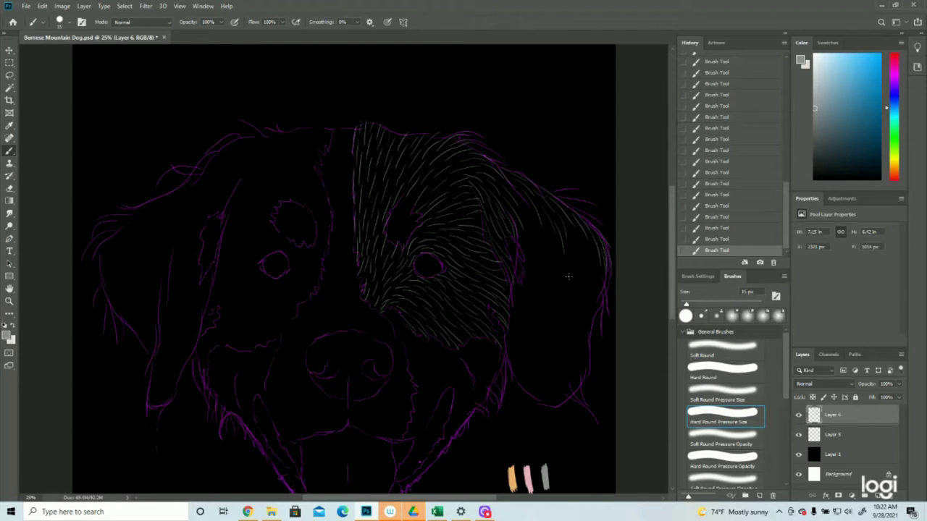
{"action": "left_click_drag", "start_coordinate": [572, 237], "coordinate": [590, 268]}
{"action": "mouse_move", "coordinate": [577, 252]}
{"action": "left_mouse_down"}
{"action": "mouse_move", "coordinate": [581, 281]}
{"action": "mouse_move", "coordinate": [601, 278]}
{"action": "mouse_move", "coordinate": [593, 304]}
{"action": "mouse_move", "coordinate": [607, 312]}
{"action": "mouse_move", "coordinate": [596, 315]}
{"action": "left_mouse_up"}
{"action": "mouse_move", "coordinate": [543, 253]}
{"action": "left_mouse_down"}
{"action": "mouse_move", "coordinate": [536, 228]}
{"action": "mouse_move", "coordinate": [550, 240]}
{"action": "left_mouse_up"}
{"action": "mouse_move", "coordinate": [524, 272]}
{"action": "left_mouse_down"}
{"action": "mouse_move", "coordinate": [520, 230]}
{"action": "mouse_move", "coordinate": [531, 241]}
{"action": "mouse_move", "coordinate": [517, 291]}
{"action": "left_mouse_up"}
{"action": "mouse_move", "coordinate": [553, 258]}
{"action": "left_mouse_down"}
{"action": "mouse_move", "coordinate": [547, 293]}
{"action": "mouse_move", "coordinate": [523, 317]}
{"action": "left_mouse_up"}
{"action": "left_click_drag", "start_coordinate": [564, 301], "coordinate": [563, 339]}
{"action": "left_click_drag", "start_coordinate": [530, 339], "coordinate": [550, 404]}
{"action": "left_click", "coordinate": [798, 435]}
{"action": "left_click", "coordinate": [798, 435]}
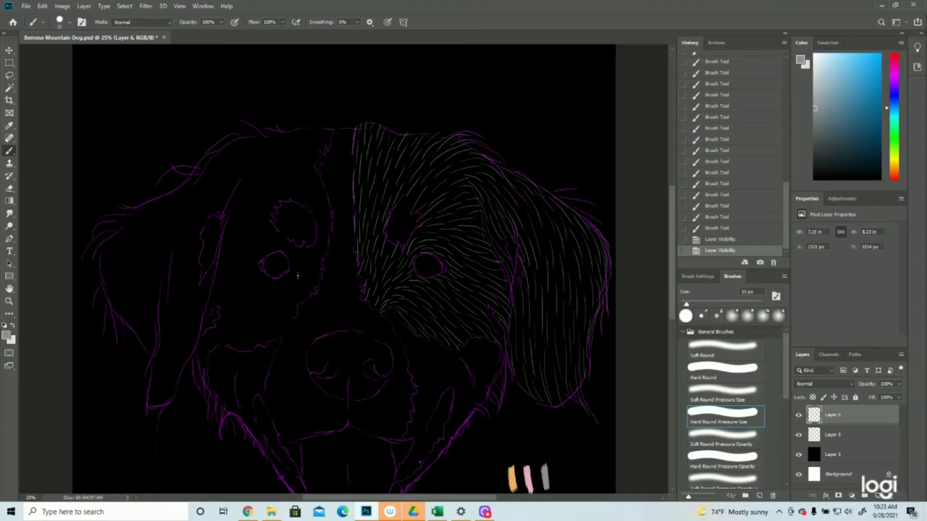
Paint gray fur strokes around and below the left eye, stepping back in the history to redo misplaced strokes
{"action": "mouse_move", "coordinate": [315, 294]}
{"action": "left_mouse_down"}
{"action": "mouse_move", "coordinate": [306, 266]}
{"action": "mouse_move", "coordinate": [290, 269]}
{"action": "left_mouse_up"}
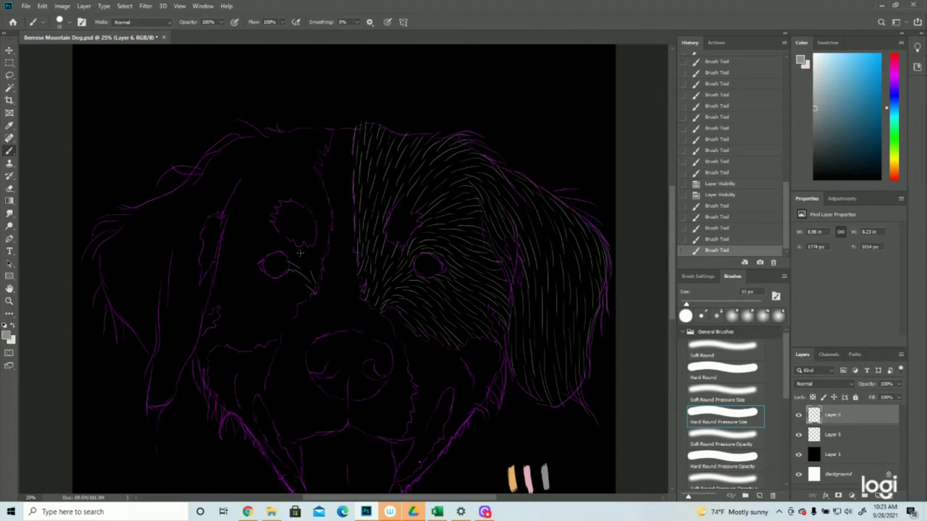
{"action": "left_click", "coordinate": [712, 229]}
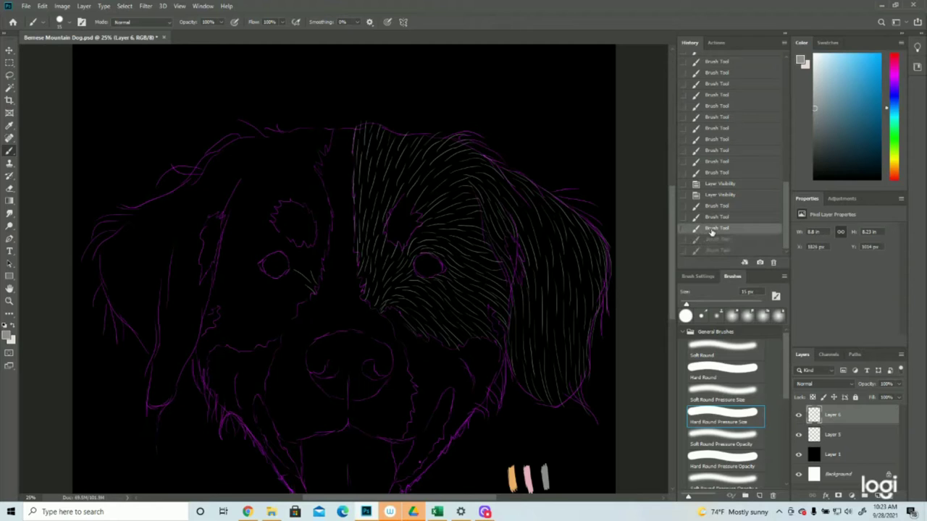
{"action": "mouse_move", "coordinate": [293, 266]}
{"action": "left_mouse_down"}
{"action": "mouse_move", "coordinate": [307, 275]}
{"action": "mouse_move", "coordinate": [268, 240]}
{"action": "left_mouse_up"}
{"action": "left_click_drag", "start_coordinate": [274, 251], "coordinate": [262, 264]}
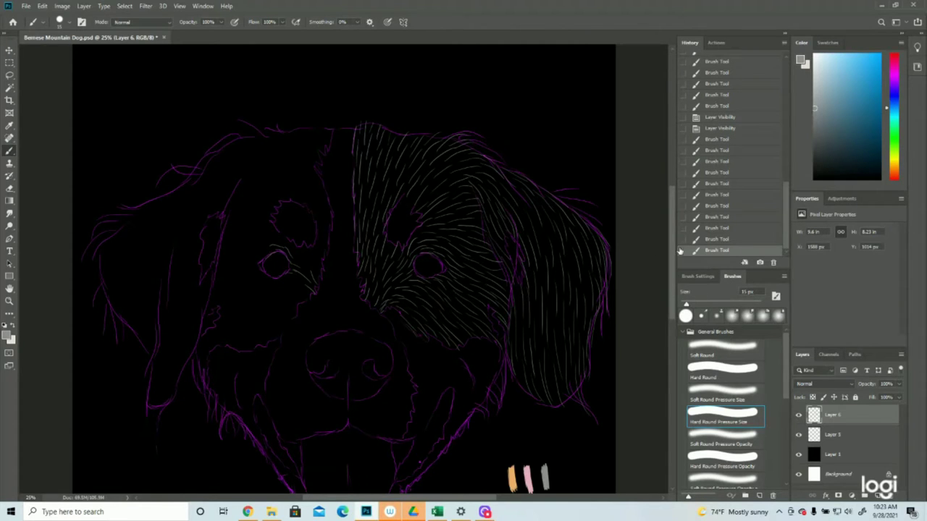
{"action": "left_click", "coordinate": [715, 239]}
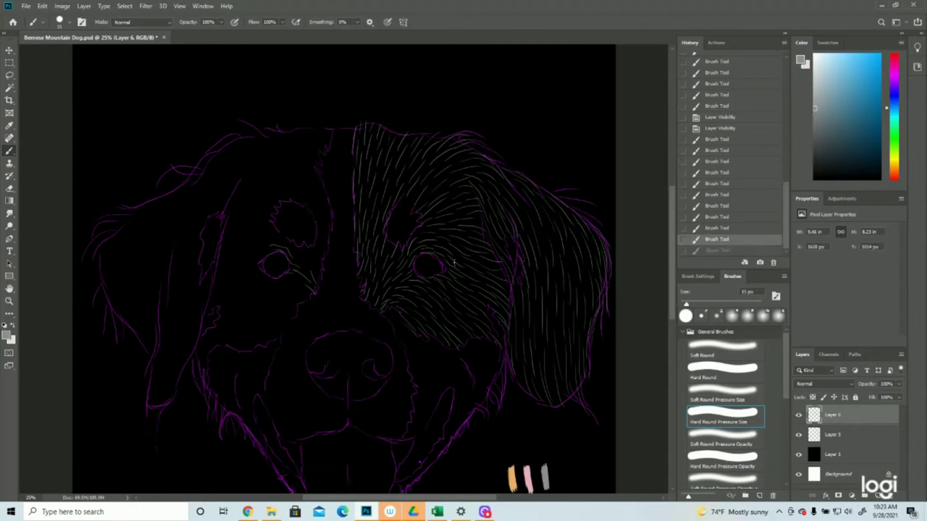
{"action": "left_click_drag", "start_coordinate": [438, 258], "coordinate": [470, 278]}
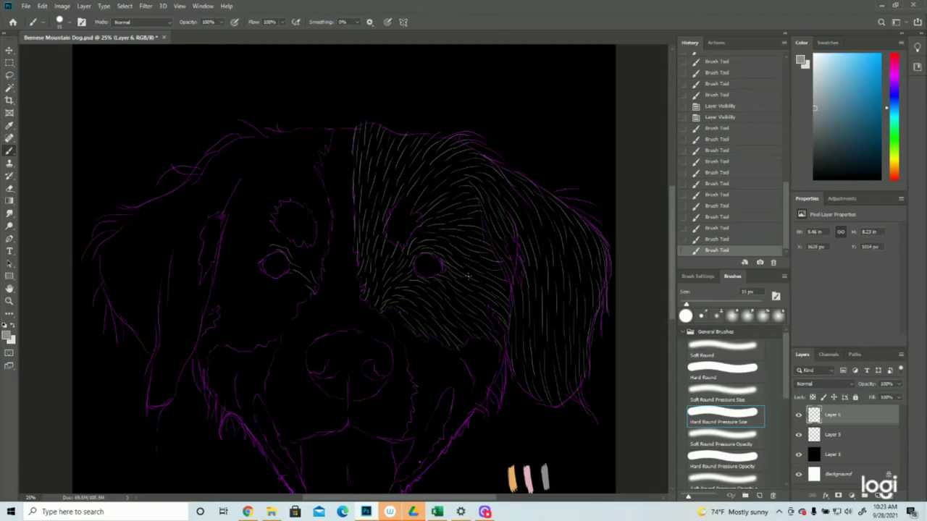
{"action": "left_click_drag", "start_coordinate": [262, 253], "coordinate": [275, 250]}
{"action": "mouse_move", "coordinate": [260, 258]}
{"action": "left_mouse_down"}
{"action": "mouse_move", "coordinate": [274, 250]}
{"action": "mouse_move", "coordinate": [248, 258]}
{"action": "mouse_move", "coordinate": [276, 284]}
{"action": "mouse_move", "coordinate": [266, 286]}
{"action": "left_mouse_up"}
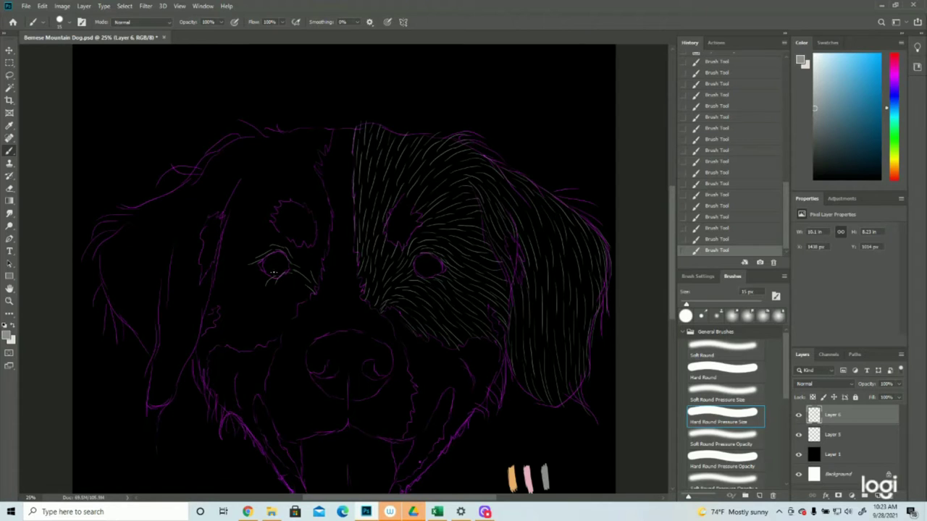
{"action": "left_click", "coordinate": [719, 229]}
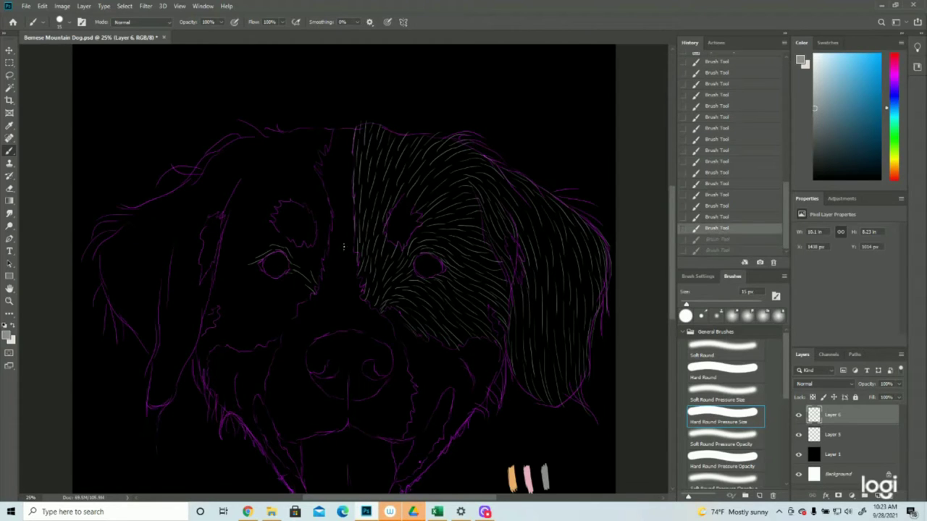
{"action": "left_click_drag", "start_coordinate": [282, 275], "coordinate": [274, 285]}
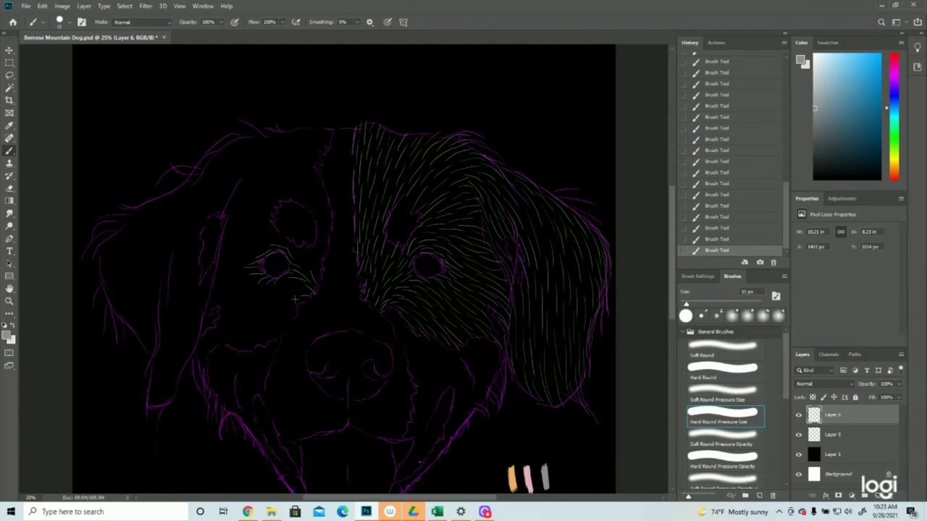
{"action": "mouse_move", "coordinate": [302, 283]}
{"action": "left_mouse_down"}
{"action": "mouse_move", "coordinate": [272, 292]}
{"action": "mouse_move", "coordinate": [286, 317]}
{"action": "mouse_move", "coordinate": [270, 327]}
{"action": "left_mouse_up"}
Paint gray fur strokes around the left brow patch and up over the left side of the forehead
{"action": "mouse_move", "coordinate": [272, 243]}
{"action": "left_mouse_down"}
{"action": "mouse_move", "coordinate": [314, 256]}
{"action": "mouse_move", "coordinate": [316, 243]}
{"action": "mouse_move", "coordinate": [319, 280]}
{"action": "mouse_move", "coordinate": [329, 248]}
{"action": "mouse_move", "coordinate": [327, 256]}
{"action": "mouse_move", "coordinate": [323, 223]}
{"action": "left_mouse_up"}
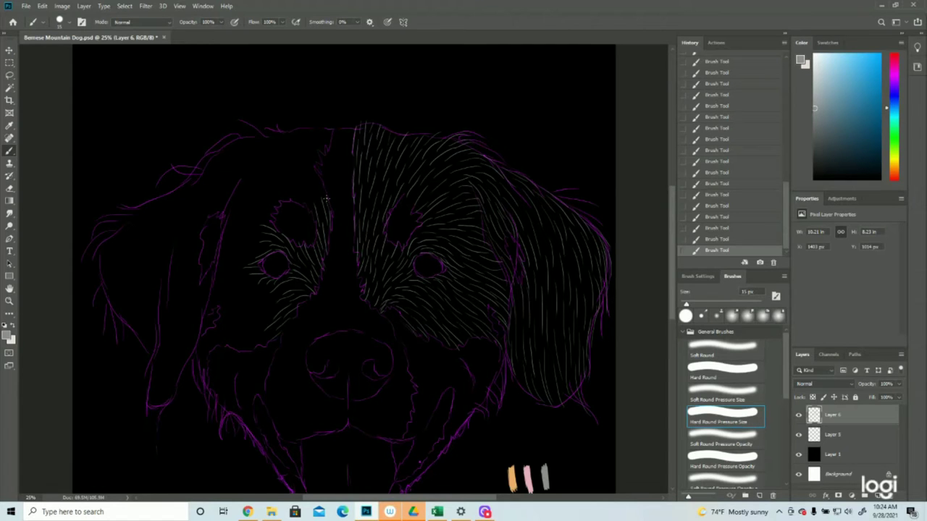
{"action": "mouse_move", "coordinate": [319, 204]}
{"action": "left_mouse_down"}
{"action": "mouse_move", "coordinate": [310, 183]}
{"action": "mouse_move", "coordinate": [320, 184]}
{"action": "mouse_move", "coordinate": [306, 178]}
{"action": "mouse_move", "coordinate": [312, 213]}
{"action": "mouse_move", "coordinate": [289, 123]}
{"action": "mouse_move", "coordinate": [321, 166]}
{"action": "mouse_move", "coordinate": [311, 137]}
{"action": "mouse_move", "coordinate": [324, 152]}
{"action": "mouse_move", "coordinate": [330, 127]}
{"action": "mouse_move", "coordinate": [321, 151]}
{"action": "mouse_move", "coordinate": [318, 124]}
{"action": "left_mouse_up"}
{"action": "mouse_move", "coordinate": [312, 159]}
{"action": "left_mouse_down"}
{"action": "mouse_move", "coordinate": [297, 126]}
{"action": "mouse_move", "coordinate": [305, 144]}
{"action": "mouse_move", "coordinate": [290, 130]}
{"action": "mouse_move", "coordinate": [300, 133]}
{"action": "mouse_move", "coordinate": [291, 174]}
{"action": "mouse_move", "coordinate": [302, 173]}
{"action": "mouse_move", "coordinate": [289, 152]}
{"action": "mouse_move", "coordinate": [303, 159]}
{"action": "mouse_move", "coordinate": [276, 141]}
{"action": "mouse_move", "coordinate": [293, 159]}
{"action": "mouse_move", "coordinate": [260, 146]}
{"action": "mouse_move", "coordinate": [287, 136]}
{"action": "mouse_move", "coordinate": [269, 132]}
{"action": "mouse_move", "coordinate": [283, 146]}
{"action": "mouse_move", "coordinate": [259, 133]}
{"action": "left_mouse_up"}
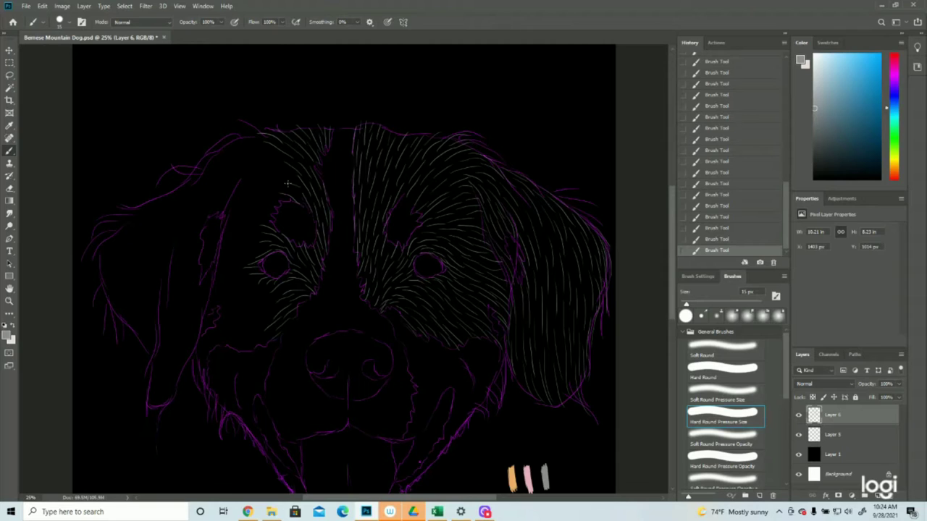
{"action": "mouse_move", "coordinate": [295, 179]}
{"action": "left_mouse_down"}
{"action": "mouse_move", "coordinate": [243, 172]}
{"action": "mouse_move", "coordinate": [285, 164]}
{"action": "mouse_move", "coordinate": [239, 154]}
{"action": "mouse_move", "coordinate": [247, 123]}
{"action": "mouse_move", "coordinate": [258, 148]}
{"action": "mouse_move", "coordinate": [261, 140]}
{"action": "mouse_move", "coordinate": [235, 135]}
{"action": "mouse_move", "coordinate": [252, 144]}
{"action": "mouse_move", "coordinate": [238, 143]}
{"action": "mouse_move", "coordinate": [239, 151]}
{"action": "mouse_move", "coordinate": [255, 155]}
{"action": "mouse_move", "coordinate": [228, 152]}
{"action": "mouse_move", "coordinate": [233, 162]}
{"action": "mouse_move", "coordinate": [263, 162]}
{"action": "mouse_move", "coordinate": [237, 174]}
{"action": "mouse_move", "coordinate": [253, 166]}
{"action": "mouse_move", "coordinate": [269, 178]}
{"action": "mouse_move", "coordinate": [235, 188]}
{"action": "mouse_move", "coordinate": [278, 206]}
{"action": "mouse_move", "coordinate": [255, 197]}
{"action": "mouse_move", "coordinate": [279, 194]}
{"action": "mouse_move", "coordinate": [246, 191]}
{"action": "left_mouse_up"}
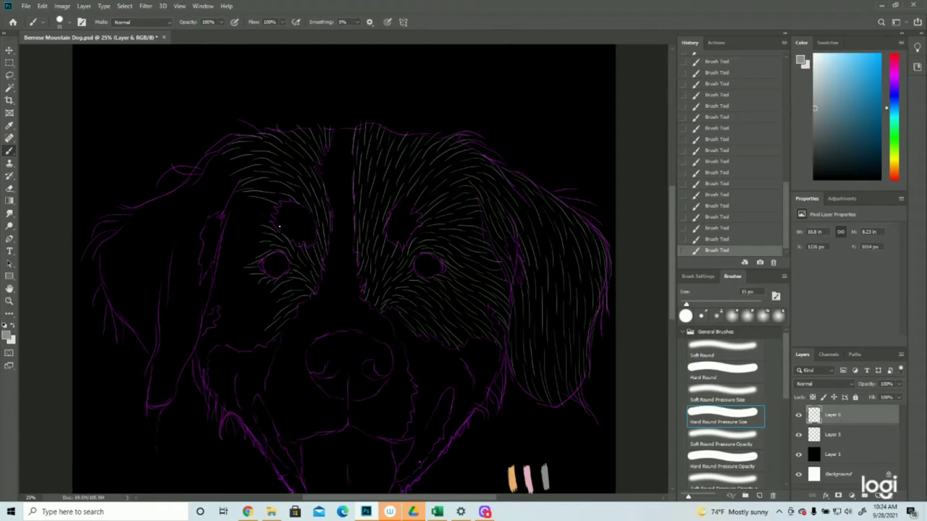
Fill the left temple between the brow patch, eye and ear with gray fur strokes, redoing the misplaced ones
{"action": "mouse_move", "coordinate": [272, 222]}
{"action": "left_mouse_down"}
{"action": "mouse_move", "coordinate": [257, 205]}
{"action": "mouse_move", "coordinate": [274, 210]}
{"action": "mouse_move", "coordinate": [231, 198]}
{"action": "left_mouse_up"}
{"action": "left_click_drag", "start_coordinate": [271, 237], "coordinate": [236, 229]}
{"action": "left_click", "coordinate": [728, 229]}
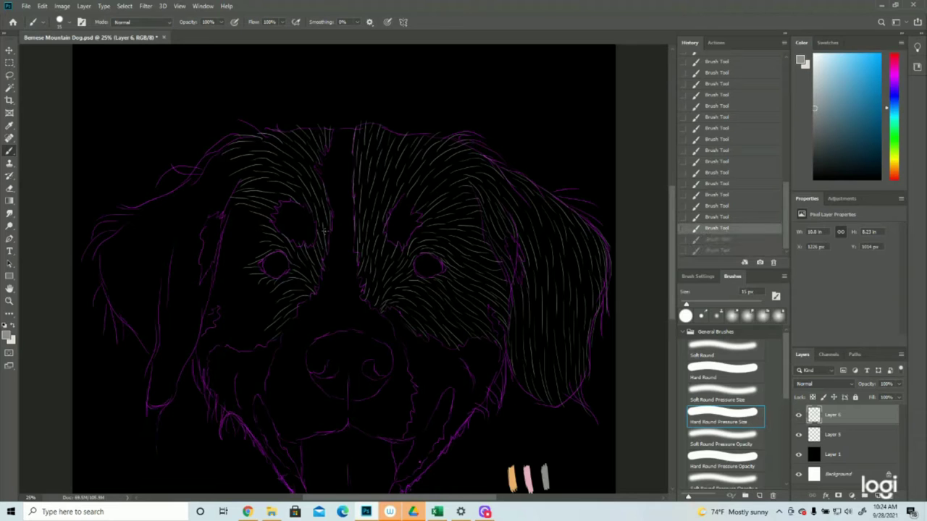
{"action": "mouse_move", "coordinate": [269, 245]}
{"action": "left_mouse_down"}
{"action": "mouse_move", "coordinate": [238, 260]}
{"action": "mouse_move", "coordinate": [244, 238]}
{"action": "mouse_move", "coordinate": [228, 253]}
{"action": "mouse_move", "coordinate": [245, 236]}
{"action": "mouse_move", "coordinate": [219, 249]}
{"action": "left_mouse_up"}
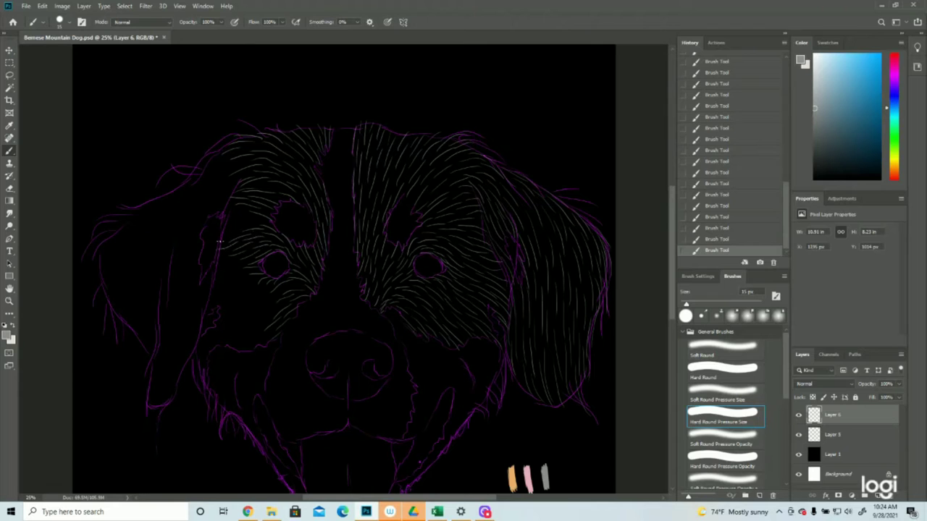
{"action": "mouse_move", "coordinate": [263, 222]}
{"action": "left_mouse_down"}
{"action": "mouse_move", "coordinate": [239, 218]}
{"action": "mouse_move", "coordinate": [228, 230]}
{"action": "mouse_move", "coordinate": [229, 210]}
{"action": "mouse_move", "coordinate": [227, 221]}
{"action": "left_mouse_up"}
{"action": "mouse_move", "coordinate": [251, 261]}
{"action": "left_mouse_down"}
{"action": "mouse_move", "coordinate": [216, 269]}
{"action": "mouse_move", "coordinate": [219, 258]}
{"action": "left_mouse_up"}
Fill the left cheek with gray fur strokes sweeping from below the eye down to the jaw edge
{"action": "mouse_move", "coordinate": [286, 290]}
{"action": "left_mouse_down"}
{"action": "mouse_move", "coordinate": [253, 309]}
{"action": "mouse_move", "coordinate": [243, 301]}
{"action": "mouse_move", "coordinate": [257, 314]}
{"action": "mouse_move", "coordinate": [245, 341]}
{"action": "mouse_move", "coordinate": [256, 346]}
{"action": "mouse_move", "coordinate": [226, 344]}
{"action": "mouse_move", "coordinate": [203, 360]}
{"action": "left_mouse_up"}
{"action": "left_click_drag", "start_coordinate": [231, 318], "coordinate": [207, 343]}
{"action": "left_click_drag", "start_coordinate": [250, 289], "coordinate": [217, 306]}
{"action": "left_click_drag", "start_coordinate": [213, 332], "coordinate": [195, 369]}
Lasso and delete the fur strokes at the right cheek's inner corner beside the muzzle bridge, deselect, and repaint that patch
{"action": "key", "text": "l"}
{"action": "mouse_move", "coordinate": [389, 313]}
{"action": "left_mouse_down"}
{"action": "mouse_move", "coordinate": [406, 297]}
{"action": "mouse_move", "coordinate": [367, 276]}
{"action": "mouse_move", "coordinate": [353, 300]}
{"action": "mouse_move", "coordinate": [372, 324]}
{"action": "left_mouse_up"}
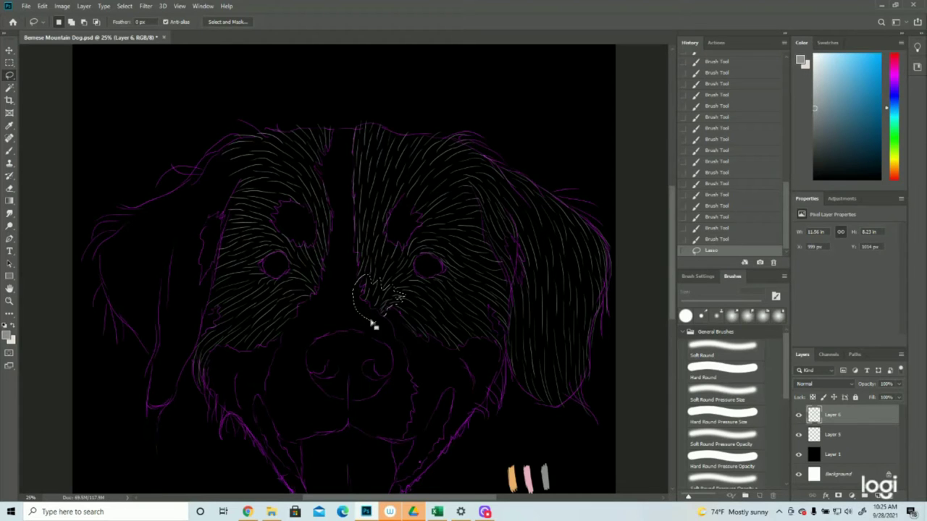
{"action": "key", "text": "Delete"}
{"action": "left_click", "coordinate": [125, 6]}
{"action": "left_click", "coordinate": [134, 26]}
{"action": "left_click", "coordinate": [9, 150]}
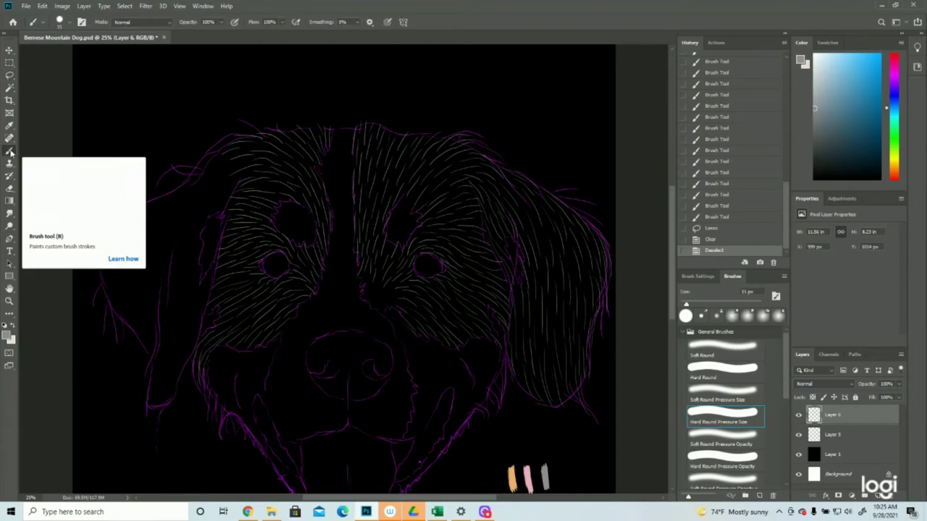
{"action": "mouse_move", "coordinate": [361, 286]}
{"action": "left_mouse_down"}
{"action": "mouse_move", "coordinate": [382, 276]}
{"action": "mouse_move", "coordinate": [385, 294]}
{"action": "mouse_move", "coordinate": [398, 297]}
{"action": "mouse_move", "coordinate": [374, 313]}
{"action": "mouse_move", "coordinate": [409, 303]}
{"action": "mouse_move", "coordinate": [412, 311]}
{"action": "mouse_move", "coordinate": [380, 311]}
{"action": "left_mouse_up"}
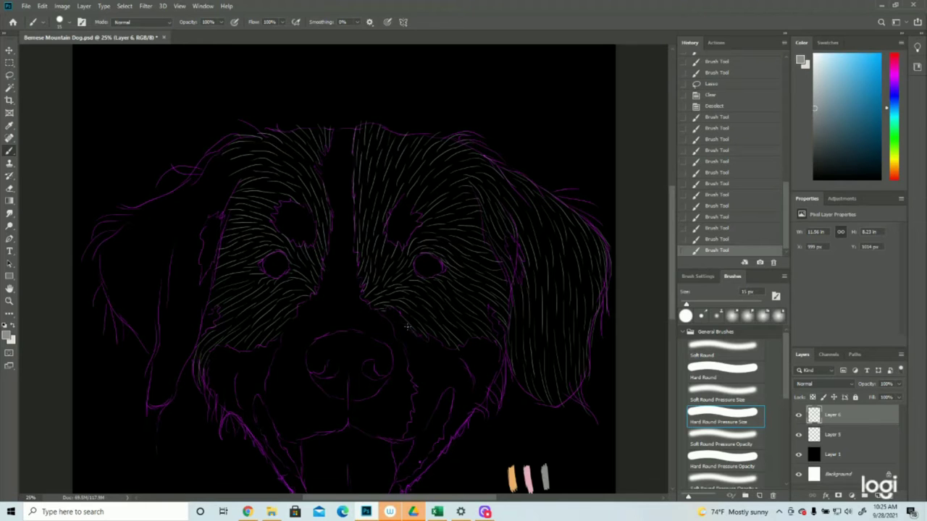
Fill the left ear with long gray fur strokes down to its tip, and check them with the sketch layer hidden and shown again
{"action": "mouse_move", "coordinate": [228, 158]}
{"action": "left_mouse_down"}
{"action": "mouse_move", "coordinate": [200, 178]}
{"action": "mouse_move", "coordinate": [193, 170]}
{"action": "mouse_move", "coordinate": [190, 181]}
{"action": "mouse_move", "coordinate": [231, 176]}
{"action": "mouse_move", "coordinate": [214, 210]}
{"action": "left_mouse_up"}
{"action": "mouse_move", "coordinate": [239, 178]}
{"action": "left_mouse_down"}
{"action": "mouse_move", "coordinate": [225, 206]}
{"action": "mouse_move", "coordinate": [210, 195]}
{"action": "mouse_move", "coordinate": [207, 219]}
{"action": "left_mouse_up"}
{"action": "left_click_drag", "start_coordinate": [209, 173], "coordinate": [185, 207]}
{"action": "mouse_move", "coordinate": [202, 197]}
{"action": "left_mouse_down"}
{"action": "mouse_move", "coordinate": [176, 251]}
{"action": "mouse_move", "coordinate": [206, 211]}
{"action": "mouse_move", "coordinate": [192, 252]}
{"action": "mouse_move", "coordinate": [189, 228]}
{"action": "mouse_move", "coordinate": [184, 249]}
{"action": "mouse_move", "coordinate": [189, 258]}
{"action": "mouse_move", "coordinate": [202, 237]}
{"action": "mouse_move", "coordinate": [188, 288]}
{"action": "mouse_move", "coordinate": [215, 261]}
{"action": "mouse_move", "coordinate": [200, 297]}
{"action": "left_mouse_up"}
{"action": "mouse_move", "coordinate": [204, 265]}
{"action": "left_mouse_down"}
{"action": "mouse_move", "coordinate": [192, 295]}
{"action": "mouse_move", "coordinate": [194, 340]}
{"action": "left_mouse_up"}
{"action": "left_click_drag", "start_coordinate": [191, 340], "coordinate": [173, 394]}
{"action": "left_click_drag", "start_coordinate": [178, 250], "coordinate": [169, 297]}
{"action": "left_click_drag", "start_coordinate": [164, 294], "coordinate": [159, 345]}
{"action": "left_click_drag", "start_coordinate": [142, 312], "coordinate": [150, 352]}
{"action": "left_click", "coordinate": [798, 434]}
{"action": "left_click", "coordinate": [799, 434]}
Paint short curved gray strokes over the right half of the nose, following the nostril and the lower edge
{"action": "scroll", "coordinate": [343, 269], "scroll_direction": "up", "scroll_amount": 2}
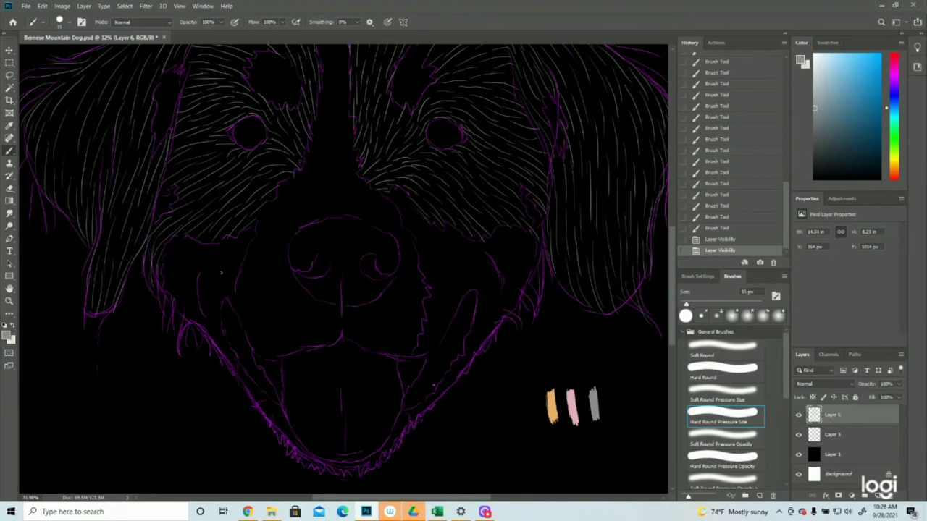
{"action": "mouse_move", "coordinate": [345, 218]}
{"action": "left_mouse_down"}
{"action": "mouse_move", "coordinate": [343, 235]}
{"action": "mouse_move", "coordinate": [359, 236]}
{"action": "mouse_move", "coordinate": [339, 249]}
{"action": "mouse_move", "coordinate": [379, 246]}
{"action": "mouse_move", "coordinate": [366, 256]}
{"action": "left_mouse_up"}
{"action": "left_click_drag", "start_coordinate": [377, 224], "coordinate": [395, 268]}
{"action": "mouse_move", "coordinate": [391, 236]}
{"action": "left_mouse_down"}
{"action": "mouse_move", "coordinate": [397, 244]}
{"action": "mouse_move", "coordinate": [380, 259]}
{"action": "mouse_move", "coordinate": [386, 272]}
{"action": "mouse_move", "coordinate": [370, 243]}
{"action": "mouse_move", "coordinate": [361, 272]}
{"action": "left_mouse_up"}
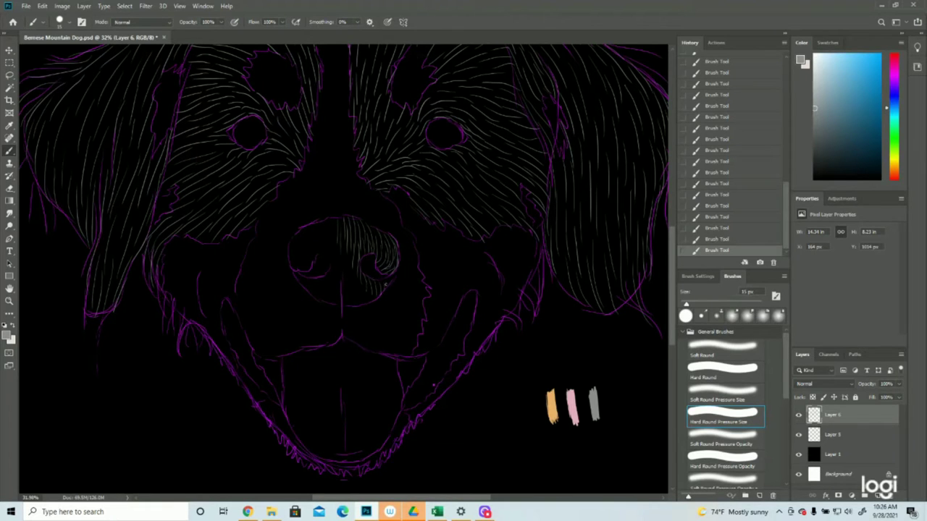
{"action": "mouse_move", "coordinate": [369, 287]}
{"action": "left_mouse_down"}
{"action": "mouse_move", "coordinate": [373, 301]}
{"action": "mouse_move", "coordinate": [359, 305]}
{"action": "left_mouse_up"}
{"action": "left_click_drag", "start_coordinate": [345, 253], "coordinate": [351, 294]}
Paint short curved gray strokes over the left half of the nose, around the nostril and along the lower edge
{"action": "left_click_drag", "start_coordinate": [333, 219], "coordinate": [339, 283]}
{"action": "left_click_drag", "start_coordinate": [316, 228], "coordinate": [318, 257]}
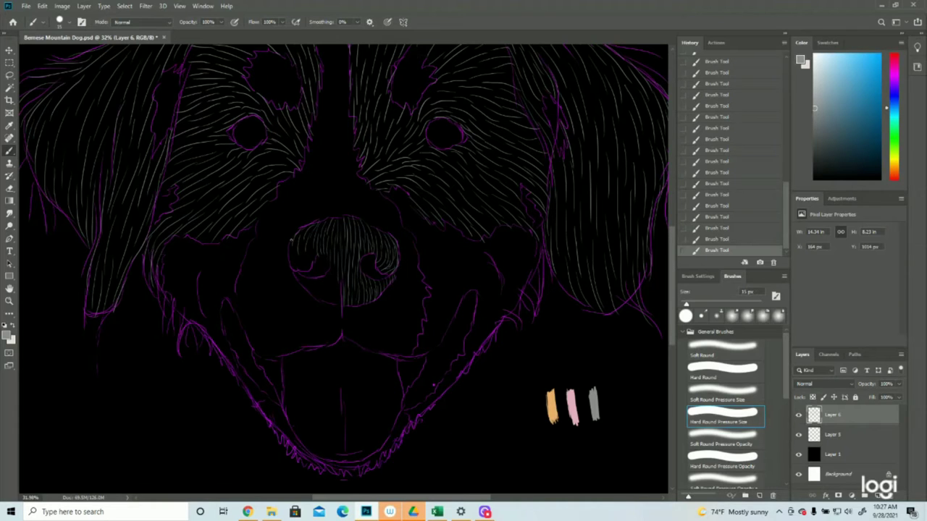
{"action": "left_click_drag", "start_coordinate": [304, 246], "coordinate": [308, 268]}
{"action": "mouse_move", "coordinate": [330, 281]}
{"action": "left_mouse_down"}
{"action": "mouse_move", "coordinate": [326, 301]}
{"action": "mouse_move", "coordinate": [338, 307]}
{"action": "left_mouse_up"}
{"action": "left_click_drag", "start_coordinate": [319, 280], "coordinate": [325, 300]}
{"action": "left_click_drag", "start_coordinate": [313, 282], "coordinate": [316, 297]}
Examine the whole dog portrait with the purple sketch layer hidden and shown again
{"action": "key", "text": "z"}
{"action": "left_click_drag", "start_coordinate": [325, 296], "coordinate": [239, 301]}
{"action": "left_click", "coordinate": [799, 435]}
{"action": "left_click", "coordinate": [799, 435]}
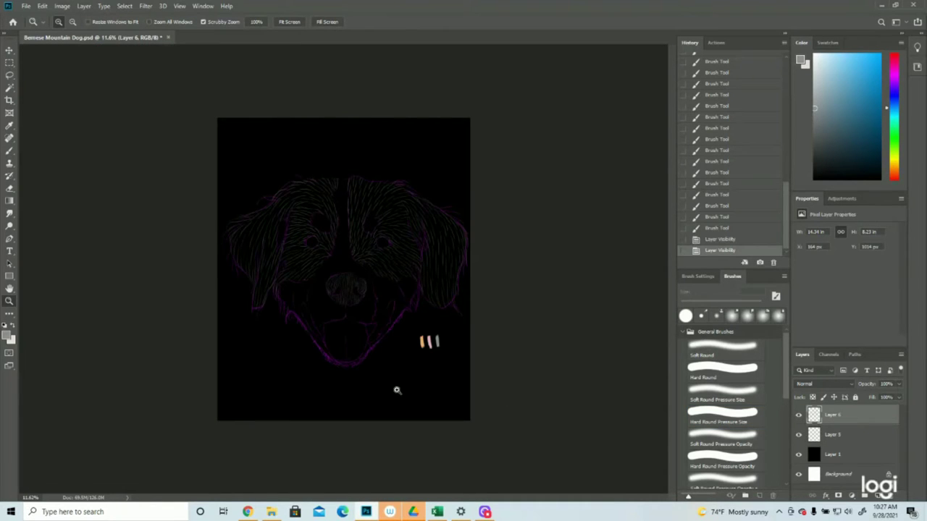
{"action": "scroll", "coordinate": [355, 331], "scroll_direction": "up", "scroll_amount": 4}
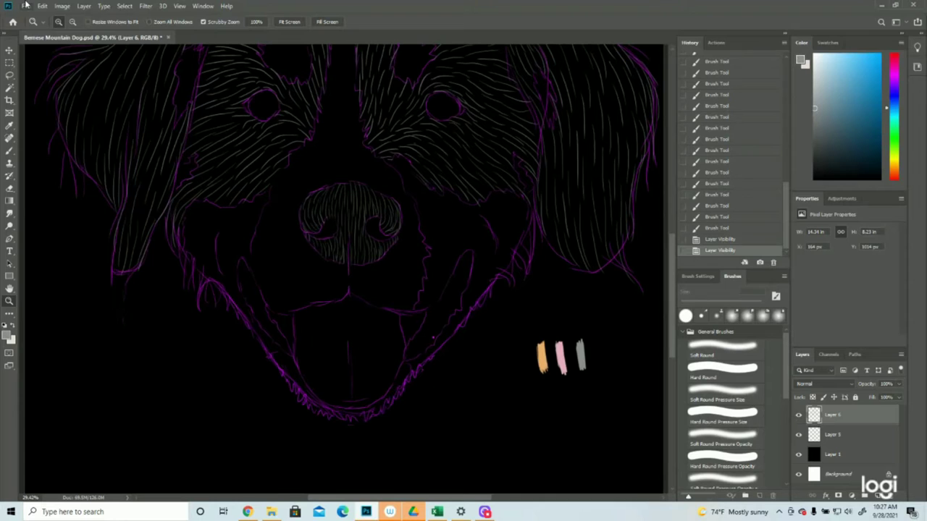
Save the document, then fill the right lip strip beside the mouth with short gray strokes, following the sketch
{"action": "left_click", "coordinate": [26, 6]}
{"action": "left_click", "coordinate": [36, 113]}
{"action": "left_click", "coordinate": [9, 151]}
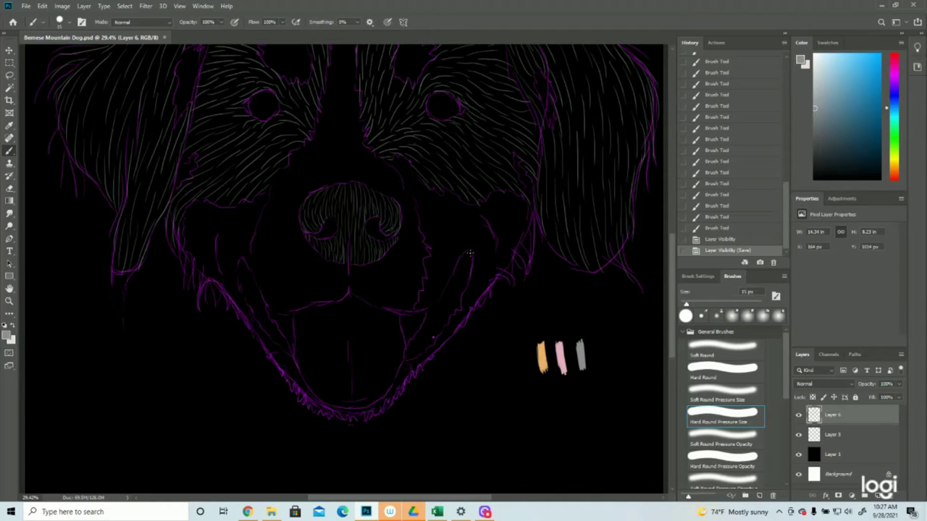
{"action": "left_click_drag", "start_coordinate": [470, 260], "coordinate": [464, 267]}
{"action": "mouse_move", "coordinate": [465, 258]}
{"action": "left_mouse_down"}
{"action": "mouse_move", "coordinate": [467, 281]}
{"action": "mouse_move", "coordinate": [457, 282]}
{"action": "left_mouse_up"}
{"action": "left_click_drag", "start_coordinate": [458, 271], "coordinate": [453, 294]}
{"action": "mouse_move", "coordinate": [458, 286]}
{"action": "left_mouse_down"}
{"action": "mouse_move", "coordinate": [457, 309]}
{"action": "mouse_move", "coordinate": [443, 293]}
{"action": "mouse_move", "coordinate": [449, 300]}
{"action": "left_mouse_up"}
{"action": "left_click_drag", "start_coordinate": [456, 293], "coordinate": [452, 302]}
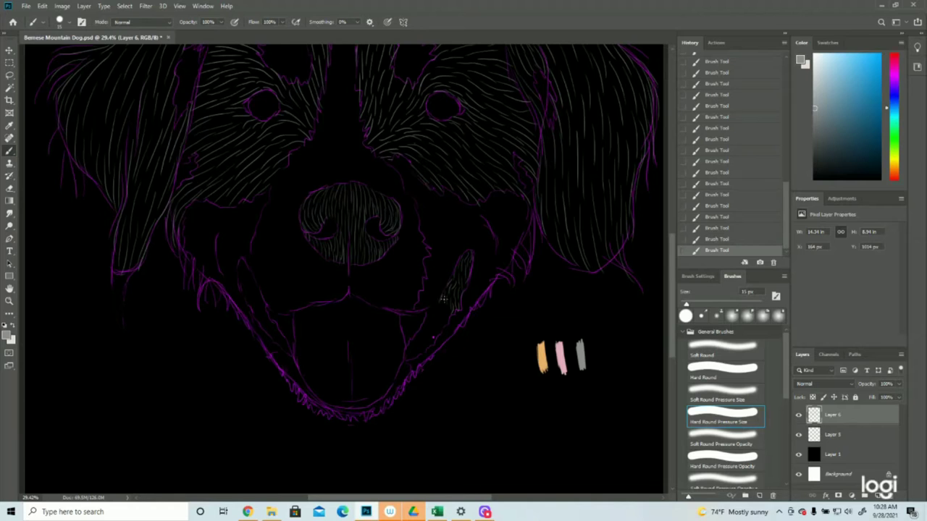
{"action": "left_click_drag", "start_coordinate": [446, 307], "coordinate": [442, 320]}
{"action": "mouse_move", "coordinate": [433, 318]}
{"action": "left_mouse_down"}
{"action": "mouse_move", "coordinate": [429, 345]}
{"action": "mouse_move", "coordinate": [411, 340]}
{"action": "mouse_move", "coordinate": [411, 350]}
{"action": "mouse_move", "coordinate": [420, 339]}
{"action": "mouse_move", "coordinate": [416, 356]}
{"action": "mouse_move", "coordinate": [426, 341]}
{"action": "mouse_move", "coordinate": [404, 364]}
{"action": "left_mouse_up"}
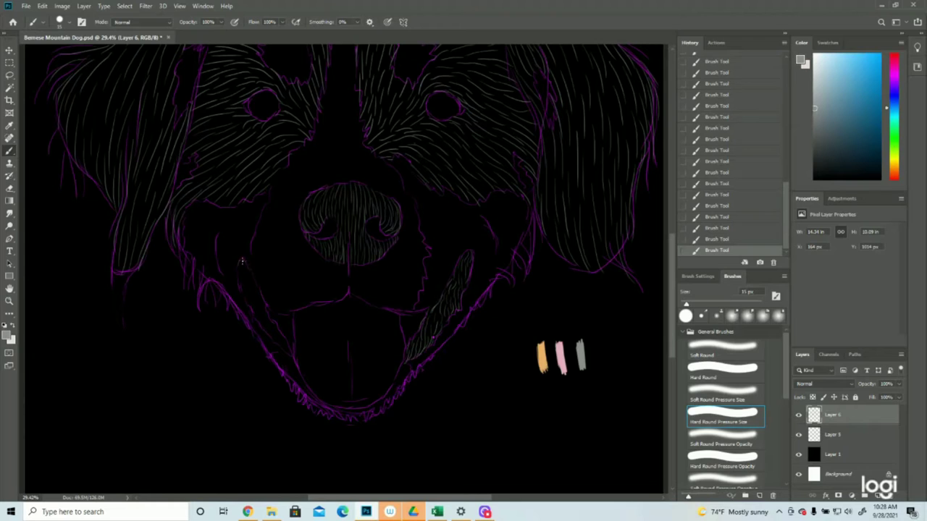
Fill the left lip strip with short gray strokes, and check the portrait with the sketch layer hidden and shown again
{"action": "left_click_drag", "start_coordinate": [241, 273], "coordinate": [247, 288]}
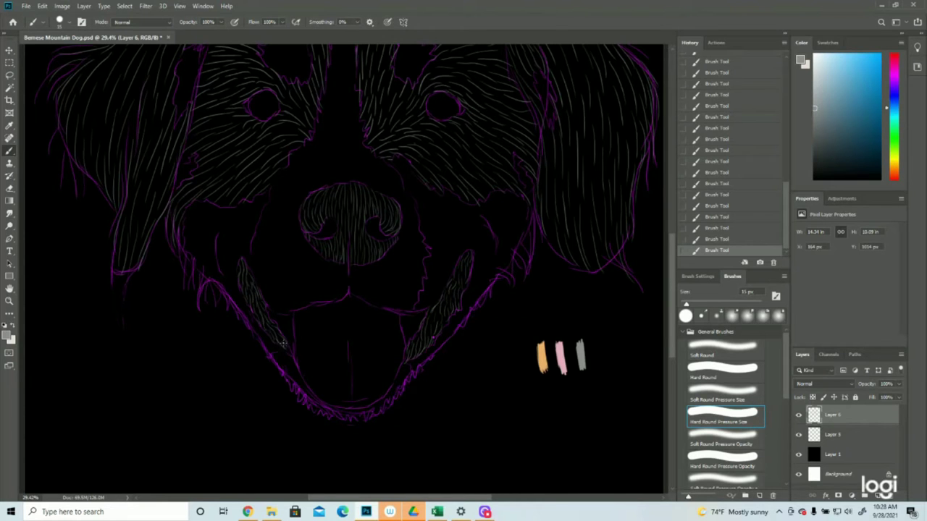
{"action": "left_click", "coordinate": [799, 434]}
{"action": "left_click", "coordinate": [9, 301]}
{"action": "left_click_drag", "start_coordinate": [391, 306], "coordinate": [340, 309]}
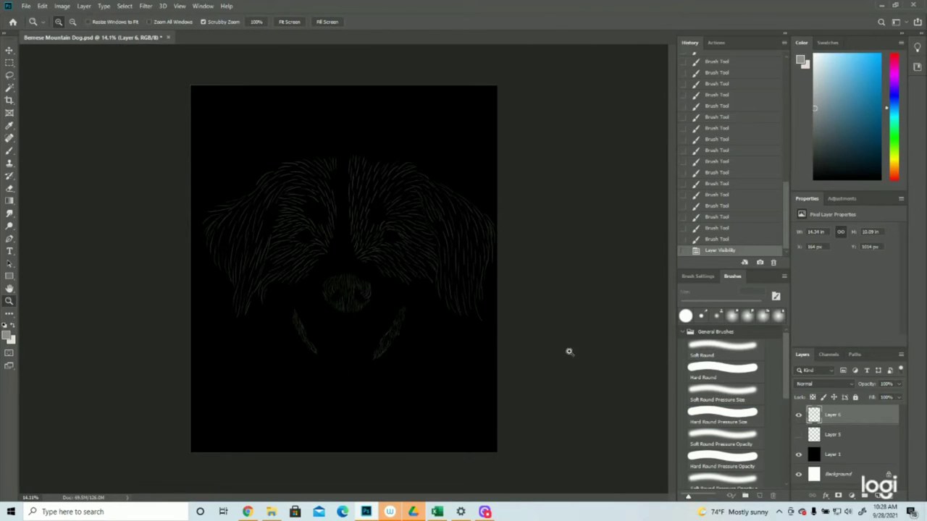
{"action": "left_click", "coordinate": [799, 434]}
{"action": "scroll", "coordinate": [391, 354], "scroll_direction": "up", "scroll_amount": 4}
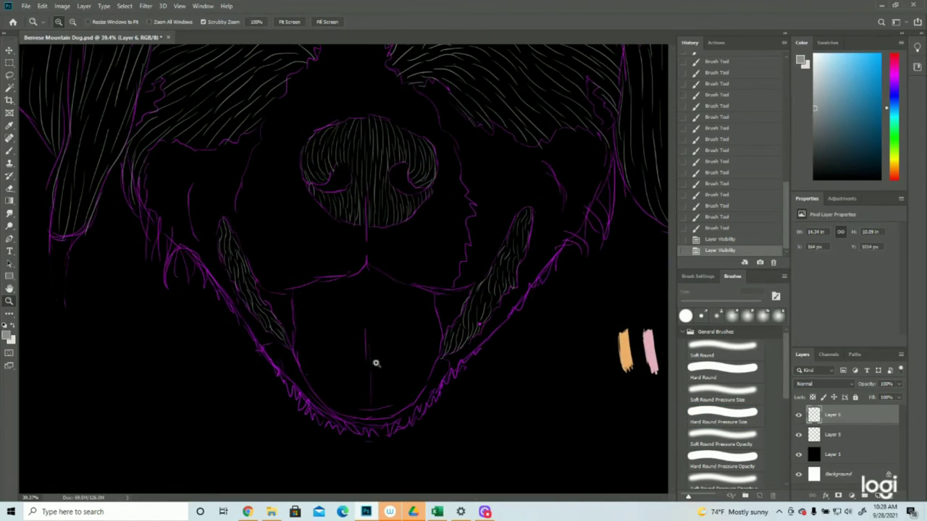
Add a few short gray strokes at the lower end of the left lip strip
{"action": "left_click", "coordinate": [10, 150]}
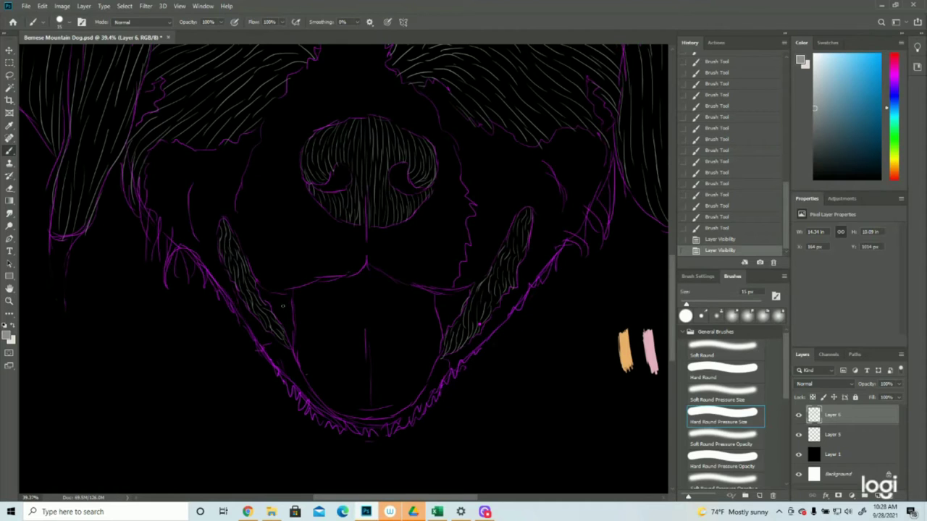
{"action": "left_click_drag", "start_coordinate": [293, 339], "coordinate": [291, 348]}
{"action": "left_click_drag", "start_coordinate": [288, 334], "coordinate": [293, 345]}
{"action": "left_click_drag", "start_coordinate": [283, 334], "coordinate": [291, 347]}
Create a new layer above the gray fur and set the foreground color by sampling the orange swatch on the canvas
{"action": "left_click", "coordinate": [877, 496]}
{"action": "left_click", "coordinate": [10, 301]}
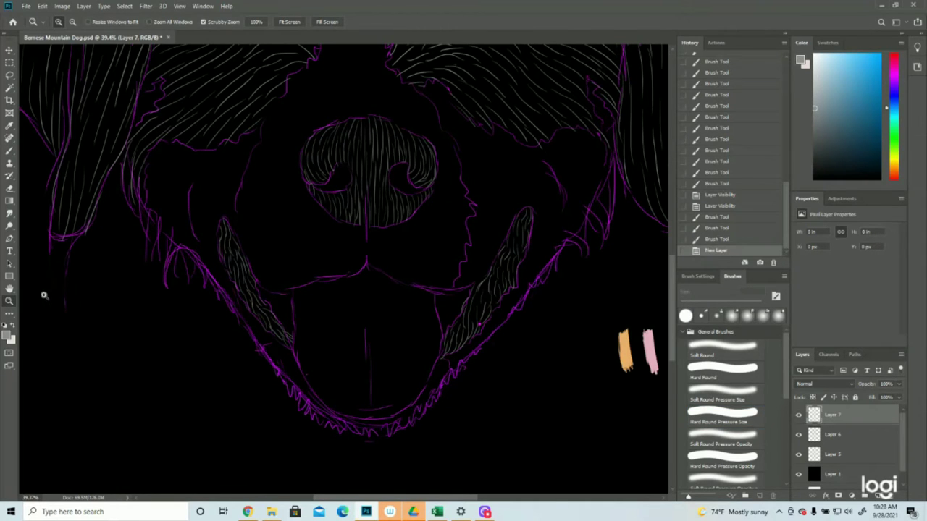
{"action": "left_click", "coordinate": [8, 336]}
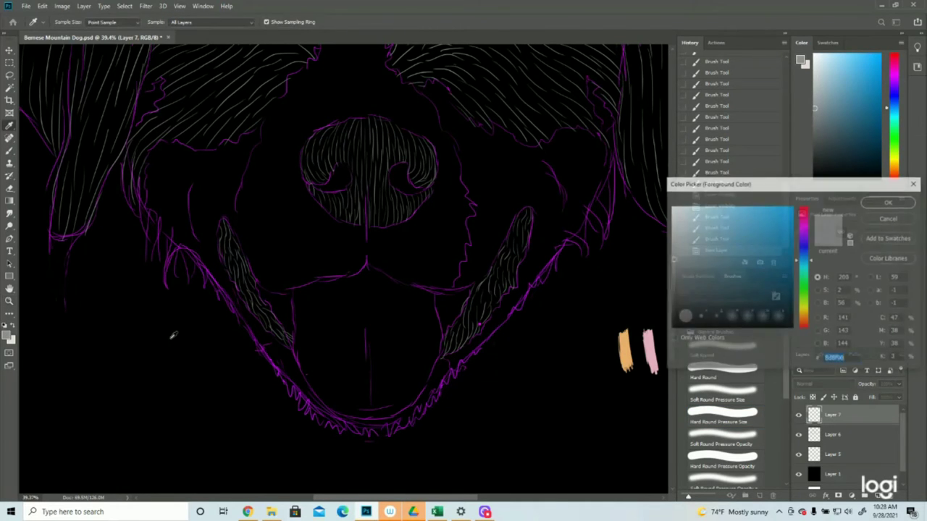
{"action": "left_click", "coordinate": [627, 337]}
{"action": "left_click", "coordinate": [871, 205]}
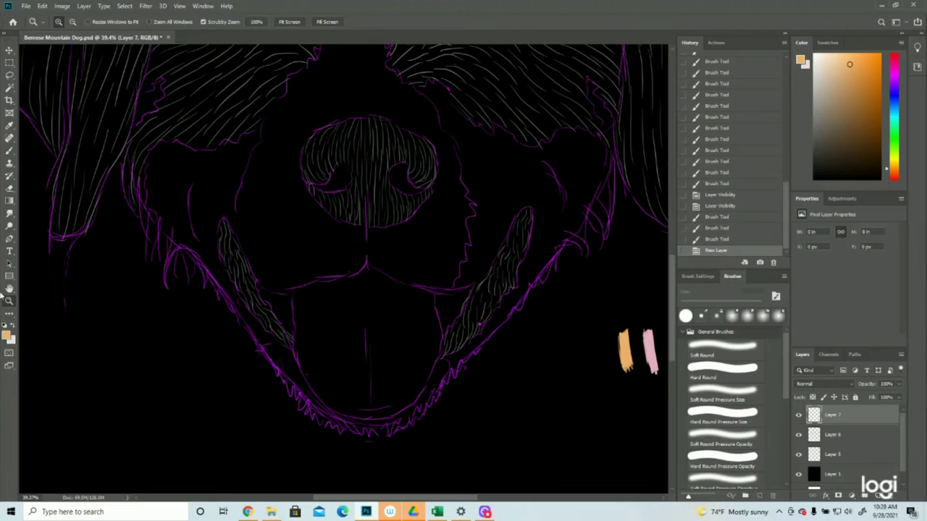
Paint short orange strokes with the 15 px brush to fill the eyebrow patch above the right eye
{"action": "left_click_drag", "start_coordinate": [492, 284], "coordinate": [462, 285]}
{"action": "scroll", "coordinate": [471, 290], "scroll_direction": "up", "scroll_amount": 2}
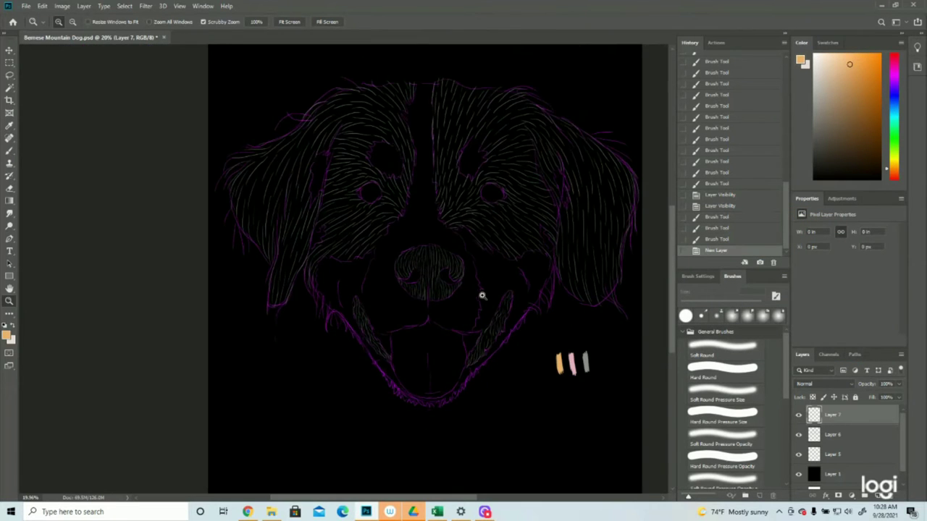
{"action": "left_click", "coordinate": [798, 414]}
{"action": "left_click", "coordinate": [798, 414]}
{"action": "scroll", "coordinate": [491, 256], "scroll_direction": "up", "scroll_amount": 2}
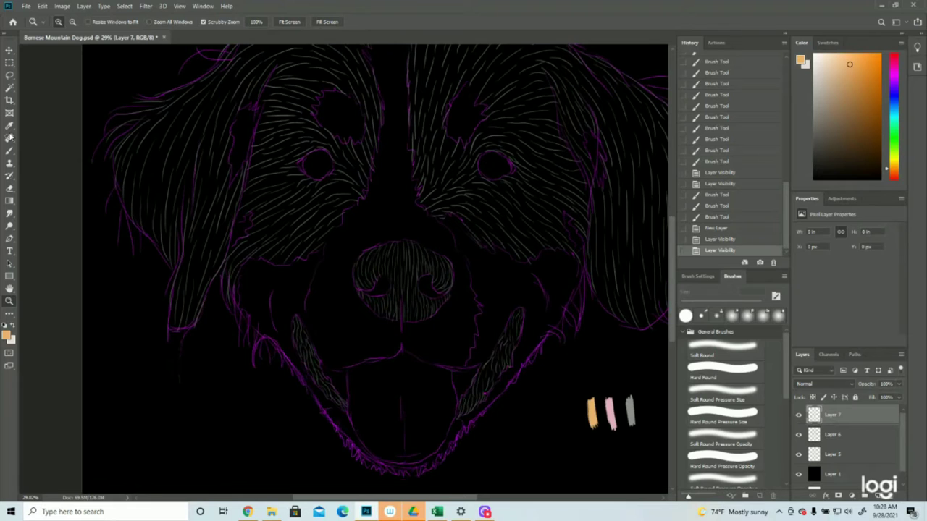
{"action": "scroll", "coordinate": [150, 170], "scroll_direction": "up", "scroll_amount": 1}
{"action": "left_click", "coordinate": [10, 151]}
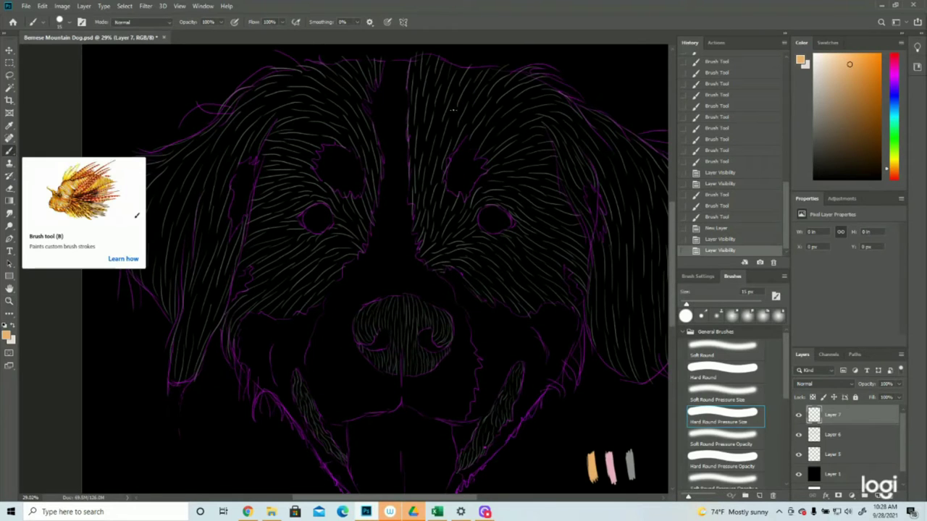
{"action": "mouse_move", "coordinate": [452, 193]}
{"action": "left_mouse_down"}
{"action": "mouse_move", "coordinate": [450, 164]}
{"action": "mouse_move", "coordinate": [468, 138]}
{"action": "mouse_move", "coordinate": [468, 186]}
{"action": "mouse_move", "coordinate": [473, 153]}
{"action": "left_mouse_up"}
{"action": "left_click_drag", "start_coordinate": [466, 201], "coordinate": [470, 188]}
{"action": "left_click_drag", "start_coordinate": [469, 189], "coordinate": [485, 167]}
{"action": "left_click_drag", "start_coordinate": [478, 168], "coordinate": [486, 154]}
Paint short orange strokes to fill the eyebrow patch above the left eye
{"action": "mouse_move", "coordinate": [357, 197]}
{"action": "left_mouse_down"}
{"action": "mouse_move", "coordinate": [347, 177]}
{"action": "mouse_move", "coordinate": [357, 171]}
{"action": "left_mouse_up"}
{"action": "mouse_move", "coordinate": [355, 180]}
{"action": "left_mouse_down"}
{"action": "mouse_move", "coordinate": [345, 160]}
{"action": "mouse_move", "coordinate": [356, 161]}
{"action": "mouse_move", "coordinate": [322, 130]}
{"action": "mouse_move", "coordinate": [312, 147]}
{"action": "mouse_move", "coordinate": [341, 161]}
{"action": "mouse_move", "coordinate": [315, 167]}
{"action": "left_mouse_up"}
{"action": "mouse_move", "coordinate": [347, 195]}
{"action": "left_mouse_down"}
{"action": "mouse_move", "coordinate": [324, 183]}
{"action": "mouse_move", "coordinate": [341, 196]}
{"action": "mouse_move", "coordinate": [337, 174]}
{"action": "mouse_move", "coordinate": [351, 186]}
{"action": "mouse_move", "coordinate": [335, 160]}
{"action": "mouse_move", "coordinate": [356, 179]}
{"action": "left_mouse_up"}
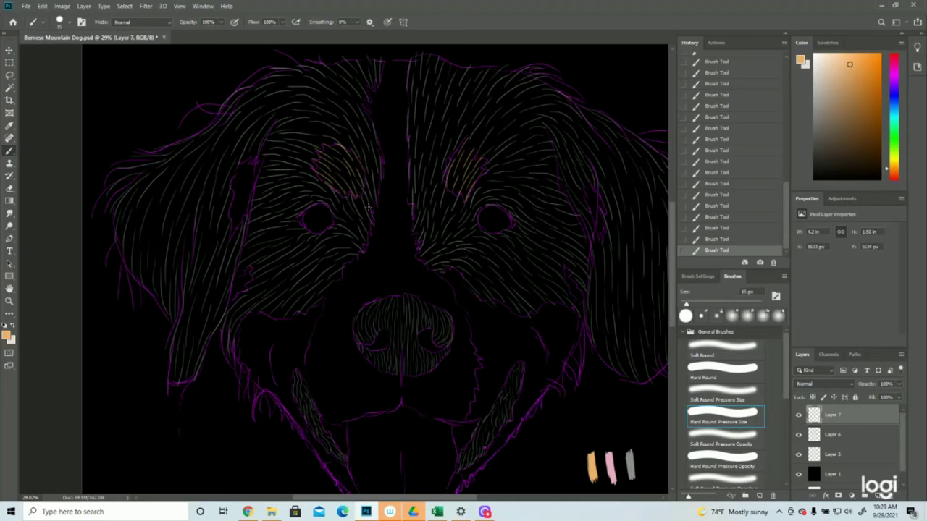
Fill the right cheek with orange fur strokes, from beside the nose down around the gray lip strip
{"action": "scroll", "coordinate": [366, 207], "scroll_direction": "down", "scroll_amount": 2}
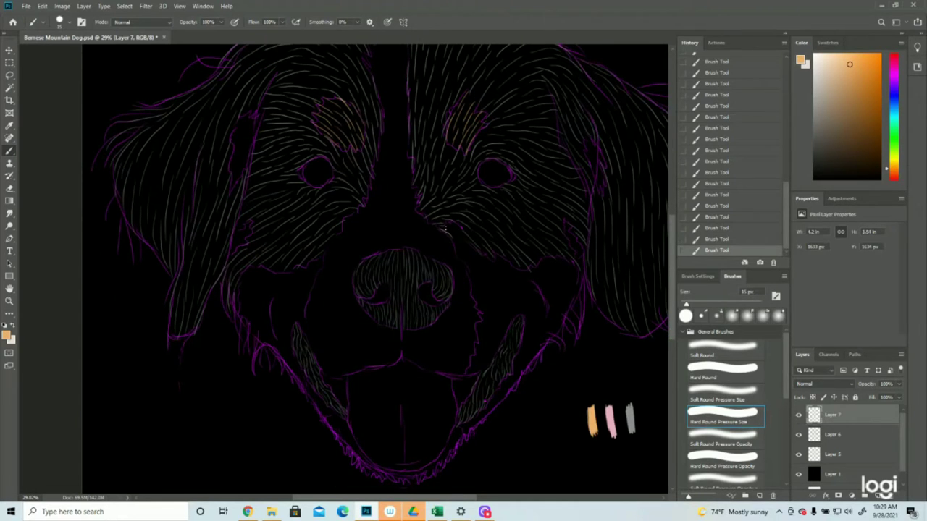
{"action": "mouse_move", "coordinate": [454, 229]}
{"action": "left_mouse_down"}
{"action": "mouse_move", "coordinate": [480, 272]}
{"action": "mouse_move", "coordinate": [508, 267]}
{"action": "mouse_move", "coordinate": [478, 286]}
{"action": "mouse_move", "coordinate": [518, 292]}
{"action": "left_mouse_up"}
{"action": "left_click_drag", "start_coordinate": [488, 279], "coordinate": [504, 295]}
{"action": "left_click_drag", "start_coordinate": [478, 322], "coordinate": [500, 354]}
{"action": "mouse_move", "coordinate": [474, 347]}
{"action": "left_mouse_down"}
{"action": "mouse_move", "coordinate": [494, 367]}
{"action": "mouse_move", "coordinate": [468, 378]}
{"action": "left_mouse_up"}
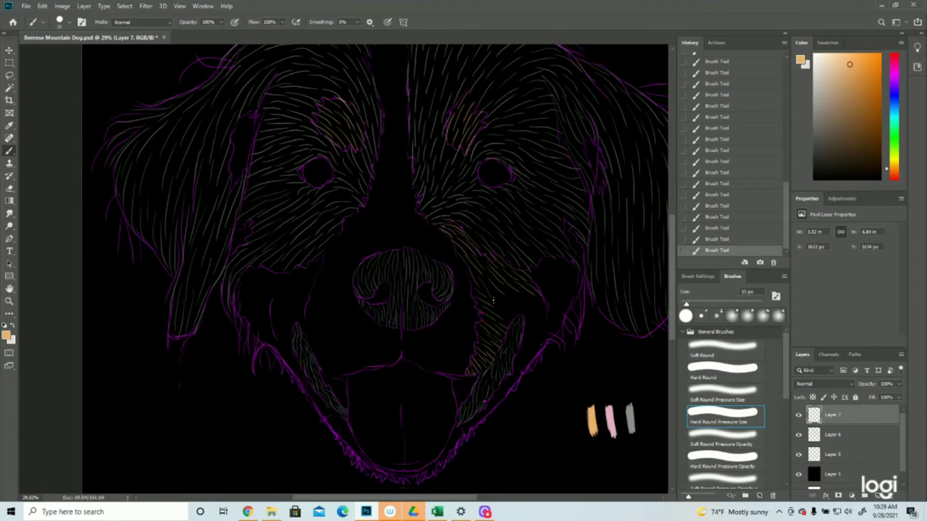
{"action": "mouse_move", "coordinate": [498, 298]}
{"action": "left_mouse_down"}
{"action": "mouse_move", "coordinate": [533, 326]}
{"action": "mouse_move", "coordinate": [531, 314]}
{"action": "mouse_move", "coordinate": [537, 340]}
{"action": "mouse_move", "coordinate": [541, 318]}
{"action": "mouse_move", "coordinate": [538, 342]}
{"action": "mouse_move", "coordinate": [522, 320]}
{"action": "mouse_move", "coordinate": [535, 364]}
{"action": "mouse_move", "coordinate": [520, 343]}
{"action": "mouse_move", "coordinate": [516, 382]}
{"action": "mouse_move", "coordinate": [532, 353]}
{"action": "mouse_move", "coordinate": [514, 371]}
{"action": "mouse_move", "coordinate": [519, 382]}
{"action": "mouse_move", "coordinate": [503, 390]}
{"action": "mouse_move", "coordinate": [510, 373]}
{"action": "mouse_move", "coordinate": [514, 388]}
{"action": "mouse_move", "coordinate": [527, 296]}
{"action": "mouse_move", "coordinate": [518, 275]}
{"action": "mouse_move", "coordinate": [532, 328]}
{"action": "mouse_move", "coordinate": [513, 294]}
{"action": "mouse_move", "coordinate": [496, 394]}
{"action": "mouse_move", "coordinate": [502, 378]}
{"action": "mouse_move", "coordinate": [509, 396]}
{"action": "mouse_move", "coordinate": [497, 385]}
{"action": "mouse_move", "coordinate": [502, 400]}
{"action": "mouse_move", "coordinate": [477, 411]}
{"action": "left_mouse_up"}
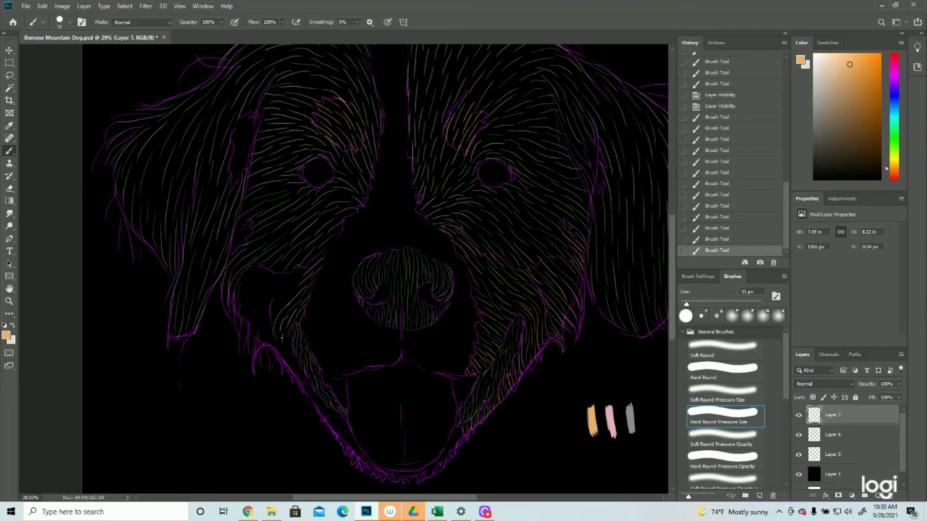
Fill the left cheek with orange fur strokes and continue them down along the outer edge of the lip strip
{"action": "mouse_move", "coordinate": [282, 336]}
{"action": "left_mouse_down"}
{"action": "mouse_move", "coordinate": [278, 341]}
{"action": "mouse_move", "coordinate": [276, 292]}
{"action": "mouse_move", "coordinate": [303, 274]}
{"action": "mouse_move", "coordinate": [271, 321]}
{"action": "left_mouse_up"}
{"action": "mouse_move", "coordinate": [292, 274]}
{"action": "left_mouse_down"}
{"action": "mouse_move", "coordinate": [260, 289]}
{"action": "mouse_move", "coordinate": [279, 288]}
{"action": "mouse_move", "coordinate": [251, 313]}
{"action": "mouse_move", "coordinate": [250, 326]}
{"action": "mouse_move", "coordinate": [269, 305]}
{"action": "mouse_move", "coordinate": [264, 326]}
{"action": "mouse_move", "coordinate": [270, 353]}
{"action": "left_mouse_up"}
{"action": "mouse_move", "coordinate": [266, 304]}
{"action": "left_mouse_down"}
{"action": "mouse_move", "coordinate": [247, 326]}
{"action": "mouse_move", "coordinate": [265, 336]}
{"action": "left_mouse_up"}
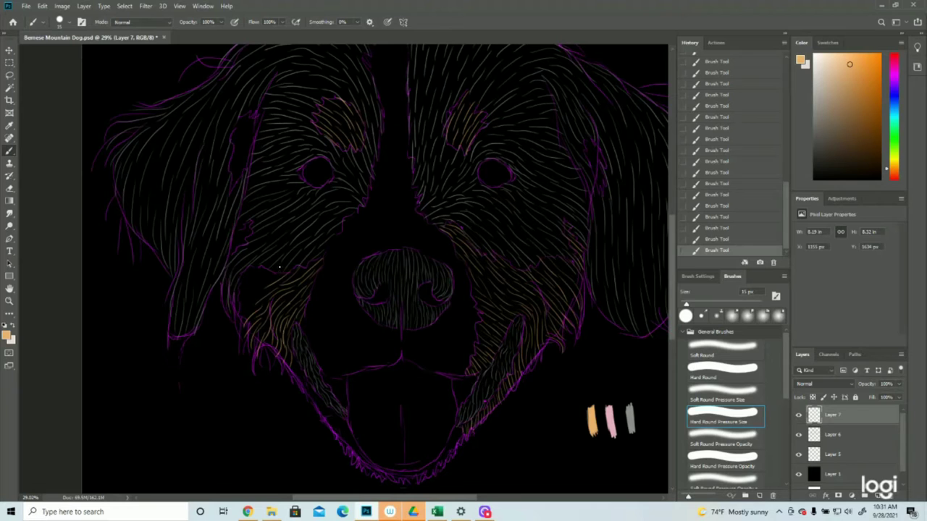
{"action": "mouse_move", "coordinate": [257, 262]}
{"action": "left_mouse_down"}
{"action": "mouse_move", "coordinate": [239, 306]}
{"action": "mouse_move", "coordinate": [247, 293]}
{"action": "mouse_move", "coordinate": [308, 365]}
{"action": "left_mouse_up"}
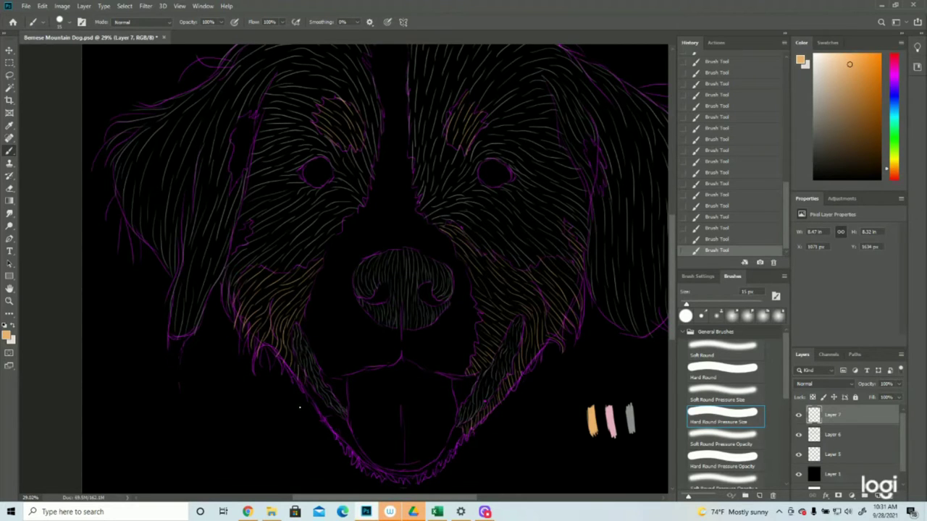
{"action": "mouse_move", "coordinate": [300, 406]}
{"action": "left_mouse_down"}
{"action": "mouse_move", "coordinate": [313, 388]}
{"action": "mouse_move", "coordinate": [331, 420]}
{"action": "left_mouse_up"}
Paint orange strokes on the outer edge of the left cheek and in the inner patch of the left ear
{"action": "scroll", "coordinate": [548, 291], "scroll_direction": "up", "scroll_amount": 3}
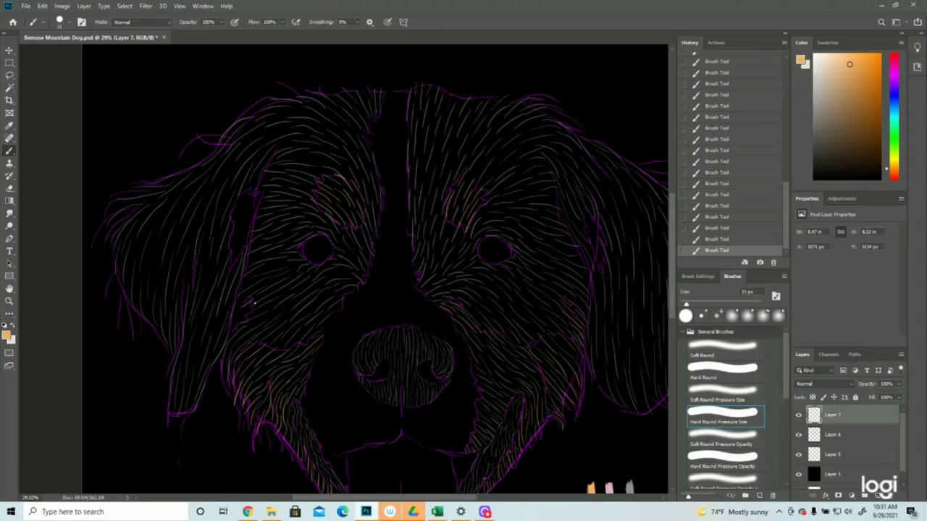
{"action": "left_click_drag", "start_coordinate": [246, 312], "coordinate": [231, 332]}
{"action": "mouse_move", "coordinate": [255, 192]}
{"action": "left_mouse_down"}
{"action": "mouse_move", "coordinate": [238, 225]}
{"action": "mouse_move", "coordinate": [239, 211]}
{"action": "mouse_move", "coordinate": [259, 197]}
{"action": "mouse_move", "coordinate": [242, 235]}
{"action": "mouse_move", "coordinate": [246, 207]}
{"action": "mouse_move", "coordinate": [233, 260]}
{"action": "mouse_move", "coordinate": [236, 225]}
{"action": "mouse_move", "coordinate": [232, 252]}
{"action": "left_mouse_up"}
{"action": "mouse_move", "coordinate": [238, 241]}
{"action": "left_mouse_down"}
{"action": "mouse_move", "coordinate": [232, 261]}
{"action": "mouse_move", "coordinate": [242, 253]}
{"action": "left_mouse_up"}
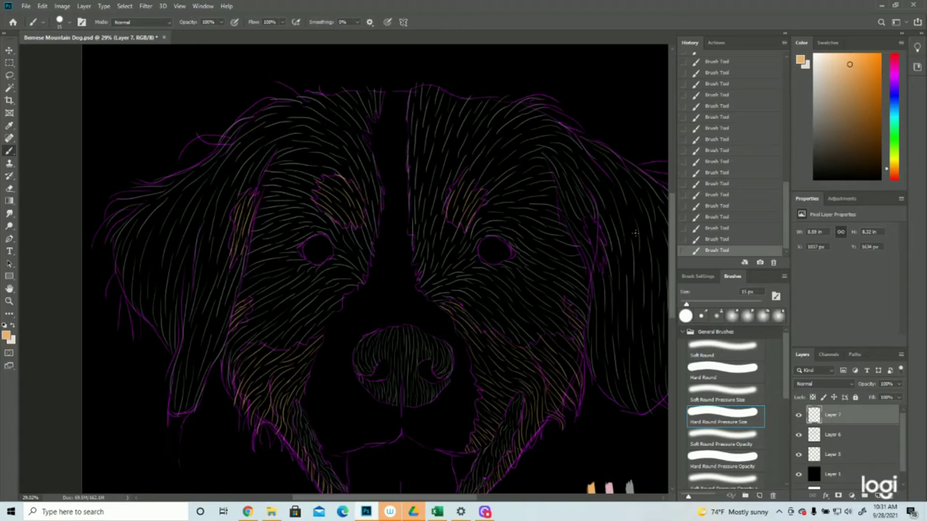
Paint orange strokes along the inner edge of the right ear and check the whole portrait with the sketch layer hidden
{"action": "left_click_drag", "start_coordinate": [597, 230], "coordinate": [600, 274]}
{"action": "left_click_drag", "start_coordinate": [590, 209], "coordinate": [596, 245]}
{"action": "left_click", "coordinate": [798, 454]}
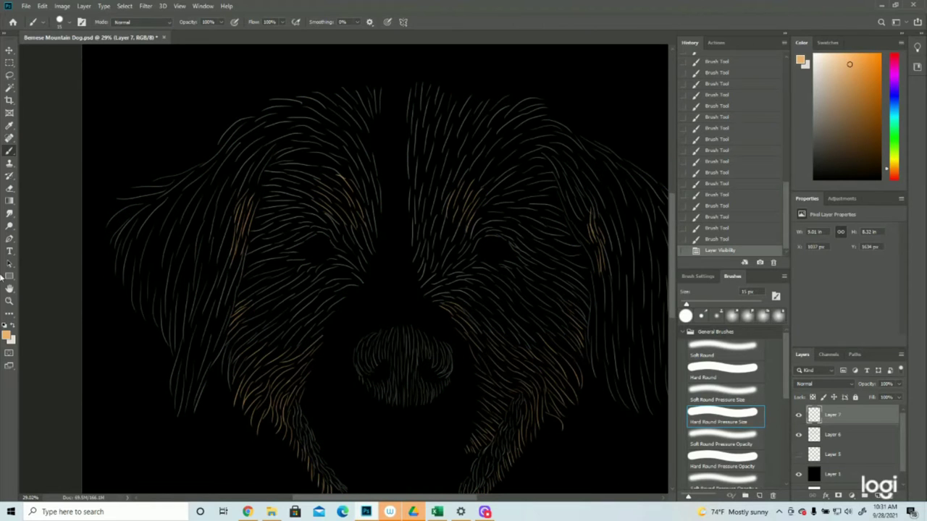
{"action": "left_click", "coordinate": [8, 300]}
{"action": "left_click", "coordinate": [428, 331], "text": "alt"}
{"action": "left_click", "coordinate": [387, 327], "text": "alt"}
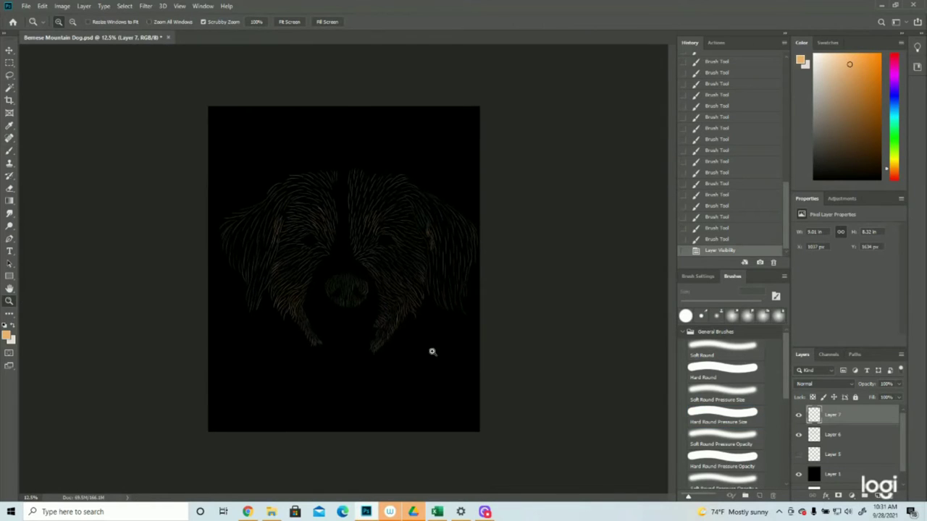
Create a new layer with the sketch layer shown again, and set the foreground color to off-white
{"action": "left_click", "coordinate": [878, 497]}
{"action": "left_click", "coordinate": [798, 474]}
{"action": "left_click", "coordinate": [406, 269]}
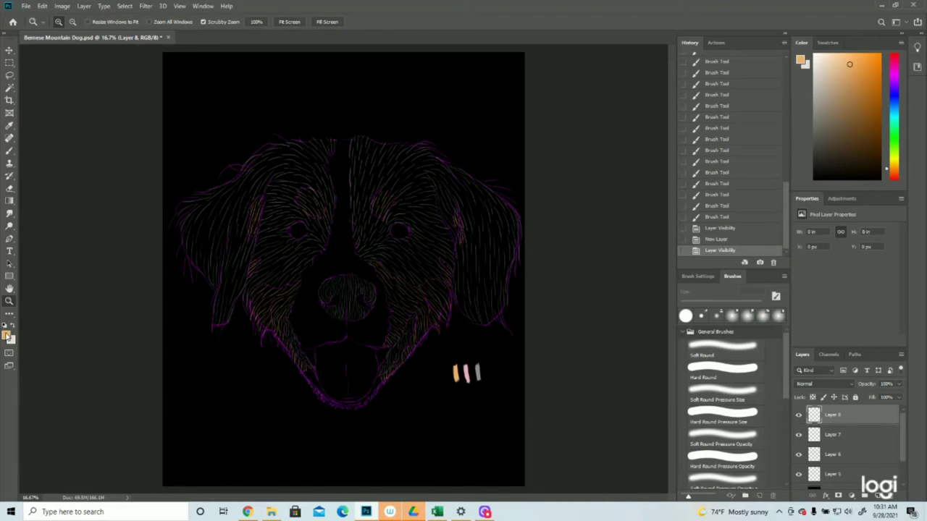
{"action": "left_click", "coordinate": [5, 334]}
{"action": "left_click", "coordinate": [683, 220]}
{"action": "left_click", "coordinate": [885, 201]}
Paint short off-white strokes fanning outward along the upper edge of the nose
{"action": "left_click_drag", "start_coordinate": [335, 251], "coordinate": [344, 257]}
{"action": "left_click", "coordinate": [9, 150]}
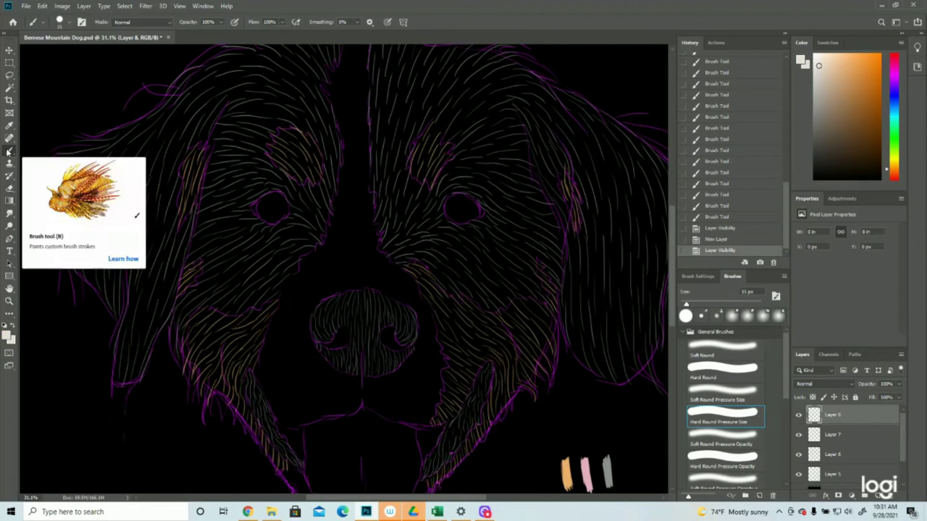
{"action": "mouse_move", "coordinate": [364, 286]}
{"action": "left_mouse_down"}
{"action": "mouse_move", "coordinate": [366, 275]}
{"action": "mouse_move", "coordinate": [377, 276]}
{"action": "mouse_move", "coordinate": [349, 278]}
{"action": "mouse_move", "coordinate": [349, 269]}
{"action": "left_mouse_up"}
{"action": "left_click_drag", "start_coordinate": [356, 288], "coordinate": [358, 259]}
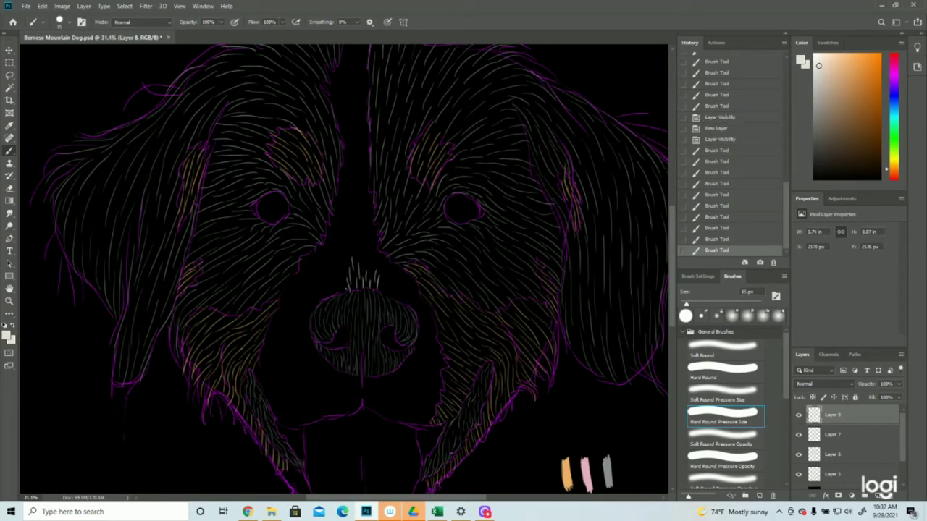
{"action": "left_click_drag", "start_coordinate": [346, 290], "coordinate": [342, 262]}
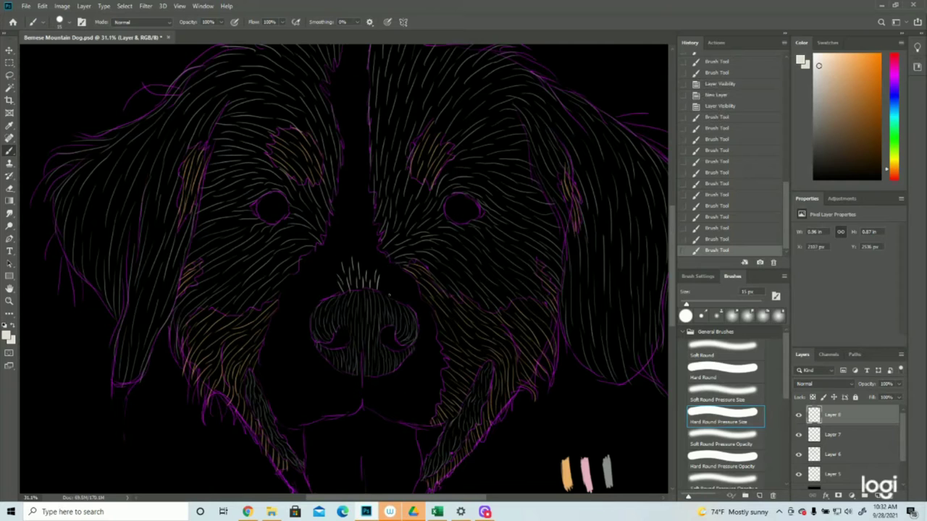
{"action": "left_click_drag", "start_coordinate": [381, 289], "coordinate": [396, 274]}
{"action": "mouse_move", "coordinate": [333, 289]}
{"action": "left_mouse_down"}
{"action": "mouse_move", "coordinate": [328, 259]}
{"action": "mouse_move", "coordinate": [323, 266]}
{"action": "mouse_move", "coordinate": [376, 260]}
{"action": "mouse_move", "coordinate": [366, 254]}
{"action": "mouse_move", "coordinate": [378, 249]}
{"action": "mouse_move", "coordinate": [404, 263]}
{"action": "left_mouse_up"}
{"action": "left_click_drag", "start_coordinate": [323, 287], "coordinate": [309, 279]}
Continue the off-white strokes up the bridge of the muzzle toward the eyes
{"action": "mouse_move", "coordinate": [362, 252]}
{"action": "left_mouse_down"}
{"action": "mouse_move", "coordinate": [359, 230]}
{"action": "mouse_move", "coordinate": [344, 244]}
{"action": "mouse_move", "coordinate": [351, 225]}
{"action": "mouse_move", "coordinate": [371, 233]}
{"action": "left_mouse_up"}
{"action": "left_click_drag", "start_coordinate": [375, 251], "coordinate": [382, 233]}
{"action": "mouse_move", "coordinate": [338, 256]}
{"action": "left_mouse_down"}
{"action": "mouse_move", "coordinate": [331, 231]}
{"action": "mouse_move", "coordinate": [373, 188]}
{"action": "left_mouse_up"}
{"action": "left_click_drag", "start_coordinate": [345, 213], "coordinate": [341, 191]}
Fill the blaze between the eyes with off-white strokes up to the top of the forehead
{"action": "scroll", "coordinate": [354, 218], "scroll_direction": "up", "scroll_amount": 3}
{"action": "left_click_drag", "start_coordinate": [367, 266], "coordinate": [360, 233]}
{"action": "mouse_move", "coordinate": [346, 263]}
{"action": "left_mouse_down"}
{"action": "mouse_move", "coordinate": [336, 243]}
{"action": "mouse_move", "coordinate": [349, 231]}
{"action": "left_mouse_up"}
{"action": "mouse_move", "coordinate": [347, 247]}
{"action": "left_mouse_down"}
{"action": "mouse_move", "coordinate": [338, 217]}
{"action": "mouse_move", "coordinate": [353, 218]}
{"action": "mouse_move", "coordinate": [335, 192]}
{"action": "left_mouse_up"}
{"action": "left_click_drag", "start_coordinate": [333, 217], "coordinate": [326, 174]}
{"action": "mouse_move", "coordinate": [367, 246]}
{"action": "left_mouse_down"}
{"action": "mouse_move", "coordinate": [349, 186]}
{"action": "mouse_move", "coordinate": [355, 171]}
{"action": "left_mouse_up"}
{"action": "mouse_move", "coordinate": [368, 204]}
{"action": "left_mouse_down"}
{"action": "mouse_move", "coordinate": [366, 179]}
{"action": "mouse_move", "coordinate": [331, 167]}
{"action": "mouse_move", "coordinate": [349, 163]}
{"action": "mouse_move", "coordinate": [351, 137]}
{"action": "left_mouse_up"}
{"action": "left_click_drag", "start_coordinate": [371, 170], "coordinate": [365, 146]}
Paint off-white strokes fanning outward on the muzzle along the right side of the nose
{"action": "scroll", "coordinate": [362, 167], "scroll_direction": "down", "scroll_amount": 3}
{"action": "left_click_drag", "start_coordinate": [418, 325], "coordinate": [439, 344]}
{"action": "left_click_drag", "start_coordinate": [433, 330], "coordinate": [450, 340]}
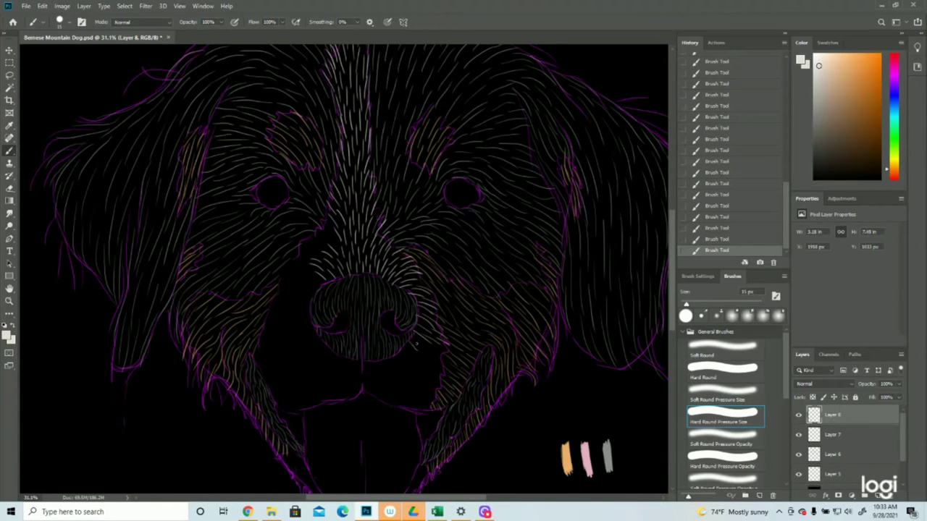
{"action": "mouse_move", "coordinate": [415, 346]}
{"action": "left_mouse_down"}
{"action": "mouse_move", "coordinate": [431, 360]}
{"action": "mouse_move", "coordinate": [441, 355]}
{"action": "left_mouse_up"}
{"action": "mouse_move", "coordinate": [428, 354]}
{"action": "left_mouse_down"}
{"action": "mouse_move", "coordinate": [447, 367]}
{"action": "mouse_move", "coordinate": [433, 370]}
{"action": "mouse_move", "coordinate": [437, 398]}
{"action": "left_mouse_up"}
Fill the right half of the muzzle below the nose with off-white strokes, and check it with the sketch layer hidden and shown
{"action": "left_click_drag", "start_coordinate": [396, 354], "coordinate": [411, 377]}
{"action": "left_click_drag", "start_coordinate": [380, 362], "coordinate": [389, 387]}
{"action": "mouse_move", "coordinate": [363, 362]}
{"action": "left_mouse_down"}
{"action": "mouse_move", "coordinate": [367, 378]}
{"action": "mouse_move", "coordinate": [377, 376]}
{"action": "left_mouse_up"}
{"action": "left_click_drag", "start_coordinate": [397, 408], "coordinate": [401, 372]}
{"action": "left_click_drag", "start_coordinate": [420, 411], "coordinate": [432, 384]}
{"action": "left_click", "coordinate": [799, 475]}
{"action": "left_click", "coordinate": [799, 475]}
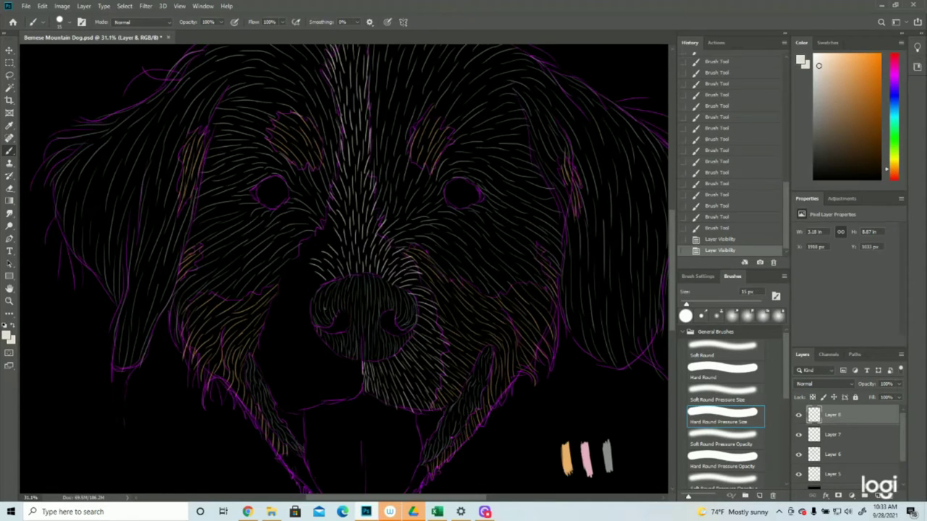
Paint off-white strokes fanning outward on the muzzle along the left side of the nose
{"action": "left_click_drag", "start_coordinate": [324, 278], "coordinate": [309, 282]}
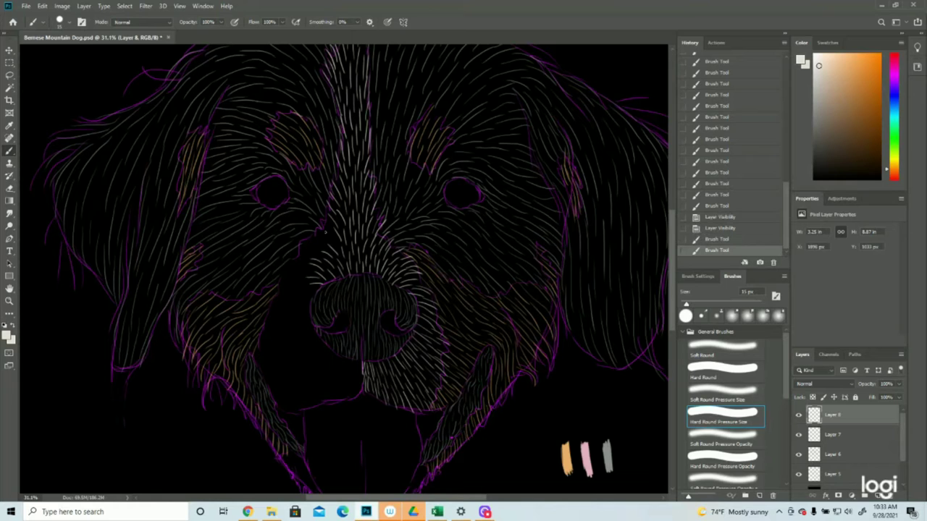
{"action": "mouse_move", "coordinate": [314, 243]}
{"action": "left_mouse_down"}
{"action": "mouse_move", "coordinate": [324, 226]}
{"action": "mouse_move", "coordinate": [339, 232]}
{"action": "left_mouse_up"}
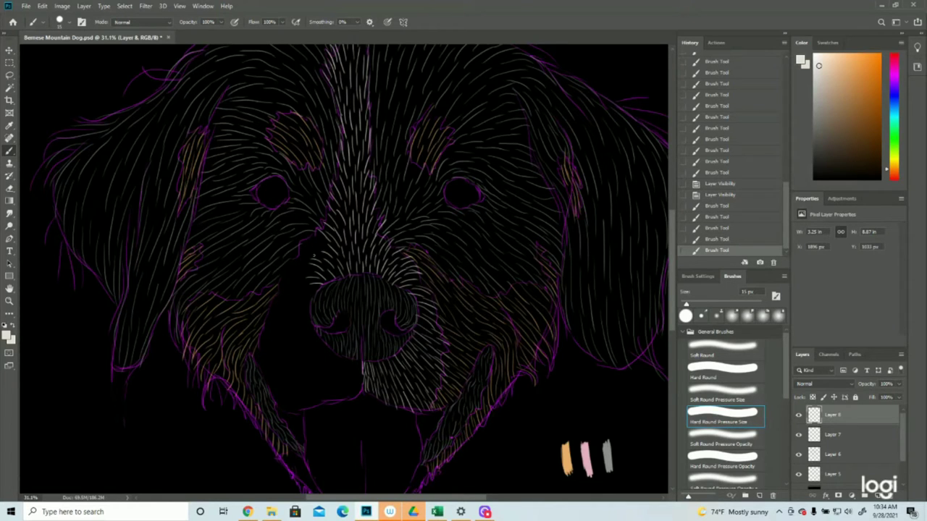
{"action": "mouse_move", "coordinate": [310, 242]}
{"action": "left_mouse_down"}
{"action": "mouse_move", "coordinate": [323, 227]}
{"action": "mouse_move", "coordinate": [297, 249]}
{"action": "mouse_move", "coordinate": [293, 288]}
{"action": "left_mouse_up"}
{"action": "mouse_move", "coordinate": [285, 321]}
{"action": "left_mouse_down"}
{"action": "mouse_move", "coordinate": [309, 299]}
{"action": "mouse_move", "coordinate": [273, 323]}
{"action": "mouse_move", "coordinate": [308, 349]}
{"action": "left_mouse_up"}
Fill the left half of the muzzle below the nose with off-white strokes down to the mouth line
{"action": "scroll", "coordinate": [322, 340], "scroll_direction": "down", "scroll_amount": 3}
{"action": "left_click_drag", "start_coordinate": [346, 297], "coordinate": [337, 323]}
{"action": "left_click_drag", "start_coordinate": [355, 298], "coordinate": [350, 314]}
{"action": "mouse_move", "coordinate": [361, 302]}
{"action": "left_mouse_down"}
{"action": "mouse_move", "coordinate": [357, 333]}
{"action": "mouse_move", "coordinate": [349, 318]}
{"action": "left_mouse_up"}
{"action": "mouse_move", "coordinate": [354, 342]}
{"action": "left_mouse_down"}
{"action": "mouse_move", "coordinate": [352, 329]}
{"action": "mouse_move", "coordinate": [341, 340]}
{"action": "left_mouse_up"}
{"action": "left_click_drag", "start_coordinate": [337, 321], "coordinate": [330, 340]}
{"action": "left_click_drag", "start_coordinate": [319, 311], "coordinate": [308, 333]}
{"action": "left_click_drag", "start_coordinate": [303, 327], "coordinate": [292, 349]}
{"action": "left_click_drag", "start_coordinate": [292, 302], "coordinate": [281, 326]}
Paint short off-white strokes along the lower jaw, around the chin from left to right
{"action": "scroll", "coordinate": [346, 356], "scroll_direction": "down", "scroll_amount": 3}
{"action": "mouse_move", "coordinate": [293, 332]}
{"action": "left_mouse_down"}
{"action": "mouse_move", "coordinate": [285, 349]}
{"action": "mouse_move", "coordinate": [289, 330]}
{"action": "mouse_move", "coordinate": [305, 345]}
{"action": "mouse_move", "coordinate": [298, 349]}
{"action": "left_mouse_up"}
{"action": "mouse_move", "coordinate": [304, 380]}
{"action": "left_mouse_down"}
{"action": "mouse_move", "coordinate": [301, 356]}
{"action": "mouse_move", "coordinate": [311, 360]}
{"action": "mouse_move", "coordinate": [308, 372]}
{"action": "left_mouse_up"}
{"action": "left_click_drag", "start_coordinate": [314, 388], "coordinate": [311, 369]}
{"action": "left_click_drag", "start_coordinate": [331, 402], "coordinate": [329, 388]}
{"action": "left_click_drag", "start_coordinate": [410, 395], "coordinate": [414, 353]}
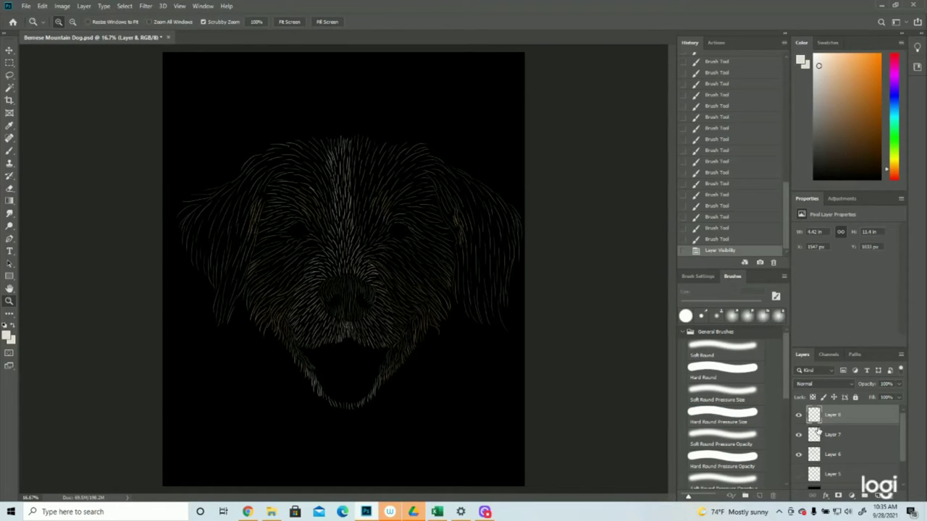
Create a new layer with the sketch layer shown, and set the brush color to pink e4aebd sampled from the canvas swatch
{"action": "left_click", "coordinate": [799, 475]}
{"action": "left_click", "coordinate": [878, 496]}
{"action": "left_click", "coordinate": [350, 350]}
{"action": "left_click", "coordinate": [349, 350]}
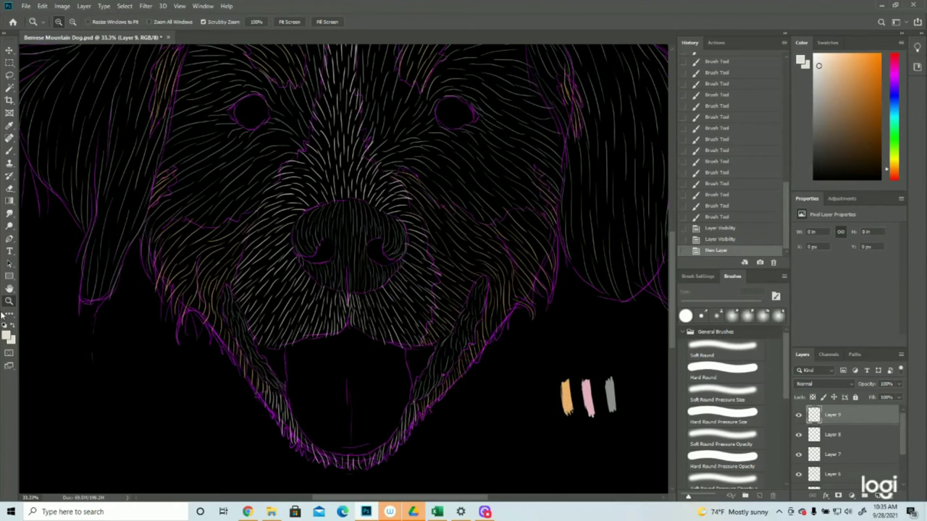
{"action": "left_click", "coordinate": [7, 336]}
{"action": "left_click", "coordinate": [586, 385]}
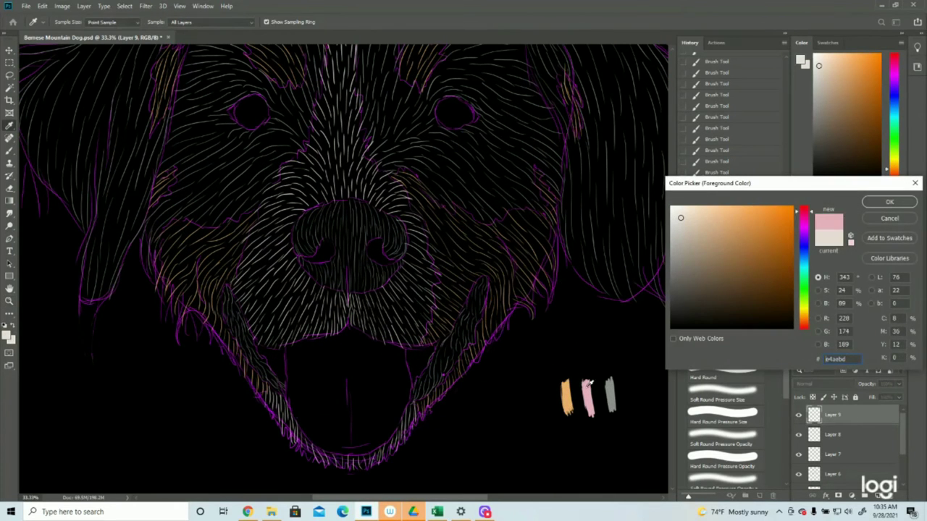
{"action": "left_click", "coordinate": [896, 206]}
{"action": "key", "text": "z"}
{"action": "left_click", "coordinate": [8, 151]}
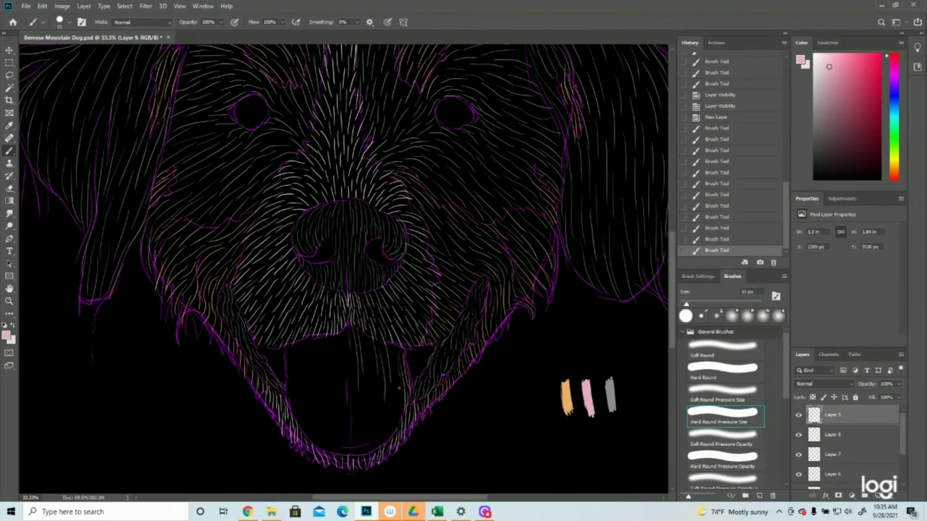
Fill the tongue with vertical pink strokes from the mouth line down to the chin, and save the document
{"action": "left_click_drag", "start_coordinate": [394, 359], "coordinate": [400, 417]}
{"action": "left_click_drag", "start_coordinate": [362, 335], "coordinate": [373, 409]}
{"action": "mouse_move", "coordinate": [377, 373]}
{"action": "left_mouse_down"}
{"action": "mouse_move", "coordinate": [377, 425]}
{"action": "mouse_move", "coordinate": [389, 379]}
{"action": "mouse_move", "coordinate": [391, 434]}
{"action": "left_mouse_up"}
{"action": "mouse_move", "coordinate": [395, 387]}
{"action": "left_mouse_down"}
{"action": "mouse_move", "coordinate": [396, 438]}
{"action": "mouse_move", "coordinate": [378, 442]}
{"action": "left_mouse_up"}
{"action": "left_click_drag", "start_coordinate": [363, 373], "coordinate": [362, 417]}
{"action": "left_click_drag", "start_coordinate": [349, 349], "coordinate": [349, 425]}
{"action": "left_click_drag", "start_coordinate": [365, 397], "coordinate": [367, 462]}
{"action": "left_click_drag", "start_coordinate": [290, 343], "coordinate": [290, 416]}
{"action": "left_click_drag", "start_coordinate": [333, 333], "coordinate": [333, 422]}
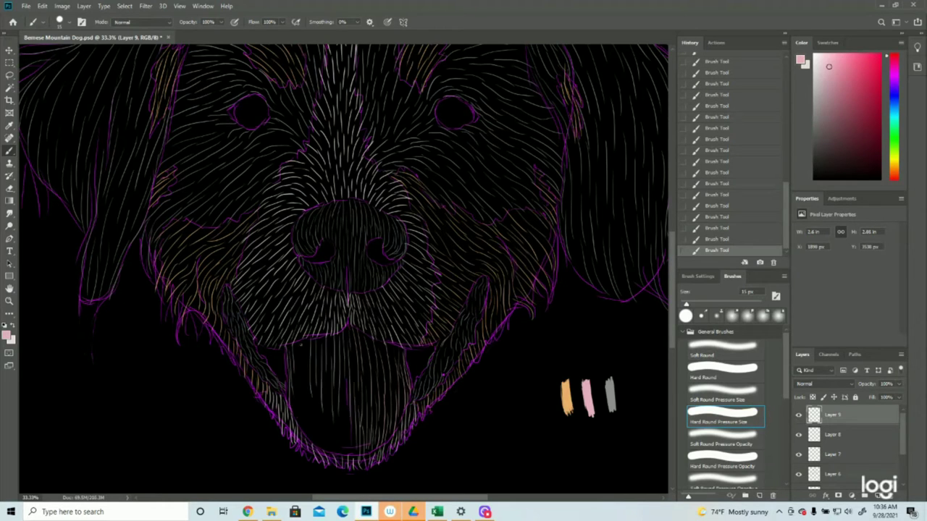
{"action": "left_click_drag", "start_coordinate": [340, 390], "coordinate": [339, 458]}
{"action": "left_click_drag", "start_coordinate": [299, 382], "coordinate": [299, 432]}
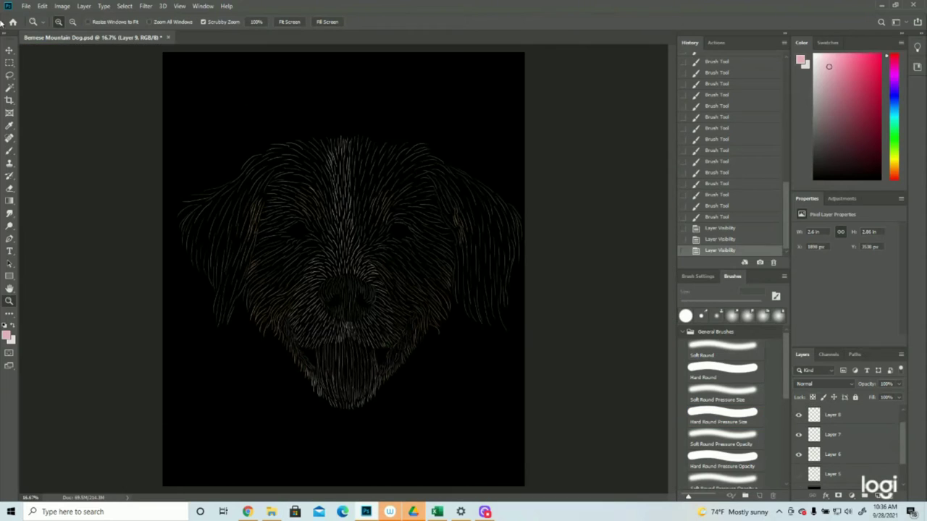
{"action": "left_click", "coordinate": [25, 6]}
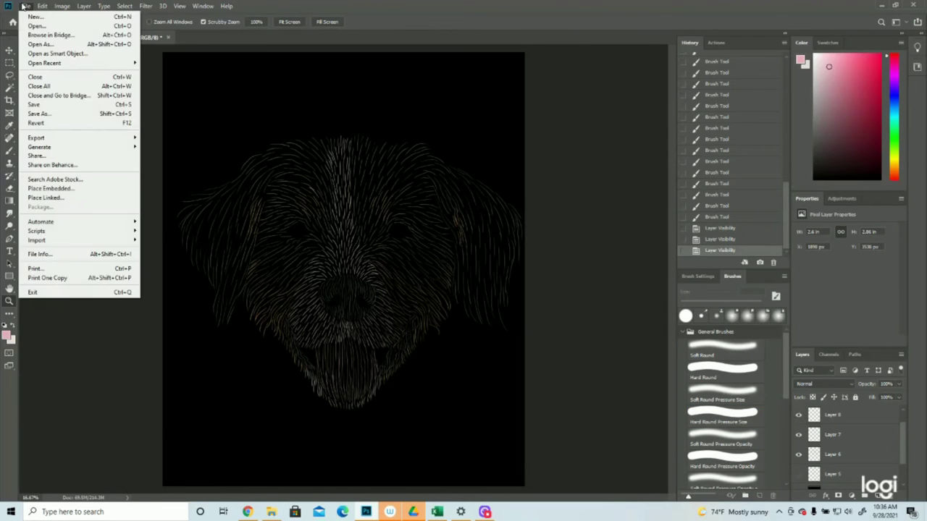
{"action": "left_click", "coordinate": [33, 104]}
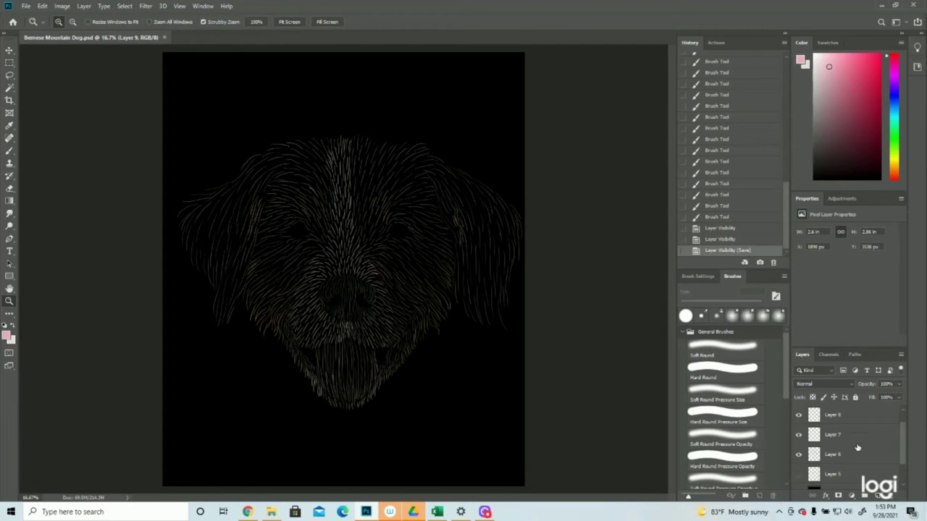
Create a new layer with the sketch layer shown, and set the brush color to gray 8d8f90 sampled from the canvas swatch
{"action": "scroll", "coordinate": [843, 456], "scroll_direction": "up", "scroll_amount": 1}
{"action": "left_click", "coordinate": [798, 415]}
{"action": "left_click", "coordinate": [798, 415]}
{"action": "left_click", "coordinate": [878, 496]}
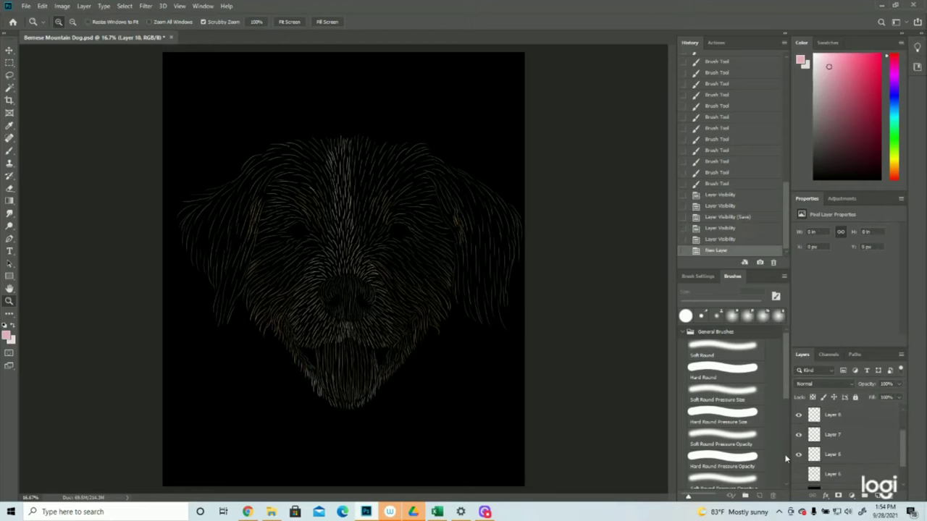
{"action": "left_click", "coordinate": [798, 474]}
{"action": "left_click_drag", "start_coordinate": [508, 330], "coordinate": [547, 331]}
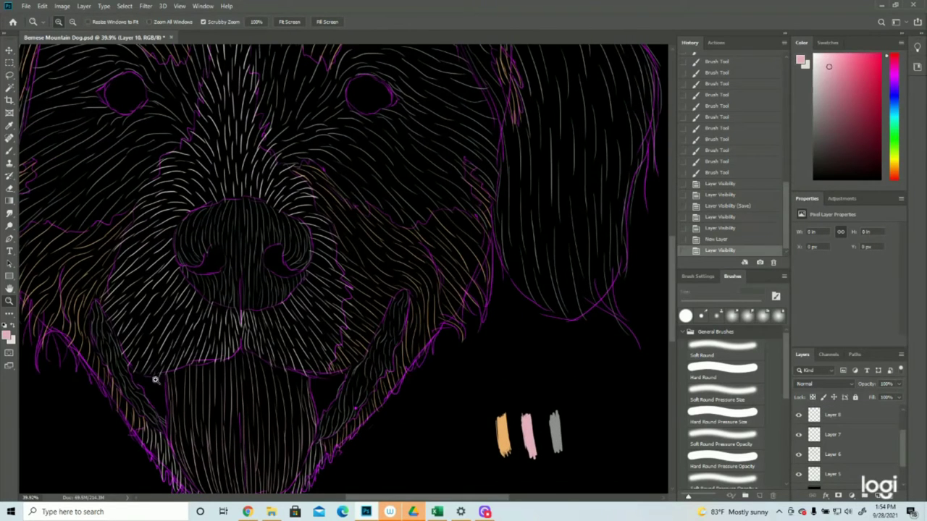
{"action": "left_click", "coordinate": [8, 335]}
{"action": "left_click", "coordinate": [557, 424]}
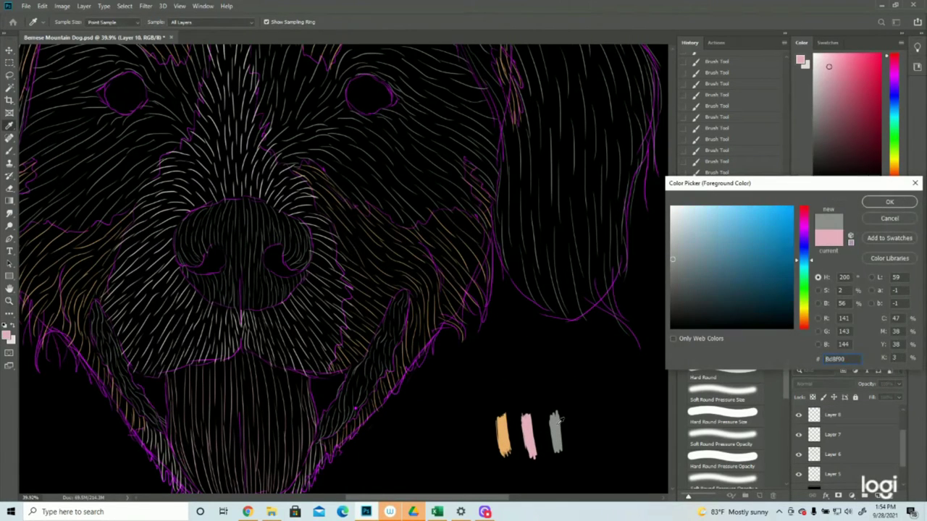
{"action": "left_click", "coordinate": [889, 202]}
Paint gray fur strokes with the Brush from the upper right edge of the muzzle outward across the right cheek
{"action": "left_click_drag", "start_coordinate": [499, 278], "coordinate": [461, 285]}
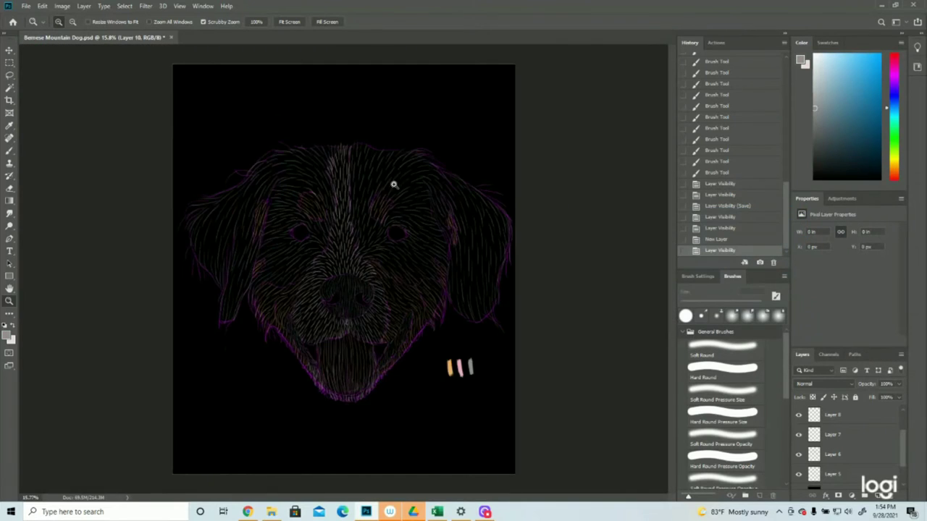
{"action": "left_click", "coordinate": [394, 184]}
{"action": "left_click", "coordinate": [389, 183]}
{"action": "scroll", "coordinate": [861, 444], "scroll_direction": "up", "scroll_amount": 2}
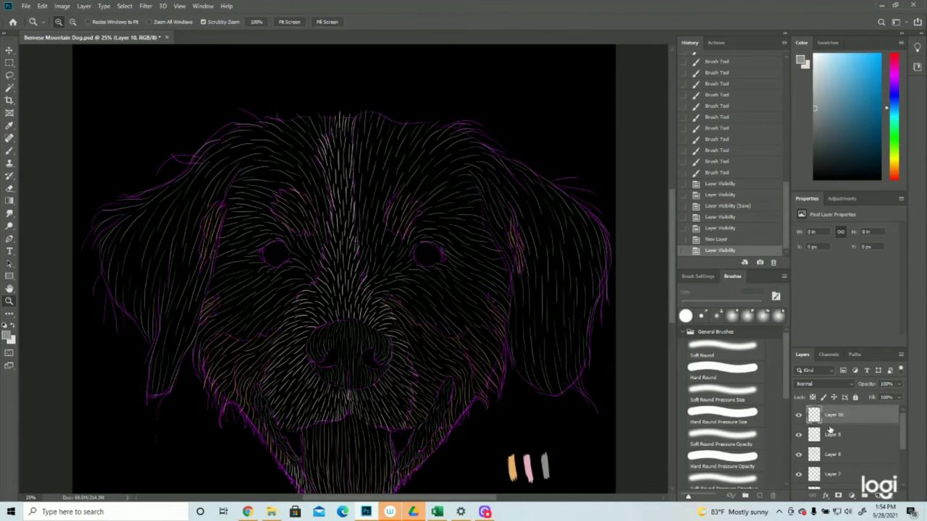
{"action": "left_click", "coordinate": [800, 416]}
{"action": "left_click", "coordinate": [800, 416]}
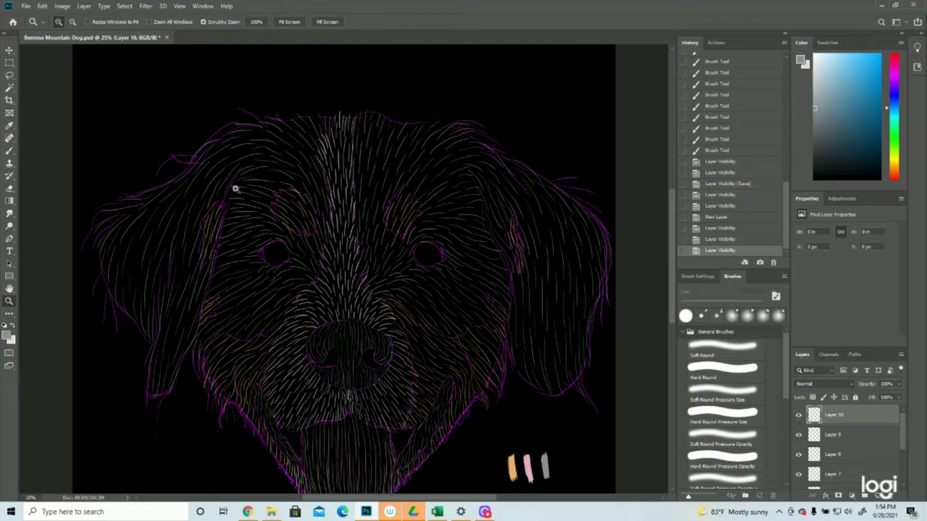
{"action": "left_click", "coordinate": [9, 152]}
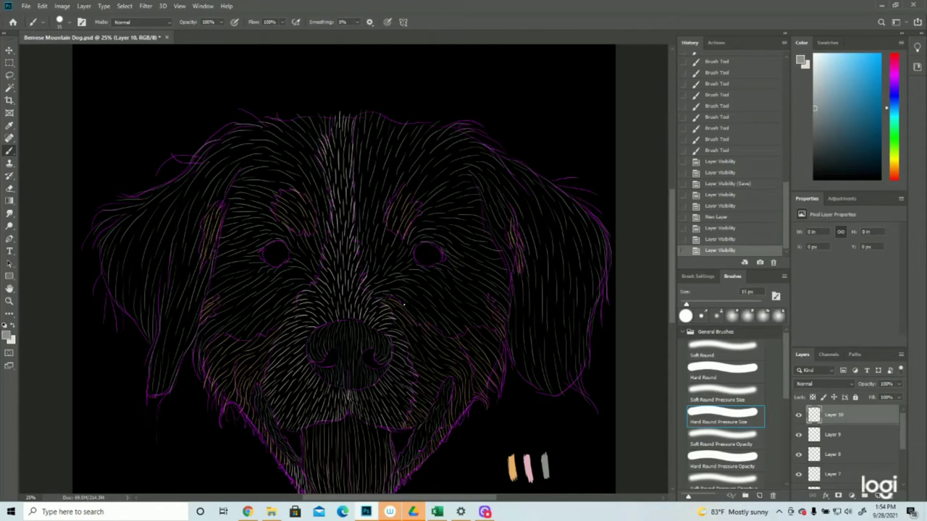
{"action": "left_click_drag", "start_coordinate": [400, 298], "coordinate": [454, 340]}
{"action": "mouse_move", "coordinate": [443, 331]}
{"action": "left_mouse_down"}
{"action": "mouse_move", "coordinate": [451, 339]}
{"action": "mouse_move", "coordinate": [366, 291]}
{"action": "mouse_move", "coordinate": [385, 290]}
{"action": "left_mouse_up"}
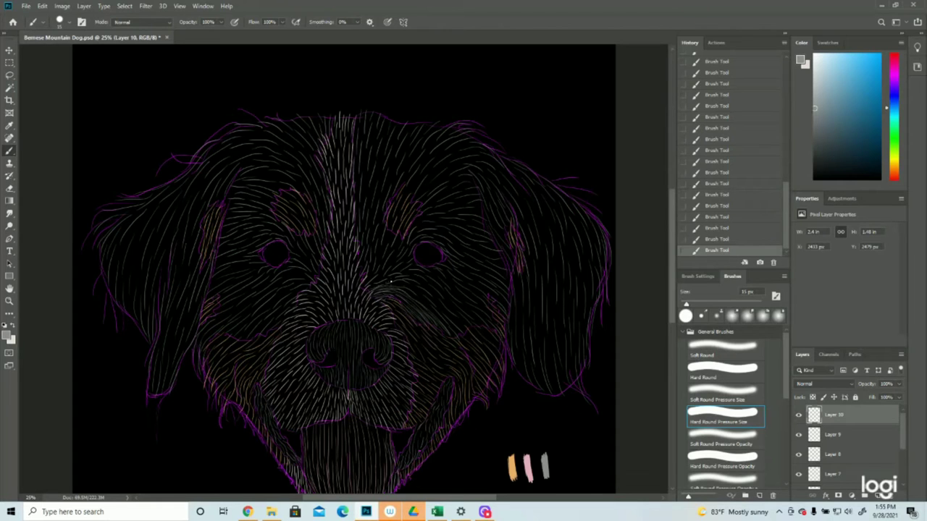
{"action": "mouse_move", "coordinate": [384, 283]}
{"action": "left_mouse_down"}
{"action": "mouse_move", "coordinate": [365, 287]}
{"action": "mouse_move", "coordinate": [370, 268]}
{"action": "left_mouse_up"}
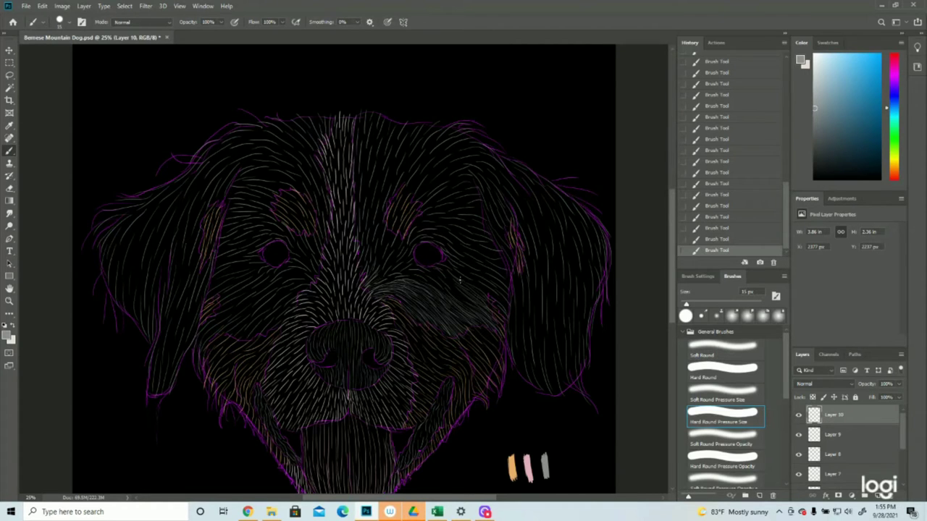
Fill the area below and outside the right eye with gray strokes sweeping toward the right ear
{"action": "left_click_drag", "start_coordinate": [434, 264], "coordinate": [499, 301]}
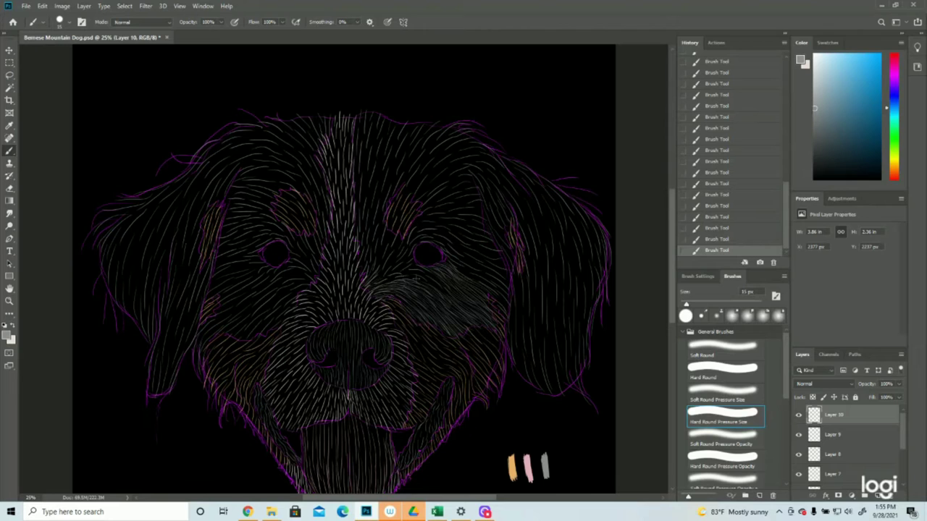
{"action": "left_click_drag", "start_coordinate": [435, 283], "coordinate": [450, 299]}
{"action": "left_click_drag", "start_coordinate": [411, 267], "coordinate": [513, 301]}
{"action": "left_click_drag", "start_coordinate": [487, 270], "coordinate": [509, 289]}
{"action": "left_click_drag", "start_coordinate": [448, 253], "coordinate": [495, 279]}
{"action": "left_click_drag", "start_coordinate": [430, 235], "coordinate": [455, 251]}
{"action": "left_click_drag", "start_coordinate": [436, 239], "coordinate": [504, 267]}
Paint gray strokes from the inner corner of the right eye up along the right side of the white blaze to the crown
{"action": "left_click_drag", "start_coordinate": [407, 255], "coordinate": [429, 238]}
{"action": "left_click_drag", "start_coordinate": [401, 271], "coordinate": [418, 259]}
{"action": "left_click_drag", "start_coordinate": [375, 285], "coordinate": [414, 260]}
{"action": "mouse_move", "coordinate": [388, 263]}
{"action": "left_mouse_down"}
{"action": "mouse_move", "coordinate": [416, 227]}
{"action": "mouse_move", "coordinate": [395, 221]}
{"action": "left_mouse_up"}
{"action": "left_click_drag", "start_coordinate": [361, 267], "coordinate": [378, 204]}
{"action": "left_click_drag", "start_coordinate": [359, 243], "coordinate": [369, 186]}
{"action": "left_click_drag", "start_coordinate": [371, 226], "coordinate": [385, 159]}
{"action": "left_click_drag", "start_coordinate": [364, 204], "coordinate": [377, 140]}
{"action": "left_click_drag", "start_coordinate": [359, 215], "coordinate": [356, 115]}
{"action": "left_click_drag", "start_coordinate": [362, 173], "coordinate": [374, 111]}
Paint gray strokes above the right eye and around the orange eyebrow, filling the right side of the forehead
{"action": "mouse_move", "coordinate": [420, 234]}
{"action": "left_mouse_down"}
{"action": "mouse_move", "coordinate": [466, 245]}
{"action": "mouse_move", "coordinate": [452, 204]}
{"action": "left_mouse_up"}
{"action": "mouse_move", "coordinate": [434, 226]}
{"action": "left_mouse_down"}
{"action": "mouse_move", "coordinate": [494, 233]}
{"action": "mouse_move", "coordinate": [501, 257]}
{"action": "left_mouse_up"}
{"action": "mouse_move", "coordinate": [432, 220]}
{"action": "left_mouse_down"}
{"action": "mouse_move", "coordinate": [480, 198]}
{"action": "mouse_move", "coordinate": [474, 190]}
{"action": "left_mouse_up"}
{"action": "mouse_move", "coordinate": [420, 203]}
{"action": "left_mouse_down"}
{"action": "mouse_move", "coordinate": [463, 165]}
{"action": "mouse_move", "coordinate": [402, 168]}
{"action": "left_mouse_up"}
{"action": "mouse_move", "coordinate": [391, 162]}
{"action": "left_mouse_down"}
{"action": "mouse_move", "coordinate": [377, 120]}
{"action": "mouse_move", "coordinate": [416, 131]}
{"action": "left_mouse_up"}
{"action": "mouse_move", "coordinate": [399, 170]}
{"action": "left_mouse_down"}
{"action": "mouse_move", "coordinate": [415, 149]}
{"action": "mouse_move", "coordinate": [449, 162]}
{"action": "left_mouse_up"}
{"action": "left_click_drag", "start_coordinate": [456, 158], "coordinate": [479, 177]}
{"action": "left_click_drag", "start_coordinate": [430, 137], "coordinate": [478, 165]}
Paint long gray strokes over the upper part of the right ear, following its outer curve and inner fold
{"action": "mouse_move", "coordinate": [482, 151]}
{"action": "left_mouse_down"}
{"action": "mouse_move", "coordinate": [554, 190]}
{"action": "mouse_move", "coordinate": [539, 197]}
{"action": "left_mouse_up"}
{"action": "left_click_drag", "start_coordinate": [548, 190], "coordinate": [587, 223]}
{"action": "left_click_drag", "start_coordinate": [500, 170], "coordinate": [535, 213]}
{"action": "mouse_move", "coordinate": [491, 177]}
{"action": "left_mouse_down"}
{"action": "mouse_move", "coordinate": [477, 185]}
{"action": "mouse_move", "coordinate": [508, 253]}
{"action": "left_mouse_up"}
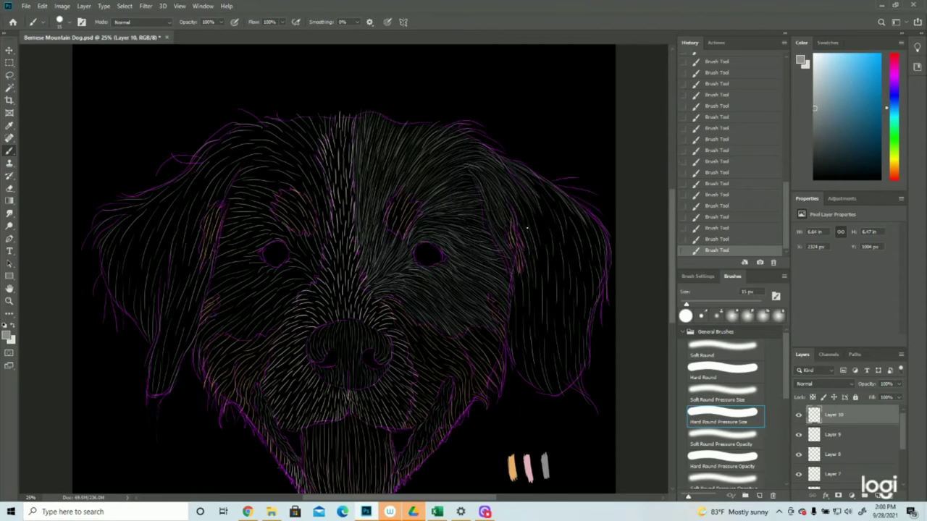
{"action": "left_click_drag", "start_coordinate": [536, 189], "coordinate": [529, 261]}
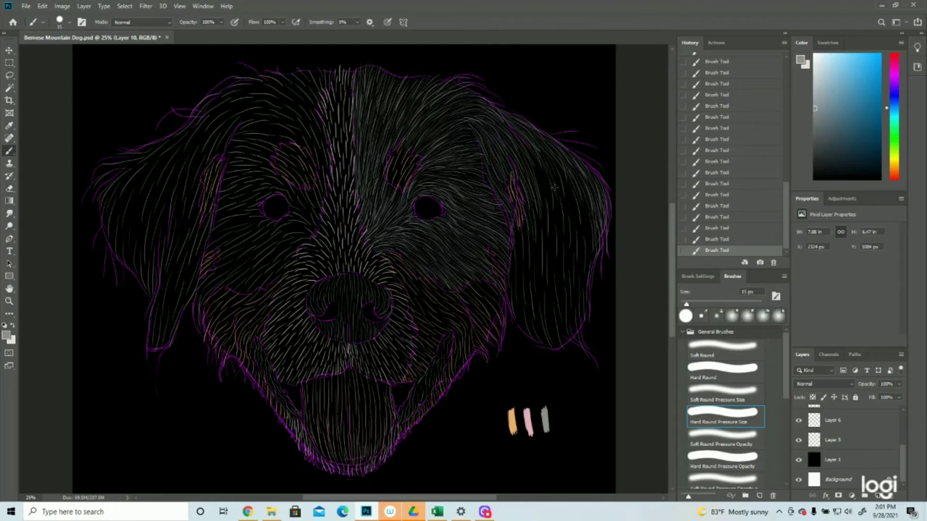
{"action": "left_click_drag", "start_coordinate": [557, 152], "coordinate": [550, 247]}
Fill the middle and lower part of the right ear with long vertical gray strokes down to its tip
{"action": "scroll", "coordinate": [550, 247], "scroll_direction": "down", "scroll_amount": 1}
{"action": "left_click_drag", "start_coordinate": [513, 187], "coordinate": [520, 286]}
{"action": "left_click_drag", "start_coordinate": [523, 227], "coordinate": [543, 305]}
{"action": "left_click_drag", "start_coordinate": [524, 142], "coordinate": [531, 288]}
{"action": "left_click_drag", "start_coordinate": [537, 163], "coordinate": [544, 231]}
{"action": "mouse_move", "coordinate": [588, 169]}
{"action": "left_mouse_down"}
{"action": "mouse_move", "coordinate": [584, 275]}
{"action": "mouse_move", "coordinate": [573, 263]}
{"action": "left_mouse_up"}
{"action": "left_click_drag", "start_coordinate": [566, 198], "coordinate": [561, 264]}
{"action": "left_click_drag", "start_coordinate": [557, 219], "coordinate": [565, 304]}
{"action": "left_click_drag", "start_coordinate": [546, 210], "coordinate": [556, 308]}
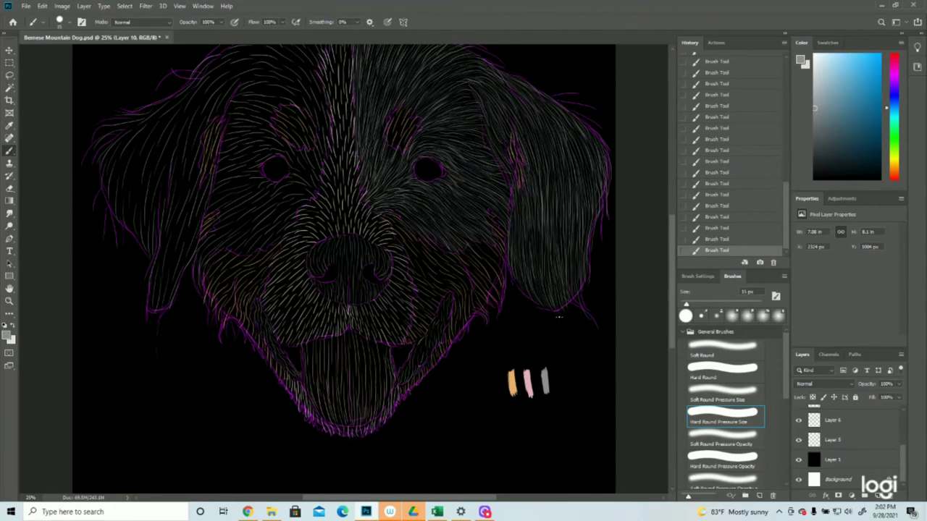
Paint gray strokes from the left side of the nose bridge outward beneath and around the left eye
{"action": "scroll", "coordinate": [550, 275], "scroll_direction": "up", "scroll_amount": 2}
{"action": "left_click_drag", "start_coordinate": [358, 271], "coordinate": [344, 207]}
{"action": "mouse_move", "coordinate": [346, 275]}
{"action": "left_mouse_down"}
{"action": "mouse_move", "coordinate": [323, 230]}
{"action": "mouse_move", "coordinate": [305, 223]}
{"action": "left_mouse_up"}
{"action": "left_click_drag", "start_coordinate": [349, 286], "coordinate": [336, 269]}
{"action": "left_click_drag", "start_coordinate": [309, 238], "coordinate": [275, 253]}
{"action": "mouse_move", "coordinate": [323, 270]}
{"action": "left_mouse_down"}
{"action": "mouse_move", "coordinate": [275, 284]}
{"action": "mouse_move", "coordinate": [240, 268]}
{"action": "left_mouse_up"}
Paint gray strokes around the outer corner of the left eye and above it, around the orange eyebrow
{"action": "left_click_drag", "start_coordinate": [307, 231], "coordinate": [244, 236]}
{"action": "mouse_move", "coordinate": [288, 222]}
{"action": "left_mouse_down"}
{"action": "mouse_move", "coordinate": [250, 220]}
{"action": "mouse_move", "coordinate": [257, 203]}
{"action": "left_mouse_up"}
{"action": "mouse_move", "coordinate": [299, 196]}
{"action": "left_mouse_down"}
{"action": "mouse_move", "coordinate": [257, 185]}
{"action": "mouse_move", "coordinate": [262, 197]}
{"action": "left_mouse_up"}
{"action": "left_click_drag", "start_coordinate": [311, 177], "coordinate": [268, 171]}
{"action": "left_click_drag", "start_coordinate": [347, 195], "coordinate": [304, 159]}
Fill the left side of the forehead with gray strokes from the white blaze out to the left ear
{"action": "left_click_drag", "start_coordinate": [367, 133], "coordinate": [359, 112]}
{"action": "left_click_drag", "start_coordinate": [347, 136], "coordinate": [323, 114]}
{"action": "mouse_move", "coordinate": [350, 152]}
{"action": "left_mouse_down"}
{"action": "mouse_move", "coordinate": [298, 113]}
{"action": "mouse_move", "coordinate": [285, 138]}
{"action": "left_mouse_up"}
{"action": "mouse_move", "coordinate": [291, 164]}
{"action": "left_mouse_down"}
{"action": "mouse_move", "coordinate": [253, 150]}
{"action": "mouse_move", "coordinate": [237, 168]}
{"action": "left_mouse_up"}
{"action": "left_click_drag", "start_coordinate": [293, 118], "coordinate": [234, 150]}
Paint gray strokes sweeping down and outward across the left cheek below the left eye
{"action": "left_click_drag", "start_coordinate": [346, 275], "coordinate": [307, 290]}
{"action": "mouse_move", "coordinate": [316, 276]}
{"action": "left_mouse_down"}
{"action": "mouse_move", "coordinate": [239, 320]}
{"action": "mouse_move", "coordinate": [229, 306]}
{"action": "mouse_move", "coordinate": [272, 324]}
{"action": "left_mouse_up"}
{"action": "scroll", "coordinate": [854, 449], "scroll_direction": "up", "scroll_amount": 5}
{"action": "left_click_drag", "start_coordinate": [335, 298], "coordinate": [273, 344]}
{"action": "left_click_drag", "start_coordinate": [307, 304], "coordinate": [247, 346]}
{"action": "left_click_drag", "start_coordinate": [272, 312], "coordinate": [228, 338]}
Paint long gray strokes over the upper part and outer edge of the left ear, starting where it meets the head
{"action": "left_click_drag", "start_coordinate": [265, 166], "coordinate": [226, 214]}
{"action": "left_click_drag", "start_coordinate": [224, 218], "coordinate": [208, 265]}
{"action": "left_click_drag", "start_coordinate": [228, 150], "coordinate": [208, 176]}
{"action": "left_click_drag", "start_coordinate": [203, 174], "coordinate": [170, 201]}
{"action": "left_click_drag", "start_coordinate": [179, 187], "coordinate": [114, 221]}
{"action": "left_click_drag", "start_coordinate": [155, 208], "coordinate": [109, 235]}
{"action": "left_click_drag", "start_coordinate": [179, 187], "coordinate": [136, 206]}
{"action": "mouse_move", "coordinate": [155, 210]}
{"action": "left_mouse_down"}
{"action": "mouse_move", "coordinate": [129, 272]}
{"action": "mouse_move", "coordinate": [138, 300]}
{"action": "left_mouse_up"}
{"action": "left_click_drag", "start_coordinate": [251, 146], "coordinate": [190, 223]}
{"action": "left_click_drag", "start_coordinate": [212, 176], "coordinate": [170, 246]}
{"action": "left_click_drag", "start_coordinate": [139, 239], "coordinate": [151, 329]}
Fill the middle and lower part of the left ear with long gray strokes down to its tip
{"action": "scroll", "coordinate": [152, 328], "scroll_direction": "down", "scroll_amount": 2}
{"action": "left_click_drag", "start_coordinate": [222, 154], "coordinate": [187, 268]}
{"action": "left_click_drag", "start_coordinate": [191, 195], "coordinate": [171, 298]}
{"action": "left_click_drag", "start_coordinate": [160, 222], "coordinate": [154, 288]}
{"action": "left_click_drag", "start_coordinate": [204, 222], "coordinate": [191, 270]}
{"action": "left_click_drag", "start_coordinate": [177, 313], "coordinate": [170, 366]}
{"action": "left_click_drag", "start_coordinate": [210, 256], "coordinate": [187, 330]}
{"action": "left_click_drag", "start_coordinate": [217, 265], "coordinate": [185, 364]}
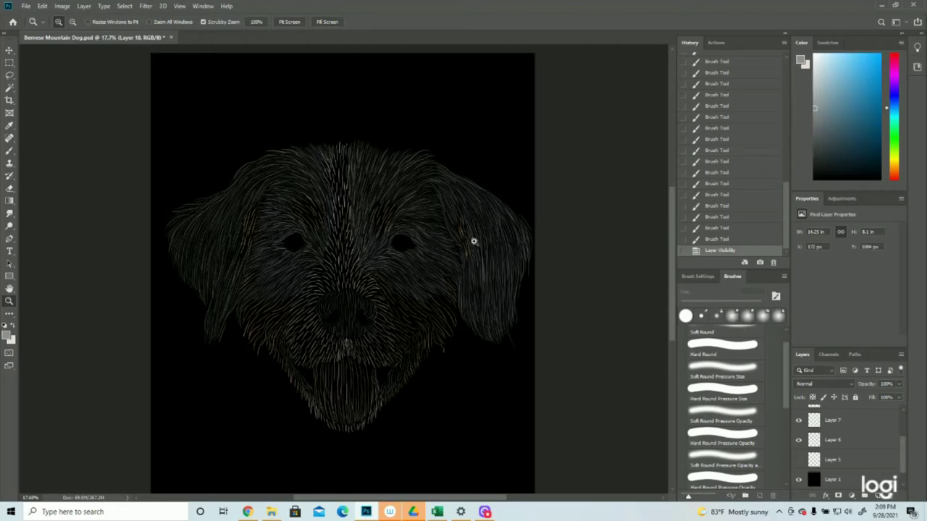
Show the sketch layer and add fine gray strokes around the left eye
{"action": "left_click", "coordinate": [438, 182]}
{"action": "left_click_drag", "start_coordinate": [427, 216], "coordinate": [403, 215]}
{"action": "left_click_drag", "start_coordinate": [304, 233], "coordinate": [333, 248]}
{"action": "left_click", "coordinate": [798, 460]}
{"action": "key", "text": "b"}
{"action": "mouse_move", "coordinate": [268, 232]}
{"action": "left_mouse_down"}
{"action": "mouse_move", "coordinate": [295, 233]}
{"action": "mouse_move", "coordinate": [310, 248]}
{"action": "left_mouse_up"}
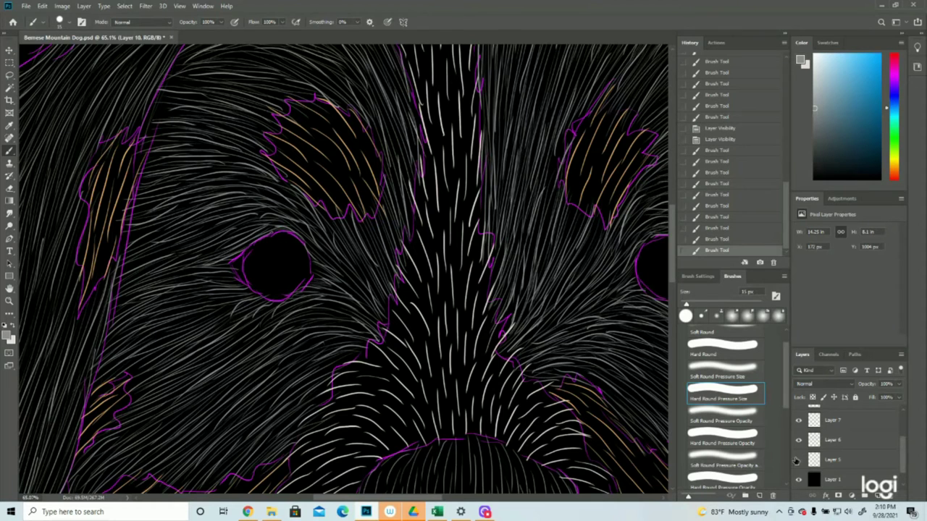
Hide the sketch layer and paint short gray strokes along the upper and outer edge of the right eye
{"action": "left_click", "coordinate": [798, 459]}
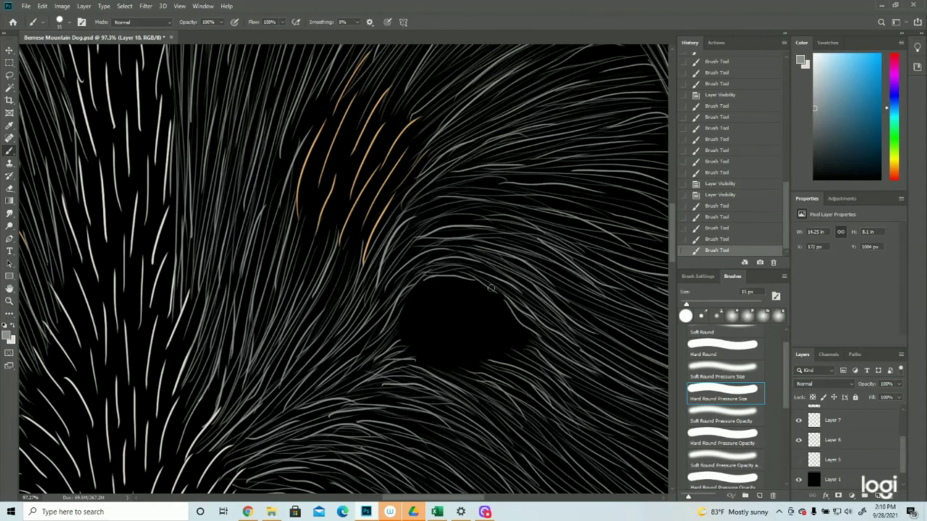
{"action": "mouse_move", "coordinate": [496, 291]}
{"action": "left_mouse_down"}
{"action": "mouse_move", "coordinate": [512, 308]}
{"action": "mouse_move", "coordinate": [487, 288]}
{"action": "mouse_move", "coordinate": [543, 330]}
{"action": "left_mouse_up"}
{"action": "mouse_move", "coordinate": [527, 318]}
{"action": "left_mouse_down"}
{"action": "mouse_move", "coordinate": [550, 336]}
{"action": "mouse_move", "coordinate": [542, 330]}
{"action": "left_mouse_up"}
{"action": "left_click_drag", "start_coordinate": [438, 270], "coordinate": [456, 273]}
{"action": "mouse_move", "coordinate": [449, 273]}
{"action": "left_mouse_down"}
{"action": "mouse_move", "coordinate": [481, 285]}
{"action": "mouse_move", "coordinate": [411, 292]}
{"action": "mouse_move", "coordinate": [390, 322]}
{"action": "mouse_move", "coordinate": [417, 315]}
{"action": "mouse_move", "coordinate": [296, 355]}
{"action": "left_mouse_up"}
Touch up the upper edge of the left eye with short gray brush strokes
{"action": "left_click", "coordinate": [10, 301]}
{"action": "left_click_drag", "start_coordinate": [263, 326], "coordinate": [289, 321]}
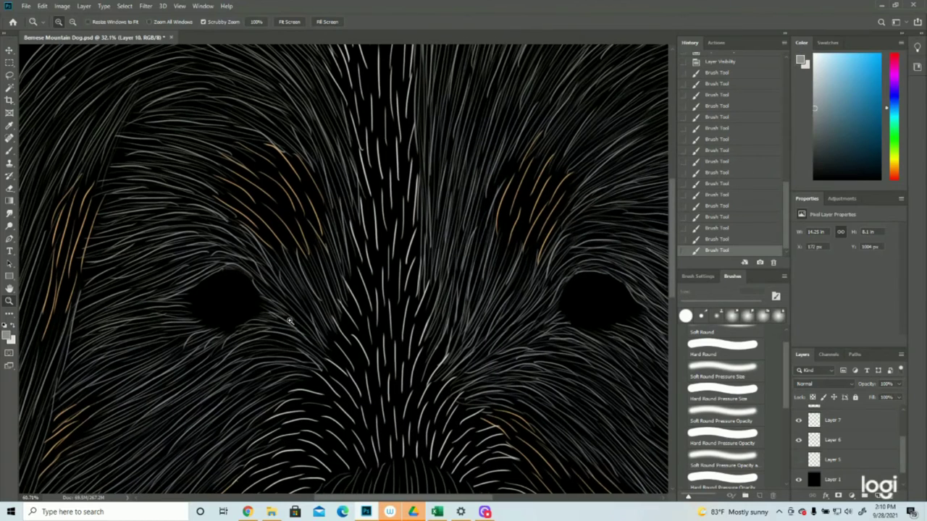
{"action": "left_click", "coordinate": [9, 152]}
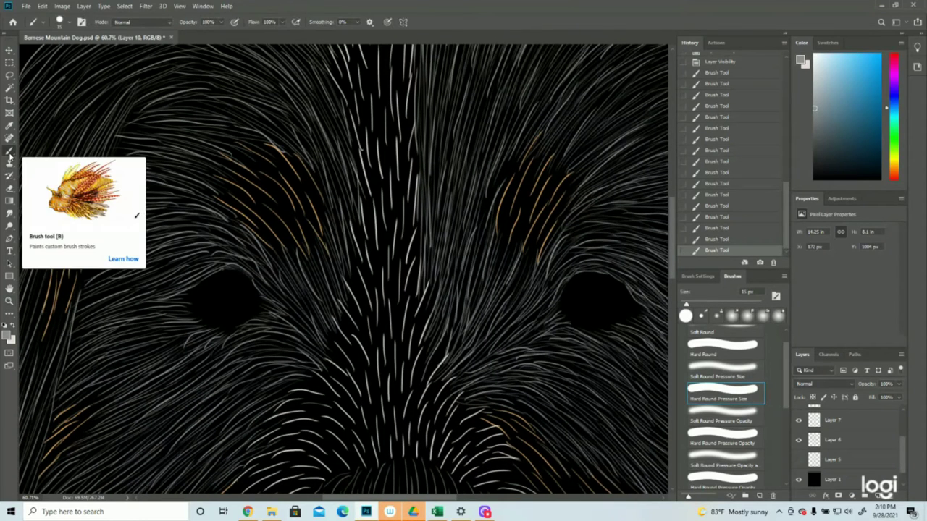
{"action": "left_click_drag", "start_coordinate": [220, 270], "coordinate": [232, 272]}
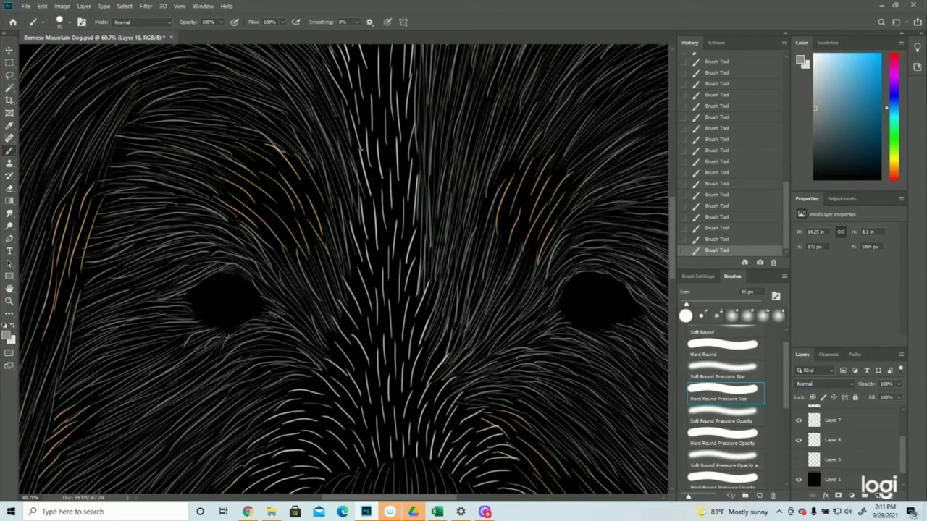
Compare the whole portrait with Layer 6 and the dense gray fur layer each hidden and shown
{"action": "key", "text": "z"}
{"action": "key", "text": "ctrl+0"}
{"action": "left_click", "coordinate": [798, 439]}
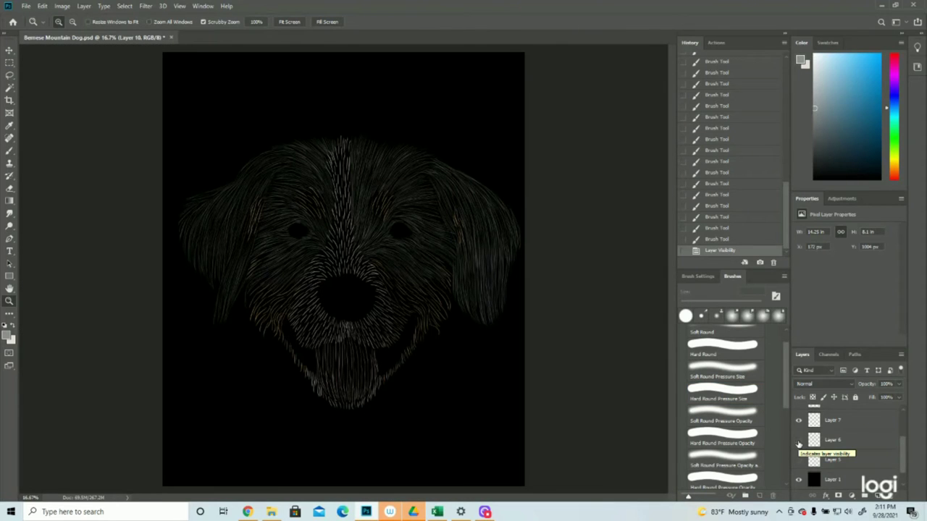
{"action": "left_click", "coordinate": [799, 440]}
{"action": "left_click", "coordinate": [799, 440]}
{"action": "left_click", "coordinate": [798, 440]}
{"action": "left_click", "coordinate": [799, 440]}
{"action": "left_click", "coordinate": [799, 440]}
{"action": "scroll", "coordinate": [802, 440], "scroll_direction": "up", "scroll_amount": 3}
{"action": "left_click", "coordinate": [798, 414]}
{"action": "left_click", "coordinate": [799, 414]}
Create a new layer above the dense gray fur layer and select the Brush tool
{"action": "left_click", "coordinate": [877, 497]}
{"action": "left_click", "coordinate": [388, 109]}
{"action": "left_click_drag", "start_coordinate": [379, 137], "coordinate": [367, 139]}
{"action": "left_click", "coordinate": [9, 150]}
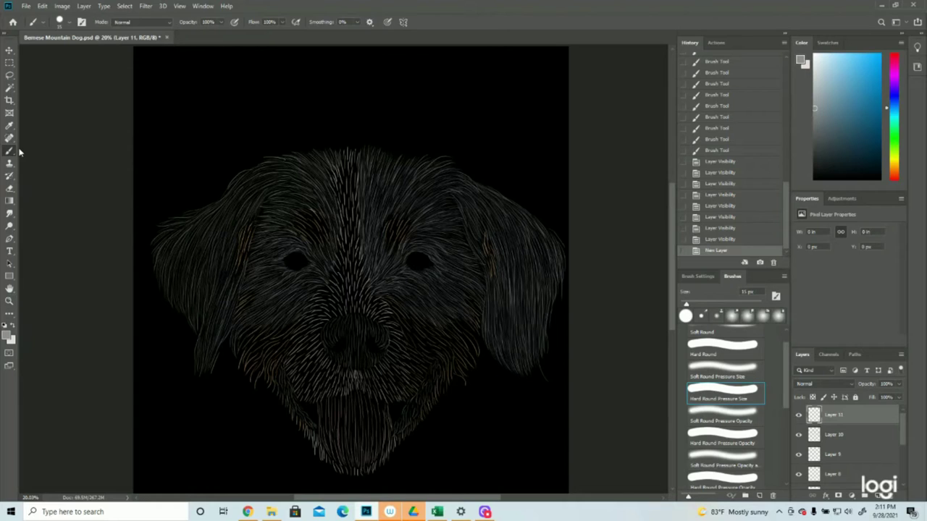
{"action": "left_click_drag", "start_coordinate": [432, 145], "coordinate": [437, 158]}
{"action": "mouse_move", "coordinate": [448, 124]}
{"action": "left_mouse_down"}
{"action": "mouse_move", "coordinate": [433, 170]}
{"action": "mouse_move", "coordinate": [425, 153]}
{"action": "mouse_move", "coordinate": [403, 148]}
{"action": "left_mouse_up"}
{"action": "left_click_drag", "start_coordinate": [552, 213], "coordinate": [544, 216]}
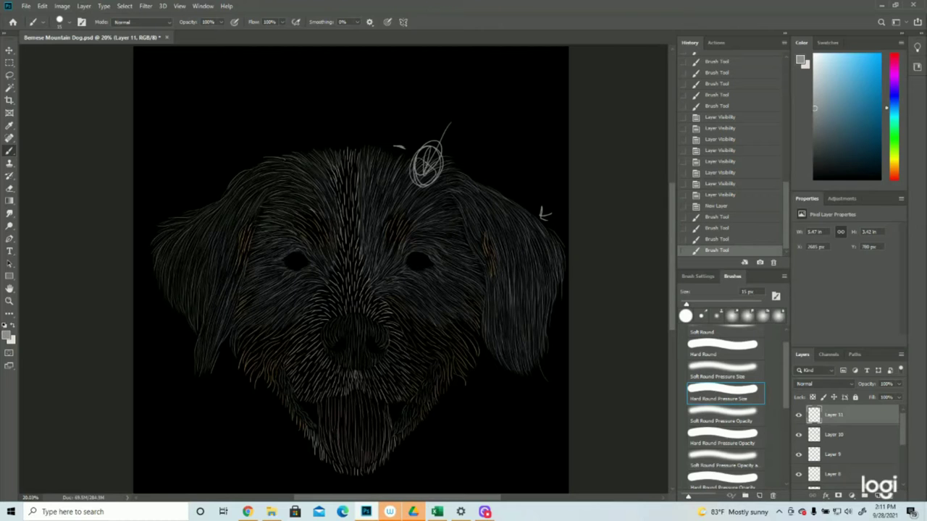
{"action": "mouse_move", "coordinate": [331, 167]}
{"action": "left_mouse_down"}
{"action": "mouse_move", "coordinate": [422, 172]}
{"action": "mouse_move", "coordinate": [456, 225]}
{"action": "mouse_move", "coordinate": [468, 288]}
{"action": "mouse_move", "coordinate": [449, 343]}
{"action": "mouse_move", "coordinate": [428, 382]}
{"action": "mouse_move", "coordinate": [384, 418]}
{"action": "mouse_move", "coordinate": [277, 360]}
{"action": "mouse_move", "coordinate": [295, 190]}
{"action": "left_mouse_up"}
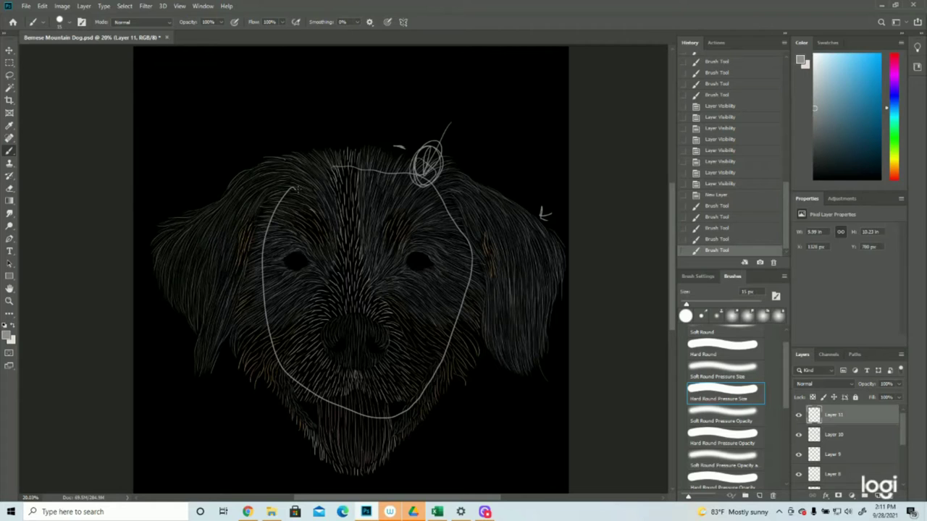
{"action": "left_click", "coordinate": [722, 240]}
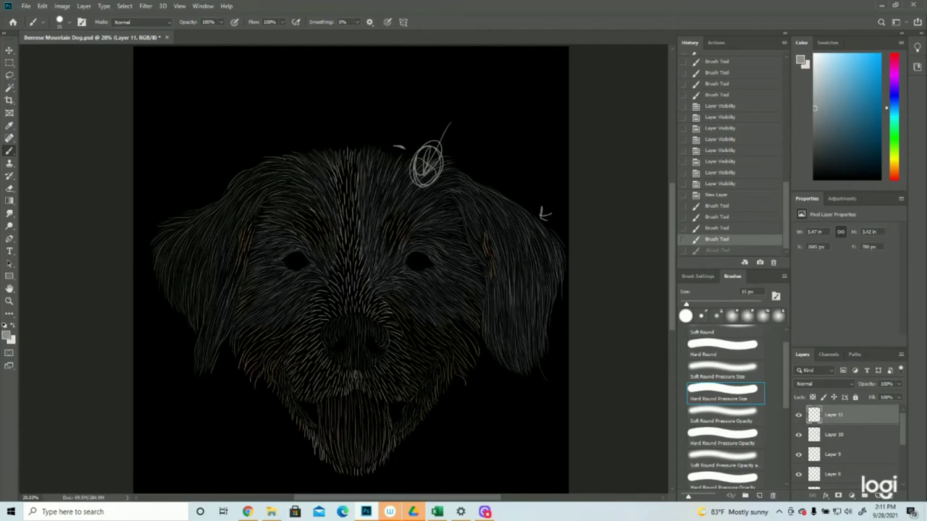
{"action": "mouse_move", "coordinate": [285, 154]}
{"action": "left_mouse_down"}
{"action": "mouse_move", "coordinate": [372, 150]}
{"action": "mouse_move", "coordinate": [474, 189]}
{"action": "left_mouse_up"}
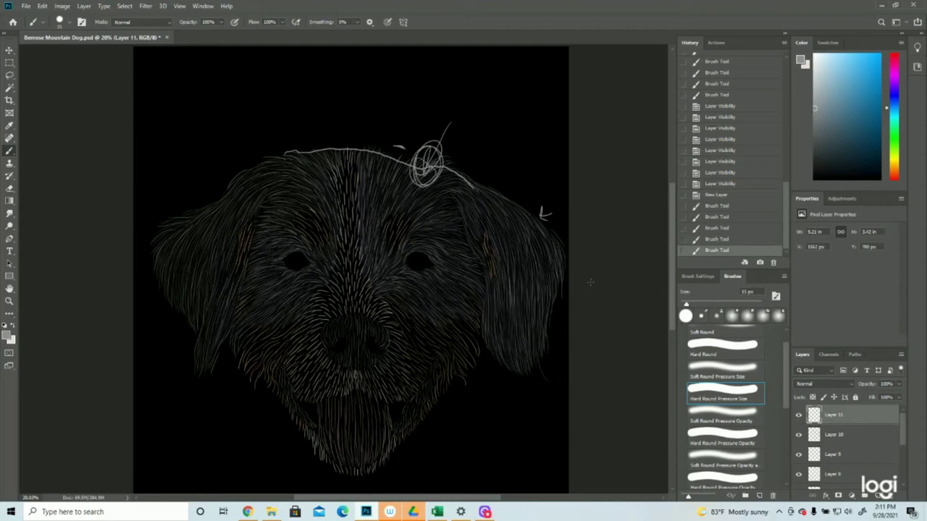
{"action": "mouse_move", "coordinate": [556, 262]}
{"action": "left_mouse_down"}
{"action": "mouse_move", "coordinate": [550, 283]}
{"action": "mouse_move", "coordinate": [502, 216]}
{"action": "mouse_move", "coordinate": [501, 290]}
{"action": "left_mouse_up"}
{"action": "mouse_move", "coordinate": [427, 226]}
{"action": "left_mouse_down"}
{"action": "mouse_move", "coordinate": [433, 318]}
{"action": "mouse_move", "coordinate": [414, 331]}
{"action": "mouse_move", "coordinate": [371, 246]}
{"action": "mouse_move", "coordinate": [341, 294]}
{"action": "left_mouse_up"}
{"action": "left_click_drag", "start_coordinate": [290, 269], "coordinate": [278, 289]}
{"action": "left_click_drag", "start_coordinate": [464, 283], "coordinate": [464, 277]}
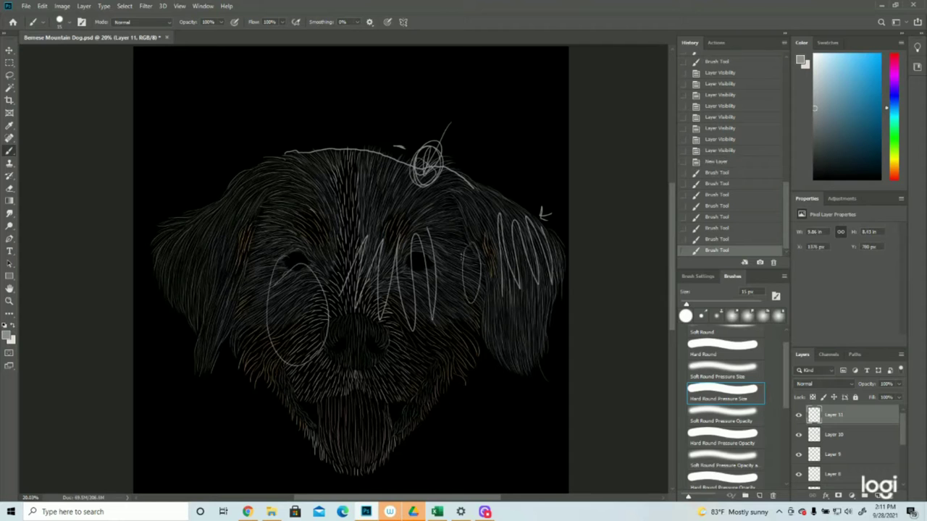
{"action": "left_click", "coordinate": [719, 151]}
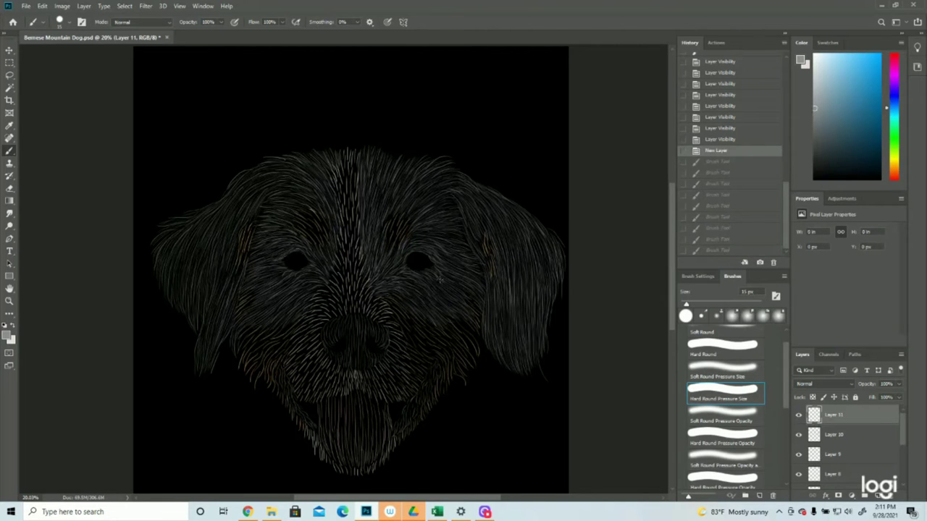
Paint long gray fur strokes on Layer 11 down the forehead immediately right of the center stripe
{"action": "left_click", "coordinate": [798, 415]}
{"action": "left_click", "coordinate": [798, 415]}
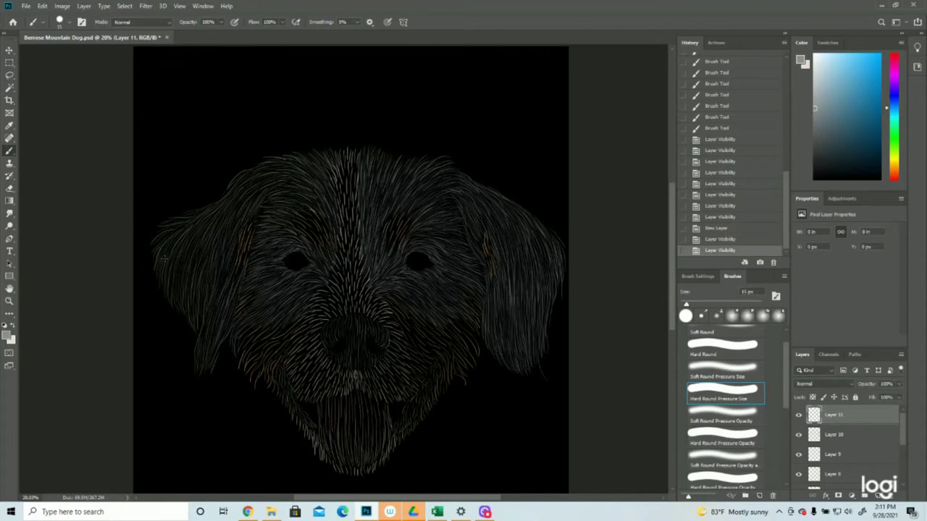
{"action": "left_click", "coordinate": [10, 301]}
{"action": "left_click", "coordinate": [308, 309]}
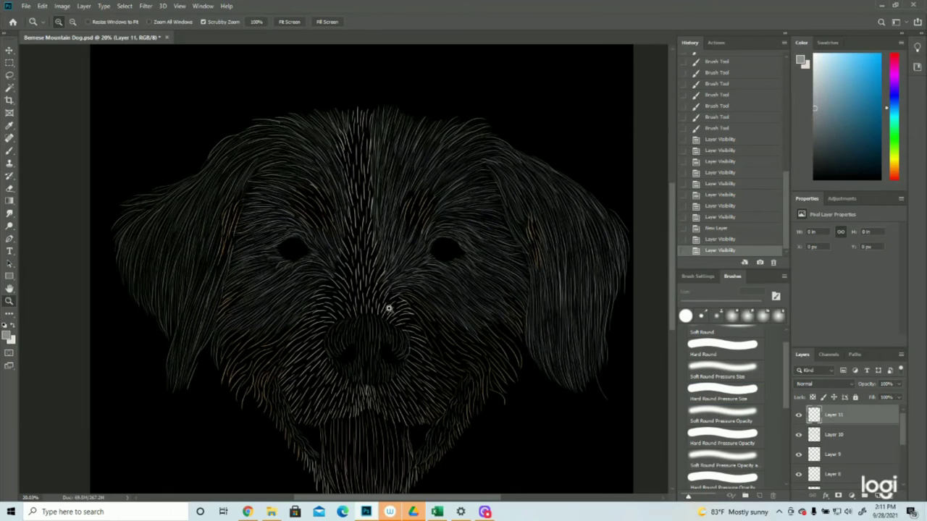
{"action": "left_click", "coordinate": [9, 153]}
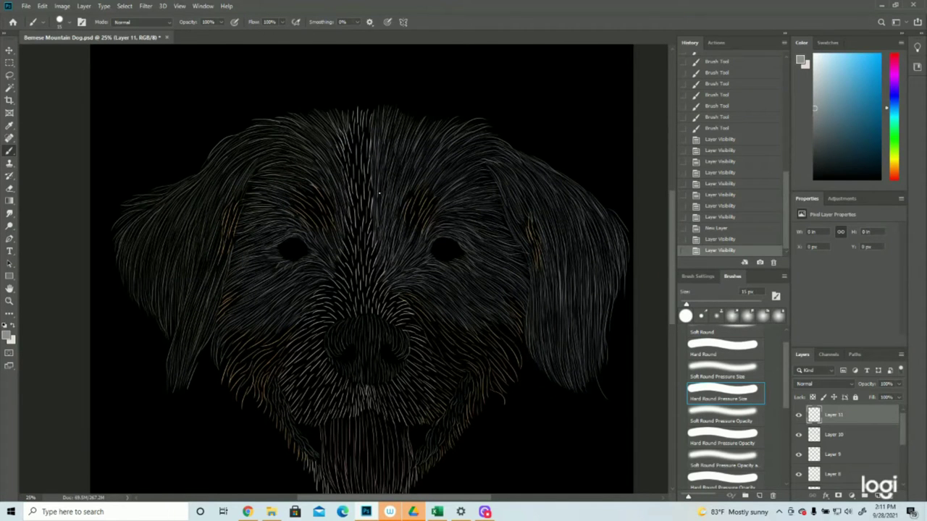
{"action": "left_click_drag", "start_coordinate": [417, 181], "coordinate": [401, 213]}
{"action": "left_click_drag", "start_coordinate": [403, 209], "coordinate": [392, 237]}
{"action": "left_click_drag", "start_coordinate": [412, 183], "coordinate": [405, 193]}
{"action": "left_click_drag", "start_coordinate": [423, 158], "coordinate": [398, 212]}
{"action": "mouse_move", "coordinate": [407, 179]}
{"action": "left_mouse_down"}
{"action": "mouse_move", "coordinate": [392, 223]}
{"action": "mouse_move", "coordinate": [417, 143]}
{"action": "mouse_move", "coordinate": [395, 216]}
{"action": "left_mouse_up"}
{"action": "left_click_drag", "start_coordinate": [406, 182], "coordinate": [393, 207]}
{"action": "left_click_drag", "start_coordinate": [411, 144], "coordinate": [390, 217]}
{"action": "left_click_drag", "start_coordinate": [400, 161], "coordinate": [386, 210]}
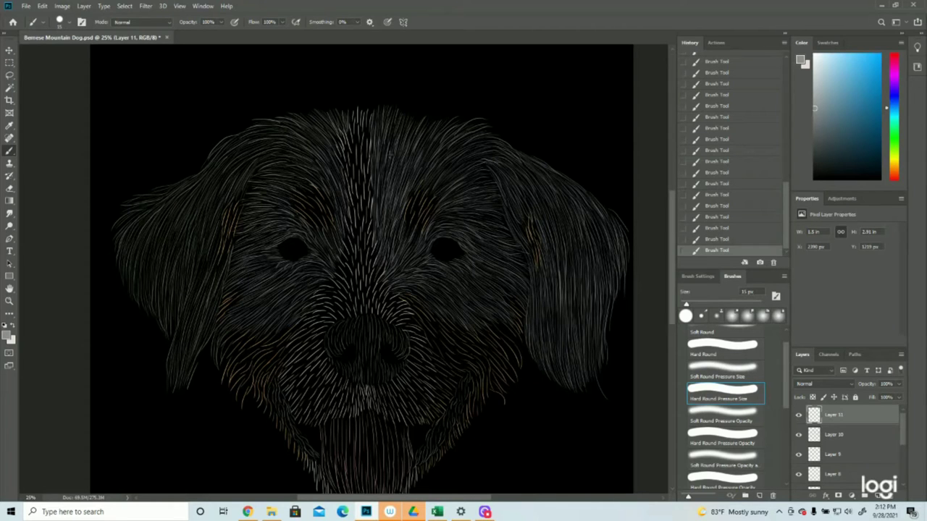
{"action": "left_click_drag", "start_coordinate": [384, 150], "coordinate": [377, 212]}
{"action": "left_click_drag", "start_coordinate": [423, 151], "coordinate": [410, 204]}
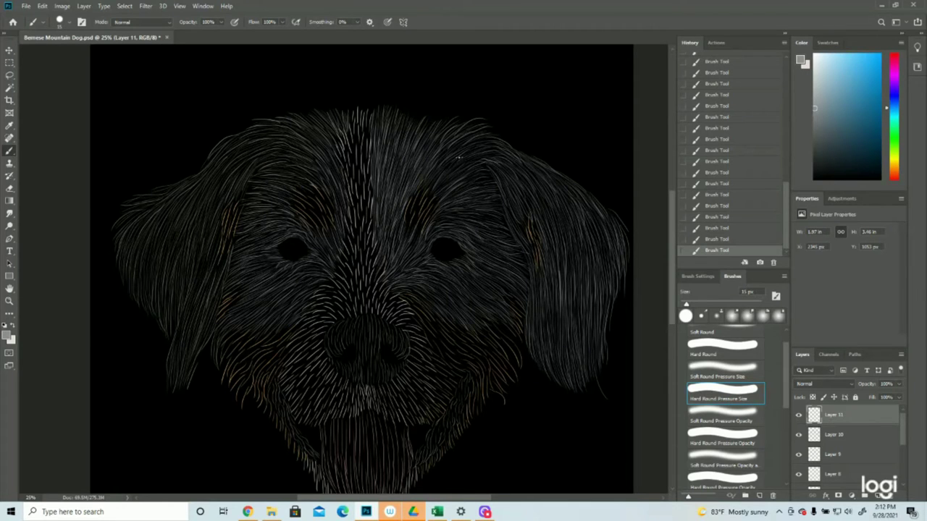
Extend the gray fur strokes across the forehead above the right brow spot toward the base of the right ear
{"action": "left_click_drag", "start_coordinate": [455, 149], "coordinate": [421, 192]}
{"action": "left_click_drag", "start_coordinate": [472, 168], "coordinate": [442, 194]}
{"action": "left_click_drag", "start_coordinate": [425, 186], "coordinate": [477, 143]}
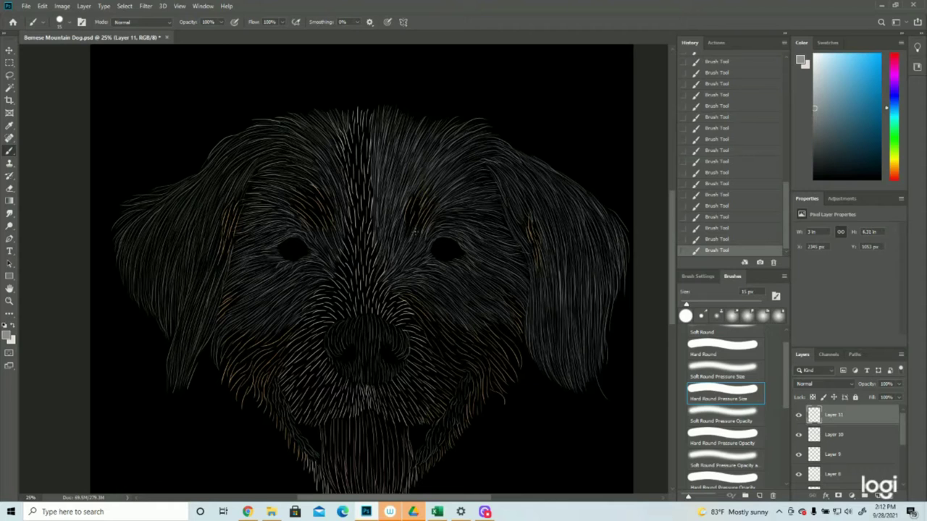
Add dense gray strokes between the muzzle and right brow, around the right eye and over the right cheek
{"action": "left_click_drag", "start_coordinate": [391, 269], "coordinate": [422, 220]}
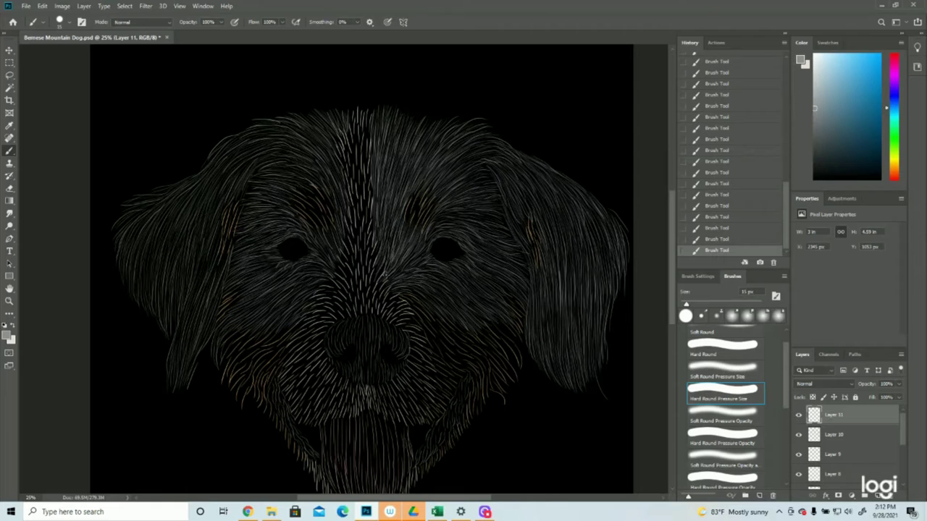
{"action": "left_click_drag", "start_coordinate": [378, 285], "coordinate": [387, 258]}
{"action": "left_click_drag", "start_coordinate": [442, 232], "coordinate": [509, 263]}
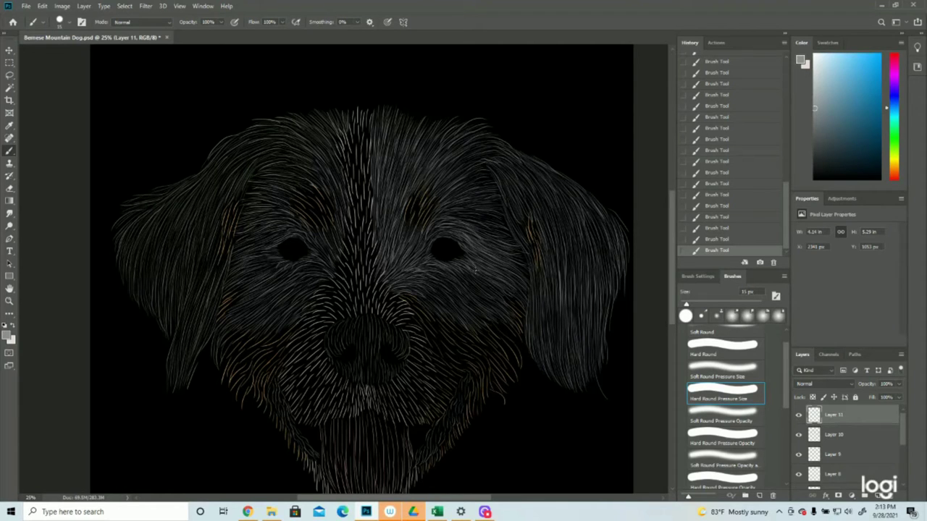
{"action": "mouse_move", "coordinate": [432, 310]}
{"action": "left_mouse_down"}
{"action": "mouse_move", "coordinate": [484, 325]}
{"action": "mouse_move", "coordinate": [459, 314]}
{"action": "left_mouse_up"}
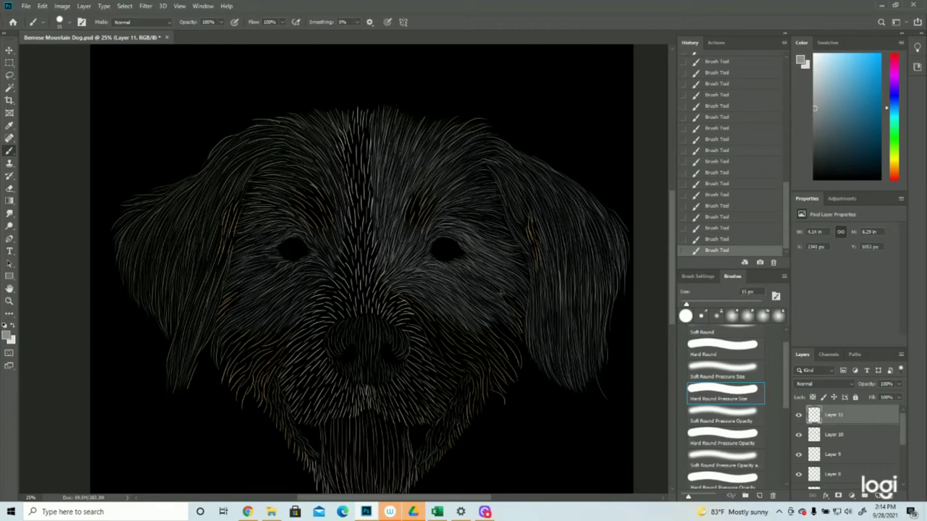
{"action": "left_click_drag", "start_coordinate": [471, 296], "coordinate": [508, 319]}
Fill in gray fur above the right eye and beside the center stripe on the right half of the forehead
{"action": "mouse_move", "coordinate": [453, 221]}
{"action": "left_mouse_down"}
{"action": "mouse_move", "coordinate": [499, 214]}
{"action": "mouse_move", "coordinate": [491, 210]}
{"action": "left_mouse_up"}
{"action": "left_click_drag", "start_coordinate": [439, 207], "coordinate": [471, 187]}
{"action": "mouse_move", "coordinate": [444, 188]}
{"action": "left_mouse_down"}
{"action": "mouse_move", "coordinate": [463, 171]}
{"action": "mouse_move", "coordinate": [463, 149]}
{"action": "left_mouse_up"}
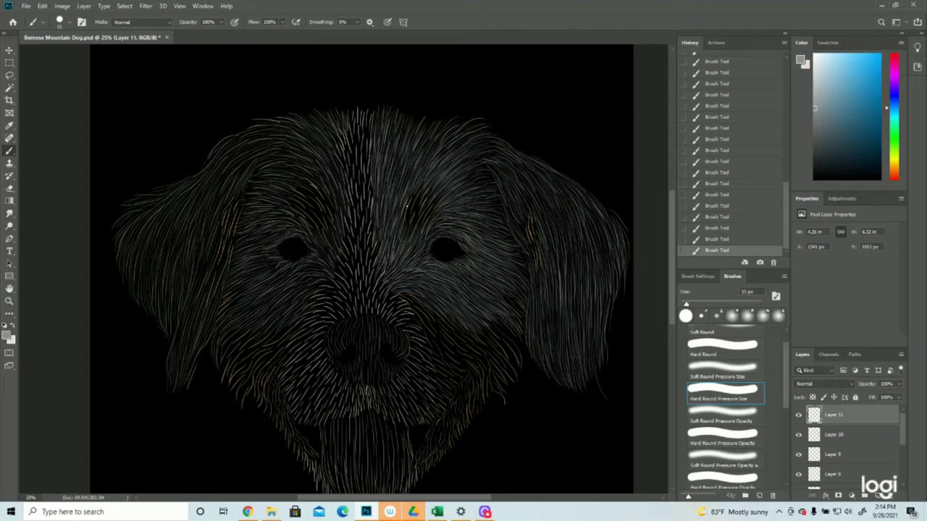
{"action": "left_click_drag", "start_coordinate": [397, 204], "coordinate": [402, 187]}
{"action": "left_click_drag", "start_coordinate": [393, 179], "coordinate": [388, 195]}
{"action": "left_click_drag", "start_coordinate": [390, 141], "coordinate": [372, 219]}
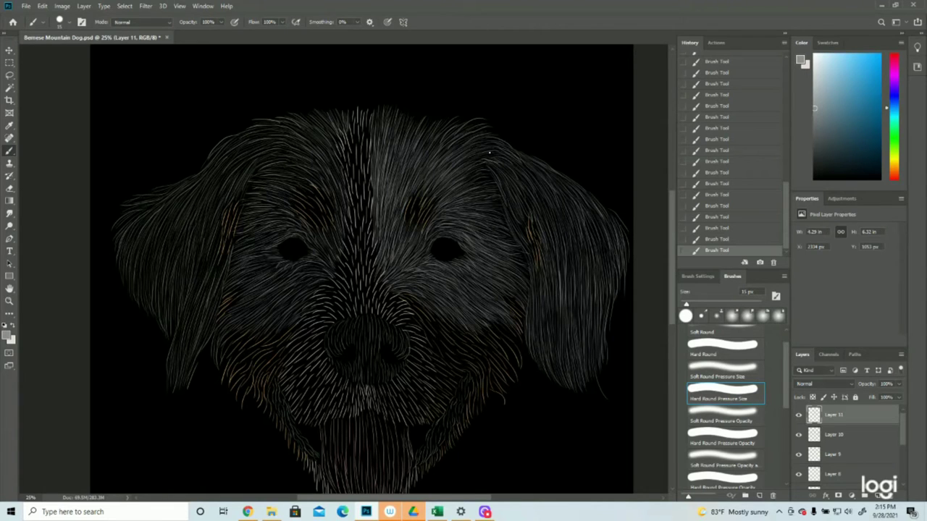
Cover the right ear with long gray strokes following the fur from its upper base down to the tip
{"action": "mouse_move", "coordinate": [483, 150]}
{"action": "left_mouse_down"}
{"action": "mouse_move", "coordinate": [522, 183]}
{"action": "mouse_move", "coordinate": [600, 211]}
{"action": "mouse_move", "coordinate": [625, 259]}
{"action": "left_mouse_up"}
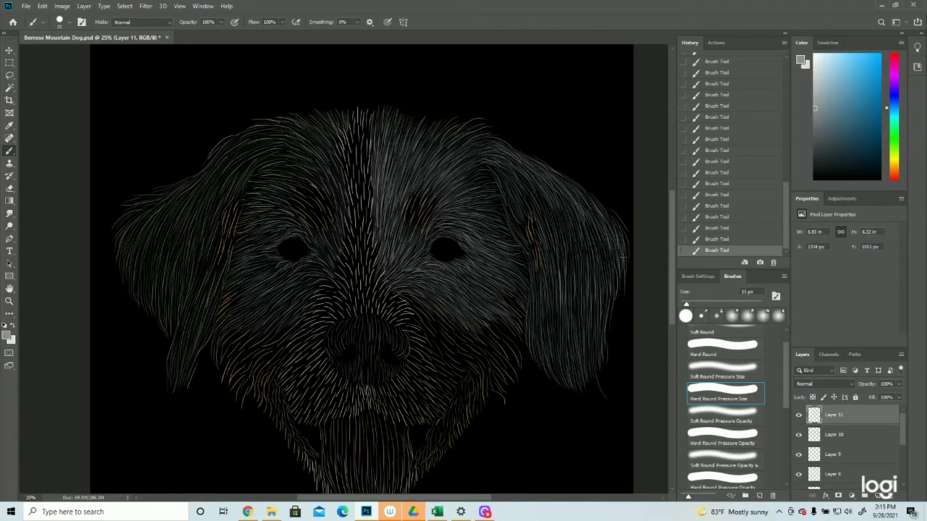
{"action": "left_click_drag", "start_coordinate": [597, 208], "coordinate": [620, 262]}
{"action": "left_click_drag", "start_coordinate": [580, 211], "coordinate": [612, 285]}
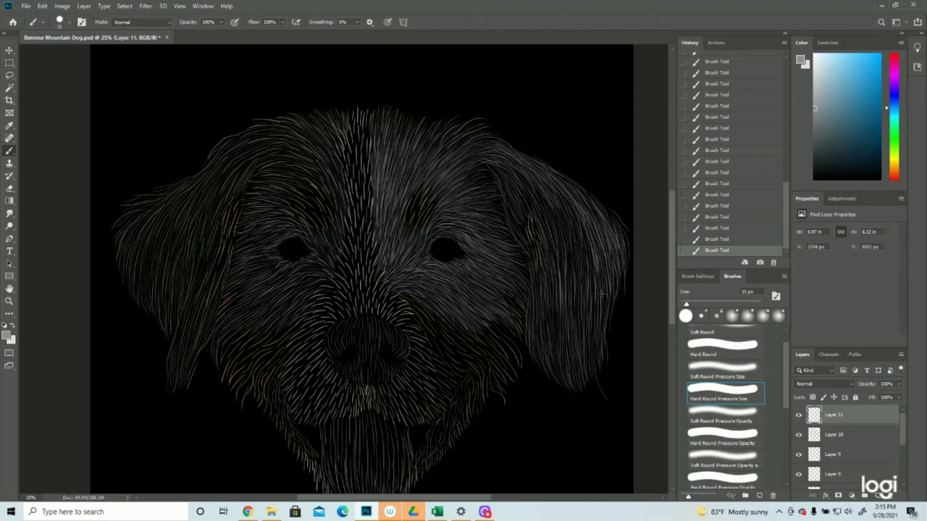
{"action": "left_click_drag", "start_coordinate": [569, 202], "coordinate": [594, 293]}
{"action": "left_click_drag", "start_coordinate": [584, 234], "coordinate": [605, 336]}
{"action": "left_click_drag", "start_coordinate": [534, 189], "coordinate": [561, 268]}
{"action": "left_click_drag", "start_coordinate": [548, 201], "coordinate": [577, 271]}
{"action": "left_click_drag", "start_coordinate": [541, 236], "coordinate": [555, 327]}
{"action": "left_click_drag", "start_coordinate": [567, 223], "coordinate": [587, 322]}
{"action": "left_click_drag", "start_coordinate": [577, 281], "coordinate": [569, 385]}
{"action": "left_click_drag", "start_coordinate": [556, 308], "coordinate": [565, 381]}
{"action": "scroll", "coordinate": [554, 347], "scroll_direction": "up", "scroll_amount": 1}
{"action": "left_click_drag", "start_coordinate": [489, 196], "coordinate": [518, 271]}
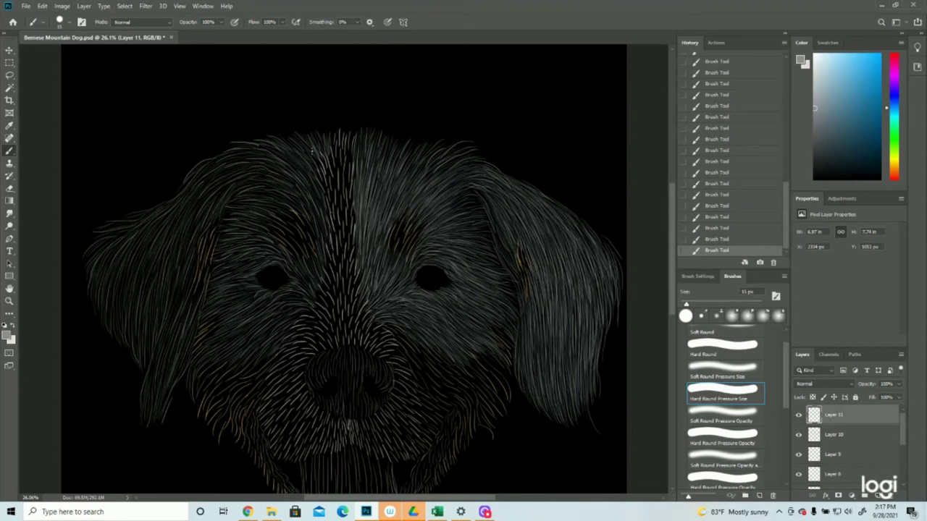
Paint gray fur strokes over the left half of the forehead, around the left eye and onto the left cheek
{"action": "left_click_drag", "start_coordinate": [311, 151], "coordinate": [296, 136]}
{"action": "left_click_drag", "start_coordinate": [320, 168], "coordinate": [311, 158]}
{"action": "left_click_drag", "start_coordinate": [326, 175], "coordinate": [319, 142]}
{"action": "left_click_drag", "start_coordinate": [317, 168], "coordinate": [301, 146]}
{"action": "left_click_drag", "start_coordinate": [314, 187], "coordinate": [300, 169]}
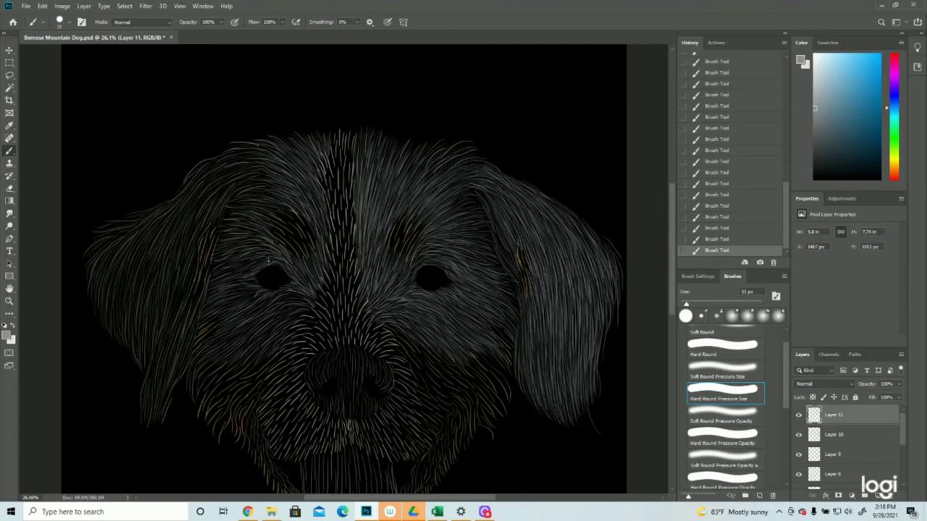
{"action": "mouse_move", "coordinate": [255, 255]}
{"action": "left_mouse_down"}
{"action": "mouse_move", "coordinate": [233, 244]}
{"action": "mouse_move", "coordinate": [247, 231]}
{"action": "mouse_move", "coordinate": [229, 227]}
{"action": "left_mouse_up"}
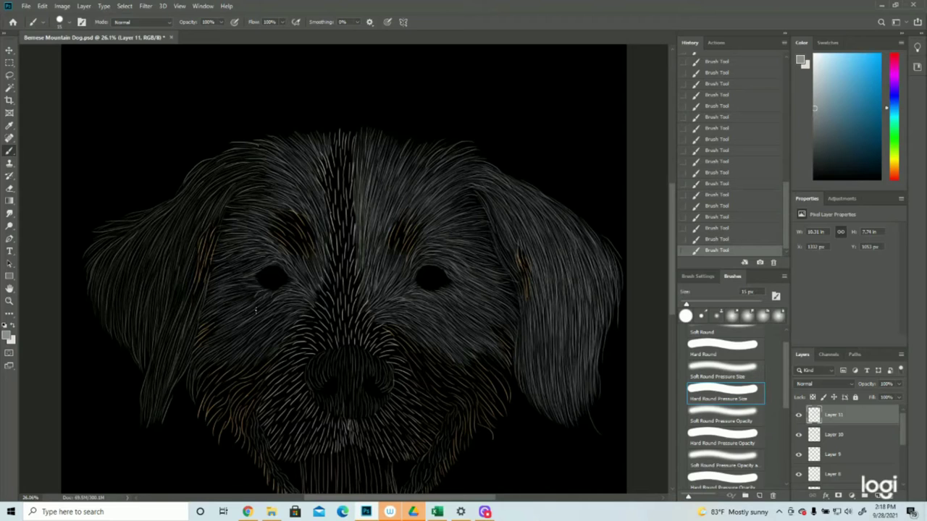
{"action": "left_click_drag", "start_coordinate": [274, 305], "coordinate": [259, 313]}
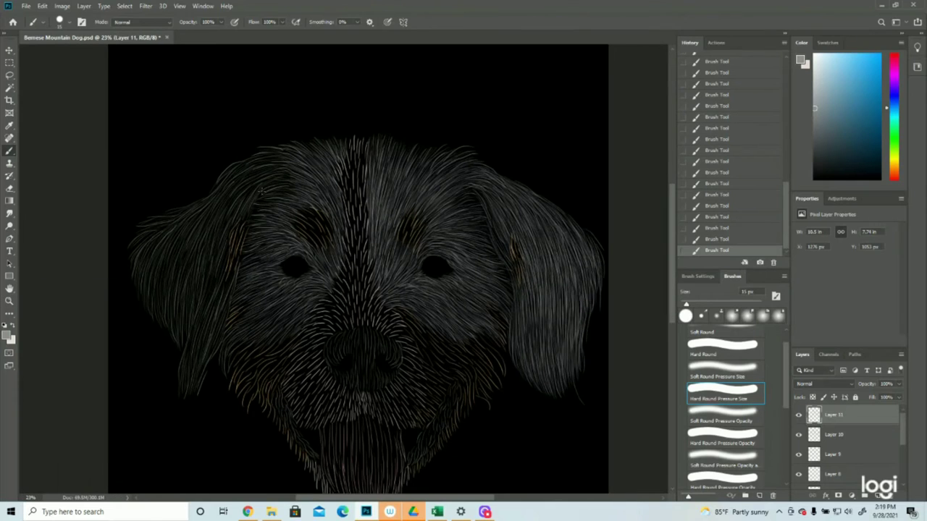
Cover the left ear with long gray strokes from its upper base to the tip and outer edge
{"action": "left_click_drag", "start_coordinate": [261, 192], "coordinate": [241, 223]}
{"action": "left_click_drag", "start_coordinate": [227, 291], "coordinate": [196, 370]}
{"action": "left_click_drag", "start_coordinate": [228, 245], "coordinate": [213, 310]}
{"action": "left_click_drag", "start_coordinate": [286, 160], "coordinate": [233, 207]}
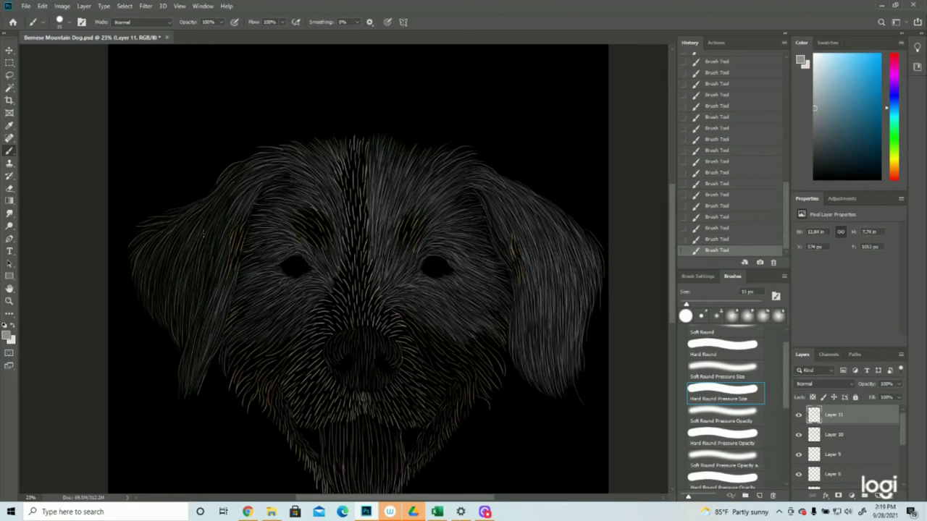
{"action": "left_click_drag", "start_coordinate": [181, 255], "coordinate": [173, 277]}
{"action": "left_click_drag", "start_coordinate": [181, 233], "coordinate": [165, 278]}
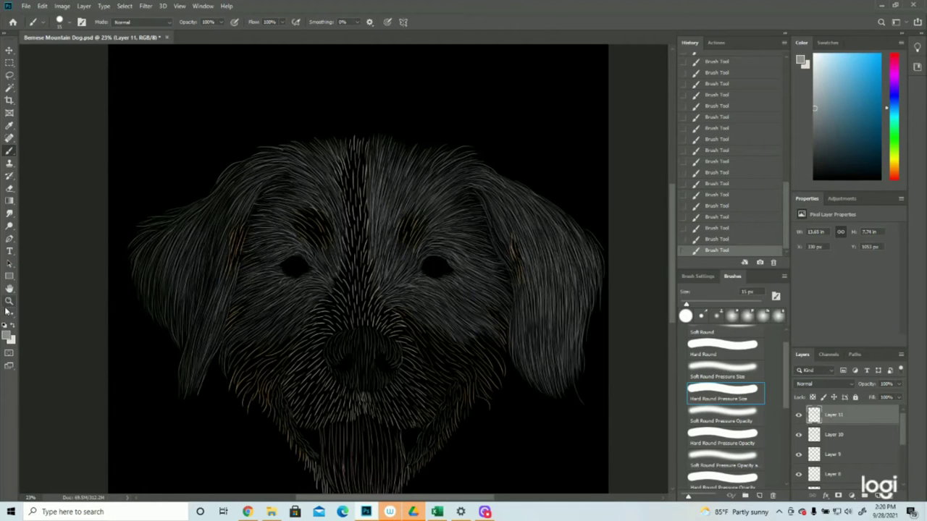
Check the whole portrait at a reduced zoom, fit it to the window and save the document
{"action": "left_click", "coordinate": [9, 301]}
{"action": "left_click_drag", "start_coordinate": [372, 285], "coordinate": [337, 284]}
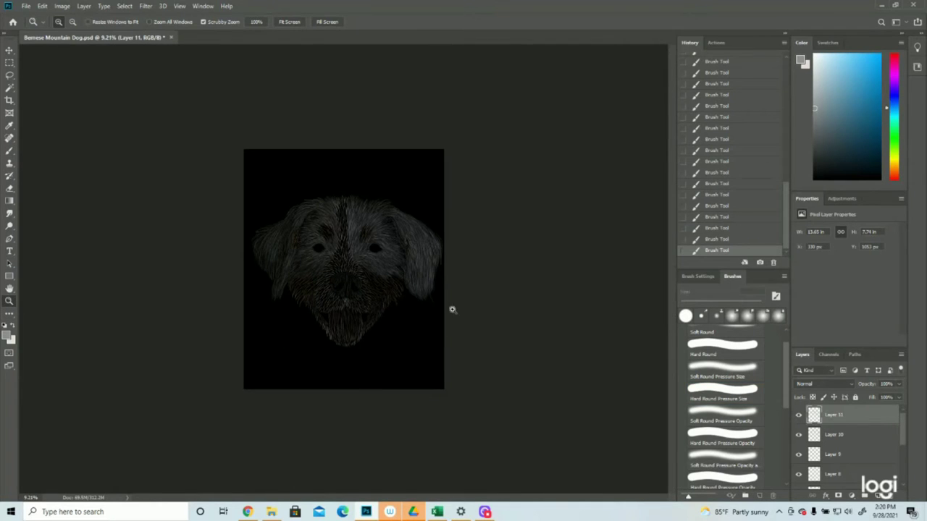
{"action": "left_click", "coordinate": [428, 194]}
{"action": "key", "text": "ctrl+0"}
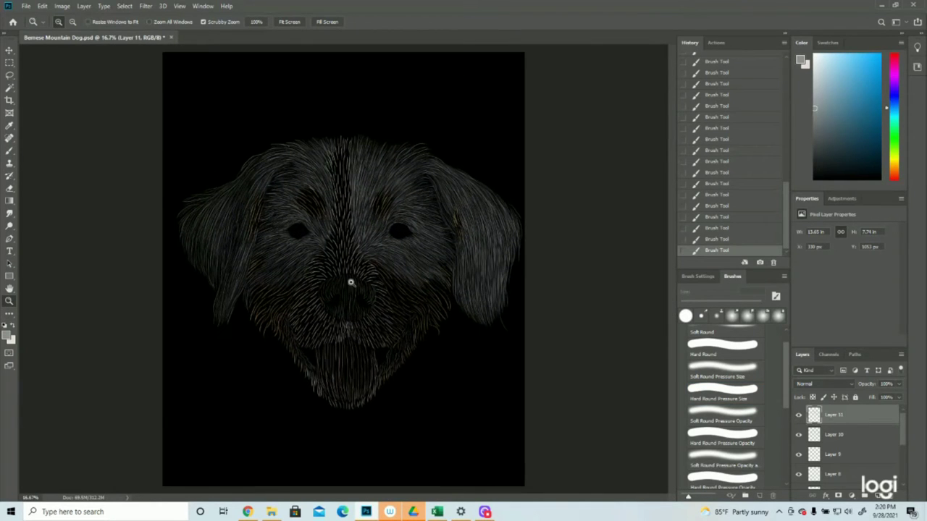
{"action": "left_click", "coordinate": [25, 6]}
{"action": "left_click", "coordinate": [34, 104]}
Create a new layer, sample the orange swatch from the temporarily shown Layer 5, and activate the Brush tool
{"action": "left_click", "coordinate": [878, 496]}
{"action": "scroll", "coordinate": [858, 458], "scroll_direction": "down", "scroll_amount": 5}
{"action": "left_click", "coordinate": [798, 439]}
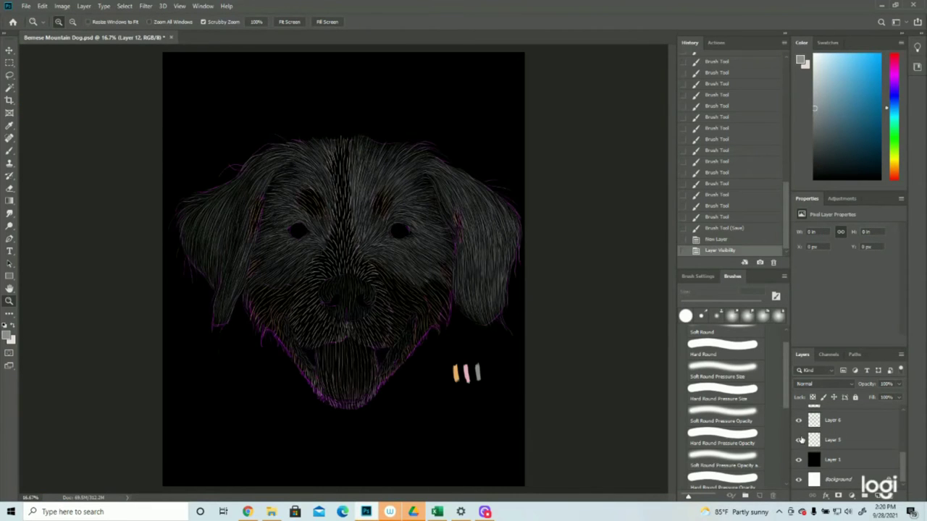
{"action": "scroll", "coordinate": [427, 377], "scroll_direction": "up", "scroll_amount": 5}
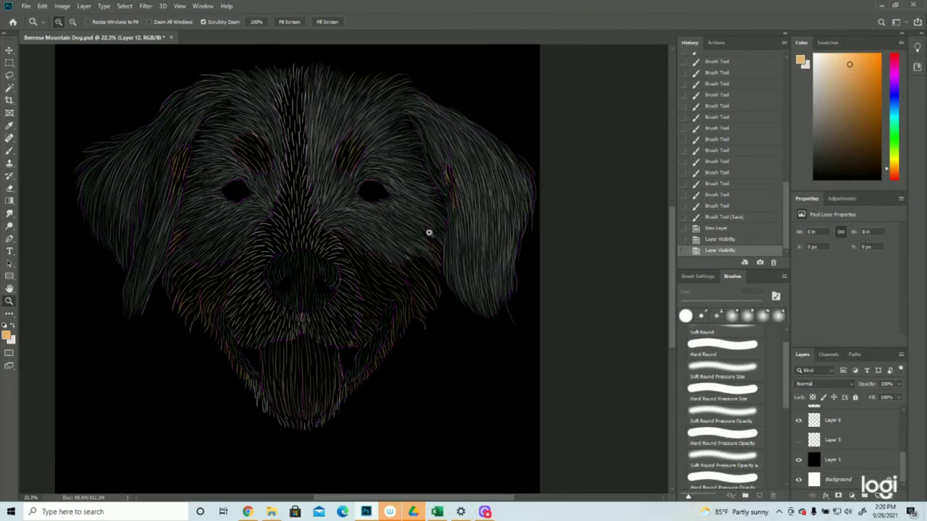
{"action": "scroll", "coordinate": [429, 232], "scroll_direction": "up", "scroll_amount": 3}
{"action": "left_click", "coordinate": [10, 150]}
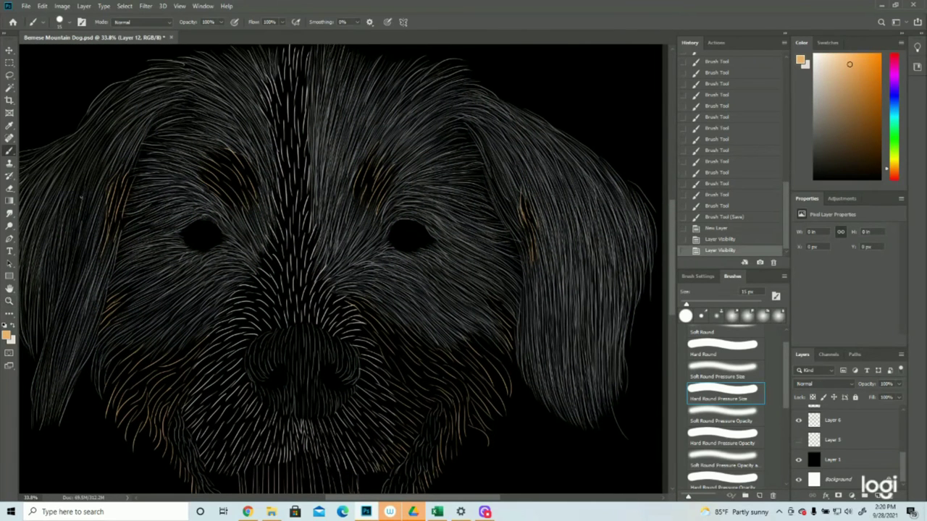
Fill the brow spot above the right eye with dense short orange strokes
{"action": "left_click_drag", "start_coordinate": [381, 207], "coordinate": [392, 183]}
{"action": "left_click_drag", "start_coordinate": [373, 211], "coordinate": [393, 178]}
{"action": "left_click_drag", "start_coordinate": [374, 203], "coordinate": [389, 180]}
{"action": "left_click_drag", "start_coordinate": [378, 205], "coordinate": [392, 175]}
{"action": "left_click_drag", "start_coordinate": [379, 199], "coordinate": [396, 166]}
{"action": "mouse_move", "coordinate": [377, 194]}
{"action": "left_mouse_down"}
{"action": "mouse_move", "coordinate": [393, 168]}
{"action": "mouse_move", "coordinate": [389, 178]}
{"action": "left_mouse_up"}
{"action": "mouse_move", "coordinate": [373, 210]}
{"action": "left_mouse_down"}
{"action": "mouse_move", "coordinate": [387, 178]}
{"action": "mouse_move", "coordinate": [383, 185]}
{"action": "left_mouse_up"}
{"action": "left_click_drag", "start_coordinate": [371, 207], "coordinate": [382, 184]}
{"action": "mouse_move", "coordinate": [371, 200]}
{"action": "left_mouse_down"}
{"action": "mouse_move", "coordinate": [385, 177]}
{"action": "mouse_move", "coordinate": [369, 199]}
{"action": "left_mouse_up"}
{"action": "left_click_drag", "start_coordinate": [390, 161], "coordinate": [367, 197]}
{"action": "mouse_move", "coordinate": [392, 158]}
{"action": "left_mouse_down"}
{"action": "mouse_move", "coordinate": [374, 186]}
{"action": "mouse_move", "coordinate": [380, 174]}
{"action": "left_mouse_up"}
{"action": "left_click_drag", "start_coordinate": [379, 173], "coordinate": [372, 186]}
{"action": "left_click_drag", "start_coordinate": [388, 153], "coordinate": [364, 210]}
{"action": "mouse_move", "coordinate": [382, 152]}
{"action": "left_mouse_down"}
{"action": "mouse_move", "coordinate": [357, 204]}
{"action": "mouse_move", "coordinate": [369, 175]}
{"action": "mouse_move", "coordinate": [352, 189]}
{"action": "mouse_move", "coordinate": [354, 208]}
{"action": "left_mouse_up"}
{"action": "left_click_drag", "start_coordinate": [391, 150], "coordinate": [378, 172]}
{"action": "mouse_move", "coordinate": [391, 151]}
{"action": "left_mouse_down"}
{"action": "mouse_move", "coordinate": [374, 174]}
{"action": "mouse_move", "coordinate": [379, 214]}
{"action": "left_mouse_up"}
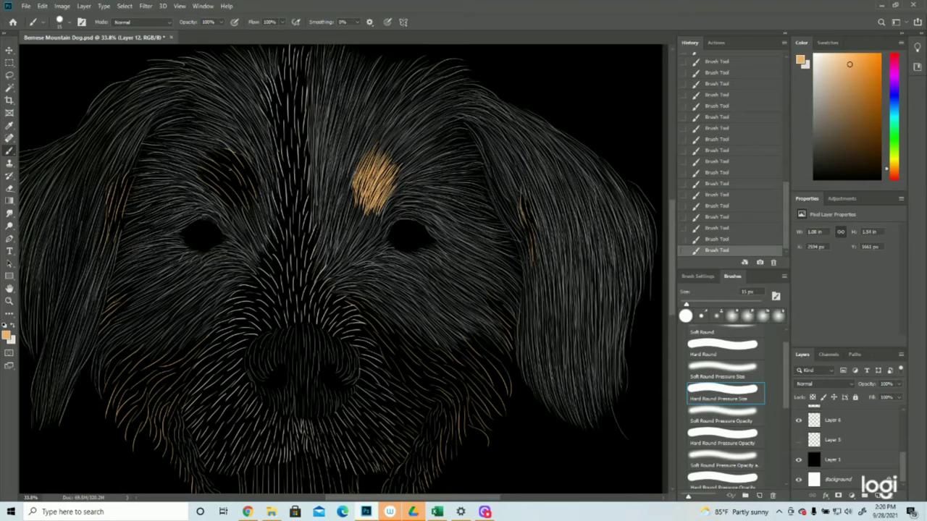
Fill the brow spot above the left eye with dense diagonal orange strokes
{"action": "mouse_move", "coordinate": [237, 155]}
{"action": "left_mouse_down"}
{"action": "mouse_move", "coordinate": [259, 184]}
{"action": "mouse_move", "coordinate": [249, 181]}
{"action": "left_mouse_up"}
{"action": "mouse_move", "coordinate": [240, 156]}
{"action": "left_mouse_down"}
{"action": "mouse_move", "coordinate": [258, 206]}
{"action": "mouse_move", "coordinate": [252, 192]}
{"action": "left_mouse_up"}
{"action": "mouse_move", "coordinate": [212, 148]}
{"action": "left_mouse_down"}
{"action": "mouse_move", "coordinate": [249, 178]}
{"action": "mouse_move", "coordinate": [252, 213]}
{"action": "left_mouse_up"}
{"action": "left_click_drag", "start_coordinate": [199, 149], "coordinate": [245, 193]}
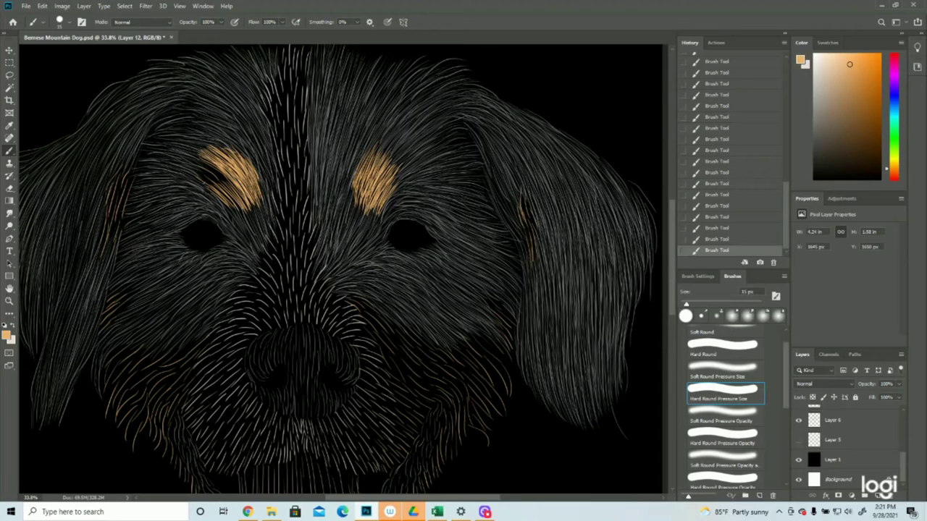
{"action": "mouse_move", "coordinate": [192, 177]}
{"action": "left_mouse_down"}
{"action": "mouse_move", "coordinate": [216, 194]}
{"action": "mouse_move", "coordinate": [209, 185]}
{"action": "mouse_move", "coordinate": [228, 192]}
{"action": "left_mouse_up"}
{"action": "mouse_move", "coordinate": [226, 194]}
{"action": "left_mouse_down"}
{"action": "mouse_move", "coordinate": [239, 207]}
{"action": "mouse_move", "coordinate": [231, 201]}
{"action": "left_mouse_up"}
{"action": "left_click_drag", "start_coordinate": [200, 162], "coordinate": [253, 208]}
{"action": "left_click_drag", "start_coordinate": [243, 174], "coordinate": [253, 193]}
Touch up the inner part of the right brow spot with a few more orange strokes
{"action": "mouse_move", "coordinate": [383, 176]}
{"action": "left_mouse_down"}
{"action": "mouse_move", "coordinate": [369, 209]}
{"action": "mouse_move", "coordinate": [361, 207]}
{"action": "left_mouse_up"}
{"action": "left_click_drag", "start_coordinate": [374, 158], "coordinate": [360, 205]}
{"action": "left_click_drag", "start_coordinate": [370, 157], "coordinate": [357, 202]}
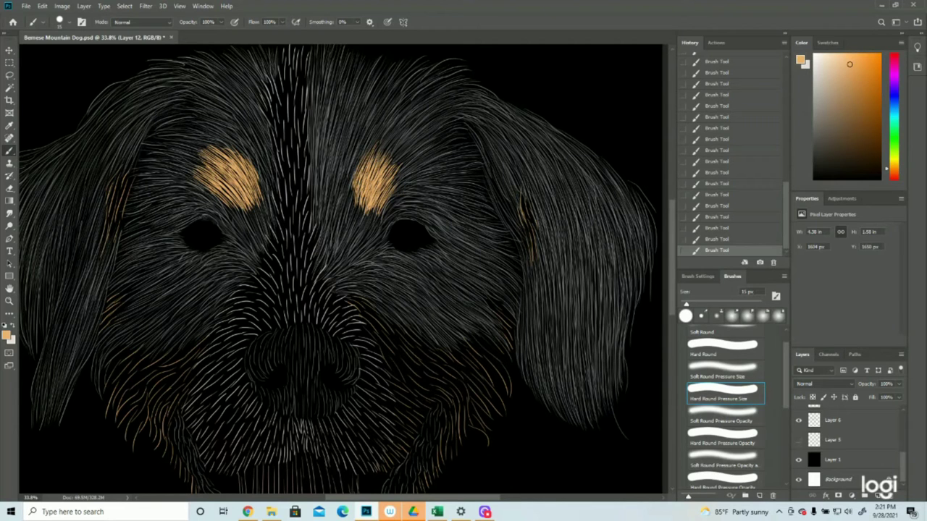
Paint short orange fur strokes along the outer edge of the right jaw, from beside the chin up to the cheek
{"action": "left_click", "coordinate": [10, 301]}
{"action": "left_click_drag", "start_coordinate": [318, 280], "coordinate": [279, 281]}
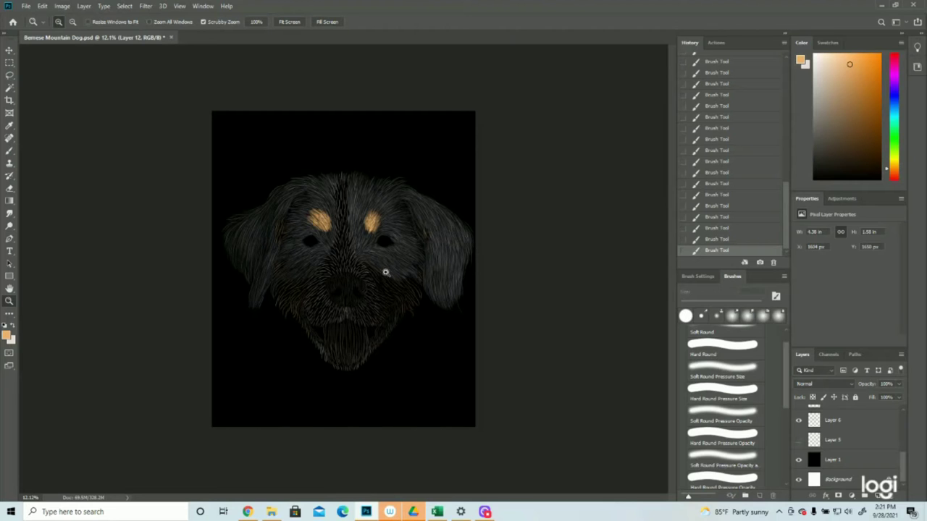
{"action": "scroll", "coordinate": [342, 305], "scroll_direction": "up", "scroll_amount": 2}
{"action": "scroll", "coordinate": [342, 305], "scroll_direction": "up", "scroll_amount": 5}
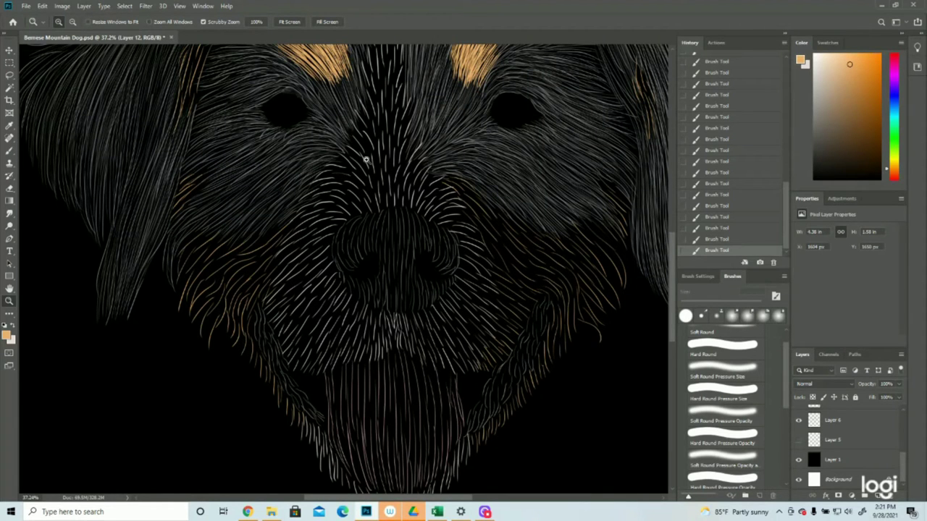
{"action": "scroll", "coordinate": [472, 283], "scroll_direction": "down", "scroll_amount": 3}
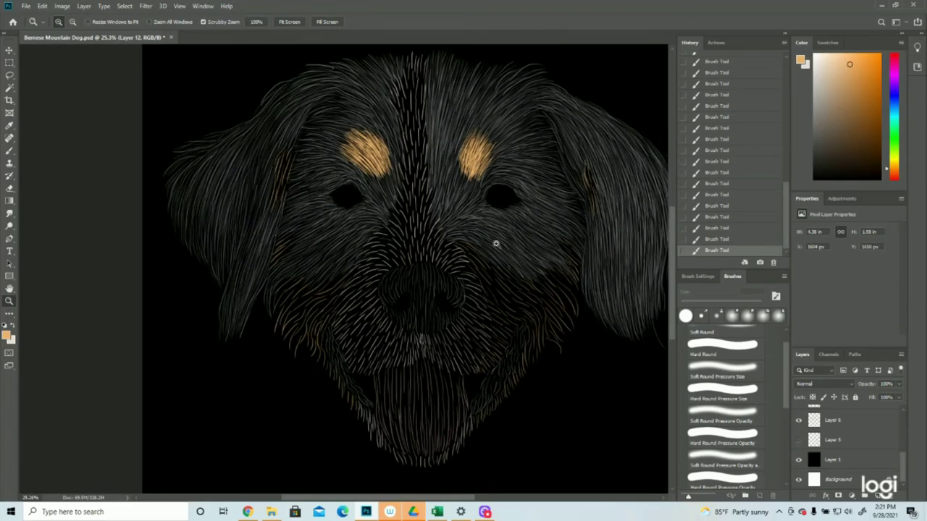
{"action": "scroll", "coordinate": [514, 336], "scroll_direction": "down", "scroll_amount": 2}
{"action": "scroll", "coordinate": [510, 336], "scroll_direction": "up", "scroll_amount": 2}
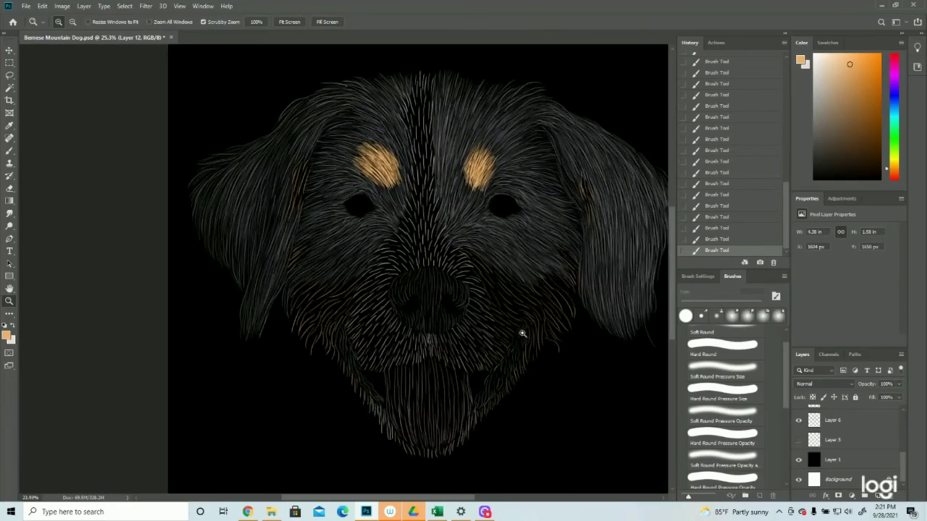
{"action": "key", "text": "b"}
{"action": "scroll", "coordinate": [397, 281], "scroll_direction": "down", "scroll_amount": 1}
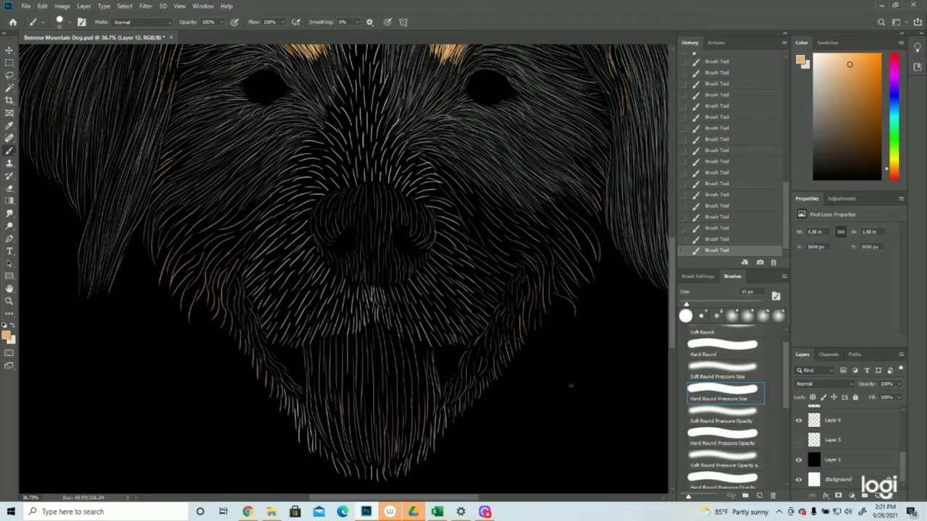
{"action": "mouse_move", "coordinate": [448, 411]}
{"action": "left_mouse_down"}
{"action": "mouse_move", "coordinate": [448, 425]}
{"action": "mouse_move", "coordinate": [468, 413]}
{"action": "left_mouse_up"}
{"action": "mouse_move", "coordinate": [477, 380]}
{"action": "left_mouse_down"}
{"action": "mouse_move", "coordinate": [479, 395]}
{"action": "mouse_move", "coordinate": [491, 365]}
{"action": "mouse_move", "coordinate": [460, 404]}
{"action": "mouse_move", "coordinate": [448, 400]}
{"action": "left_mouse_up"}
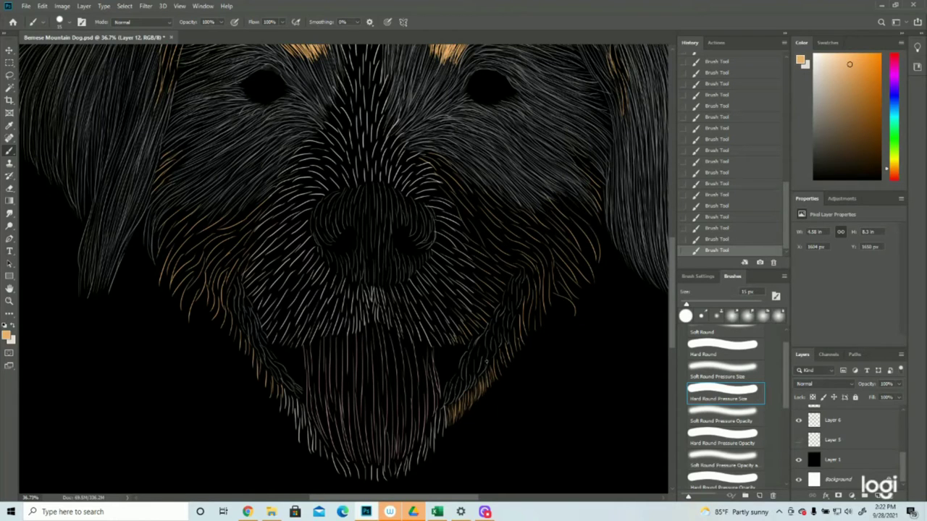
{"action": "left_click_drag", "start_coordinate": [490, 369], "coordinate": [499, 380]}
{"action": "mouse_move", "coordinate": [496, 366]}
{"action": "left_mouse_down"}
{"action": "mouse_move", "coordinate": [503, 339]}
{"action": "mouse_move", "coordinate": [511, 350]}
{"action": "mouse_move", "coordinate": [513, 336]}
{"action": "mouse_move", "coordinate": [508, 369]}
{"action": "left_mouse_up"}
{"action": "mouse_move", "coordinate": [511, 327]}
{"action": "left_mouse_down"}
{"action": "mouse_move", "coordinate": [514, 356]}
{"action": "mouse_move", "coordinate": [517, 340]}
{"action": "left_mouse_up"}
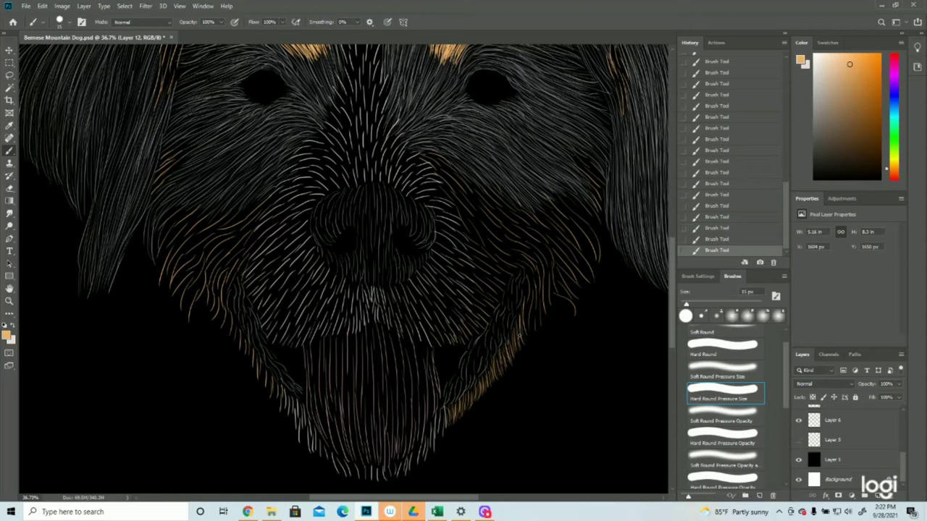
{"action": "mouse_move", "coordinate": [527, 312]}
{"action": "left_mouse_down"}
{"action": "mouse_move", "coordinate": [527, 334]}
{"action": "mouse_move", "coordinate": [539, 328]}
{"action": "left_mouse_up"}
{"action": "mouse_move", "coordinate": [540, 287]}
{"action": "left_mouse_down"}
{"action": "mouse_move", "coordinate": [544, 315]}
{"action": "mouse_move", "coordinate": [571, 299]}
{"action": "mouse_move", "coordinate": [554, 297]}
{"action": "left_mouse_up"}
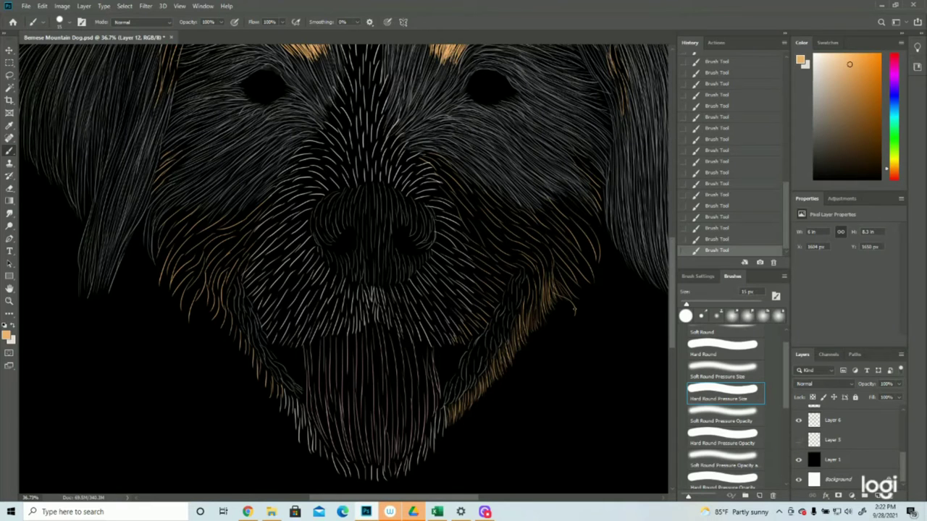
Paint short orange fur strokes along the right cheek's outer edge down to the jaw and along the muzzle's lower right edge
{"action": "scroll", "coordinate": [564, 311], "scroll_direction": "up", "scroll_amount": 2}
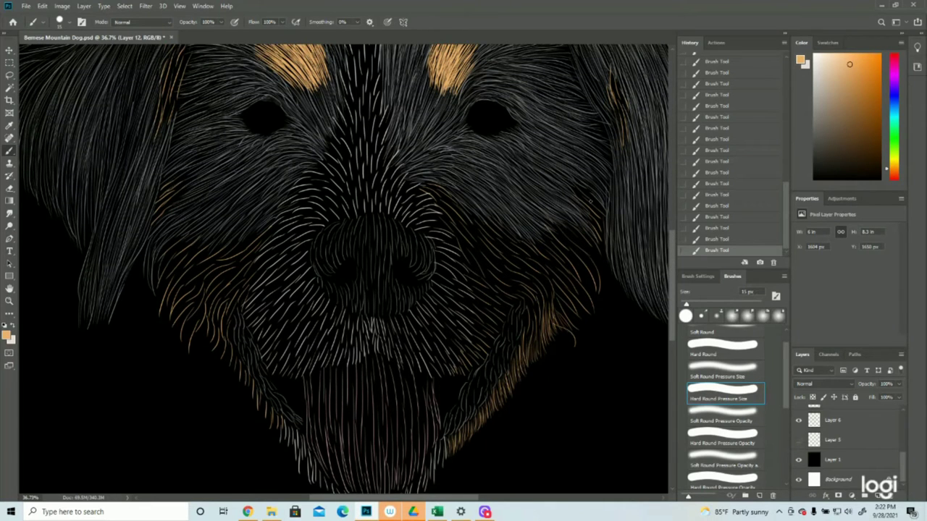
{"action": "left_click_drag", "start_coordinate": [585, 190], "coordinate": [595, 205]}
{"action": "mouse_move", "coordinate": [568, 176]}
{"action": "left_mouse_down"}
{"action": "mouse_move", "coordinate": [604, 234]}
{"action": "mouse_move", "coordinate": [579, 202]}
{"action": "mouse_move", "coordinate": [602, 253]}
{"action": "mouse_move", "coordinate": [582, 229]}
{"action": "mouse_move", "coordinate": [603, 267]}
{"action": "mouse_move", "coordinate": [581, 235]}
{"action": "mouse_move", "coordinate": [587, 254]}
{"action": "mouse_move", "coordinate": [575, 247]}
{"action": "mouse_move", "coordinate": [594, 290]}
{"action": "mouse_move", "coordinate": [578, 268]}
{"action": "mouse_move", "coordinate": [593, 295]}
{"action": "mouse_move", "coordinate": [580, 261]}
{"action": "mouse_move", "coordinate": [581, 279]}
{"action": "mouse_move", "coordinate": [571, 264]}
{"action": "mouse_move", "coordinate": [588, 294]}
{"action": "left_mouse_up"}
{"action": "left_click_drag", "start_coordinate": [577, 260], "coordinate": [592, 291]}
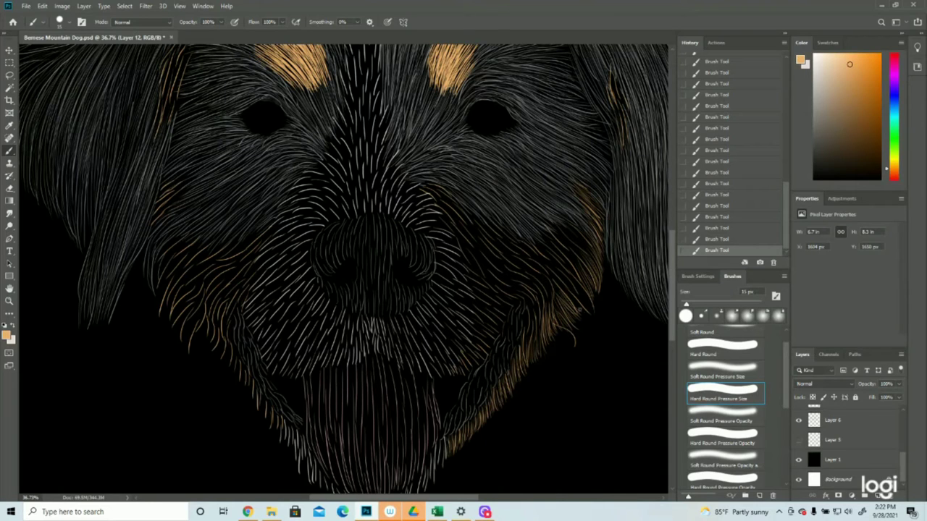
{"action": "left_click_drag", "start_coordinate": [572, 283], "coordinate": [590, 304]}
{"action": "scroll", "coordinate": [597, 304], "scroll_direction": "down", "scroll_amount": 2}
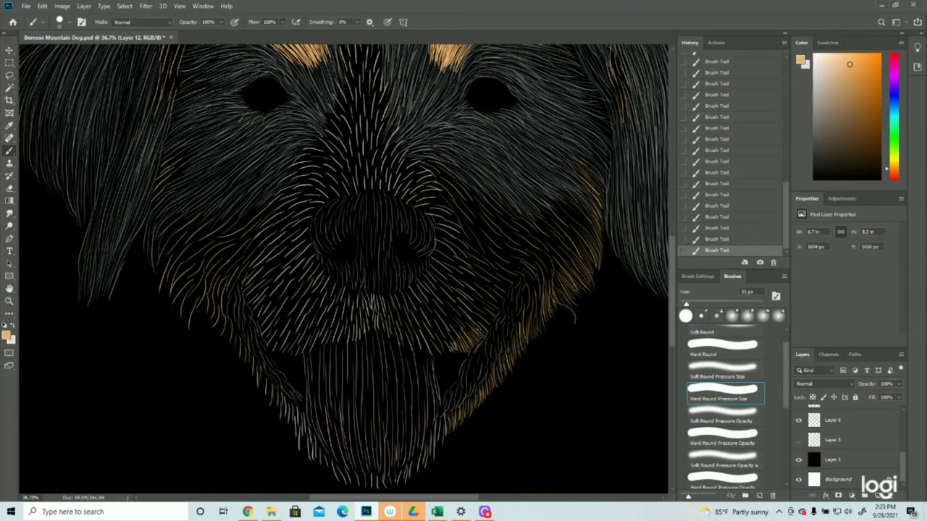
{"action": "mouse_move", "coordinate": [484, 324]}
{"action": "left_mouse_down"}
{"action": "mouse_move", "coordinate": [474, 336]}
{"action": "mouse_move", "coordinate": [485, 320]}
{"action": "left_mouse_up"}
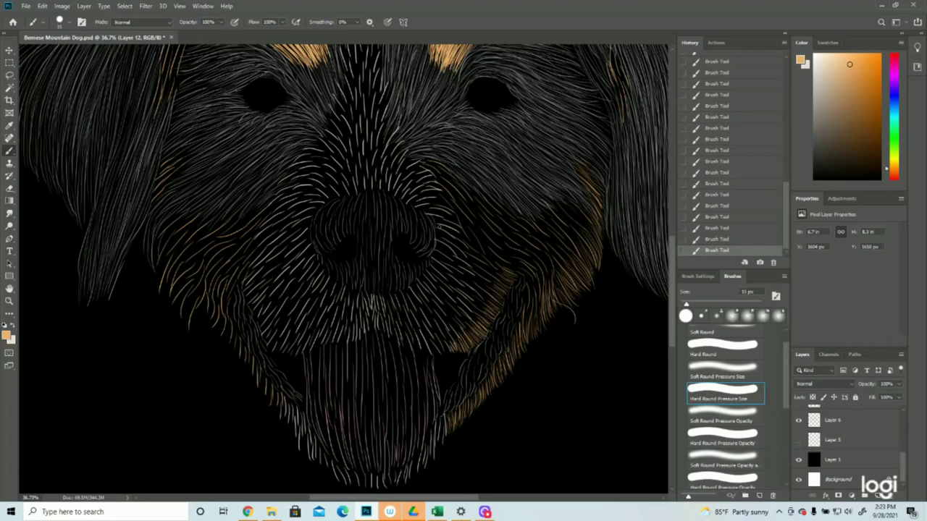
Fill the small orange patch on the upper left cheek, beside the ear, with more short strokes
{"action": "left_click", "coordinate": [8, 302]}
{"action": "left_click_drag", "start_coordinate": [324, 276], "coordinate": [287, 282]}
{"action": "left_click_drag", "start_coordinate": [319, 330], "coordinate": [356, 333]}
{"action": "scroll", "coordinate": [316, 276], "scroll_direction": "up", "scroll_amount": 3}
{"action": "left_click", "coordinate": [9, 154]}
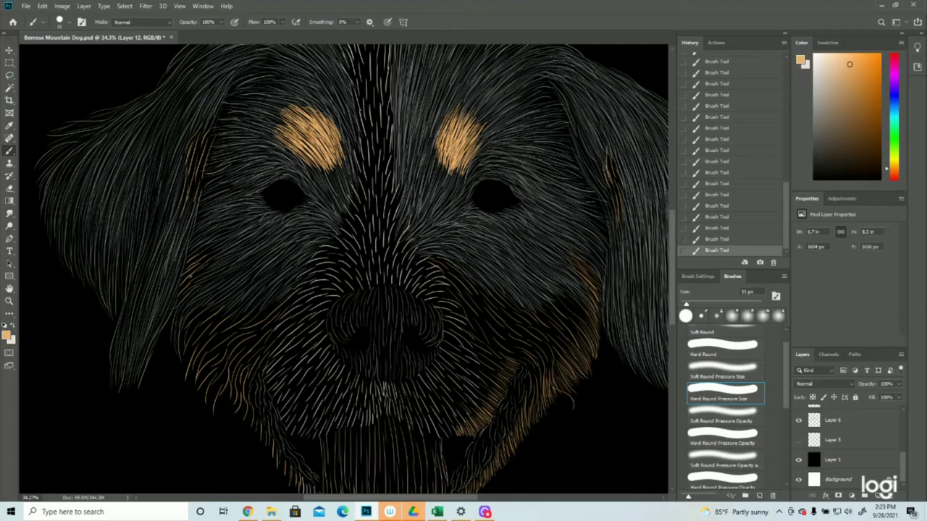
{"action": "left_click_drag", "start_coordinate": [198, 273], "coordinate": [180, 291]}
{"action": "mouse_move", "coordinate": [207, 258]}
{"action": "left_mouse_down"}
{"action": "mouse_move", "coordinate": [181, 280]}
{"action": "mouse_move", "coordinate": [185, 263]}
{"action": "left_mouse_up"}
Fill the left cheek beside the muzzle with flowing orange strokes, from level with the nose down to the mouth corner
{"action": "scroll", "coordinate": [354, 269], "scroll_direction": "down", "scroll_amount": 3}
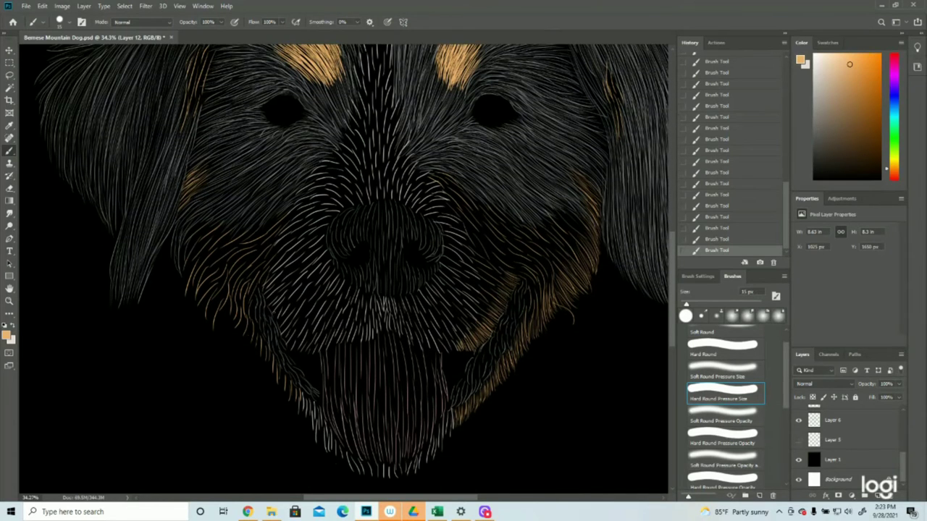
{"action": "mouse_move", "coordinate": [288, 215]}
{"action": "left_mouse_down"}
{"action": "mouse_move", "coordinate": [263, 230]}
{"action": "mouse_move", "coordinate": [282, 210]}
{"action": "mouse_move", "coordinate": [233, 247]}
{"action": "left_mouse_up"}
{"action": "mouse_move", "coordinate": [265, 214]}
{"action": "left_mouse_down"}
{"action": "mouse_move", "coordinate": [206, 268]}
{"action": "mouse_move", "coordinate": [241, 241]}
{"action": "mouse_move", "coordinate": [210, 263]}
{"action": "left_mouse_up"}
{"action": "left_click_drag", "start_coordinate": [241, 241], "coordinate": [216, 262]}
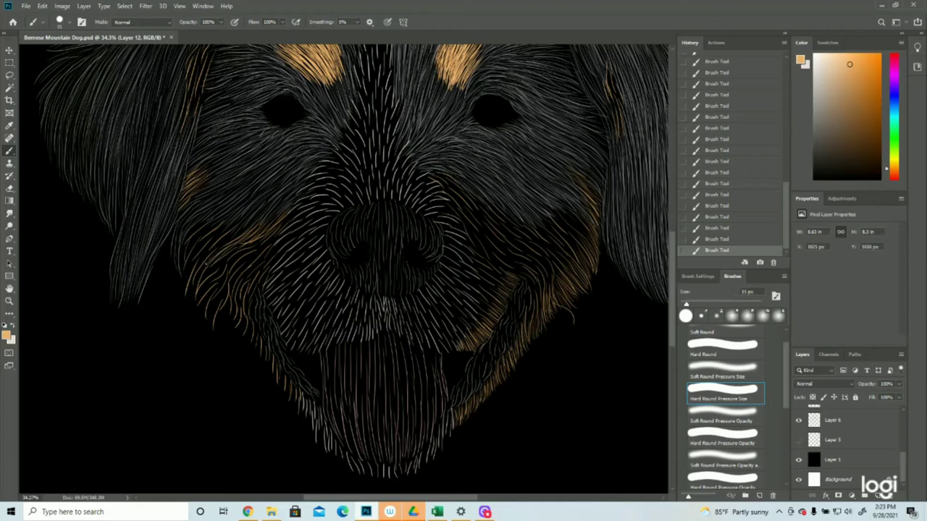
{"action": "mouse_move", "coordinate": [295, 210]}
{"action": "left_mouse_down"}
{"action": "mouse_move", "coordinate": [265, 246]}
{"action": "mouse_move", "coordinate": [259, 288]}
{"action": "left_mouse_up"}
{"action": "mouse_move", "coordinate": [264, 279]}
{"action": "left_mouse_down"}
{"action": "mouse_move", "coordinate": [246, 307]}
{"action": "mouse_move", "coordinate": [242, 297]}
{"action": "left_mouse_up"}
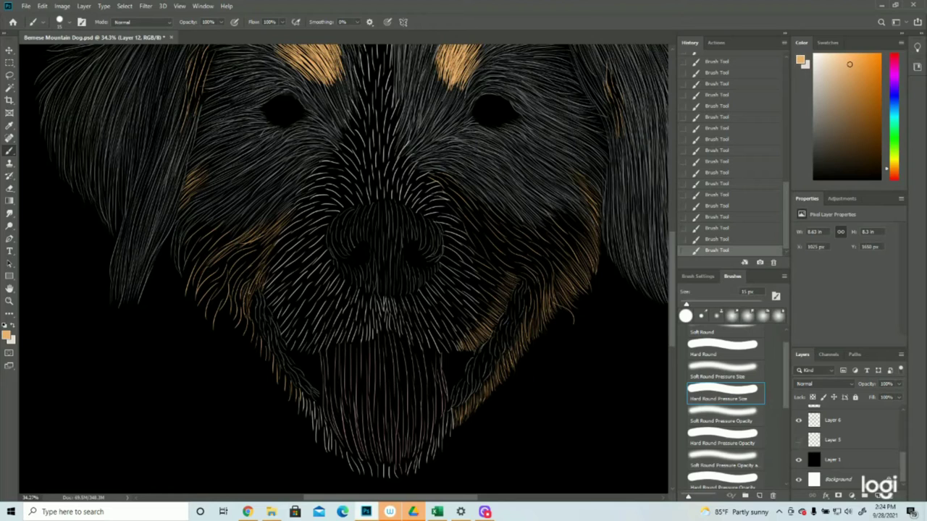
{"action": "left_click_drag", "start_coordinate": [260, 267], "coordinate": [238, 303]}
{"action": "mouse_move", "coordinate": [258, 262]}
{"action": "left_mouse_down"}
{"action": "mouse_move", "coordinate": [231, 292]}
{"action": "mouse_move", "coordinate": [233, 269]}
{"action": "mouse_move", "coordinate": [247, 263]}
{"action": "mouse_move", "coordinate": [239, 266]}
{"action": "left_mouse_up"}
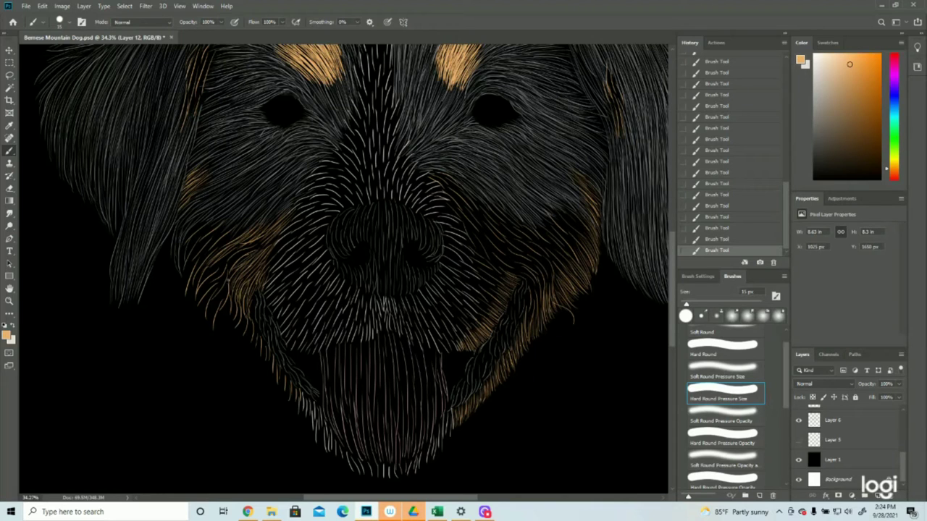
{"action": "left_click_drag", "start_coordinate": [277, 232], "coordinate": [229, 266]}
{"action": "left_click_drag", "start_coordinate": [271, 236], "coordinate": [220, 264]}
{"action": "mouse_move", "coordinate": [229, 253]}
{"action": "left_mouse_down"}
{"action": "mouse_move", "coordinate": [214, 281]}
{"action": "mouse_move", "coordinate": [196, 287]}
{"action": "mouse_move", "coordinate": [218, 287]}
{"action": "mouse_move", "coordinate": [203, 295]}
{"action": "mouse_move", "coordinate": [222, 302]}
{"action": "left_mouse_up"}
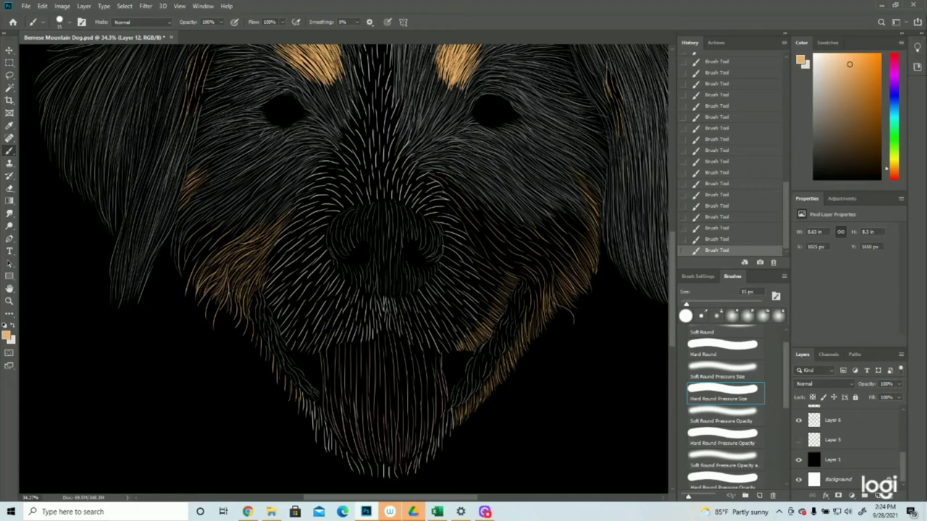
Paint short orange fur strokes along the outer edge of the left jaw, from the mouth corner down toward the chin
{"action": "left_click_drag", "start_coordinate": [236, 308], "coordinate": [233, 328]}
{"action": "mouse_move", "coordinate": [244, 311]}
{"action": "left_mouse_down"}
{"action": "mouse_move", "coordinate": [241, 337]}
{"action": "mouse_move", "coordinate": [247, 332]}
{"action": "left_mouse_up"}
{"action": "mouse_move", "coordinate": [247, 301]}
{"action": "left_mouse_down"}
{"action": "mouse_move", "coordinate": [260, 355]}
{"action": "mouse_move", "coordinate": [262, 328]}
{"action": "mouse_move", "coordinate": [261, 359]}
{"action": "left_mouse_up"}
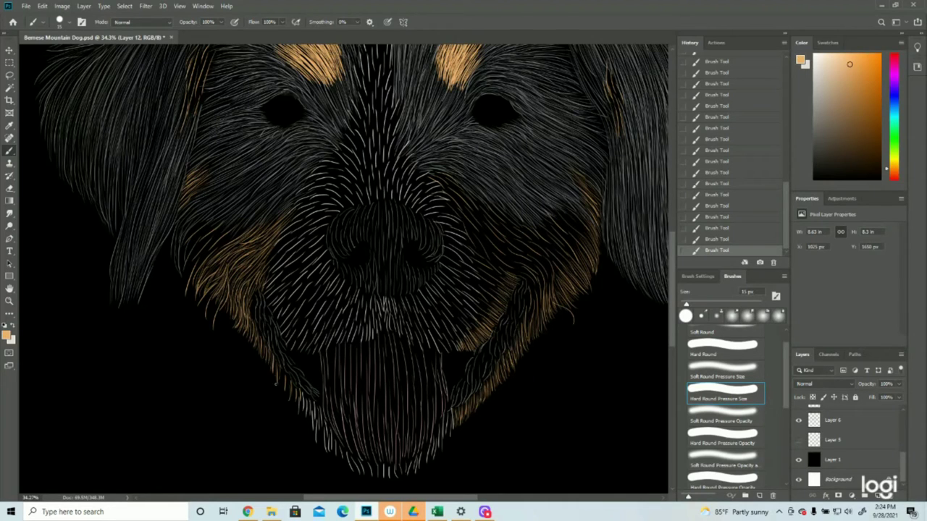
{"action": "left_click_drag", "start_coordinate": [276, 354], "coordinate": [273, 378]}
{"action": "scroll", "coordinate": [354, 261], "scroll_direction": "down", "scroll_amount": 2}
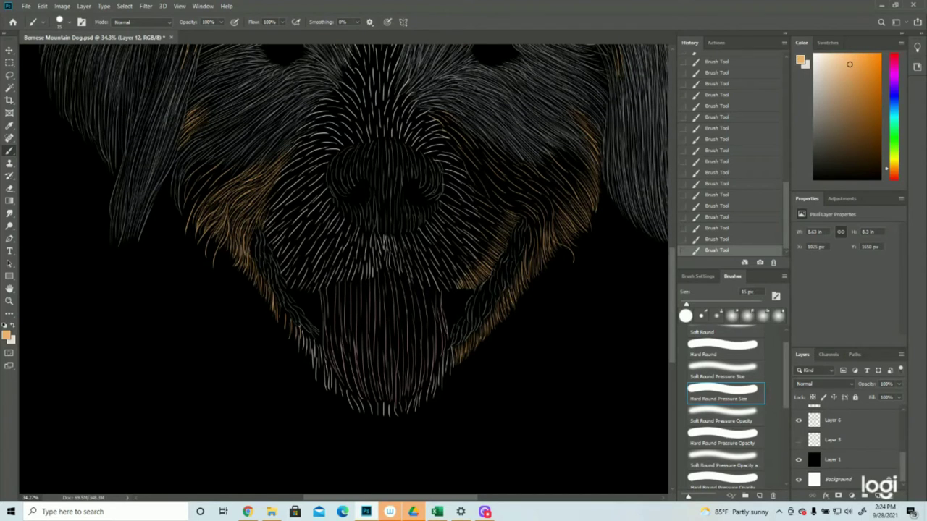
{"action": "mouse_move", "coordinate": [300, 329]}
{"action": "left_mouse_down"}
{"action": "mouse_move", "coordinate": [282, 331]}
{"action": "mouse_move", "coordinate": [276, 297]}
{"action": "mouse_move", "coordinate": [278, 318]}
{"action": "left_mouse_up"}
{"action": "left_click_drag", "start_coordinate": [278, 308], "coordinate": [282, 326]}
Extend the orange fur over the outer left cheek with curved strokes reaching the face's edge below the ear
{"action": "scroll", "coordinate": [276, 345], "scroll_direction": "up", "scroll_amount": 3}
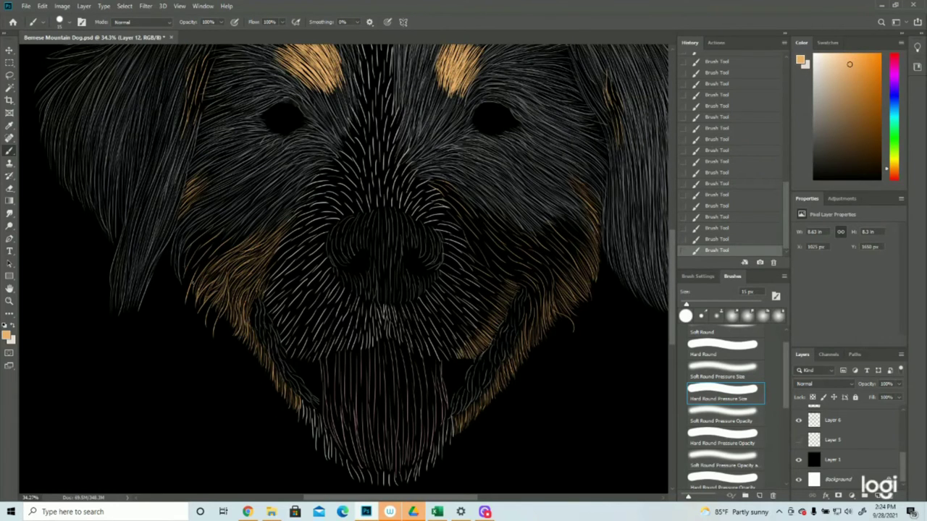
{"action": "left_click_drag", "start_coordinate": [245, 238], "coordinate": [221, 254]}
{"action": "left_click_drag", "start_coordinate": [220, 245], "coordinate": [206, 260]}
{"action": "left_click_drag", "start_coordinate": [236, 229], "coordinate": [190, 283]}
{"action": "left_click_drag", "start_coordinate": [198, 250], "coordinate": [185, 284]}
{"action": "left_click_drag", "start_coordinate": [222, 230], "coordinate": [185, 269]}
{"action": "left_click_drag", "start_coordinate": [208, 227], "coordinate": [184, 254]}
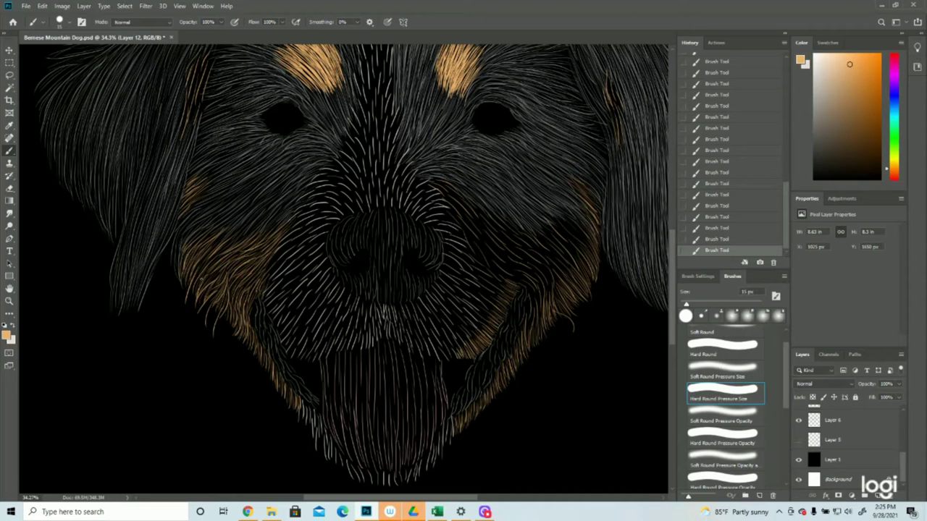
Fill the narrow orange patches on the inner edges of both ears with dense lengthwise strokes
{"action": "left_click", "coordinate": [8, 301]}
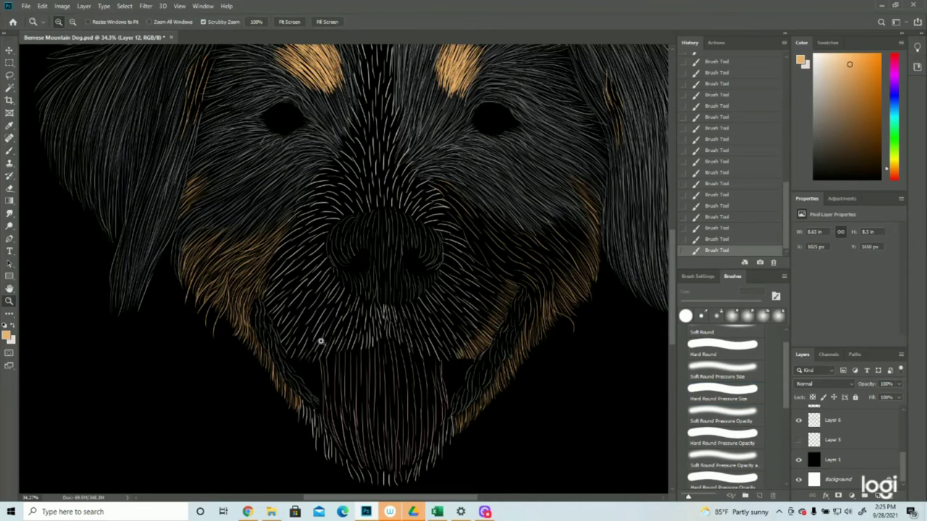
{"action": "left_click_drag", "start_coordinate": [458, 316], "coordinate": [385, 305]}
{"action": "left_click", "coordinate": [339, 258]}
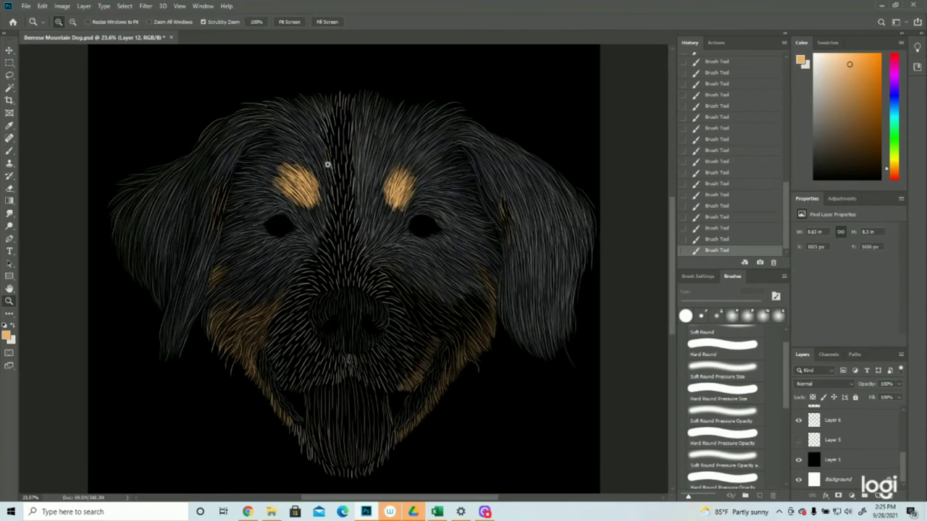
{"action": "left_click", "coordinate": [10, 151]}
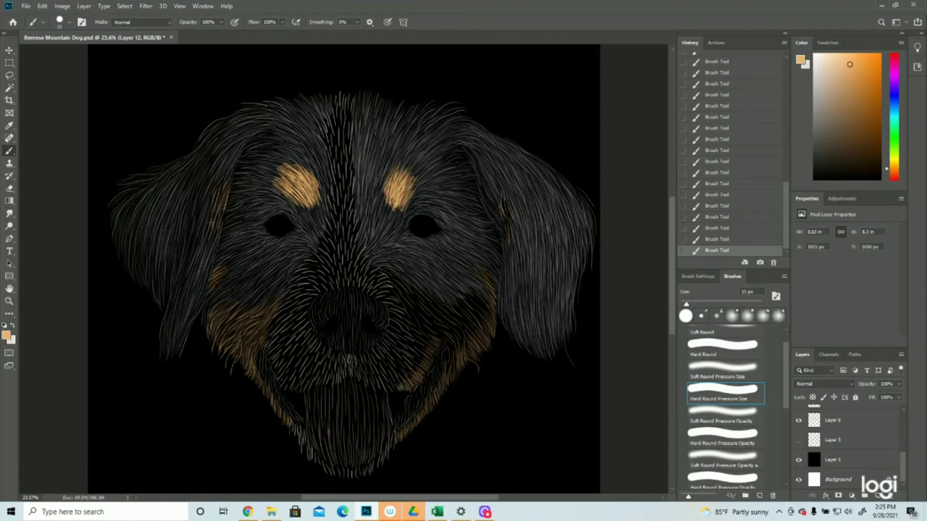
{"action": "left_click_drag", "start_coordinate": [212, 213], "coordinate": [208, 230]}
{"action": "left_click_drag", "start_coordinate": [212, 218], "coordinate": [213, 234]}
{"action": "mouse_move", "coordinate": [501, 202]}
{"action": "left_mouse_down"}
{"action": "mouse_move", "coordinate": [508, 247]}
{"action": "mouse_move", "coordinate": [497, 207]}
{"action": "left_mouse_up"}
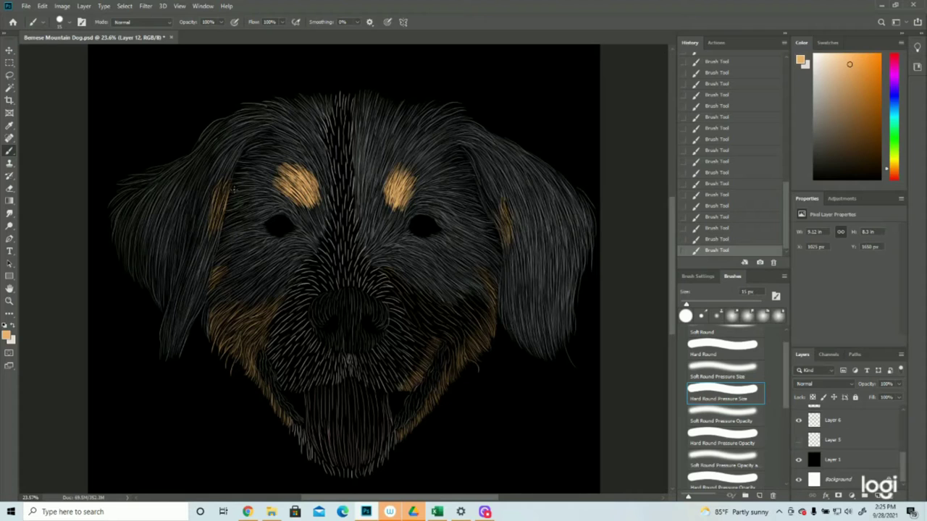
{"action": "mouse_move", "coordinate": [228, 180]}
{"action": "left_mouse_down"}
{"action": "mouse_move", "coordinate": [217, 231]}
{"action": "mouse_move", "coordinate": [215, 211]}
{"action": "left_mouse_up"}
{"action": "left_click_drag", "start_coordinate": [220, 194], "coordinate": [214, 217]}
{"action": "mouse_move", "coordinate": [221, 181]}
{"action": "left_mouse_down"}
{"action": "mouse_move", "coordinate": [213, 236]}
{"action": "mouse_move", "coordinate": [207, 205]}
{"action": "mouse_move", "coordinate": [227, 167]}
{"action": "left_mouse_up"}
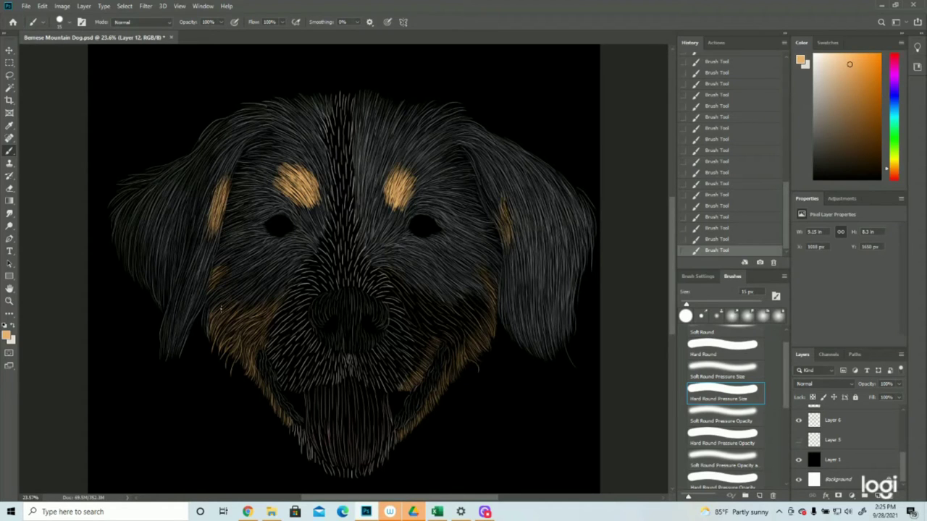
{"action": "mouse_move", "coordinate": [505, 217]}
{"action": "left_mouse_down"}
{"action": "mouse_move", "coordinate": [506, 192]}
{"action": "mouse_move", "coordinate": [507, 246]}
{"action": "left_mouse_up"}
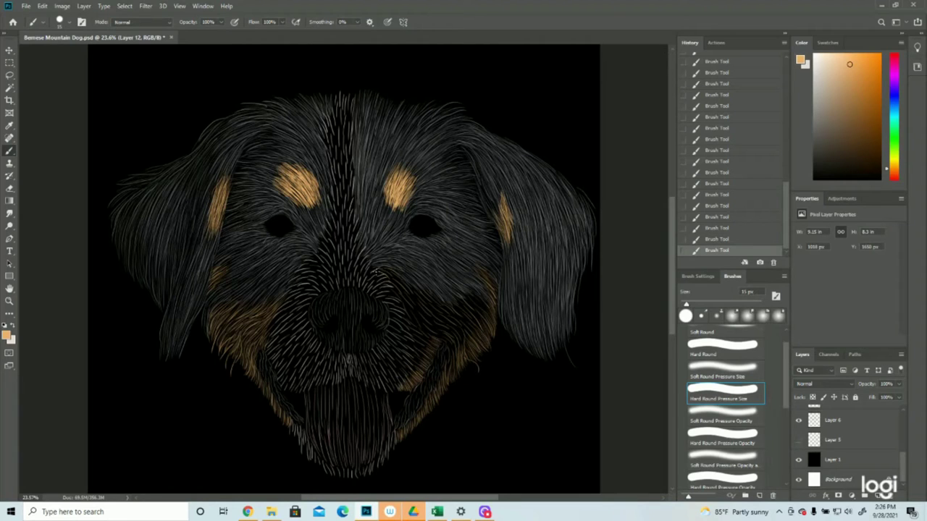
Paint a dense orange band from above the nose diagonally to the right mouth corner and down the muzzle's right side
{"action": "mouse_move", "coordinate": [379, 270]}
{"action": "left_mouse_down"}
{"action": "mouse_move", "coordinate": [407, 295]}
{"action": "mouse_move", "coordinate": [391, 310]}
{"action": "left_mouse_up"}
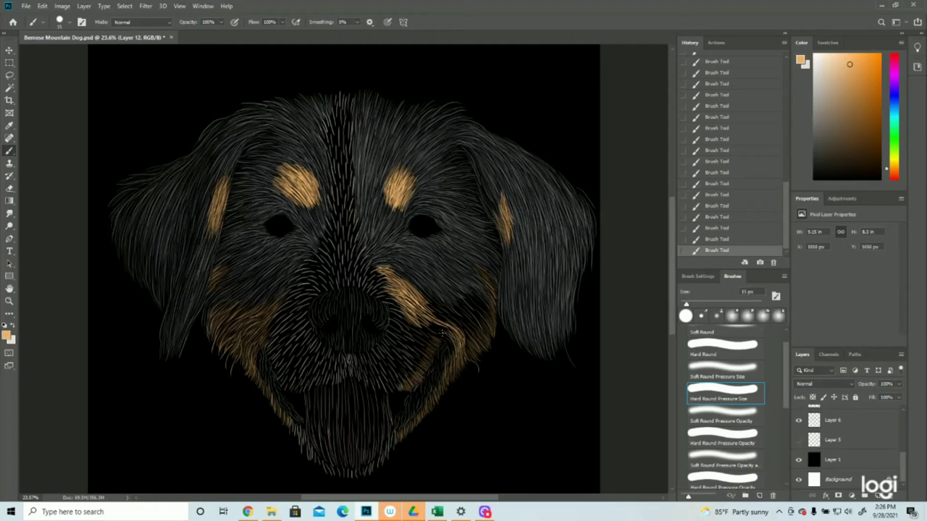
{"action": "mouse_move", "coordinate": [436, 333]}
{"action": "left_mouse_down"}
{"action": "mouse_move", "coordinate": [453, 342]}
{"action": "mouse_move", "coordinate": [425, 325]}
{"action": "mouse_move", "coordinate": [434, 326]}
{"action": "left_mouse_up"}
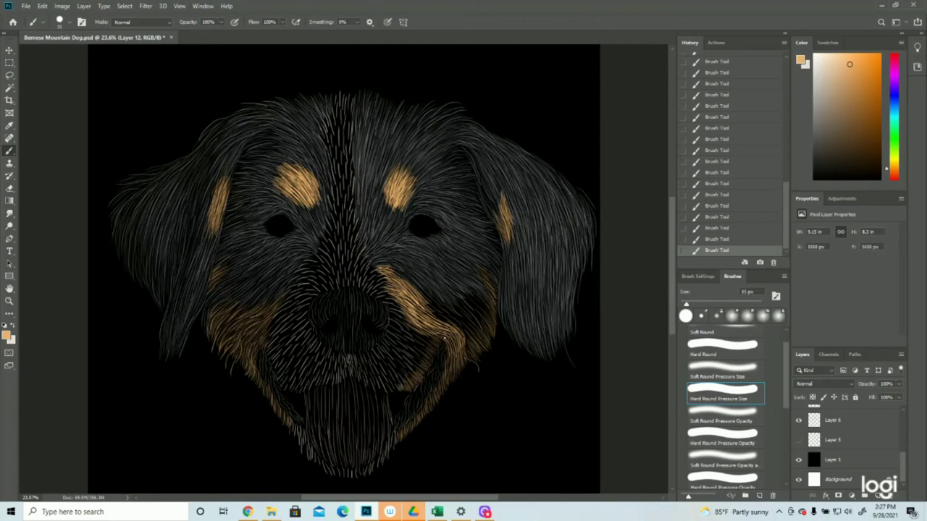
{"action": "mouse_move", "coordinate": [408, 326]}
{"action": "left_mouse_down"}
{"action": "mouse_move", "coordinate": [439, 348]}
{"action": "mouse_move", "coordinate": [401, 330]}
{"action": "mouse_move", "coordinate": [431, 351]}
{"action": "mouse_move", "coordinate": [406, 335]}
{"action": "mouse_move", "coordinate": [419, 349]}
{"action": "mouse_move", "coordinate": [432, 355]}
{"action": "mouse_move", "coordinate": [415, 339]}
{"action": "mouse_move", "coordinate": [441, 345]}
{"action": "mouse_move", "coordinate": [404, 338]}
{"action": "mouse_move", "coordinate": [430, 365]}
{"action": "mouse_move", "coordinate": [414, 348]}
{"action": "mouse_move", "coordinate": [411, 367]}
{"action": "left_mouse_up"}
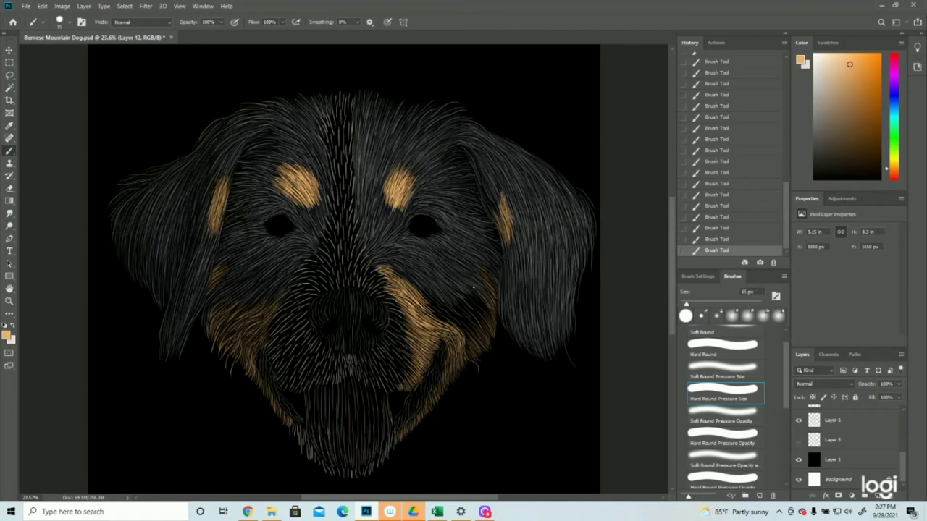
Fill the right cheek between the muzzle band and the face's outer edge with dense orange strokes
{"action": "mouse_move", "coordinate": [464, 292]}
{"action": "left_mouse_down"}
{"action": "mouse_move", "coordinate": [486, 313]}
{"action": "mouse_move", "coordinate": [484, 300]}
{"action": "mouse_move", "coordinate": [492, 323]}
{"action": "left_mouse_up"}
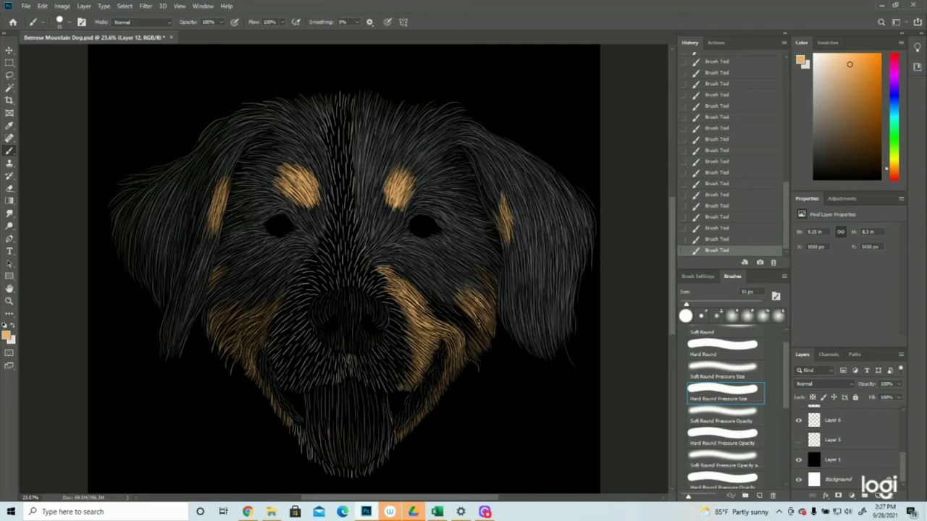
{"action": "mouse_move", "coordinate": [415, 289]}
{"action": "left_mouse_down"}
{"action": "mouse_move", "coordinate": [473, 323]}
{"action": "mouse_move", "coordinate": [476, 344]}
{"action": "left_mouse_up"}
{"action": "scroll", "coordinate": [475, 343], "scroll_direction": "up", "scroll_amount": 1}
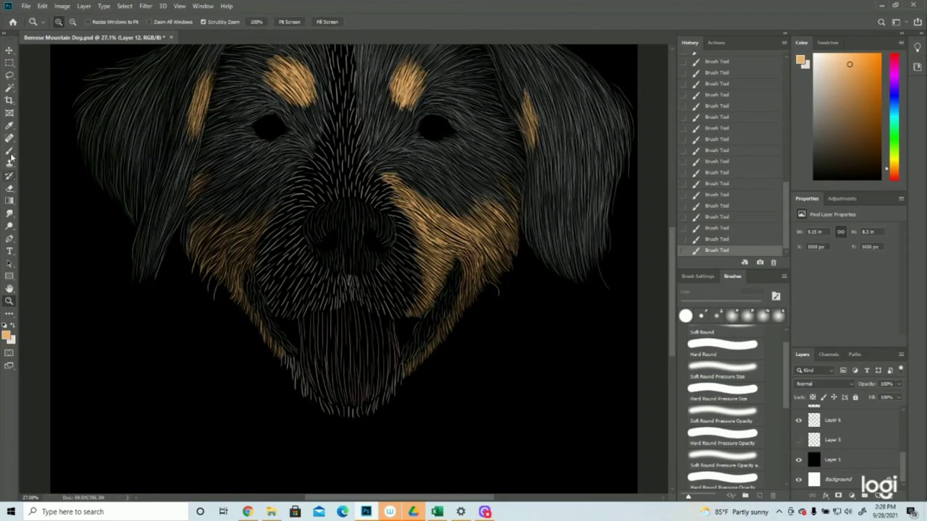
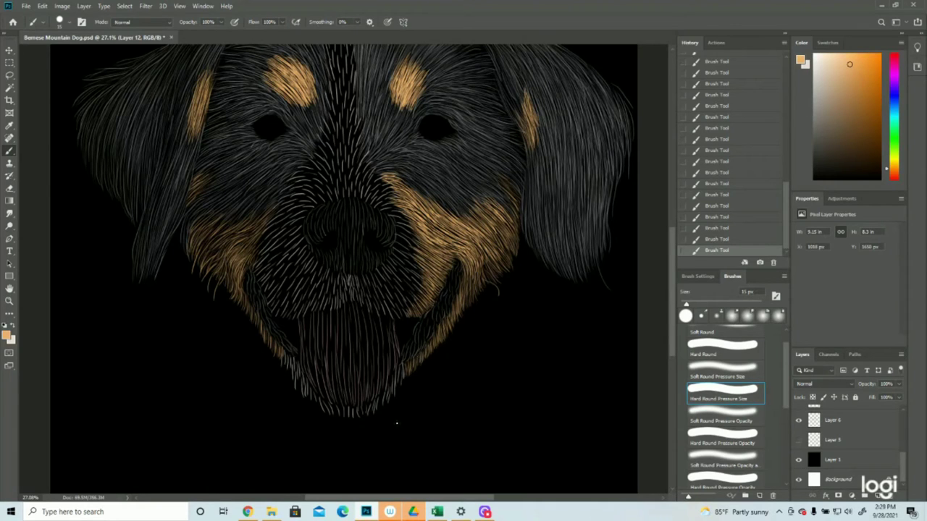
Review the whole portrait and save the document
{"action": "scroll", "coordinate": [409, 412], "scroll_direction": "up", "scroll_amount": 2}
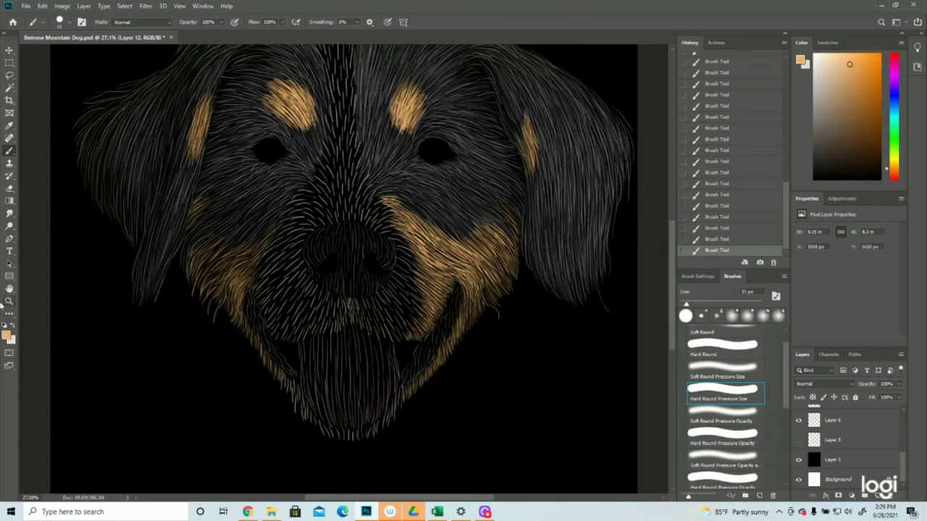
{"action": "left_click", "coordinate": [9, 300]}
{"action": "left_click_drag", "start_coordinate": [443, 323], "coordinate": [407, 323]}
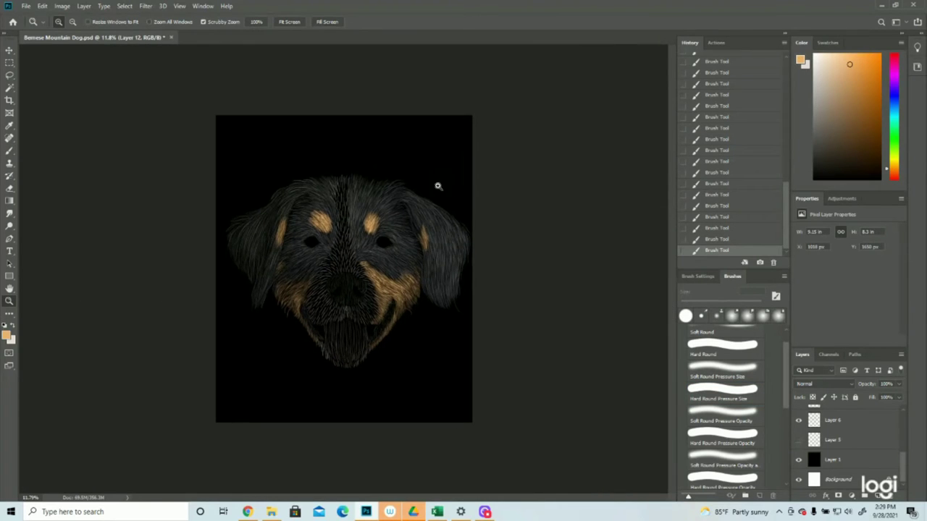
{"action": "left_click", "coordinate": [402, 175]}
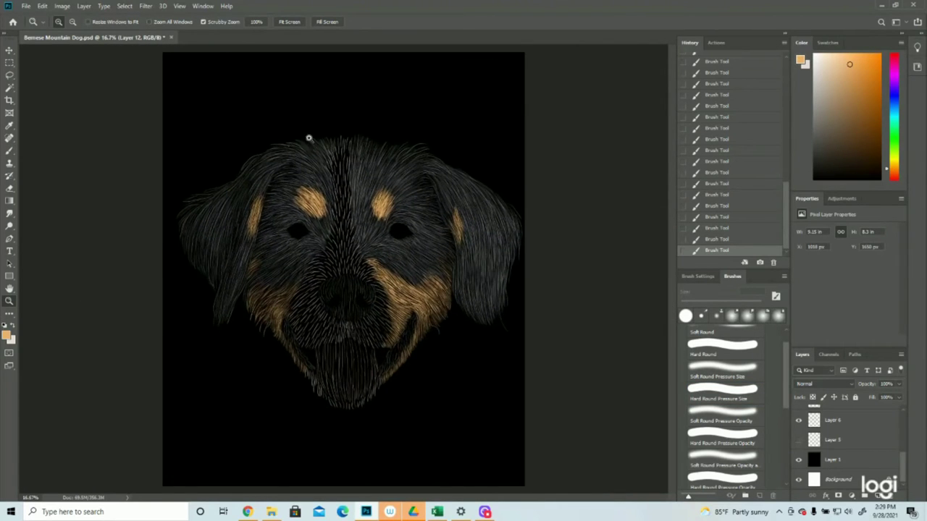
{"action": "left_click", "coordinate": [26, 5]}
{"action": "left_click", "coordinate": [58, 104]}
Add a new layer above Layer 12 and set the foreground color to a light off-white
{"action": "key", "text": "ctrl+shift+alt+n"}
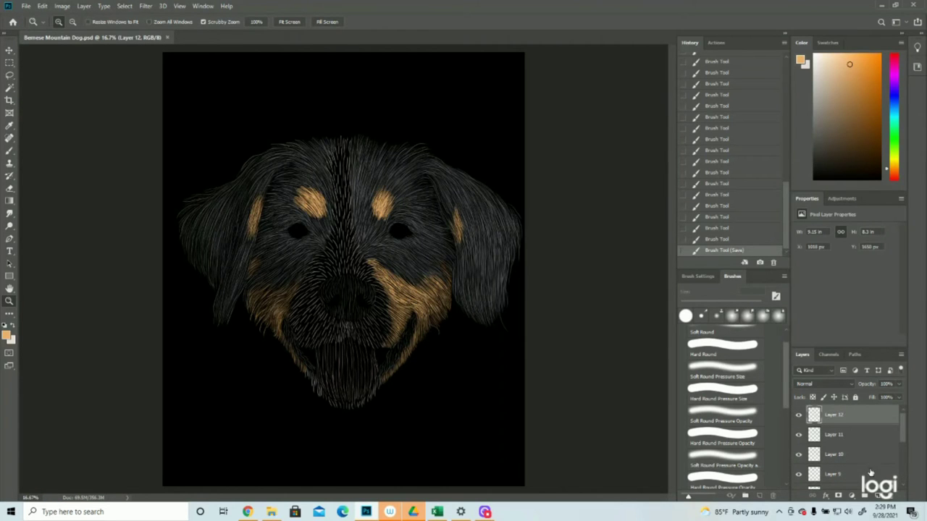
{"action": "left_click", "coordinate": [7, 336]}
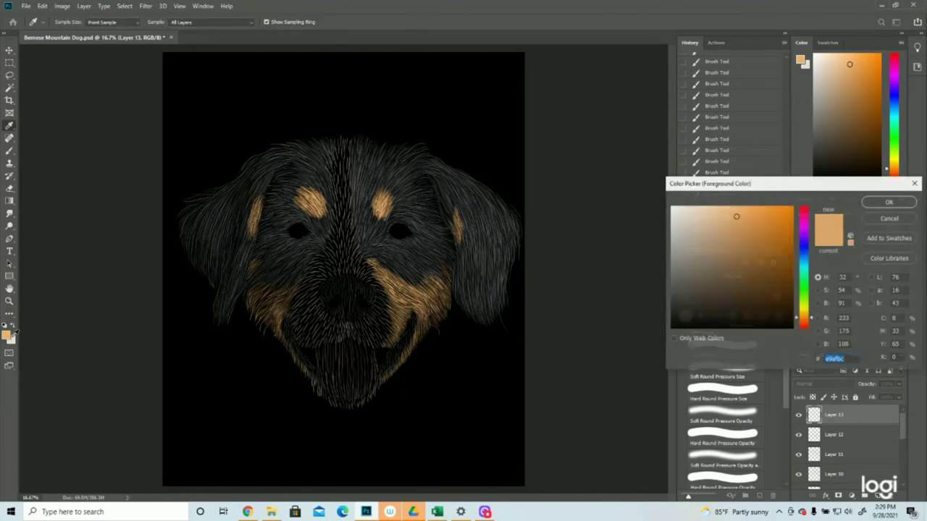
{"action": "left_click", "coordinate": [682, 216]}
{"action": "left_click", "coordinate": [889, 202]}
Paint dense off-white fur strokes on the nose bridge, fanning out over the nose's upper right edge to the orange band
{"action": "left_click", "coordinate": [313, 262]}
{"action": "key", "text": "b"}
{"action": "left_click_drag", "start_coordinate": [359, 269], "coordinate": [358, 259]}
{"action": "left_click_drag", "start_coordinate": [357, 271], "coordinate": [363, 253]}
{"action": "left_click_drag", "start_coordinate": [359, 266], "coordinate": [370, 253]}
{"action": "left_click_drag", "start_coordinate": [364, 246], "coordinate": [358, 260]}
{"action": "mouse_move", "coordinate": [367, 245]}
{"action": "left_mouse_down"}
{"action": "mouse_move", "coordinate": [357, 261]}
{"action": "mouse_move", "coordinate": [362, 241]}
{"action": "left_mouse_up"}
{"action": "left_click_drag", "start_coordinate": [359, 258], "coordinate": [363, 235]}
{"action": "left_click_drag", "start_coordinate": [356, 249], "coordinate": [363, 227]}
{"action": "mouse_move", "coordinate": [360, 242]}
{"action": "left_mouse_down"}
{"action": "mouse_move", "coordinate": [364, 225]}
{"action": "mouse_move", "coordinate": [358, 237]}
{"action": "left_mouse_up"}
{"action": "left_click_drag", "start_coordinate": [362, 220], "coordinate": [347, 249]}
{"action": "left_click_drag", "start_coordinate": [358, 223], "coordinate": [347, 259]}
{"action": "left_click_drag", "start_coordinate": [355, 240], "coordinate": [352, 267]}
{"action": "mouse_move", "coordinate": [355, 245]}
{"action": "left_mouse_down"}
{"action": "mouse_move", "coordinate": [344, 275]}
{"action": "mouse_move", "coordinate": [366, 256]}
{"action": "mouse_move", "coordinate": [369, 265]}
{"action": "left_mouse_up"}
{"action": "left_click_drag", "start_coordinate": [382, 256], "coordinate": [368, 267]}
{"action": "left_click_drag", "start_coordinate": [387, 256], "coordinate": [380, 263]}
{"action": "left_click_drag", "start_coordinate": [392, 258], "coordinate": [378, 265]}
{"action": "left_click_drag", "start_coordinate": [380, 264], "coordinate": [365, 278]}
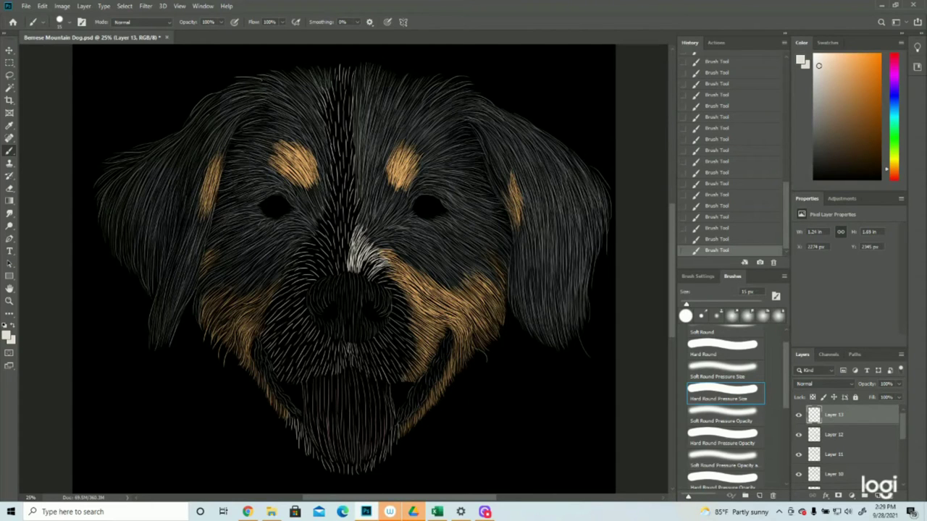
Undo the last three off-white strokes and repaint the fur along the nose's upper right edge
{"action": "left_click", "coordinate": [722, 239]}
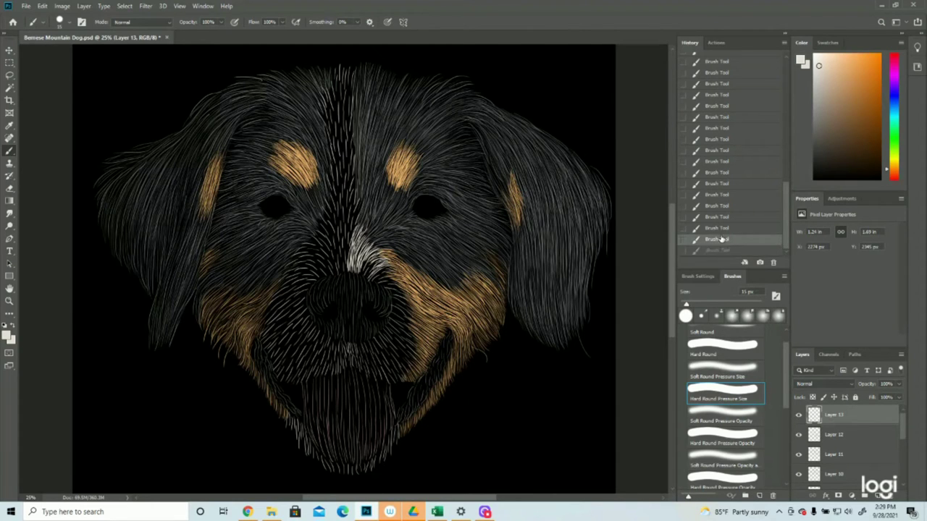
{"action": "left_click", "coordinate": [713, 229]}
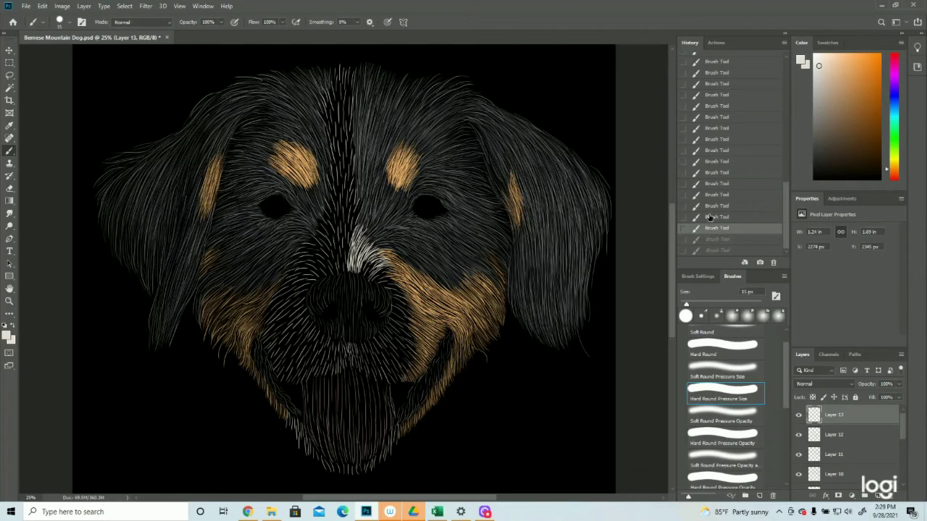
{"action": "left_click", "coordinate": [706, 217]}
{"action": "mouse_move", "coordinate": [365, 281]}
{"action": "left_mouse_down"}
{"action": "mouse_move", "coordinate": [370, 257]}
{"action": "mouse_move", "coordinate": [373, 284]}
{"action": "left_mouse_up"}
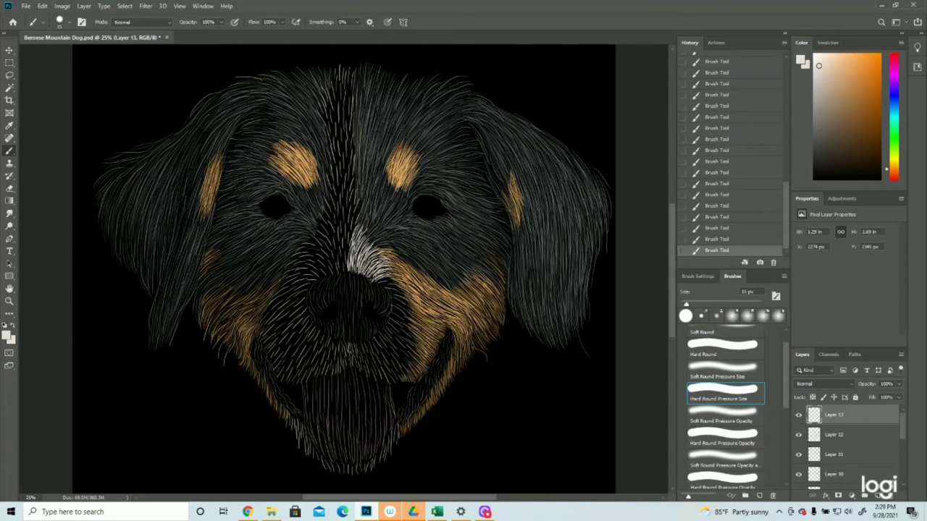
Paint dense off-white fur strokes down the right side of the nose and along the orange cheek edge
{"action": "mouse_move", "coordinate": [393, 282]}
{"action": "left_mouse_down"}
{"action": "mouse_move", "coordinate": [376, 276]}
{"action": "mouse_move", "coordinate": [389, 301]}
{"action": "left_mouse_up"}
{"action": "mouse_move", "coordinate": [395, 287]}
{"action": "left_mouse_down"}
{"action": "mouse_move", "coordinate": [410, 295]}
{"action": "mouse_move", "coordinate": [405, 289]}
{"action": "mouse_move", "coordinate": [400, 299]}
{"action": "mouse_move", "coordinate": [409, 304]}
{"action": "mouse_move", "coordinate": [387, 291]}
{"action": "mouse_move", "coordinate": [414, 313]}
{"action": "mouse_move", "coordinate": [400, 305]}
{"action": "mouse_move", "coordinate": [403, 319]}
{"action": "mouse_move", "coordinate": [415, 320]}
{"action": "left_mouse_up"}
{"action": "left_click_drag", "start_coordinate": [399, 309], "coordinate": [413, 321]}
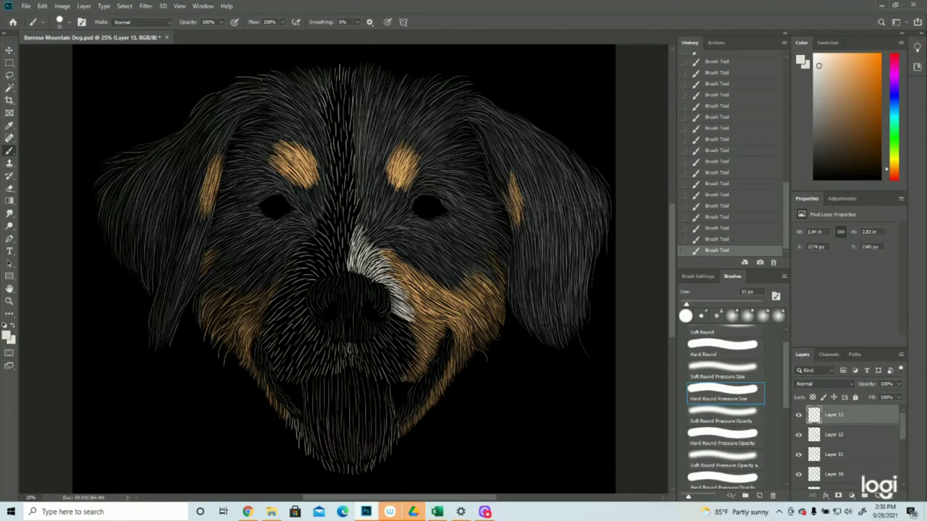
{"action": "mouse_move", "coordinate": [402, 331]}
{"action": "left_mouse_down"}
{"action": "mouse_move", "coordinate": [387, 316]}
{"action": "mouse_move", "coordinate": [409, 325]}
{"action": "left_mouse_up"}
{"action": "mouse_move", "coordinate": [391, 309]}
{"action": "left_mouse_down"}
{"action": "mouse_move", "coordinate": [416, 336]}
{"action": "mouse_move", "coordinate": [389, 323]}
{"action": "left_mouse_up"}
{"action": "left_click_drag", "start_coordinate": [416, 347], "coordinate": [395, 326]}
{"action": "left_click_drag", "start_coordinate": [395, 331], "coordinate": [384, 321]}
{"action": "left_click_drag", "start_coordinate": [415, 351], "coordinate": [397, 330]}
{"action": "left_click_drag", "start_coordinate": [421, 359], "coordinate": [407, 342]}
{"action": "left_click_drag", "start_coordinate": [420, 355], "coordinate": [401, 336]}
{"action": "left_click_drag", "start_coordinate": [423, 351], "coordinate": [403, 324]}
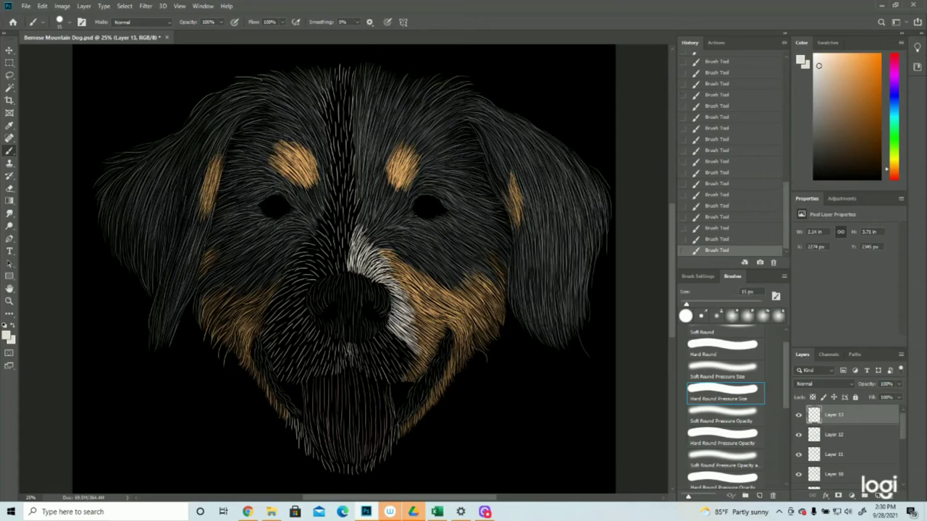
Outline the right upper lip with off-white strokes and fill the lower right muzzle with dense fur
{"action": "mouse_move", "coordinate": [347, 354]}
{"action": "left_mouse_down"}
{"action": "mouse_move", "coordinate": [351, 371]}
{"action": "mouse_move", "coordinate": [358, 365]}
{"action": "left_mouse_up"}
{"action": "mouse_move", "coordinate": [359, 362]}
{"action": "left_mouse_down"}
{"action": "mouse_move", "coordinate": [375, 381]}
{"action": "mouse_move", "coordinate": [374, 372]}
{"action": "mouse_move", "coordinate": [393, 385]}
{"action": "mouse_move", "coordinate": [390, 372]}
{"action": "mouse_move", "coordinate": [399, 383]}
{"action": "left_mouse_up"}
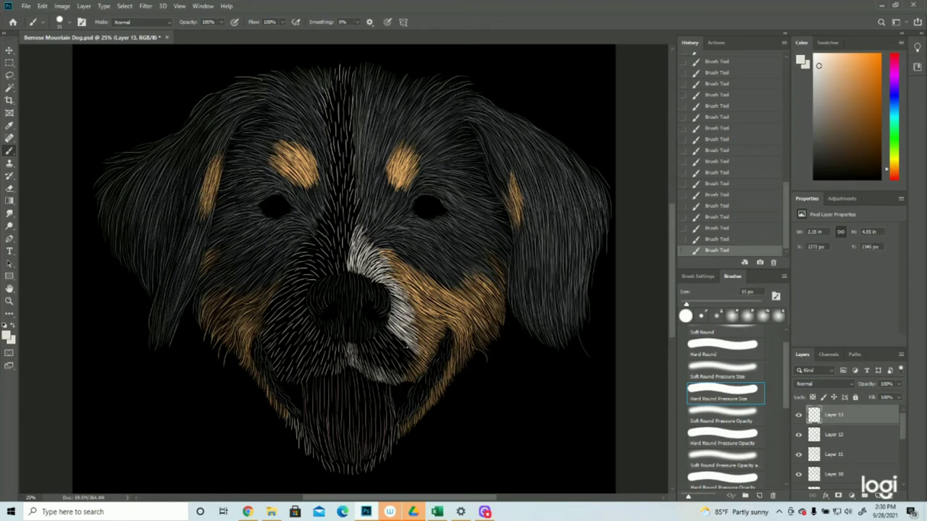
{"action": "mouse_move", "coordinate": [384, 328]}
{"action": "left_mouse_down"}
{"action": "mouse_move", "coordinate": [417, 354]}
{"action": "mouse_move", "coordinate": [406, 354]}
{"action": "mouse_move", "coordinate": [416, 371]}
{"action": "mouse_move", "coordinate": [395, 347]}
{"action": "mouse_move", "coordinate": [405, 371]}
{"action": "mouse_move", "coordinate": [384, 349]}
{"action": "mouse_move", "coordinate": [390, 366]}
{"action": "mouse_move", "coordinate": [386, 346]}
{"action": "mouse_move", "coordinate": [381, 368]}
{"action": "mouse_move", "coordinate": [389, 356]}
{"action": "mouse_move", "coordinate": [375, 346]}
{"action": "mouse_move", "coordinate": [391, 378]}
{"action": "mouse_move", "coordinate": [391, 343]}
{"action": "mouse_move", "coordinate": [399, 362]}
{"action": "mouse_move", "coordinate": [367, 357]}
{"action": "left_mouse_up"}
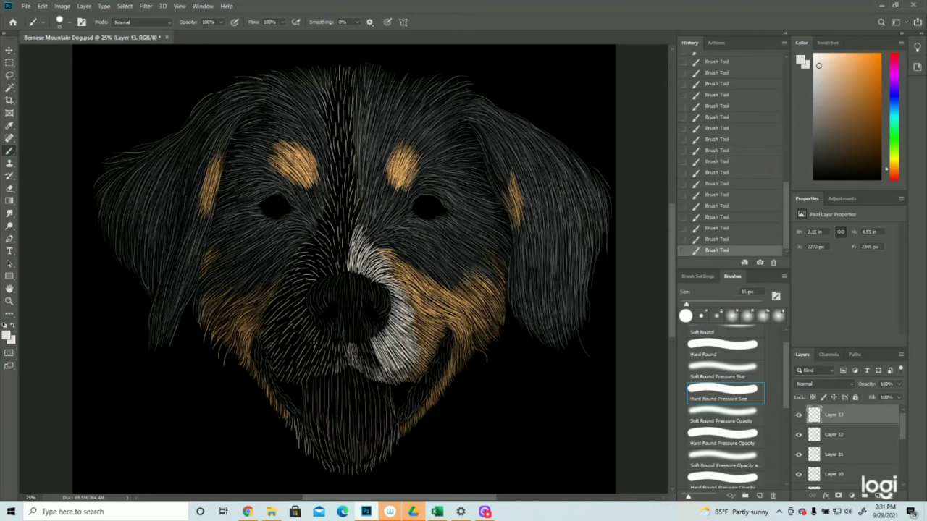
{"action": "mouse_move", "coordinate": [367, 357]}
{"action": "left_mouse_down"}
{"action": "mouse_move", "coordinate": [369, 339]}
{"action": "mouse_move", "coordinate": [379, 372]}
{"action": "mouse_move", "coordinate": [374, 352]}
{"action": "mouse_move", "coordinate": [384, 371]}
{"action": "mouse_move", "coordinate": [382, 362]}
{"action": "mouse_move", "coordinate": [404, 374]}
{"action": "left_mouse_up"}
{"action": "left_click_drag", "start_coordinate": [407, 365], "coordinate": [415, 378]}
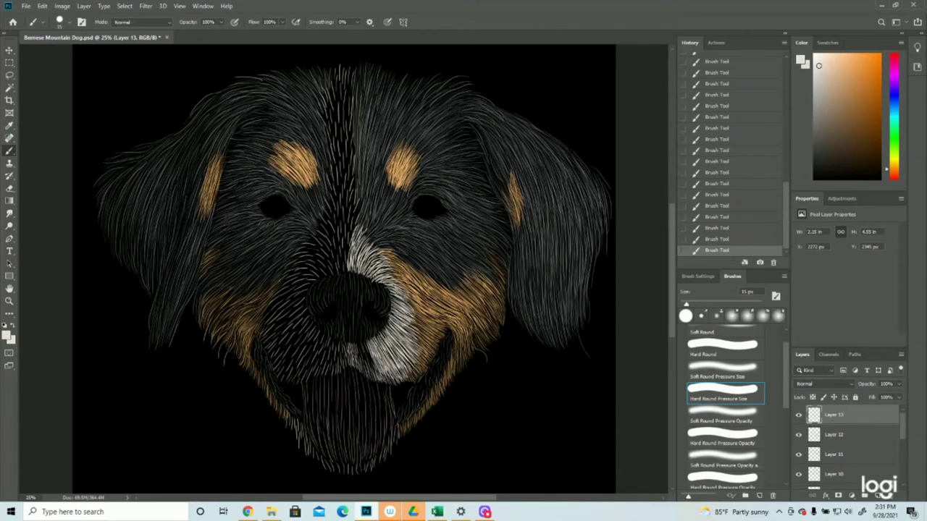
{"action": "left_click_drag", "start_coordinate": [364, 344], "coordinate": [368, 375]}
Paint off-white fur strokes down the forehead blaze from the top of the head to between the eyes
{"action": "mouse_move", "coordinate": [352, 70]}
{"action": "left_mouse_down"}
{"action": "mouse_move", "coordinate": [331, 95]}
{"action": "mouse_move", "coordinate": [352, 117]}
{"action": "mouse_move", "coordinate": [346, 109]}
{"action": "left_mouse_up"}
{"action": "mouse_move", "coordinate": [345, 71]}
{"action": "left_mouse_down"}
{"action": "mouse_move", "coordinate": [344, 113]}
{"action": "mouse_move", "coordinate": [341, 94]}
{"action": "mouse_move", "coordinate": [334, 124]}
{"action": "left_mouse_up"}
{"action": "left_click_drag", "start_coordinate": [330, 81], "coordinate": [324, 144]}
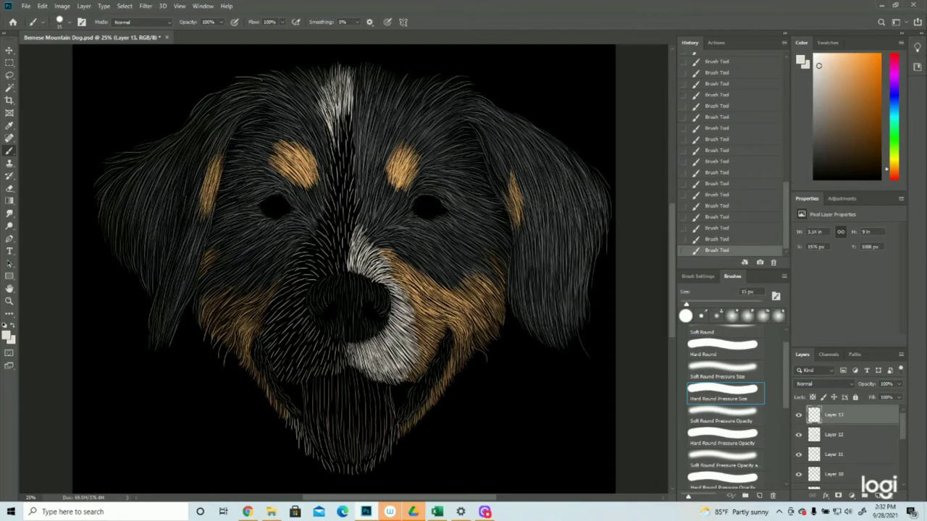
{"action": "left_click_drag", "start_coordinate": [350, 95], "coordinate": [346, 174]}
{"action": "left_click_drag", "start_coordinate": [347, 144], "coordinate": [345, 184]}
{"action": "mouse_move", "coordinate": [345, 129]}
{"action": "left_mouse_down"}
{"action": "mouse_move", "coordinate": [339, 168]}
{"action": "mouse_move", "coordinate": [336, 139]}
{"action": "left_mouse_up"}
{"action": "left_click_drag", "start_coordinate": [340, 152], "coordinate": [337, 170]}
{"action": "left_click_drag", "start_coordinate": [332, 109], "coordinate": [323, 202]}
{"action": "left_click_drag", "start_coordinate": [335, 157], "coordinate": [328, 204]}
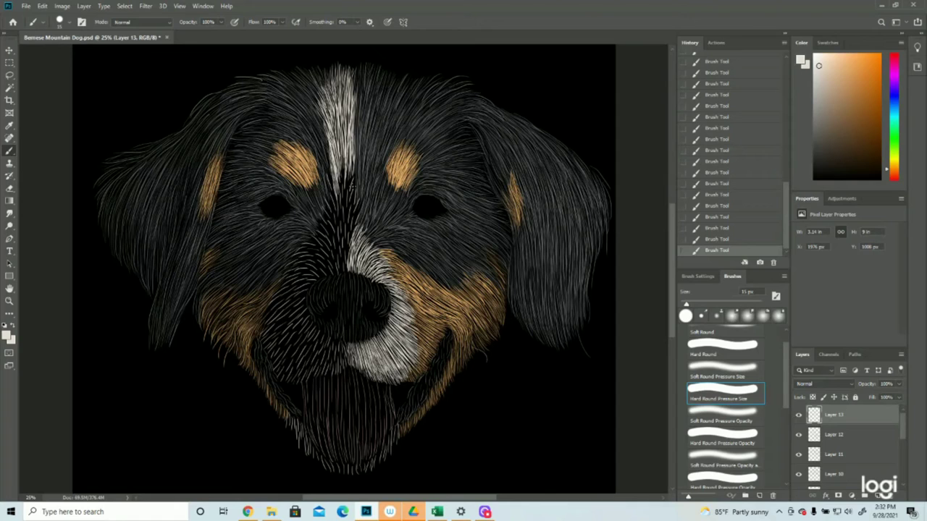
{"action": "left_click_drag", "start_coordinate": [324, 155], "coordinate": [338, 200]}
{"action": "left_click_drag", "start_coordinate": [328, 152], "coordinate": [332, 207]}
{"action": "left_click_drag", "start_coordinate": [330, 170], "coordinate": [335, 222]}
{"action": "left_click_drag", "start_coordinate": [333, 193], "coordinate": [339, 226]}
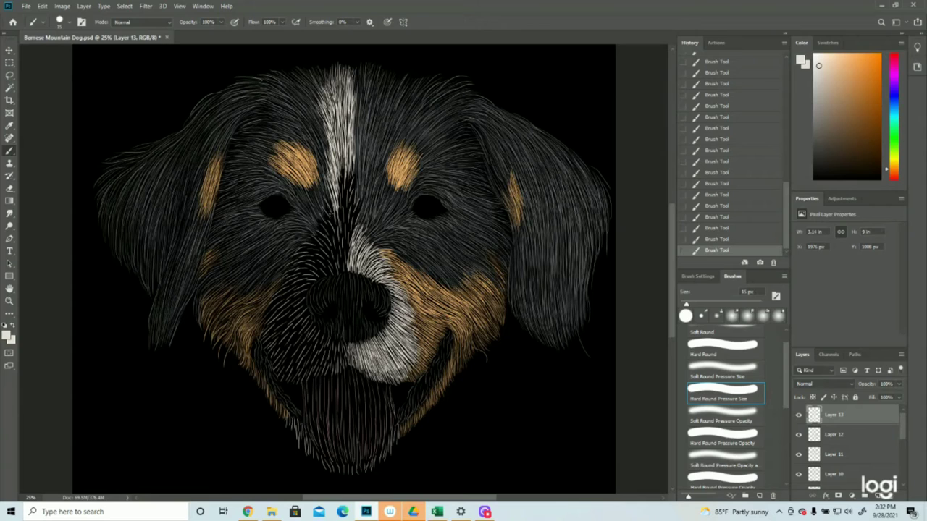
Continue the off-white blaze from between the eyes down the nose bridge to the top of the nose
{"action": "left_click_drag", "start_coordinate": [326, 190], "coordinate": [337, 243]}
{"action": "left_click_drag", "start_coordinate": [353, 166], "coordinate": [343, 219]}
{"action": "left_click_drag", "start_coordinate": [347, 165], "coordinate": [336, 233]}
{"action": "left_click_drag", "start_coordinate": [343, 207], "coordinate": [337, 248]}
{"action": "left_click_drag", "start_coordinate": [361, 203], "coordinate": [344, 272]}
{"action": "left_click_drag", "start_coordinate": [343, 229], "coordinate": [337, 269]}
{"action": "left_click_drag", "start_coordinate": [338, 226], "coordinate": [342, 264]}
{"action": "left_click_drag", "start_coordinate": [362, 197], "coordinate": [352, 234]}
{"action": "left_click_drag", "start_coordinate": [359, 188], "coordinate": [346, 246]}
{"action": "left_click_drag", "start_coordinate": [350, 200], "coordinate": [345, 233]}
{"action": "left_click_drag", "start_coordinate": [345, 231], "coordinate": [341, 256]}
{"action": "mouse_move", "coordinate": [346, 209]}
{"action": "left_mouse_down"}
{"action": "mouse_move", "coordinate": [339, 257]}
{"action": "mouse_move", "coordinate": [342, 241]}
{"action": "left_mouse_up"}
{"action": "left_click_drag", "start_coordinate": [343, 243], "coordinate": [342, 269]}
{"action": "left_click_drag", "start_coordinate": [352, 210], "coordinate": [346, 259]}
{"action": "left_click_drag", "start_coordinate": [348, 215], "coordinate": [346, 263]}
{"action": "left_click_drag", "start_coordinate": [362, 187], "coordinate": [353, 225]}
{"action": "left_click_drag", "start_coordinate": [357, 194], "coordinate": [351, 236]}
{"action": "left_click_drag", "start_coordinate": [363, 211], "coordinate": [357, 241]}
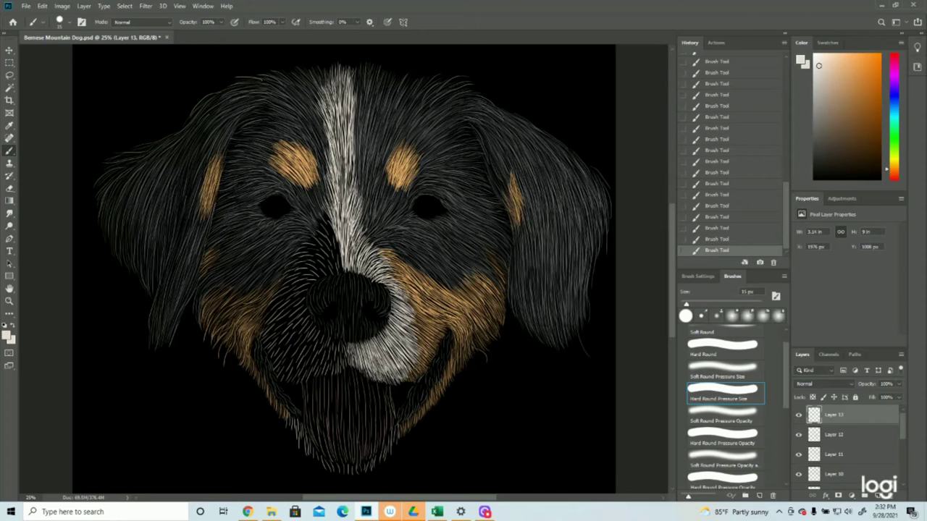
Add off-white strokes along the left edge of the nose bridge and save the document
{"action": "left_click_drag", "start_coordinate": [321, 211], "coordinate": [329, 230]}
{"action": "left_click_drag", "start_coordinate": [321, 209], "coordinate": [333, 233]}
{"action": "left_click_drag", "start_coordinate": [323, 207], "coordinate": [335, 251]}
{"action": "left_click_drag", "start_coordinate": [319, 220], "coordinate": [339, 264]}
{"action": "key", "text": "ctrl+s"}
Paint short off-white fur strokes around the chin below the tongue, from the right jaw to the left jaw
{"action": "left_click", "coordinate": [9, 301]}
{"action": "left_click", "coordinate": [370, 422], "text": "alt"}
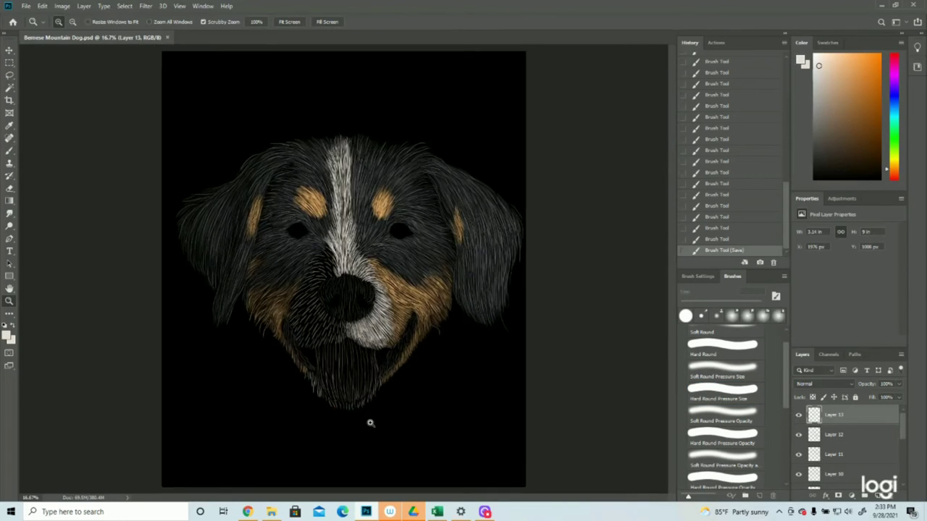
{"action": "left_click", "coordinate": [370, 422]}
{"action": "left_click", "coordinate": [370, 422]}
{"action": "key", "text": "b"}
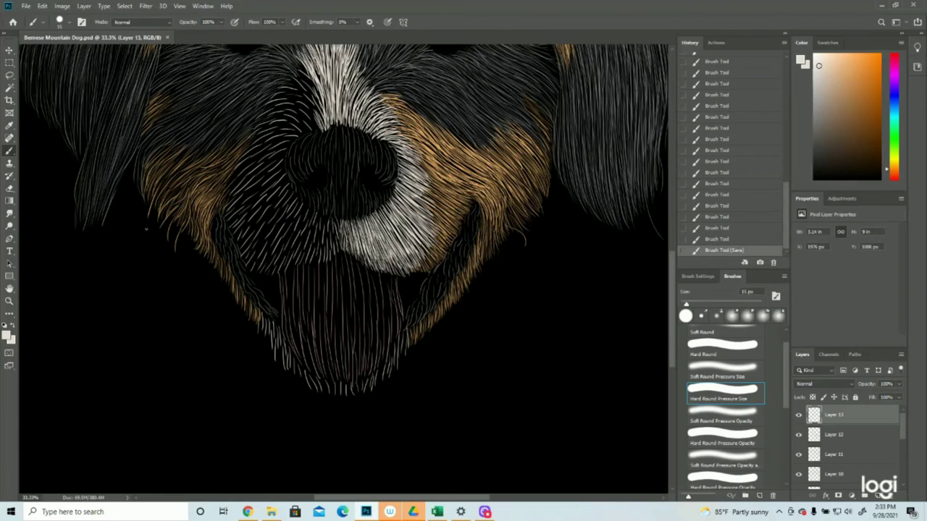
{"action": "left_click_drag", "start_coordinate": [408, 329], "coordinate": [403, 348]}
{"action": "left_click_drag", "start_coordinate": [405, 333], "coordinate": [396, 362]}
{"action": "left_click_drag", "start_coordinate": [398, 349], "coordinate": [378, 380]}
{"action": "left_click_drag", "start_coordinate": [380, 369], "coordinate": [369, 387]}
{"action": "left_click_drag", "start_coordinate": [371, 377], "coordinate": [360, 393]}
{"action": "mouse_move", "coordinate": [361, 379]}
{"action": "left_mouse_down"}
{"action": "mouse_move", "coordinate": [358, 395]}
{"action": "mouse_move", "coordinate": [349, 395]}
{"action": "left_mouse_up"}
{"action": "left_click_drag", "start_coordinate": [349, 384], "coordinate": [348, 398]}
{"action": "left_click_drag", "start_coordinate": [342, 380], "coordinate": [345, 396]}
{"action": "mouse_move", "coordinate": [328, 380]}
{"action": "left_mouse_down"}
{"action": "mouse_move", "coordinate": [332, 395]}
{"action": "mouse_move", "coordinate": [322, 394]}
{"action": "left_mouse_up"}
{"action": "mouse_move", "coordinate": [319, 372]}
{"action": "left_mouse_down"}
{"action": "mouse_move", "coordinate": [312, 390]}
{"action": "mouse_move", "coordinate": [282, 368]}
{"action": "left_mouse_up"}
{"action": "left_click_drag", "start_coordinate": [282, 337], "coordinate": [277, 364]}
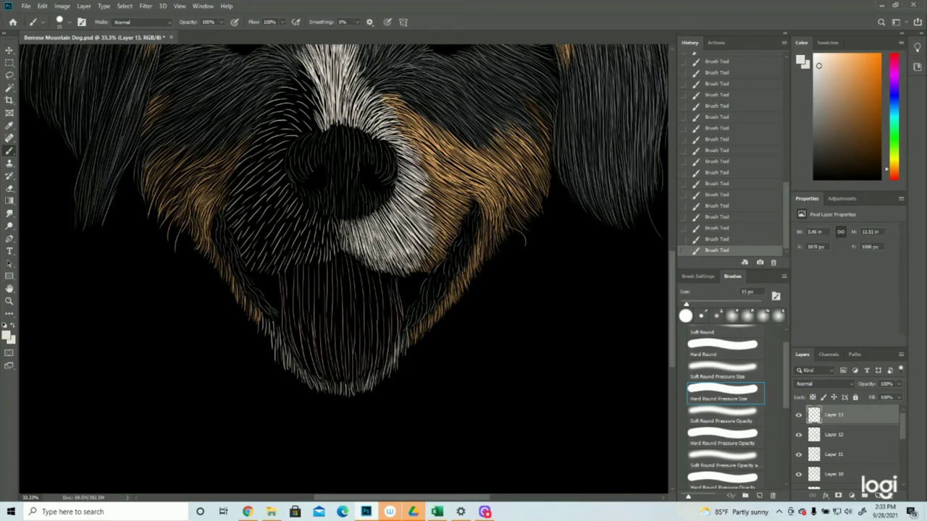
{"action": "mouse_move", "coordinate": [284, 329]}
{"action": "left_mouse_down"}
{"action": "mouse_move", "coordinate": [271, 355]}
{"action": "mouse_move", "coordinate": [262, 337]}
{"action": "left_mouse_up"}
{"action": "mouse_move", "coordinate": [266, 310]}
{"action": "left_mouse_down"}
{"action": "mouse_move", "coordinate": [256, 333]}
{"action": "mouse_move", "coordinate": [266, 352]}
{"action": "left_mouse_up"}
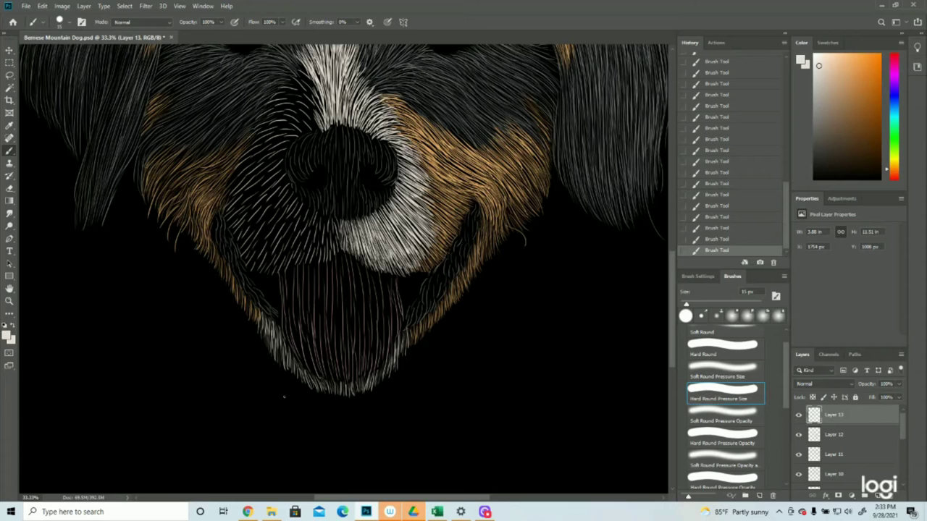
Fill the left side of the nose bridge with off-white fur strokes fanning outward above the nose
{"action": "left_click", "coordinate": [9, 302]}
{"action": "left_click", "coordinate": [432, 337], "text": "alt"}
{"action": "left_click", "coordinate": [432, 338], "text": "alt"}
{"action": "left_click", "coordinate": [432, 337], "text": "alt"}
{"action": "left_click", "coordinate": [355, 293]}
{"action": "left_click", "coordinate": [355, 293]}
{"action": "left_click", "coordinate": [354, 293]}
{"action": "left_click", "coordinate": [8, 152]}
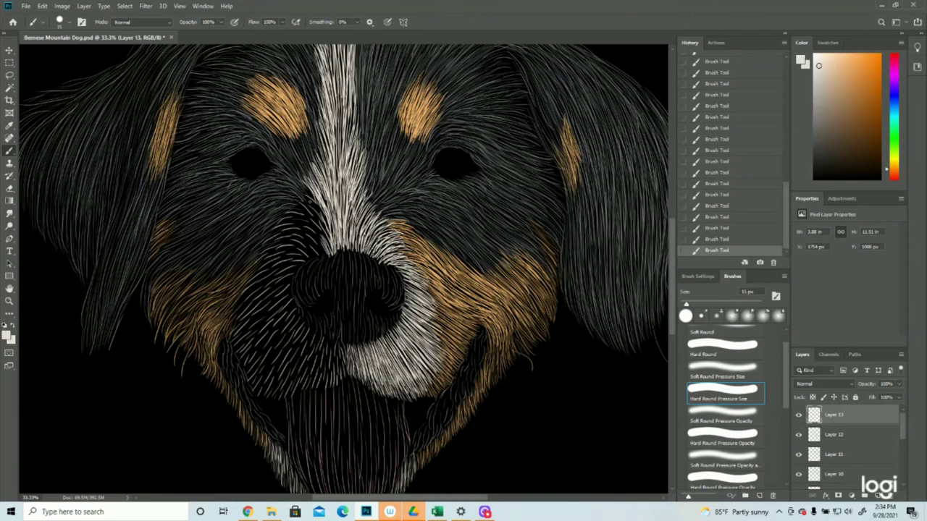
{"action": "left_click_drag", "start_coordinate": [311, 210], "coordinate": [302, 204]}
{"action": "left_click_drag", "start_coordinate": [314, 218], "coordinate": [302, 199]}
{"action": "mouse_move", "coordinate": [316, 208]}
{"action": "left_mouse_down"}
{"action": "mouse_move", "coordinate": [300, 196]}
{"action": "mouse_move", "coordinate": [299, 217]}
{"action": "mouse_move", "coordinate": [303, 205]}
{"action": "mouse_move", "coordinate": [295, 209]}
{"action": "left_mouse_up"}
{"action": "left_click_drag", "start_coordinate": [332, 200], "coordinate": [296, 256]}
{"action": "left_click_drag", "start_coordinate": [336, 220], "coordinate": [330, 238]}
Paint off-white fur strokes over the left muzzle, from the upper lip up to the fur beside the nose
{"action": "left_click_drag", "start_coordinate": [348, 346], "coordinate": [336, 365]}
{"action": "left_click_drag", "start_coordinate": [339, 338], "coordinate": [331, 363]}
{"action": "left_click_drag", "start_coordinate": [333, 335], "coordinate": [322, 368]}
{"action": "mouse_move", "coordinate": [327, 354]}
{"action": "left_mouse_down"}
{"action": "mouse_move", "coordinate": [327, 384]}
{"action": "mouse_move", "coordinate": [336, 370]}
{"action": "mouse_move", "coordinate": [341, 381]}
{"action": "left_mouse_up"}
{"action": "mouse_move", "coordinate": [348, 358]}
{"action": "left_mouse_down"}
{"action": "mouse_move", "coordinate": [339, 380]}
{"action": "mouse_move", "coordinate": [317, 391]}
{"action": "left_mouse_up"}
{"action": "left_click_drag", "start_coordinate": [321, 344], "coordinate": [313, 391]}
{"action": "left_click_drag", "start_coordinate": [321, 362], "coordinate": [317, 379]}
{"action": "left_click_drag", "start_coordinate": [317, 346], "coordinate": [310, 384]}
{"action": "left_click_drag", "start_coordinate": [313, 332], "coordinate": [297, 401]}
{"action": "mouse_move", "coordinate": [303, 326]}
{"action": "left_mouse_down"}
{"action": "mouse_move", "coordinate": [288, 398]}
{"action": "mouse_move", "coordinate": [287, 381]}
{"action": "left_mouse_up"}
{"action": "left_click_drag", "start_coordinate": [292, 316], "coordinate": [278, 388]}
{"action": "mouse_move", "coordinate": [295, 215]}
{"action": "left_mouse_down"}
{"action": "mouse_move", "coordinate": [279, 215]}
{"action": "mouse_move", "coordinate": [305, 219]}
{"action": "left_mouse_up"}
{"action": "mouse_move", "coordinate": [285, 218]}
{"action": "left_mouse_down"}
{"action": "mouse_move", "coordinate": [310, 225]}
{"action": "mouse_move", "coordinate": [280, 227]}
{"action": "left_mouse_up"}
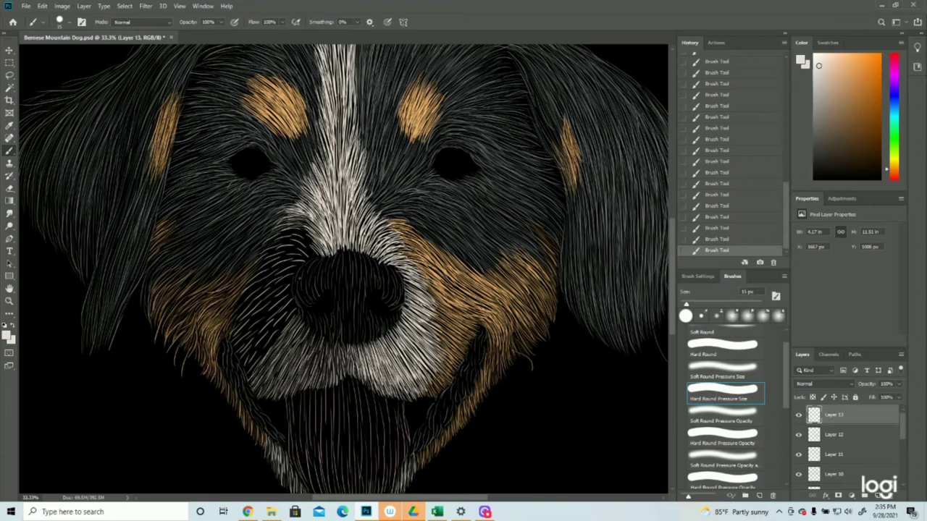
{"action": "mouse_move", "coordinate": [307, 233]}
{"action": "left_mouse_down"}
{"action": "mouse_move", "coordinate": [262, 262]}
{"action": "mouse_move", "coordinate": [242, 295]}
{"action": "mouse_move", "coordinate": [240, 355]}
{"action": "left_mouse_up"}
Thicken the off-white fur at the upper left of the muzzle, beside the top of the nose
{"action": "left_click", "coordinate": [9, 302]}
{"action": "left_click_drag", "start_coordinate": [372, 290], "coordinate": [365, 291]}
{"action": "left_click", "coordinate": [8, 152]}
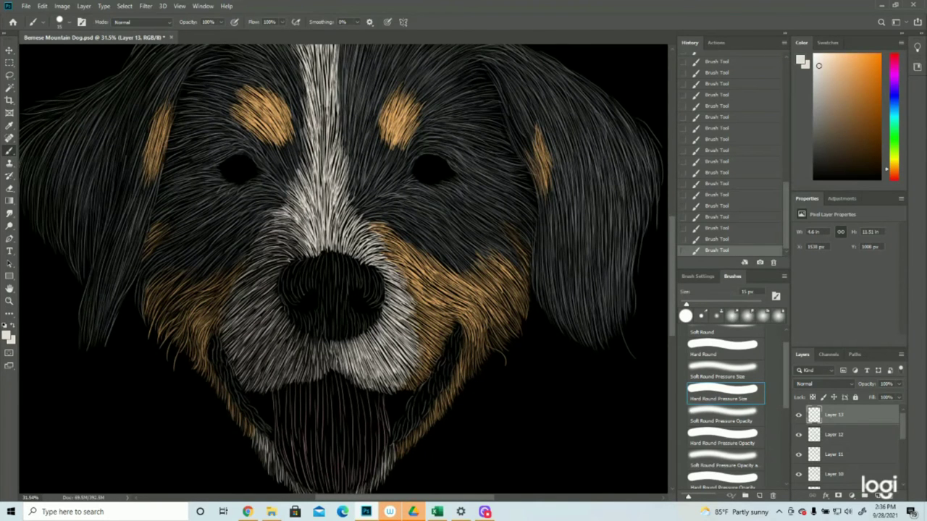
{"action": "mouse_move", "coordinate": [301, 250]}
{"action": "left_mouse_down"}
{"action": "mouse_move", "coordinate": [278, 259]}
{"action": "mouse_move", "coordinate": [277, 237]}
{"action": "left_mouse_up"}
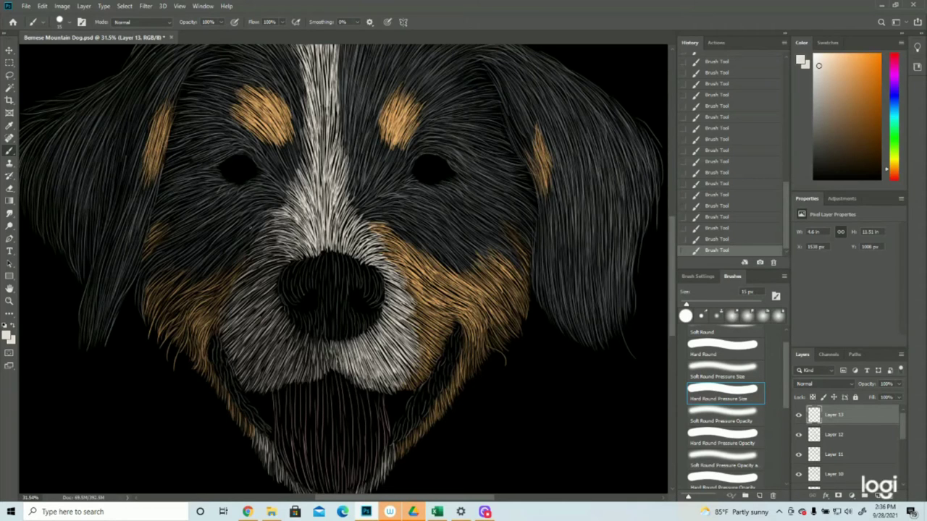
{"action": "mouse_move", "coordinate": [303, 238]}
{"action": "left_mouse_down"}
{"action": "mouse_move", "coordinate": [270, 220]}
{"action": "mouse_move", "coordinate": [270, 230]}
{"action": "mouse_move", "coordinate": [258, 228]}
{"action": "mouse_move", "coordinate": [274, 254]}
{"action": "mouse_move", "coordinate": [256, 231]}
{"action": "left_mouse_up"}
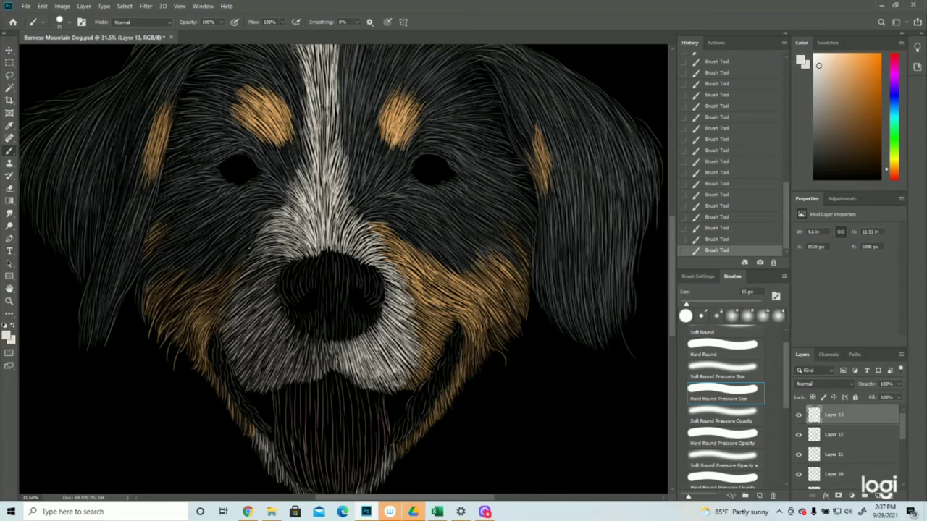
{"action": "left_click_drag", "start_coordinate": [288, 261], "coordinate": [252, 276]}
{"action": "mouse_move", "coordinate": [280, 261]}
{"action": "left_mouse_down"}
{"action": "mouse_move", "coordinate": [244, 287]}
{"action": "mouse_move", "coordinate": [261, 247]}
{"action": "left_mouse_up"}
{"action": "mouse_move", "coordinate": [289, 248]}
{"action": "left_mouse_down"}
{"action": "mouse_move", "coordinate": [264, 241]}
{"action": "mouse_move", "coordinate": [245, 294]}
{"action": "left_mouse_up"}
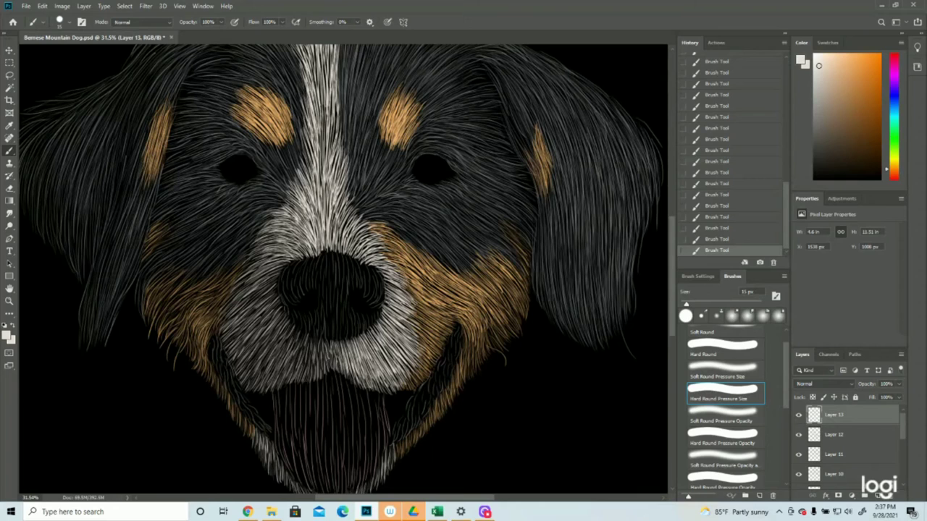
Layer denser off-white strokes over the left upper lip, from below the nose toward the mouth corner
{"action": "left_click_drag", "start_coordinate": [321, 345], "coordinate": [323, 368]}
{"action": "left_click_drag", "start_coordinate": [311, 347], "coordinate": [303, 372]}
{"action": "mouse_move", "coordinate": [307, 338]}
{"action": "left_mouse_down"}
{"action": "mouse_move", "coordinate": [291, 376]}
{"action": "mouse_move", "coordinate": [307, 374]}
{"action": "mouse_move", "coordinate": [271, 384]}
{"action": "left_mouse_up"}
{"action": "left_click_drag", "start_coordinate": [299, 338], "coordinate": [270, 373]}
{"action": "left_click_drag", "start_coordinate": [295, 332], "coordinate": [265, 371]}
{"action": "mouse_move", "coordinate": [282, 340]}
{"action": "left_mouse_down"}
{"action": "mouse_move", "coordinate": [265, 368]}
{"action": "mouse_move", "coordinate": [269, 378]}
{"action": "left_mouse_up"}
{"action": "left_click_drag", "start_coordinate": [295, 343], "coordinate": [272, 383]}
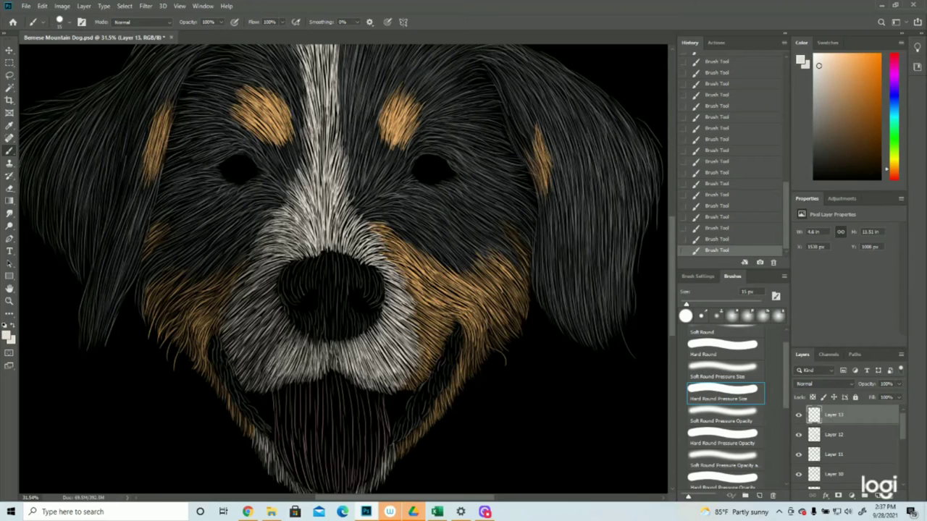
{"action": "mouse_move", "coordinate": [285, 332]}
{"action": "left_mouse_down"}
{"action": "mouse_move", "coordinate": [262, 371]}
{"action": "mouse_move", "coordinate": [282, 343]}
{"action": "left_mouse_up"}
{"action": "left_click_drag", "start_coordinate": [285, 329], "coordinate": [261, 360]}
{"action": "mouse_move", "coordinate": [285, 318]}
{"action": "left_mouse_down"}
{"action": "mouse_move", "coordinate": [246, 357]}
{"action": "mouse_move", "coordinate": [260, 379]}
{"action": "left_mouse_up"}
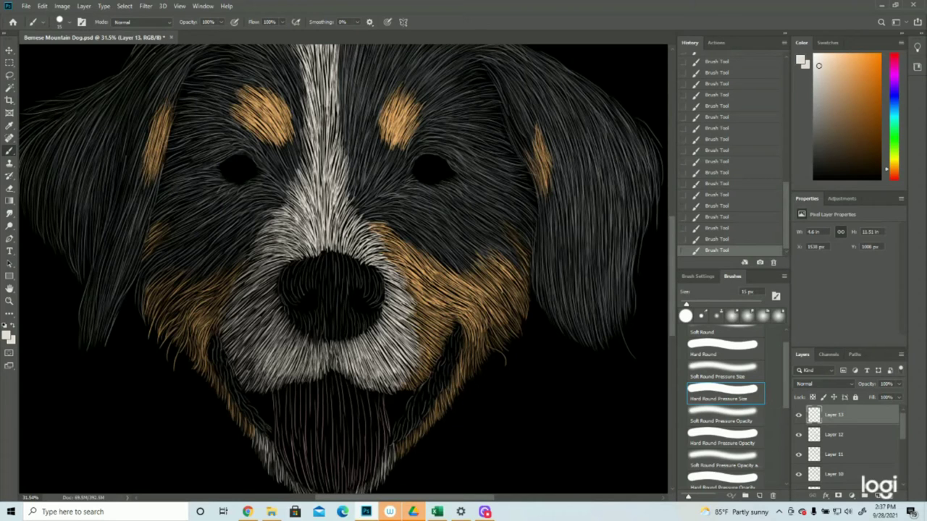
Layer denser off-white strokes over the outer left muzzle between the nose and the orange cheek
{"action": "left_click_drag", "start_coordinate": [269, 327], "coordinate": [249, 348]}
{"action": "left_click_drag", "start_coordinate": [278, 306], "coordinate": [238, 350]}
{"action": "left_click_drag", "start_coordinate": [278, 305], "coordinate": [251, 346]}
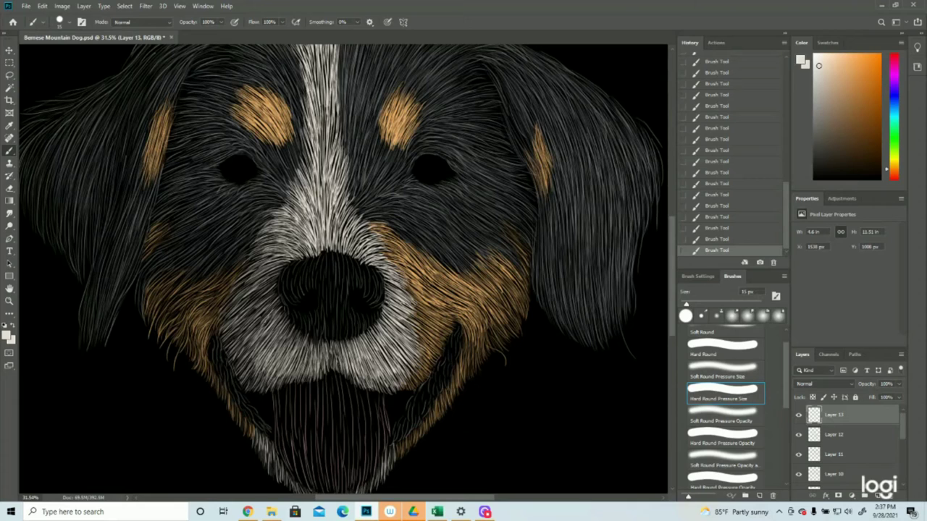
{"action": "left_click_drag", "start_coordinate": [278, 309], "coordinate": [248, 344]}
{"action": "mouse_move", "coordinate": [275, 304]}
{"action": "left_mouse_down"}
{"action": "mouse_move", "coordinate": [242, 337]}
{"action": "mouse_move", "coordinate": [233, 335]}
{"action": "mouse_move", "coordinate": [239, 319]}
{"action": "mouse_move", "coordinate": [236, 326]}
{"action": "left_mouse_up"}
{"action": "left_click_drag", "start_coordinate": [274, 286], "coordinate": [234, 312]}
{"action": "mouse_move", "coordinate": [275, 274]}
{"action": "left_mouse_down"}
{"action": "mouse_move", "coordinate": [233, 310]}
{"action": "mouse_move", "coordinate": [240, 317]}
{"action": "left_mouse_up"}
Touch up thin spots with off-white strokes on the lower left muzzle and around the nose bridge
{"action": "scroll", "coordinate": [356, 259], "scroll_direction": "down", "scroll_amount": 2}
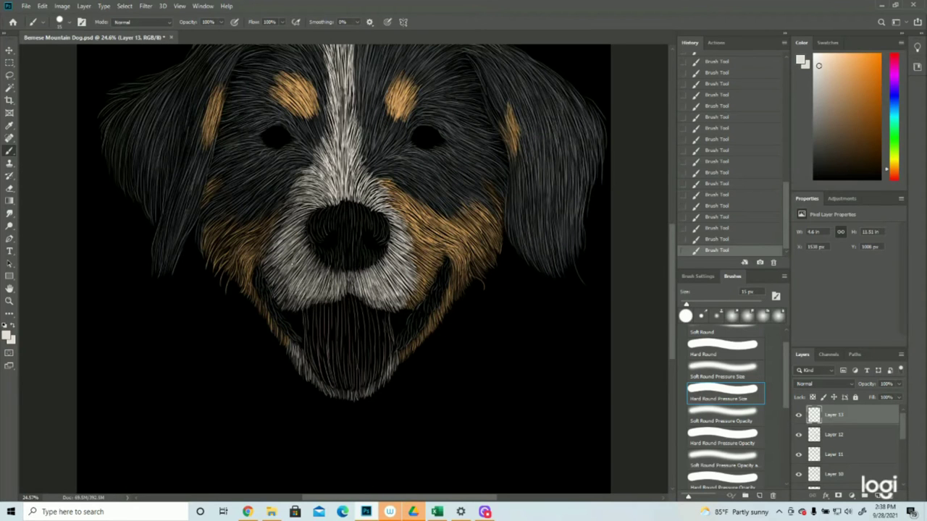
{"action": "mouse_move", "coordinate": [285, 262]}
{"action": "left_mouse_down"}
{"action": "mouse_move", "coordinate": [274, 281]}
{"action": "mouse_move", "coordinate": [263, 278]}
{"action": "mouse_move", "coordinate": [278, 301]}
{"action": "left_mouse_up"}
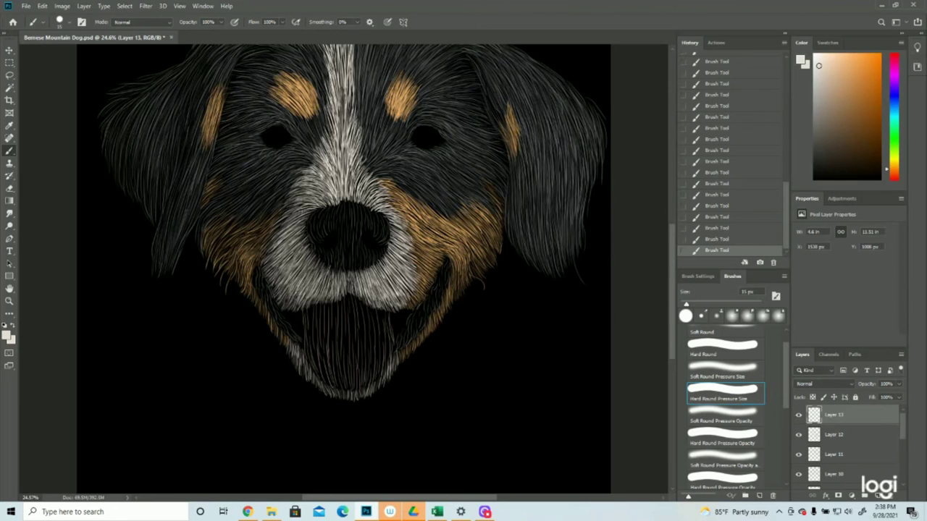
{"action": "scroll", "coordinate": [355, 268], "scroll_direction": "up", "scroll_amount": 2}
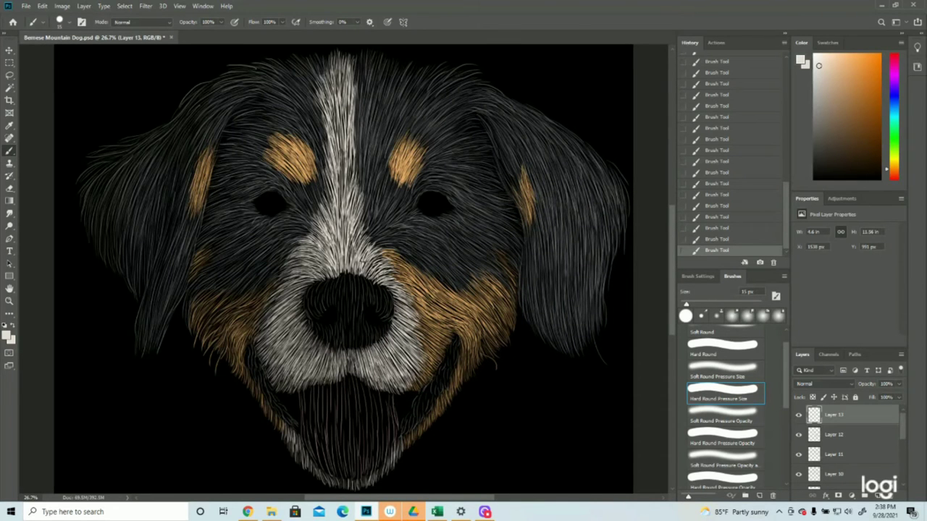
{"action": "mouse_move", "coordinate": [365, 273]}
{"action": "left_mouse_down"}
{"action": "mouse_move", "coordinate": [377, 258]}
{"action": "mouse_move", "coordinate": [370, 283]}
{"action": "left_mouse_up"}
{"action": "left_click_drag", "start_coordinate": [355, 229], "coordinate": [349, 267]}
{"action": "left_click_drag", "start_coordinate": [364, 224], "coordinate": [358, 246]}
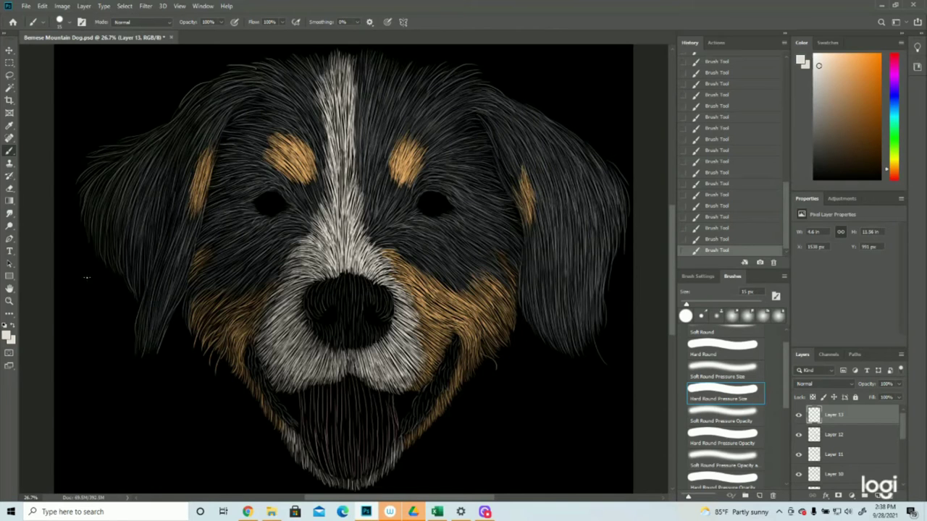
Check the whole portrait at a reduced size and save the document
{"action": "left_click", "coordinate": [9, 301]}
{"action": "left_click_drag", "start_coordinate": [365, 295], "coordinate": [297, 290]}
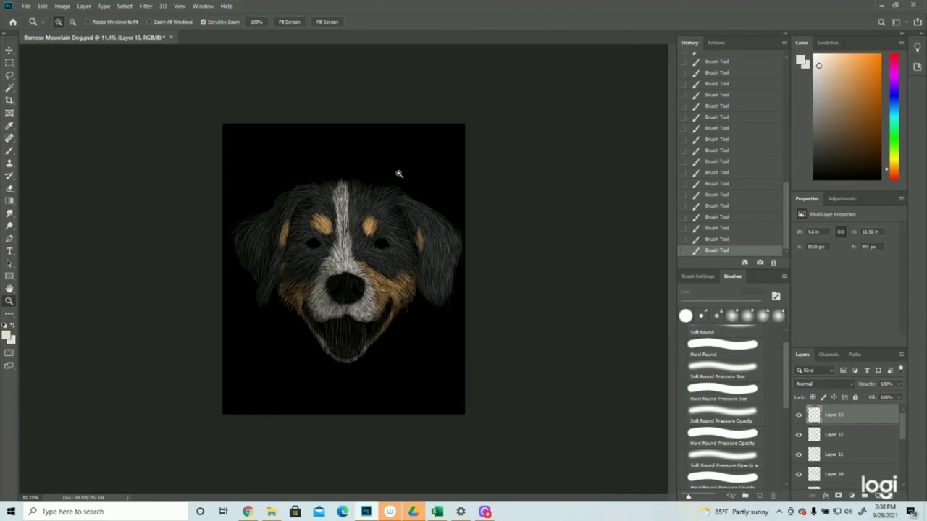
{"action": "left_click", "coordinate": [399, 174]}
{"action": "left_click", "coordinate": [398, 173]}
{"action": "left_click", "coordinate": [399, 173]}
{"action": "left_click", "coordinate": [26, 6]}
{"action": "left_click", "coordinate": [31, 105]}
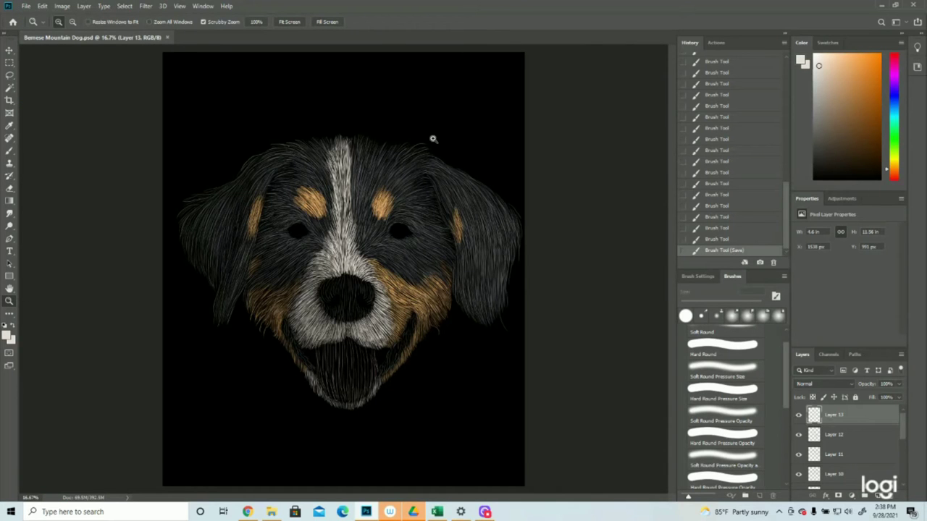
Set the foreground color to the gray swatch on the temporarily shown Layer 5, and add a new layer above Layer 13
{"action": "left_click_drag", "start_coordinate": [392, 119], "coordinate": [404, 134]}
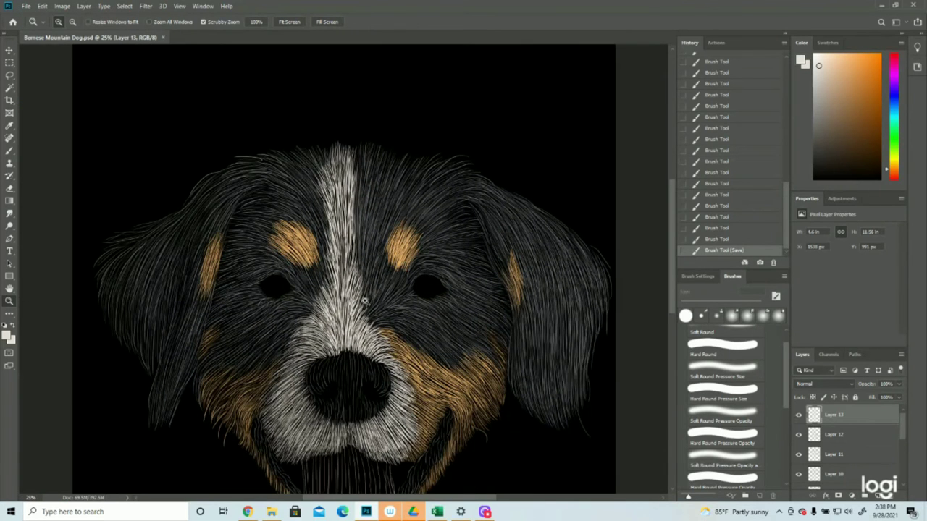
{"action": "left_click_drag", "start_coordinate": [367, 303], "coordinate": [340, 297]}
{"action": "left_click_drag", "start_coordinate": [344, 362], "coordinate": [382, 341]}
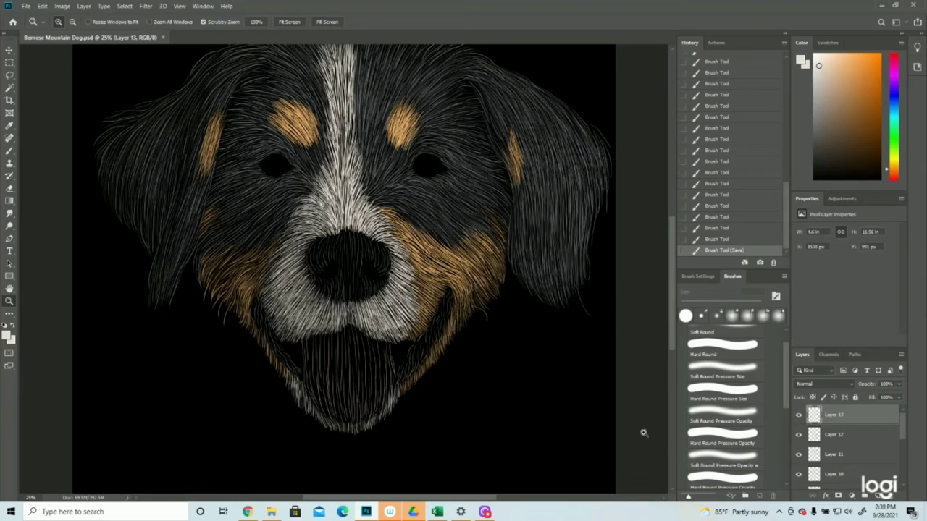
{"action": "scroll", "coordinate": [797, 458], "scroll_direction": "down", "scroll_amount": 3}
{"action": "left_click", "coordinate": [798, 455]}
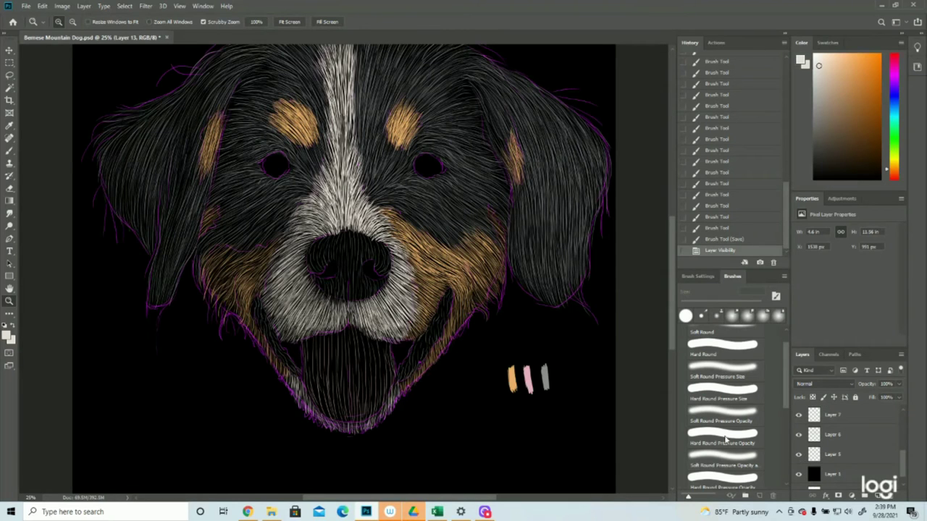
{"action": "left_click", "coordinate": [8, 332]}
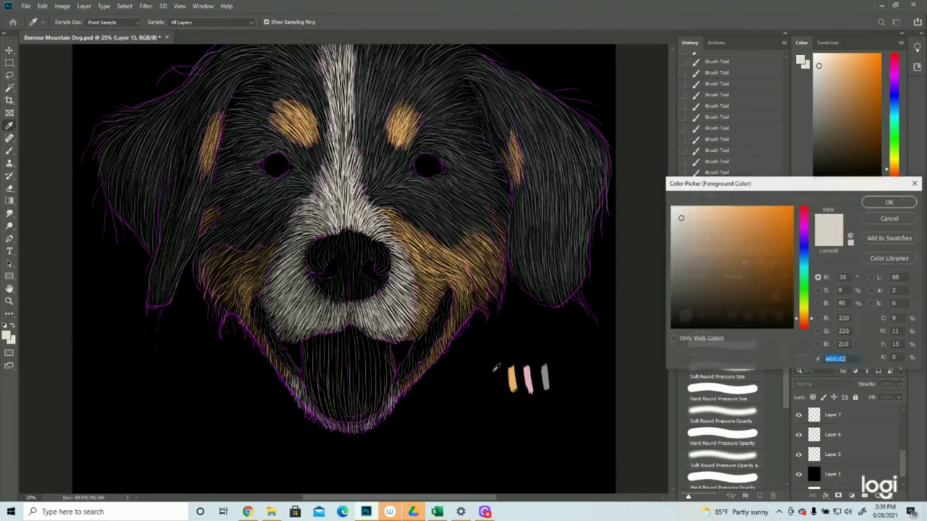
{"action": "left_click", "coordinate": [544, 375]}
{"action": "left_click", "coordinate": [889, 201]}
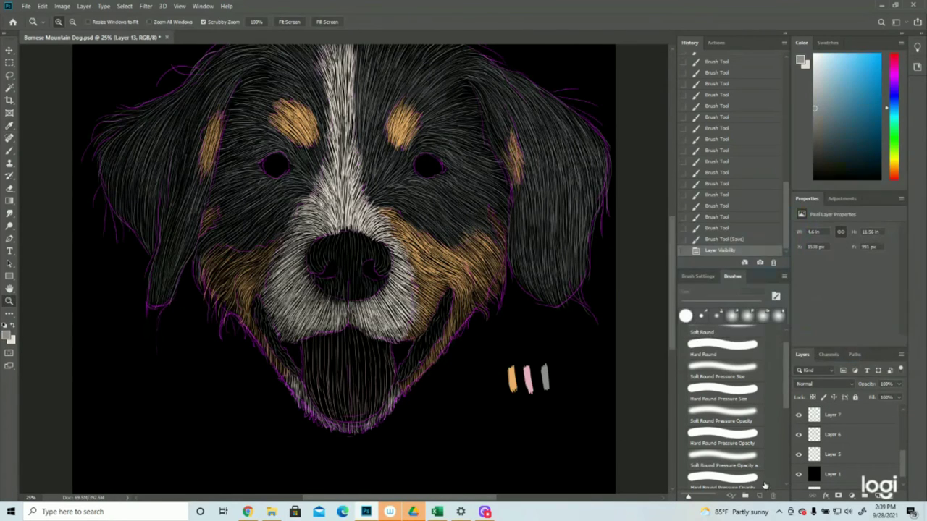
{"action": "left_click", "coordinate": [799, 455]}
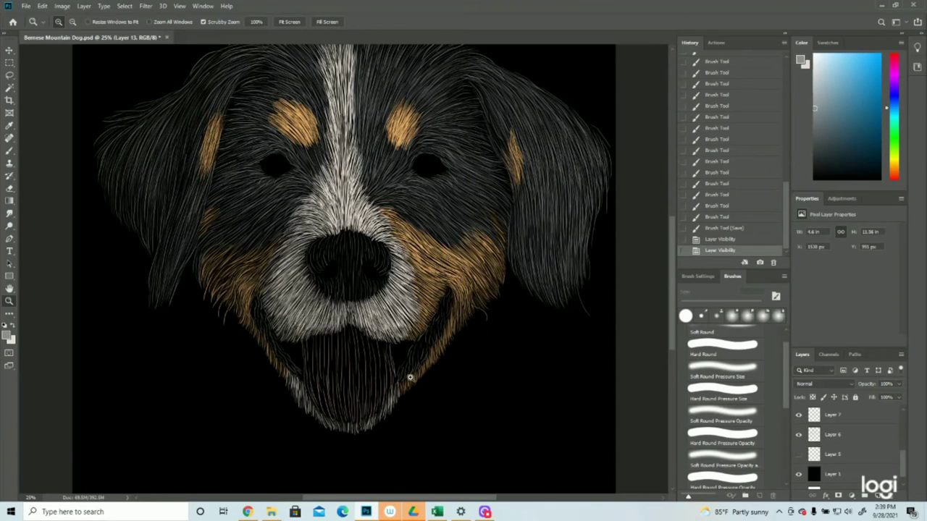
{"action": "left_click", "coordinate": [405, 275], "text": "alt"}
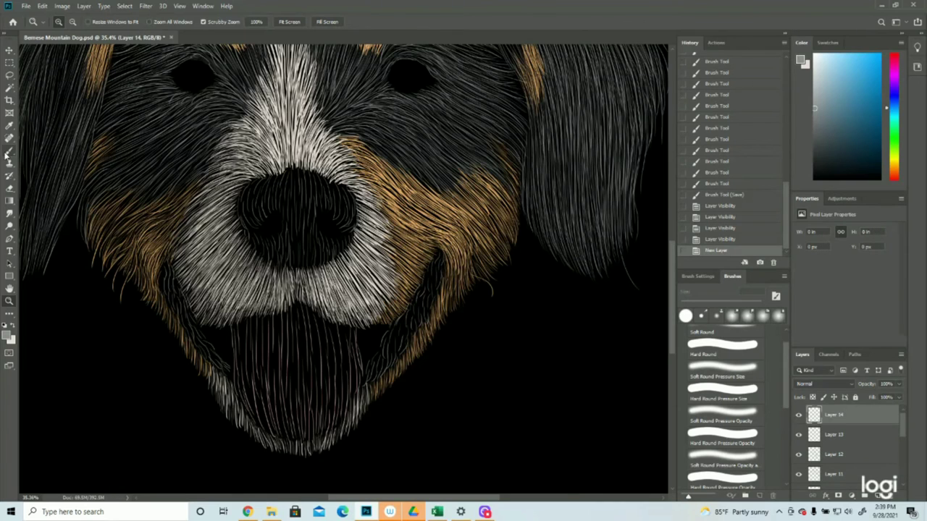
Brush short gray strokes in the dark mouth corners on both sides of the tongue, on Layer 14
{"action": "left_click", "coordinate": [9, 152]}
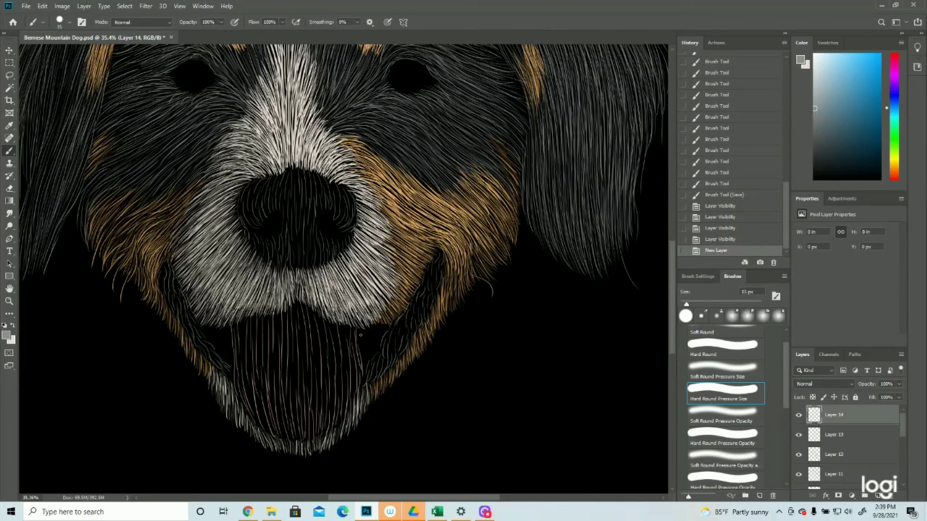
{"action": "left_click_drag", "start_coordinate": [359, 330], "coordinate": [366, 347]}
{"action": "mouse_move", "coordinate": [361, 345]}
{"action": "left_mouse_down"}
{"action": "mouse_move", "coordinate": [366, 351]}
{"action": "mouse_move", "coordinate": [359, 343]}
{"action": "left_mouse_up"}
{"action": "left_click_drag", "start_coordinate": [230, 330], "coordinate": [224, 345]}
{"action": "left_click_drag", "start_coordinate": [231, 345], "coordinate": [225, 350]}
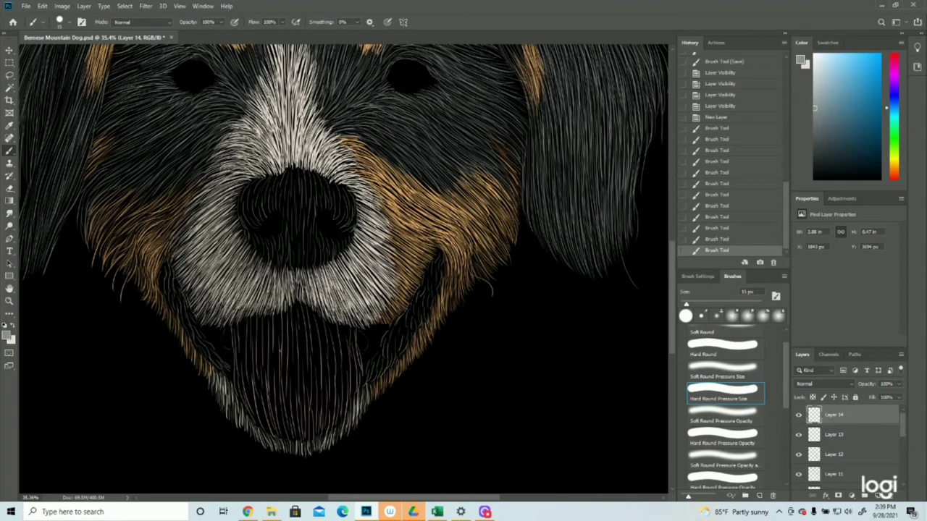
{"action": "left_click_drag", "start_coordinate": [366, 333], "coordinate": [365, 345]}
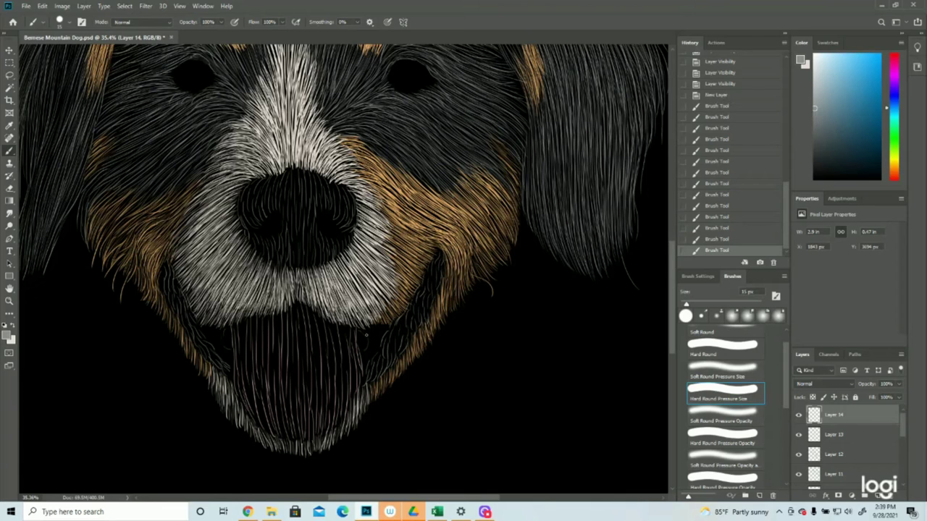
Lasso the gray strokes in the mouth corner right of the tongue, clear them and deselect
{"action": "left_click", "coordinate": [9, 74]}
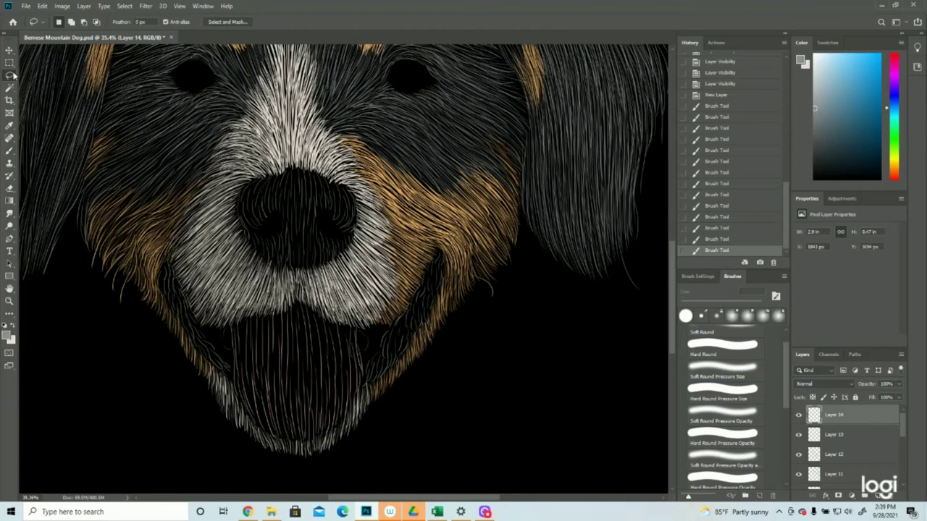
{"action": "mouse_move", "coordinate": [353, 328]}
{"action": "left_mouse_down"}
{"action": "mouse_move", "coordinate": [376, 343]}
{"action": "mouse_move", "coordinate": [348, 351]}
{"action": "mouse_move", "coordinate": [348, 329]}
{"action": "left_mouse_up"}
{"action": "key", "text": "Delete"}
{"action": "key", "text": "ctrl+d"}
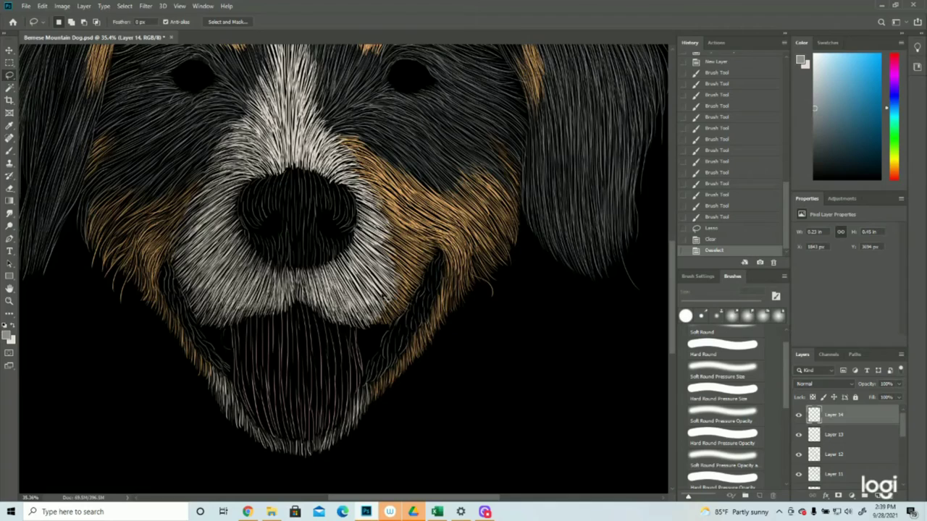
Examine the mouth corners and nose up close, comparing the drawing with Layer 14 hidden and shown
{"action": "key", "text": "z"}
{"action": "key", "text": "ctrl+0"}
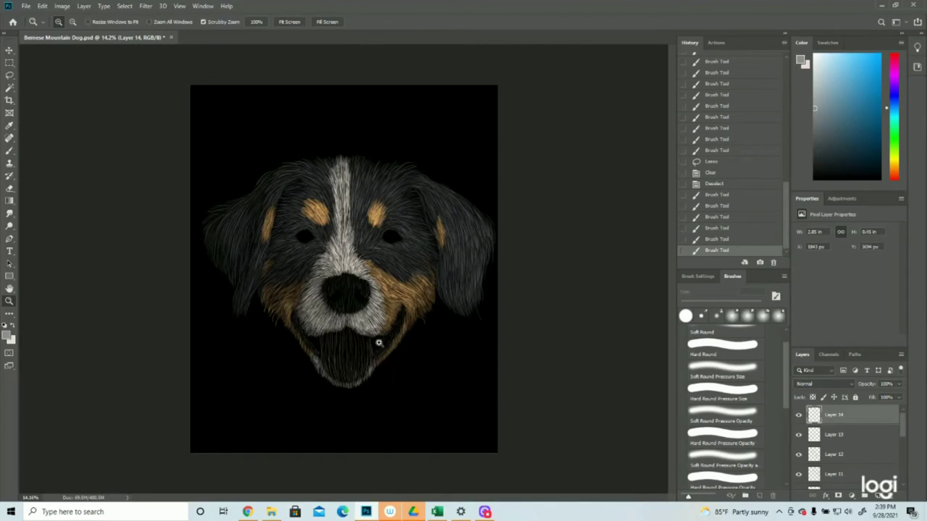
{"action": "left_click_drag", "start_coordinate": [382, 360], "coordinate": [414, 354]}
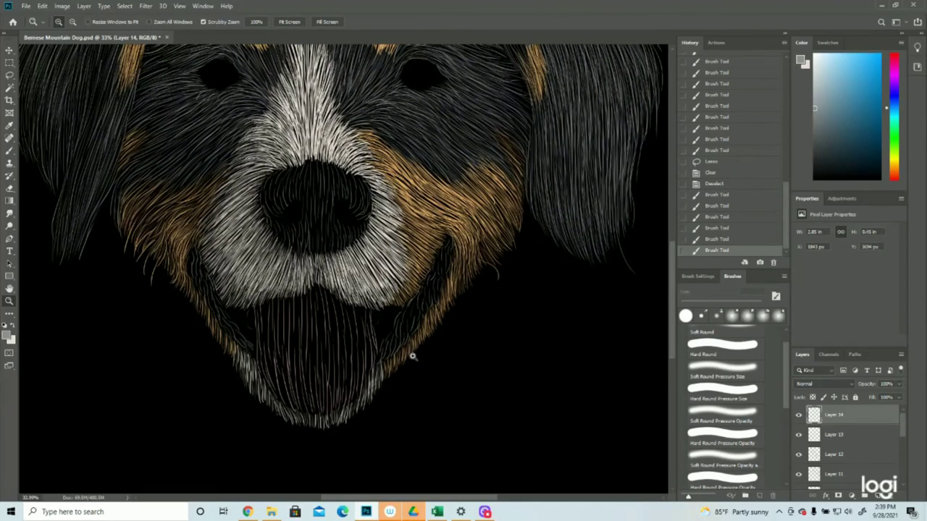
{"action": "left_click_drag", "start_coordinate": [353, 355], "coordinate": [434, 261]}
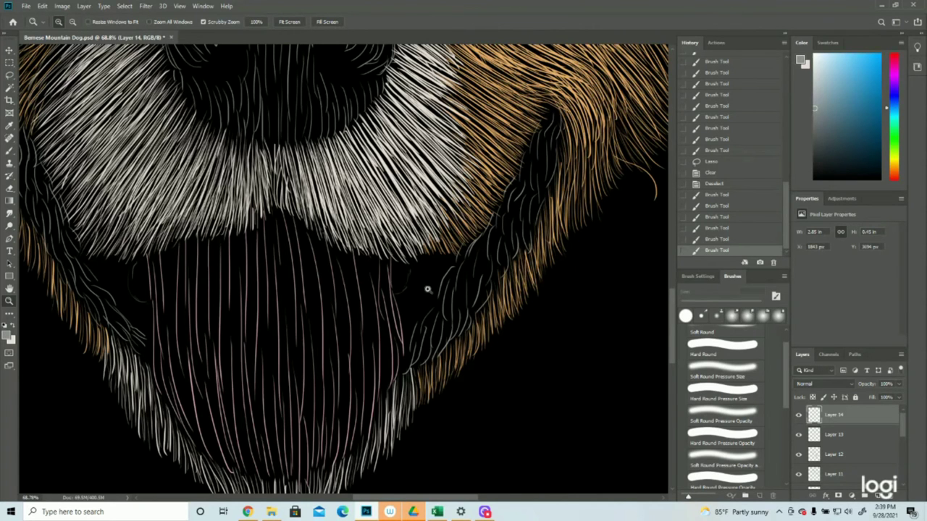
{"action": "left_click_drag", "start_coordinate": [415, 290], "coordinate": [358, 343]}
{"action": "left_click", "coordinate": [799, 416]}
{"action": "left_click", "coordinate": [798, 415]}
{"action": "left_click_drag", "start_coordinate": [359, 189], "coordinate": [359, 190]}
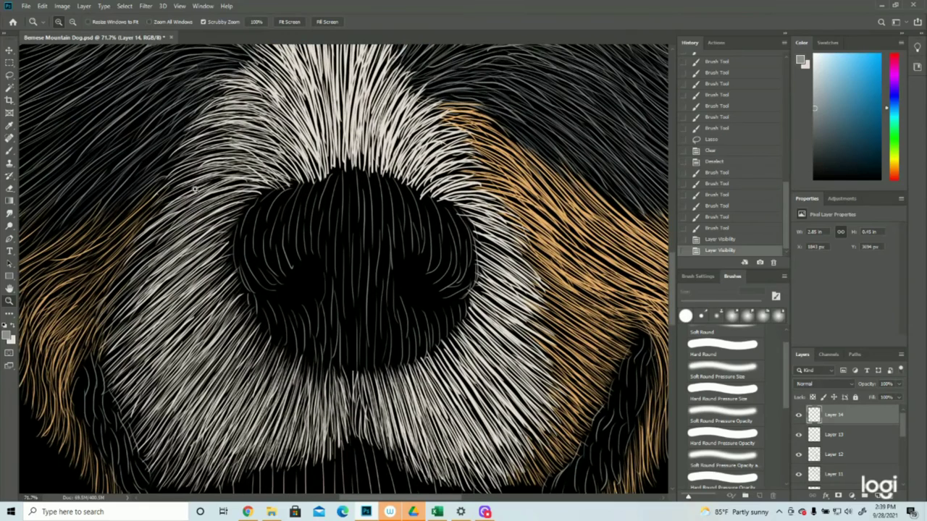
Fill the nose with denser gray strokes following its contours, from the right wing around both nostrils
{"action": "left_click", "coordinate": [9, 150]}
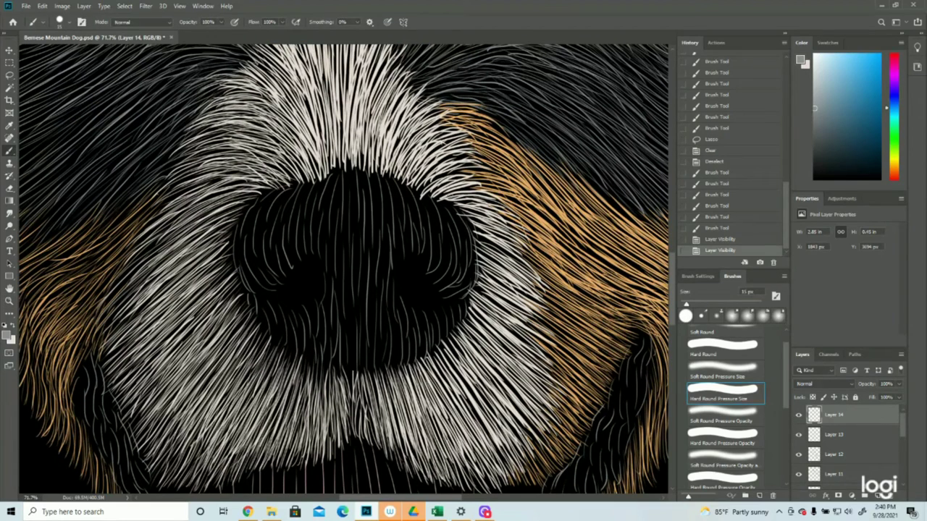
{"action": "mouse_move", "coordinate": [444, 209]}
{"action": "left_mouse_down"}
{"action": "mouse_move", "coordinate": [472, 251]}
{"action": "mouse_move", "coordinate": [462, 245]}
{"action": "left_mouse_up"}
{"action": "mouse_move", "coordinate": [452, 214]}
{"action": "left_mouse_down"}
{"action": "mouse_move", "coordinate": [465, 259]}
{"action": "mouse_move", "coordinate": [463, 248]}
{"action": "mouse_move", "coordinate": [475, 245]}
{"action": "left_mouse_up"}
{"action": "mouse_move", "coordinate": [453, 207]}
{"action": "left_mouse_down"}
{"action": "mouse_move", "coordinate": [471, 235]}
{"action": "mouse_move", "coordinate": [481, 235]}
{"action": "mouse_move", "coordinate": [460, 283]}
{"action": "left_mouse_up"}
{"action": "mouse_move", "coordinate": [465, 246]}
{"action": "left_mouse_down"}
{"action": "mouse_move", "coordinate": [467, 289]}
{"action": "mouse_move", "coordinate": [452, 300]}
{"action": "left_mouse_up"}
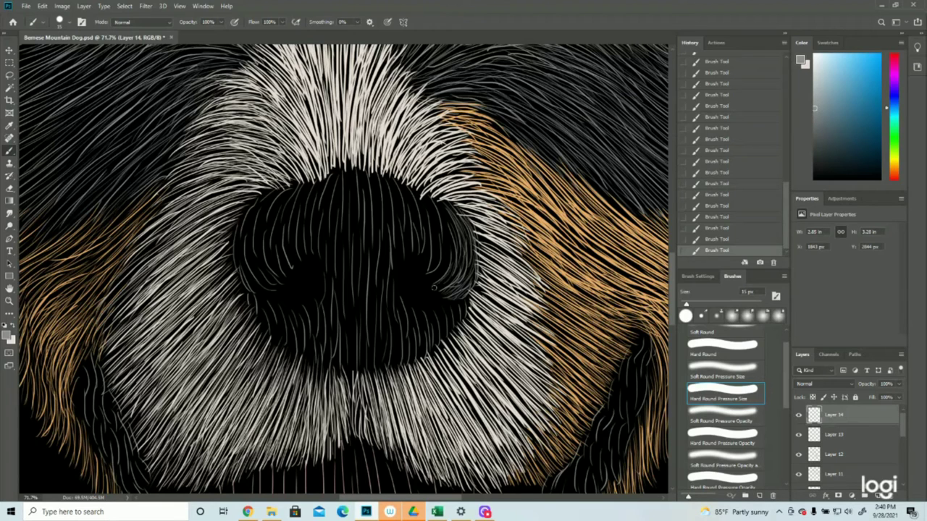
{"action": "mouse_move", "coordinate": [456, 273]}
{"action": "left_mouse_down"}
{"action": "mouse_move", "coordinate": [433, 206]}
{"action": "mouse_move", "coordinate": [409, 218]}
{"action": "mouse_move", "coordinate": [391, 312]}
{"action": "mouse_move", "coordinate": [415, 324]}
{"action": "mouse_move", "coordinate": [378, 181]}
{"action": "mouse_move", "coordinate": [362, 362]}
{"action": "mouse_move", "coordinate": [344, 362]}
{"action": "mouse_move", "coordinate": [326, 212]}
{"action": "mouse_move", "coordinate": [296, 253]}
{"action": "mouse_move", "coordinate": [242, 217]}
{"action": "mouse_move", "coordinate": [279, 282]}
{"action": "mouse_move", "coordinate": [328, 303]}
{"action": "mouse_move", "coordinate": [312, 358]}
{"action": "mouse_move", "coordinate": [282, 347]}
{"action": "mouse_move", "coordinate": [260, 298]}
{"action": "left_mouse_up"}
{"action": "key", "text": "z"}
{"action": "left_click", "coordinate": [382, 273], "text": "alt"}
{"action": "left_click", "coordinate": [383, 273]}
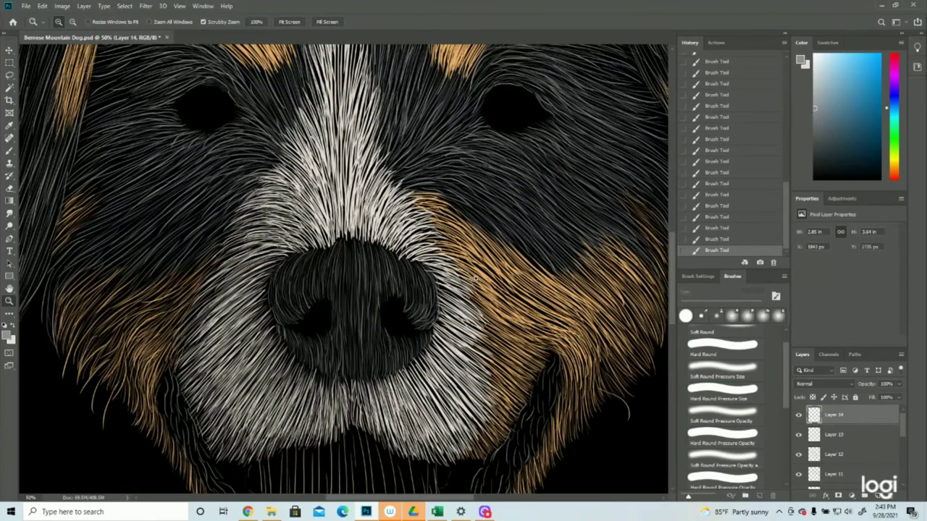
Add a new layer and brush gray strokes down the nose's center line between the nostrils, temporarily showing the Layer 5 outline as a guide
{"action": "left_click", "coordinate": [10, 150]}
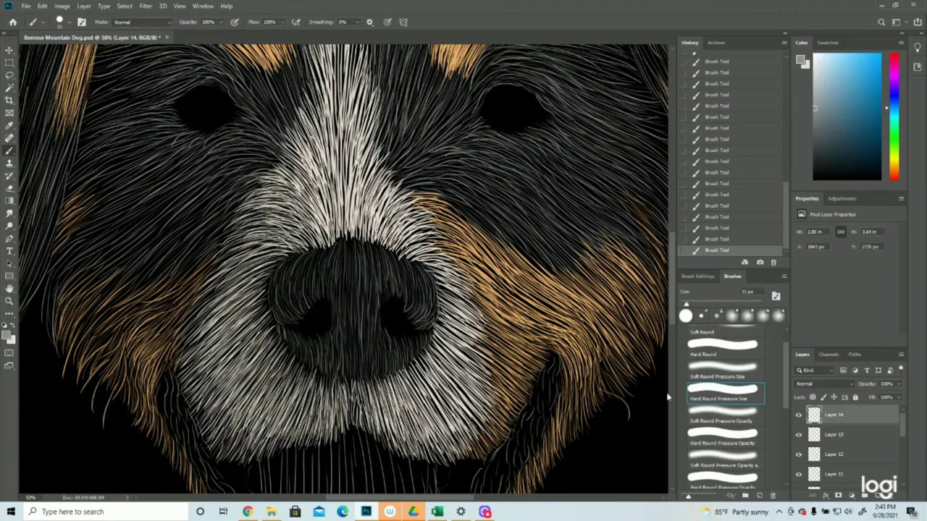
{"action": "left_click", "coordinate": [877, 495]}
{"action": "scroll", "coordinate": [841, 456], "scroll_direction": "down", "scroll_amount": 5}
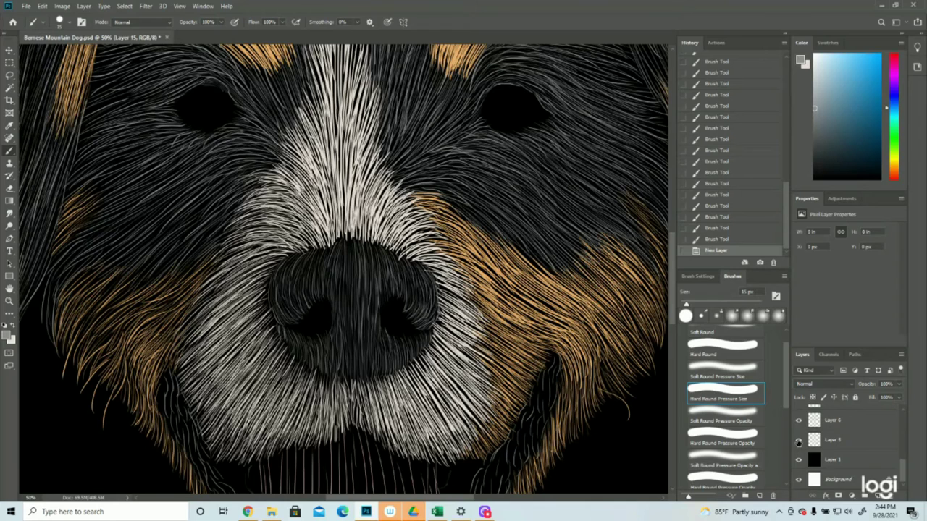
{"action": "left_click", "coordinate": [798, 439]}
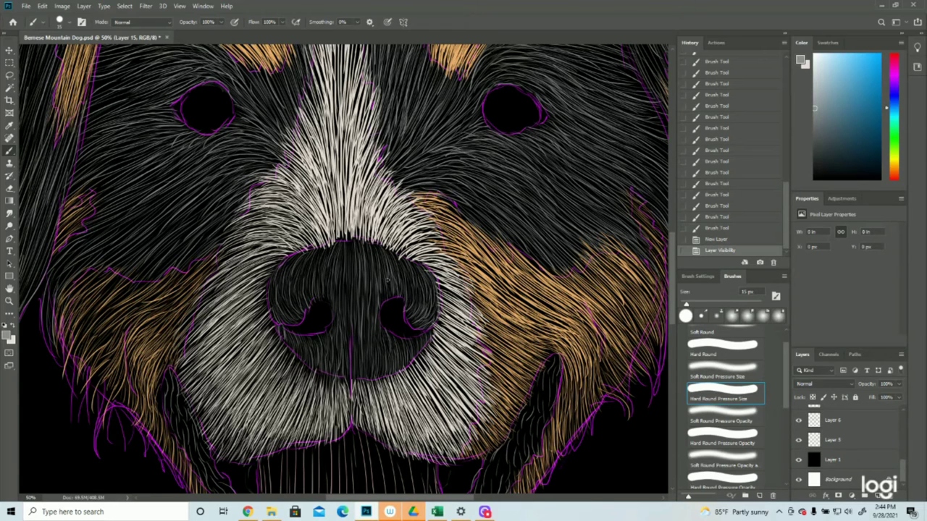
{"action": "left_click_drag", "start_coordinate": [351, 333], "coordinate": [350, 350]}
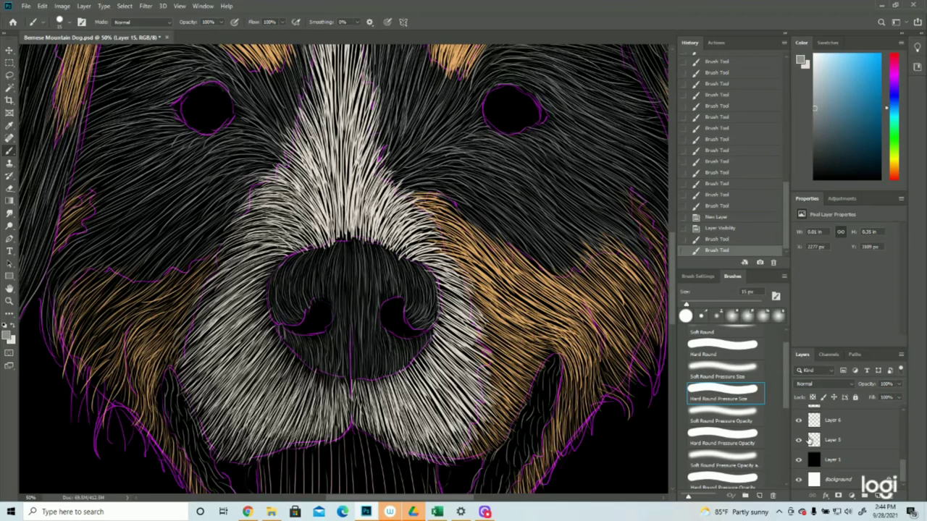
{"action": "left_click", "coordinate": [799, 440]}
{"action": "scroll", "coordinate": [828, 438], "scroll_direction": "up", "scroll_amount": 2}
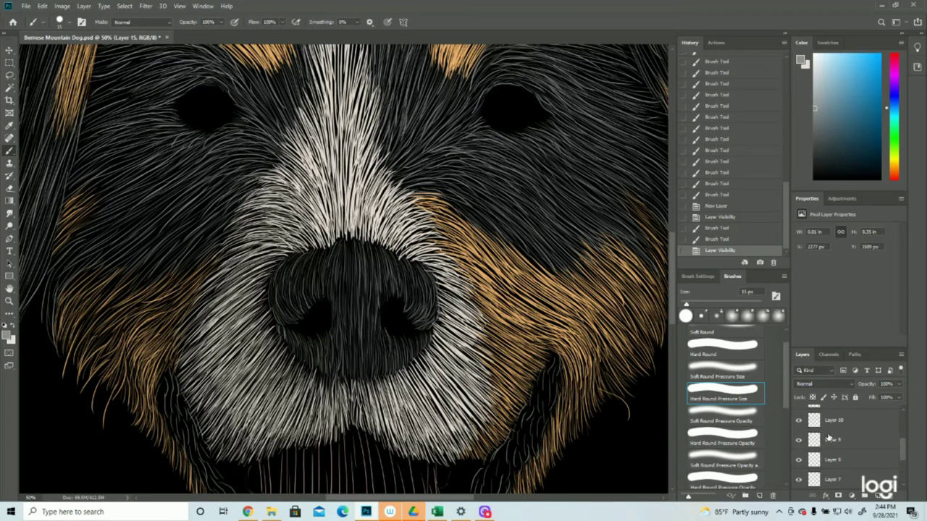
{"action": "left_click_drag", "start_coordinate": [353, 324], "coordinate": [350, 365]}
{"action": "left_click_drag", "start_coordinate": [352, 333], "coordinate": [351, 373]}
{"action": "left_click_drag", "start_coordinate": [352, 329], "coordinate": [350, 365]}
{"action": "left_click_drag", "start_coordinate": [352, 330], "coordinate": [351, 362]}
Layer gray highlight strokes over the right half of the nose, above, beside and below the right nostril
{"action": "left_click_drag", "start_coordinate": [381, 264], "coordinate": [394, 293]}
{"action": "left_click_drag", "start_coordinate": [389, 266], "coordinate": [402, 291]}
{"action": "left_click_drag", "start_coordinate": [399, 265], "coordinate": [410, 296]}
{"action": "left_click_drag", "start_coordinate": [411, 268], "coordinate": [414, 298]}
{"action": "mouse_move", "coordinate": [412, 271]}
{"action": "left_mouse_down"}
{"action": "mouse_move", "coordinate": [421, 306]}
{"action": "mouse_move", "coordinate": [433, 314]}
{"action": "mouse_move", "coordinate": [408, 302]}
{"action": "left_mouse_up"}
{"action": "left_click_drag", "start_coordinate": [373, 246], "coordinate": [390, 302]}
{"action": "left_click_drag", "start_coordinate": [365, 242], "coordinate": [379, 344]}
{"action": "left_click_drag", "start_coordinate": [381, 302], "coordinate": [392, 359]}
{"action": "mouse_move", "coordinate": [381, 318]}
{"action": "left_mouse_down"}
{"action": "mouse_move", "coordinate": [398, 352]}
{"action": "mouse_move", "coordinate": [407, 356]}
{"action": "mouse_move", "coordinate": [403, 336]}
{"action": "mouse_move", "coordinate": [410, 355]}
{"action": "mouse_move", "coordinate": [417, 351]}
{"action": "left_mouse_up"}
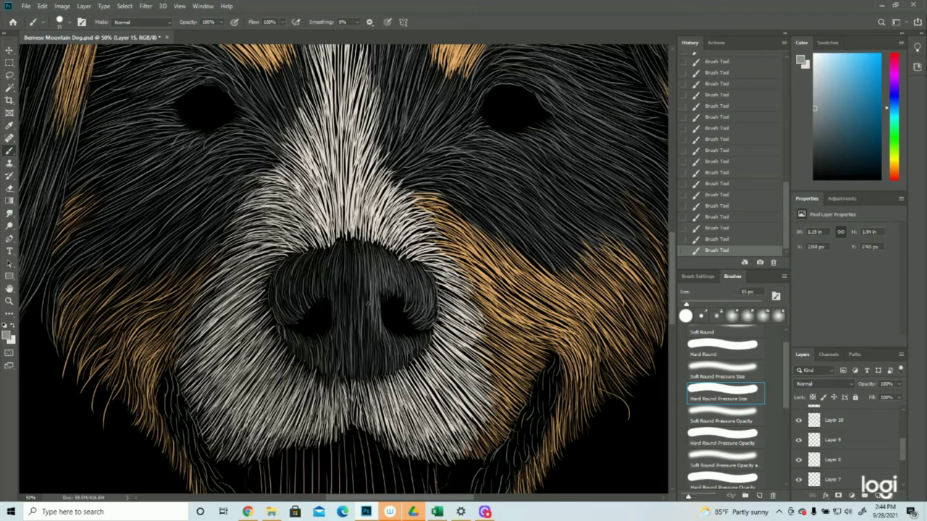
Brush long vertical gray strokes along the middle of the nose, between the center line and the right nostril
{"action": "left_click_drag", "start_coordinate": [368, 288], "coordinate": [368, 360]}
{"action": "left_click_drag", "start_coordinate": [366, 297], "coordinate": [365, 360]}
{"action": "left_click_drag", "start_coordinate": [365, 310], "coordinate": [364, 355]}
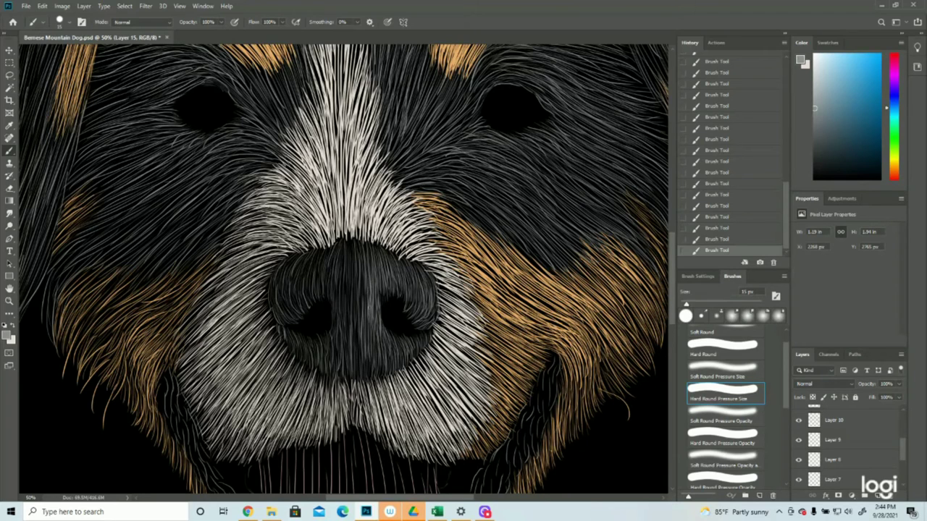
{"action": "left_click_drag", "start_coordinate": [370, 245], "coordinate": [363, 289]}
{"action": "mouse_move", "coordinate": [361, 242]}
{"action": "left_mouse_down"}
{"action": "mouse_move", "coordinate": [359, 315]}
{"action": "mouse_move", "coordinate": [353, 289]}
{"action": "left_mouse_up"}
{"action": "left_click_drag", "start_coordinate": [351, 240], "coordinate": [353, 332]}
{"action": "left_click_drag", "start_coordinate": [357, 280], "coordinate": [361, 336]}
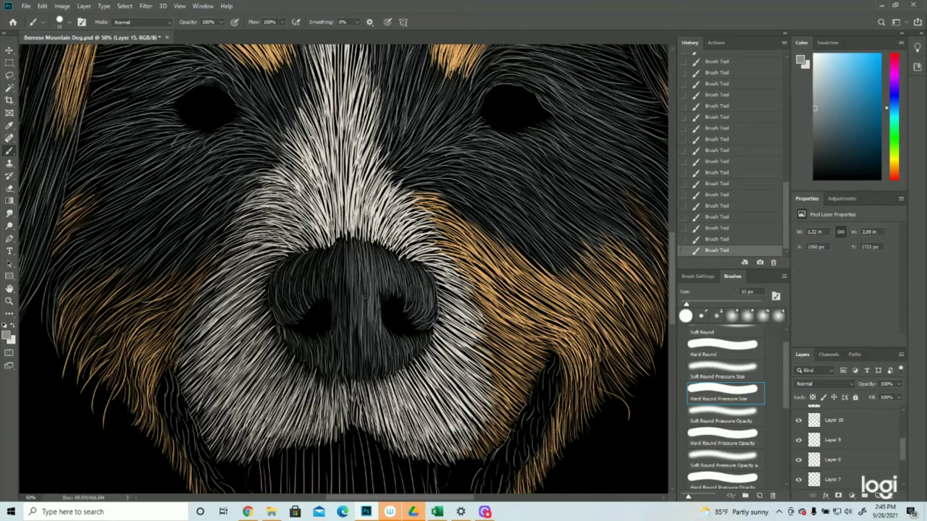
Thicken the lower middle of the nose with more vertical gray strokes right of the center line
{"action": "left_click_drag", "start_coordinate": [364, 291], "coordinate": [358, 365]}
{"action": "left_click_drag", "start_coordinate": [355, 329], "coordinate": [357, 356]}
{"action": "left_click_drag", "start_coordinate": [361, 337], "coordinate": [366, 375]}
{"action": "left_click_drag", "start_coordinate": [368, 342], "coordinate": [375, 368]}
{"action": "left_click_drag", "start_coordinate": [363, 284], "coordinate": [367, 325]}
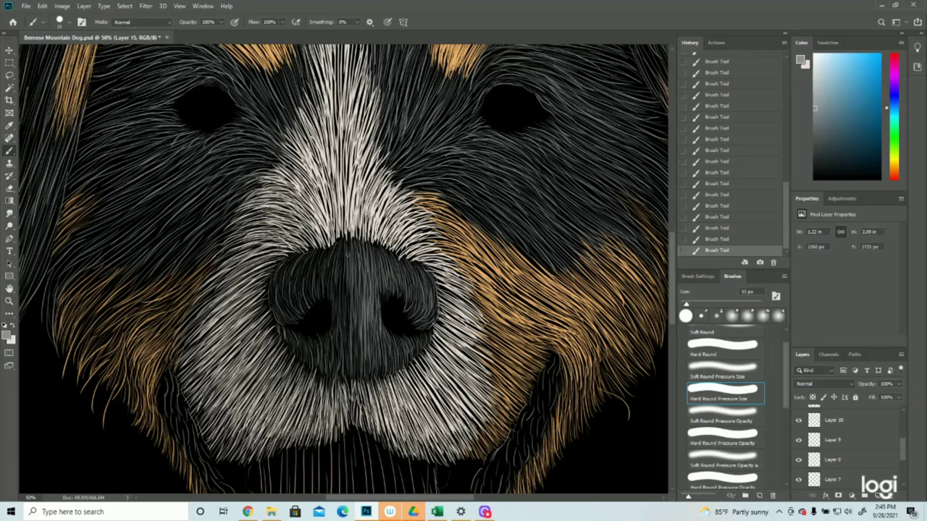
Add gray strokes just left of the nose's center line and over the area above the left nostril
{"action": "left_click_drag", "start_coordinate": [344, 248], "coordinate": [343, 310]}
{"action": "left_click_drag", "start_coordinate": [346, 270], "coordinate": [348, 337]}
{"action": "left_click_drag", "start_coordinate": [346, 300], "coordinate": [345, 354]}
{"action": "left_click_drag", "start_coordinate": [341, 322], "coordinate": [342, 351]}
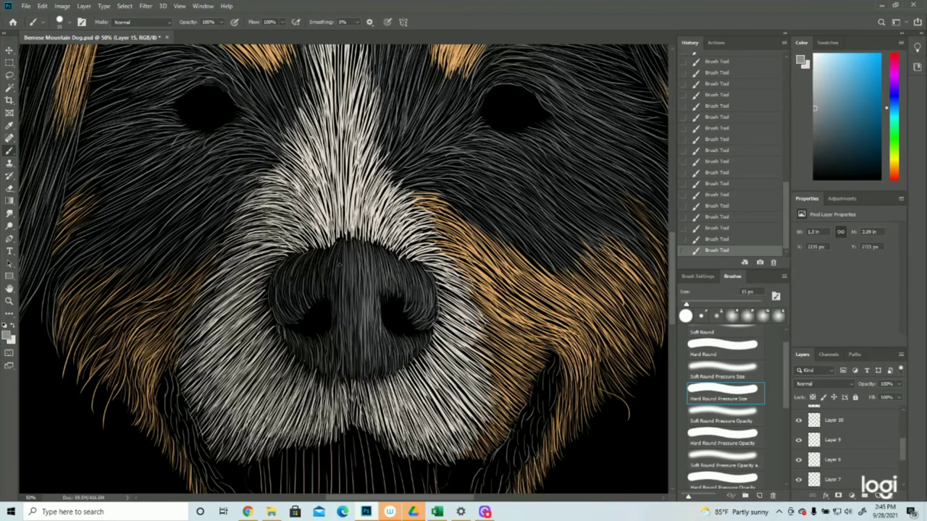
{"action": "left_click_drag", "start_coordinate": [340, 270], "coordinate": [338, 303]}
{"action": "mouse_move", "coordinate": [333, 255]}
{"action": "left_mouse_down"}
{"action": "mouse_move", "coordinate": [332, 296]}
{"action": "mouse_move", "coordinate": [314, 287]}
{"action": "mouse_move", "coordinate": [312, 295]}
{"action": "left_mouse_up"}
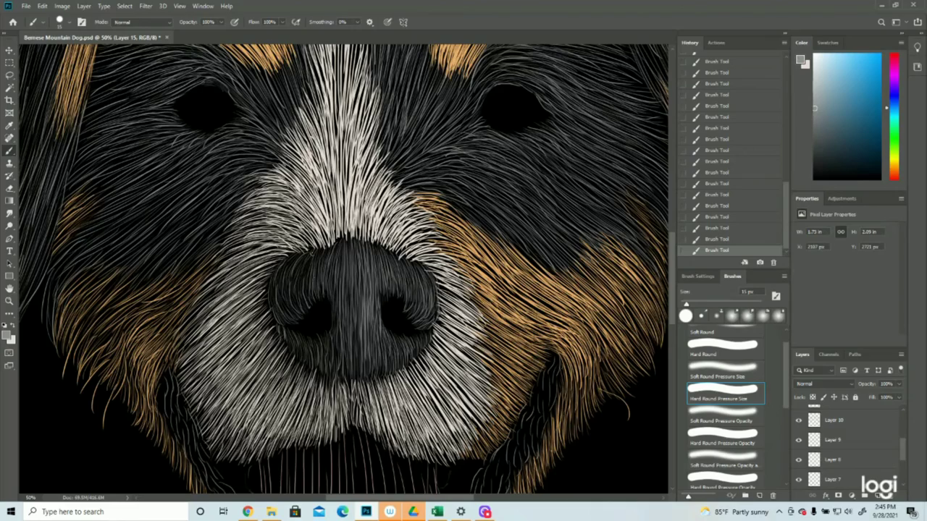
{"action": "left_click_drag", "start_coordinate": [321, 247], "coordinate": [315, 276]}
Check the whole portrait at a reduced size and save the document
{"action": "key", "text": "ctrl+minus"}
{"action": "left_click_drag", "start_coordinate": [358, 241], "coordinate": [372, 263]}
{"action": "left_click_drag", "start_coordinate": [350, 297], "coordinate": [341, 313]}
{"action": "key", "text": "ctrl+0"}
{"action": "key", "text": "z"}
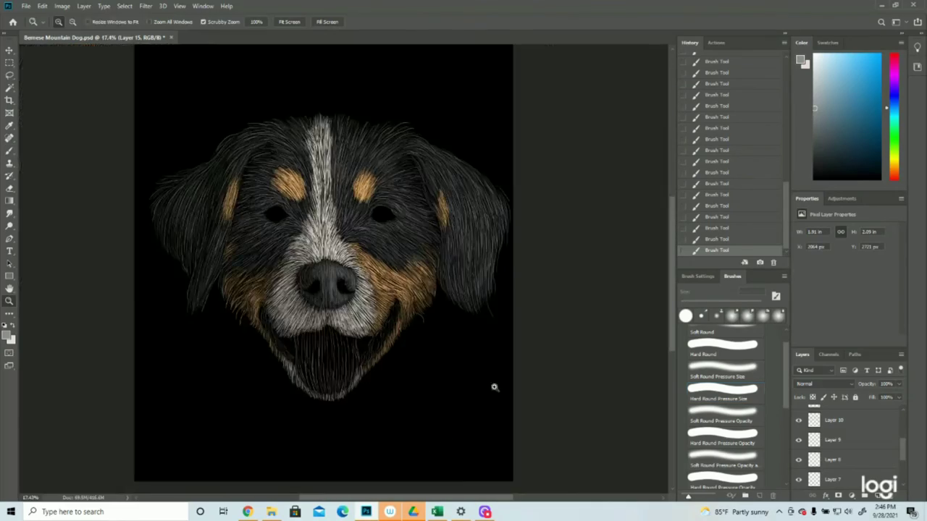
{"action": "key", "text": "ctrl+s"}
Brush short gray strokes over the upper end of the right lip, beside the orange cheek fur
{"action": "left_click", "coordinate": [386, 342]}
{"action": "left_click", "coordinate": [355, 324]}
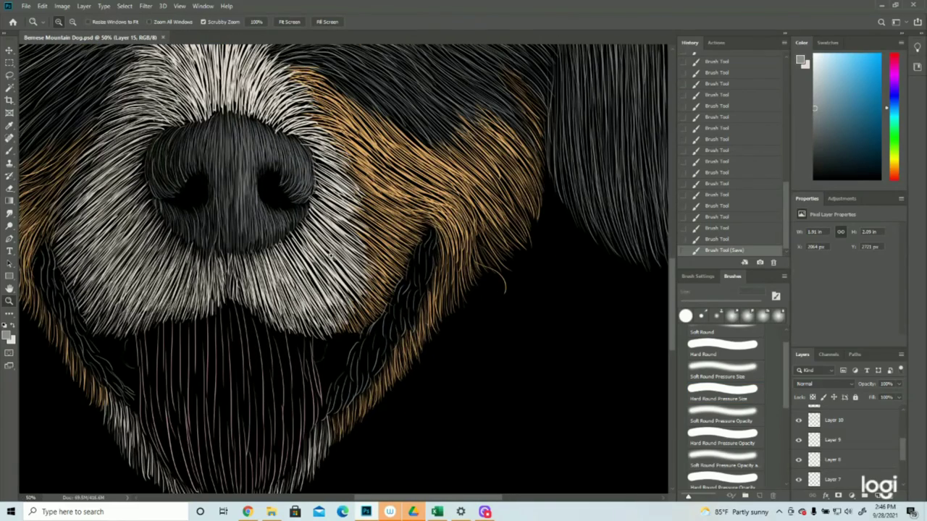
{"action": "left_click", "coordinate": [11, 151]}
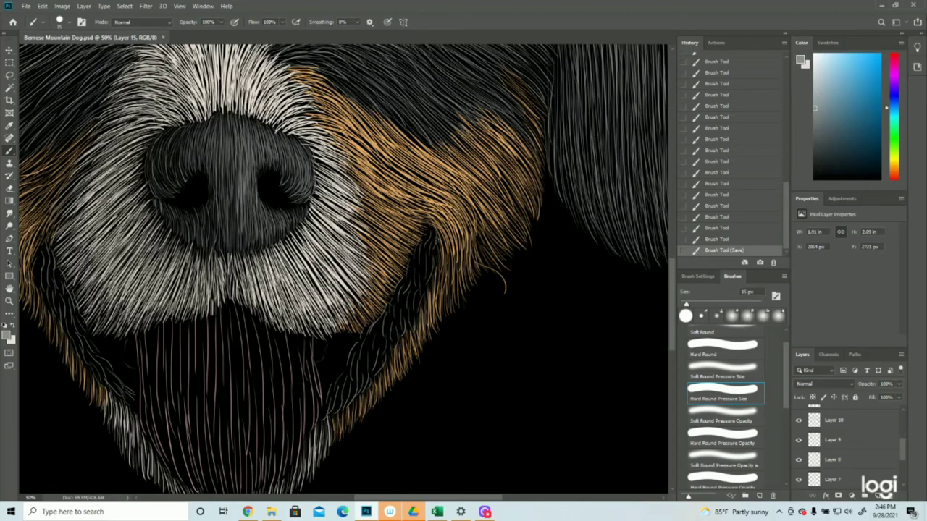
{"action": "left_click_drag", "start_coordinate": [432, 235], "coordinate": [429, 244]}
{"action": "left_click_drag", "start_coordinate": [429, 241], "coordinate": [425, 251]}
{"action": "left_click_drag", "start_coordinate": [426, 247], "coordinate": [422, 256]}
{"action": "left_click_drag", "start_coordinate": [423, 252], "coordinate": [418, 257]}
{"action": "left_click_drag", "start_coordinate": [421, 247], "coordinate": [421, 253]}
{"action": "left_click_drag", "start_coordinate": [426, 245], "coordinate": [425, 253]}
{"action": "mouse_move", "coordinate": [430, 247]}
{"action": "left_mouse_down"}
{"action": "mouse_move", "coordinate": [436, 259]}
{"action": "mouse_move", "coordinate": [424, 281]}
{"action": "left_mouse_up"}
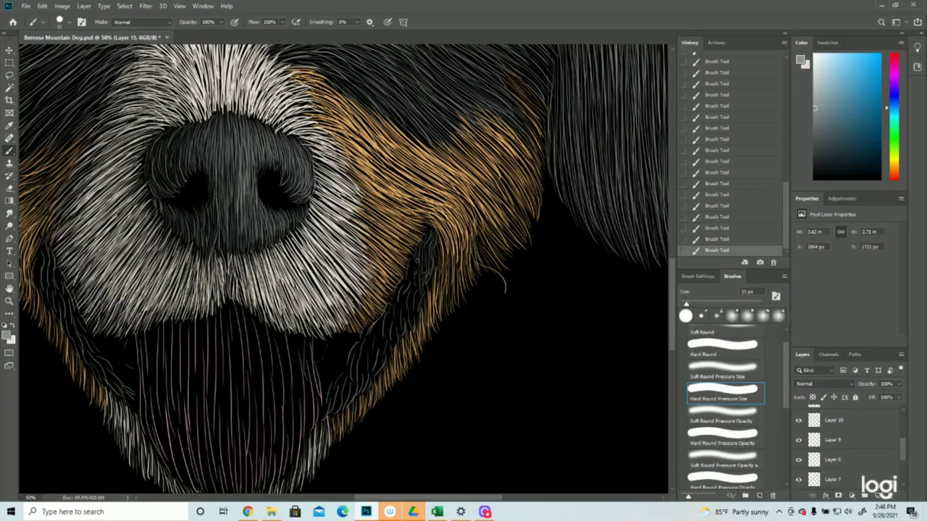
Continue the wavy gray strokes down both edges of the right lip's middle section
{"action": "left_click_drag", "start_coordinate": [414, 259], "coordinate": [403, 293]}
{"action": "left_click_drag", "start_coordinate": [401, 286], "coordinate": [395, 307]}
{"action": "left_click_drag", "start_coordinate": [396, 304], "coordinate": [383, 326]}
{"action": "left_click_drag", "start_coordinate": [384, 318], "coordinate": [371, 341]}
{"action": "left_click_drag", "start_coordinate": [418, 281], "coordinate": [412, 302]}
{"action": "left_click_drag", "start_coordinate": [411, 301], "coordinate": [402, 326]}
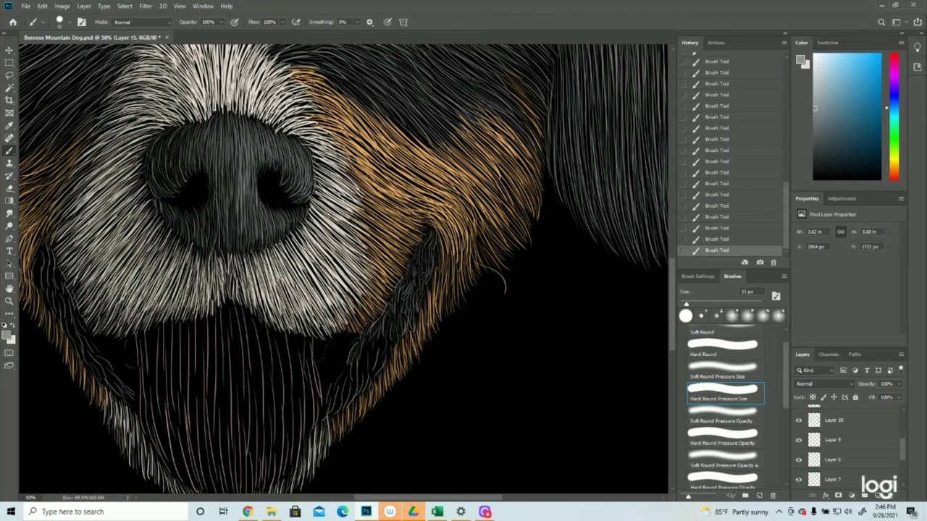
Fill the lower end of the right lip with gray strokes down to the white chin fur
{"action": "left_click_drag", "start_coordinate": [353, 345], "coordinate": [348, 360]}
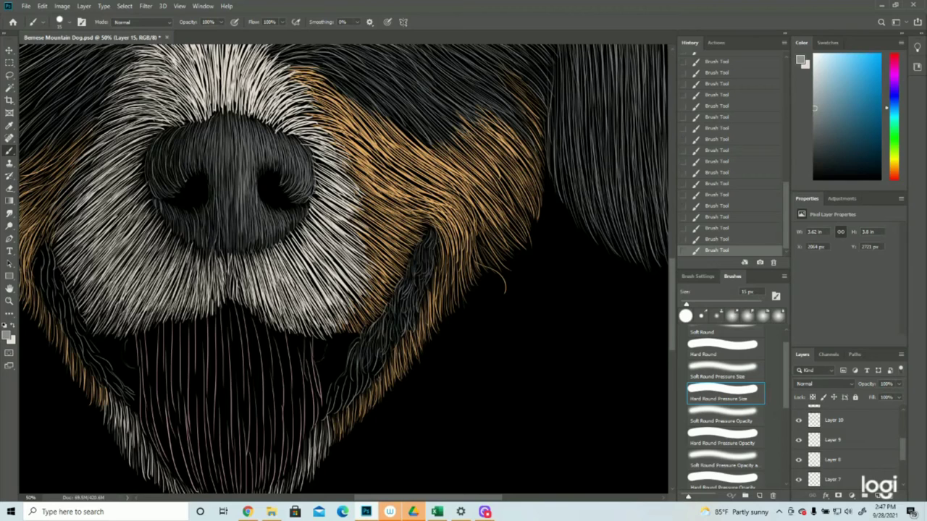
{"action": "left_click_drag", "start_coordinate": [377, 359], "coordinate": [369, 375]}
{"action": "scroll", "coordinate": [347, 269], "scroll_direction": "down", "scroll_amount": 2}
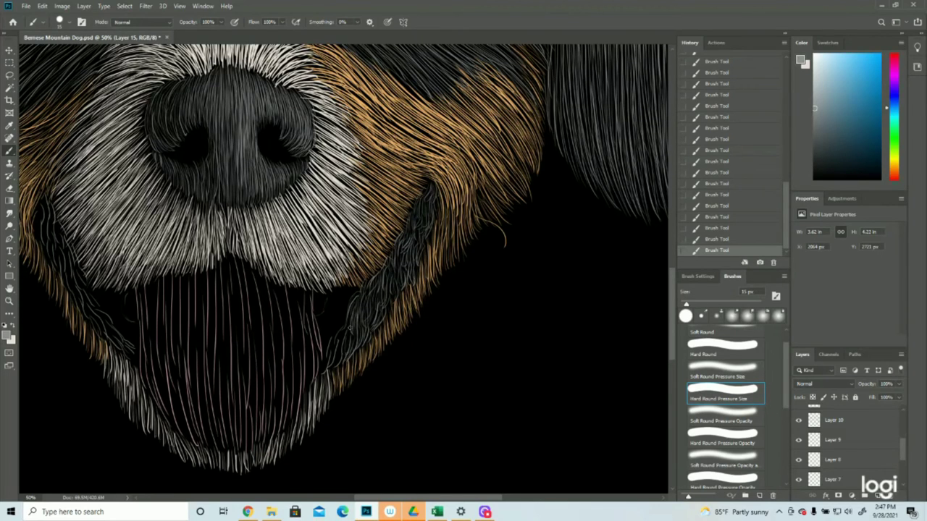
{"action": "left_click_drag", "start_coordinate": [333, 337], "coordinate": [328, 359]}
Compare the left and right lips with Layer 6 hidden and shown again
{"action": "left_click", "coordinate": [9, 301]}
{"action": "key", "text": "ctrl+0"}
{"action": "left_click_drag", "start_coordinate": [337, 355], "coordinate": [371, 365]}
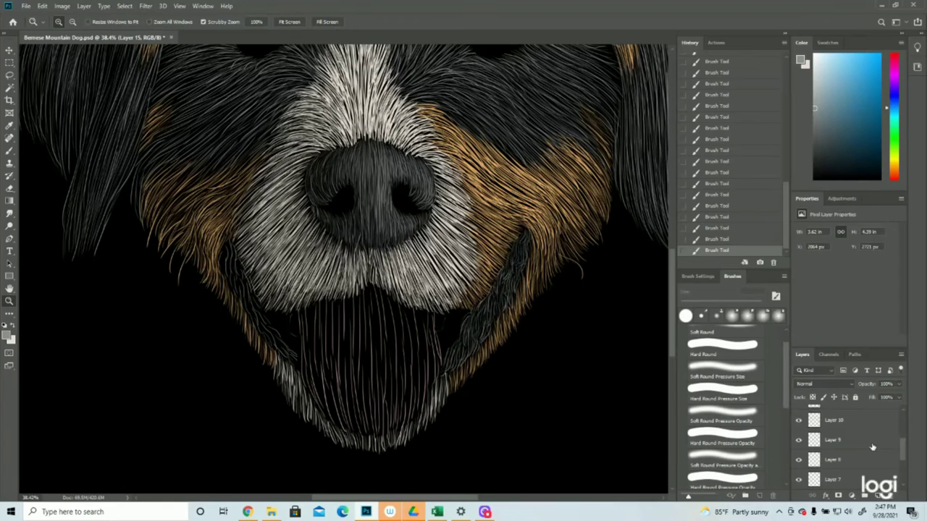
{"action": "scroll", "coordinate": [872, 447], "scroll_direction": "down", "scroll_amount": 3}
{"action": "left_click", "coordinate": [797, 420]}
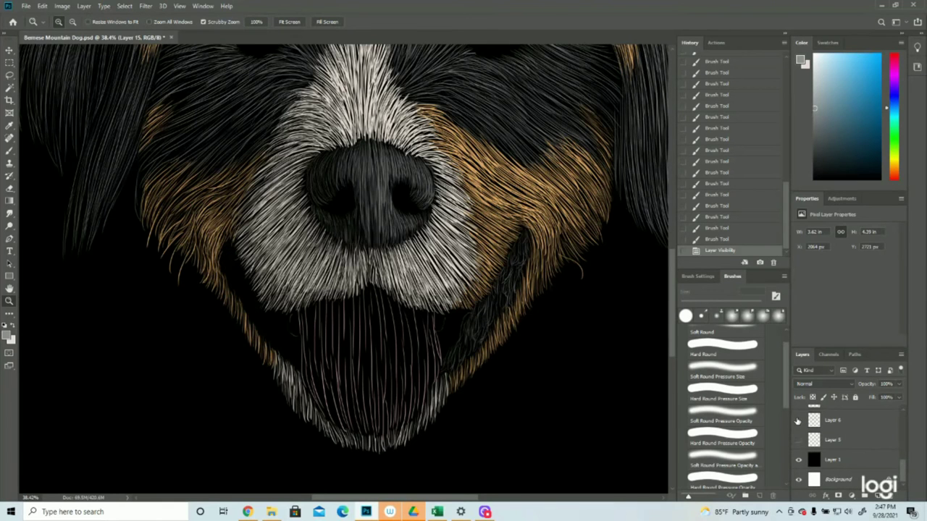
{"action": "mouse_move", "coordinate": [389, 265]}
{"action": "left_mouse_down"}
{"action": "mouse_move", "coordinate": [344, 270]}
{"action": "mouse_move", "coordinate": [391, 276]}
{"action": "left_mouse_up"}
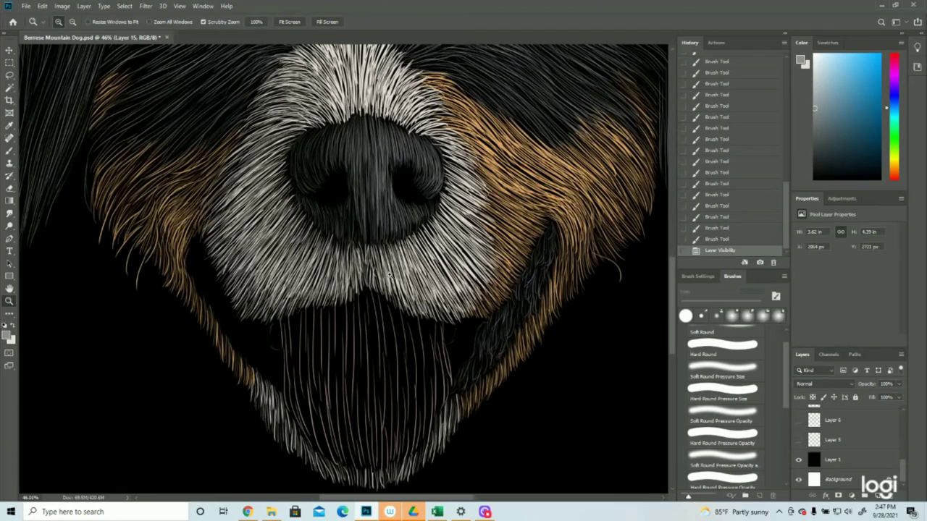
{"action": "left_click", "coordinate": [798, 420]}
Layer wavy gray strokes down the left lip, starting from its upper end below the orange cheek
{"action": "left_click", "coordinate": [10, 151]}
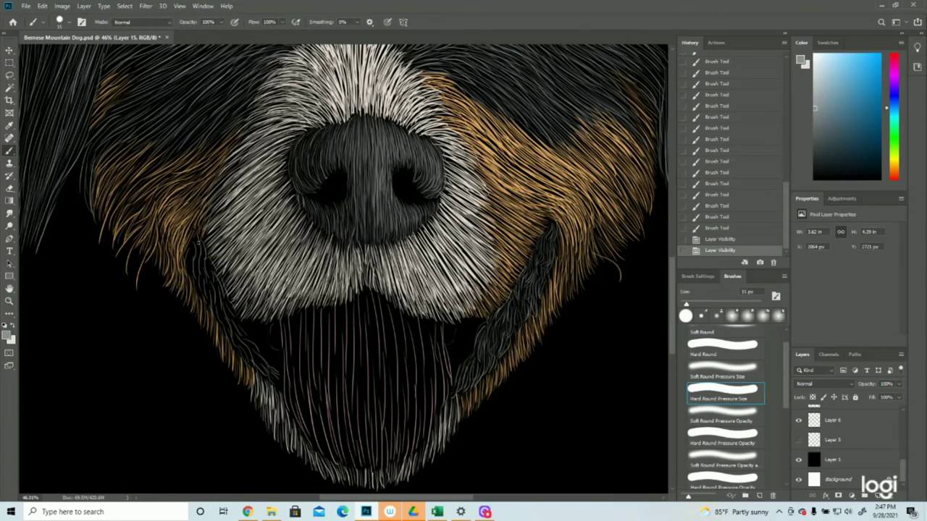
{"action": "left_click_drag", "start_coordinate": [199, 252], "coordinate": [194, 265]}
{"action": "left_click_drag", "start_coordinate": [197, 250], "coordinate": [198, 271]}
{"action": "left_click_drag", "start_coordinate": [198, 257], "coordinate": [211, 279]}
{"action": "left_click_drag", "start_coordinate": [201, 288], "coordinate": [217, 310]}
{"action": "left_click_drag", "start_coordinate": [215, 298], "coordinate": [231, 324]}
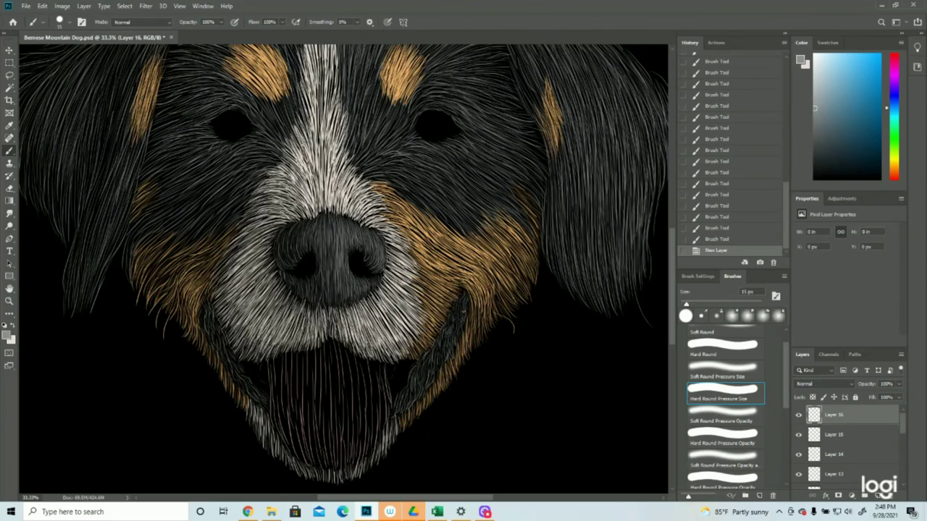
Layer gray strokes down the right lip on Layer 16, from the orange cheek to the chin fur
{"action": "left_click_drag", "start_coordinate": [464, 297], "coordinate": [457, 330]}
{"action": "left_click_drag", "start_coordinate": [458, 321], "coordinate": [454, 339]}
{"action": "mouse_move", "coordinate": [460, 327]}
{"action": "left_mouse_down"}
{"action": "mouse_move", "coordinate": [454, 349]}
{"action": "mouse_move", "coordinate": [450, 343]}
{"action": "left_mouse_up"}
{"action": "left_click_drag", "start_coordinate": [452, 335], "coordinate": [439, 366]}
{"action": "left_click_drag", "start_coordinate": [441, 356], "coordinate": [420, 388]}
{"action": "left_click_drag", "start_coordinate": [416, 385], "coordinate": [407, 402]}
Check the whole portrait and save the document
{"action": "key", "text": "z"}
{"action": "left_click_drag", "start_coordinate": [554, 375], "coordinate": [495, 373]}
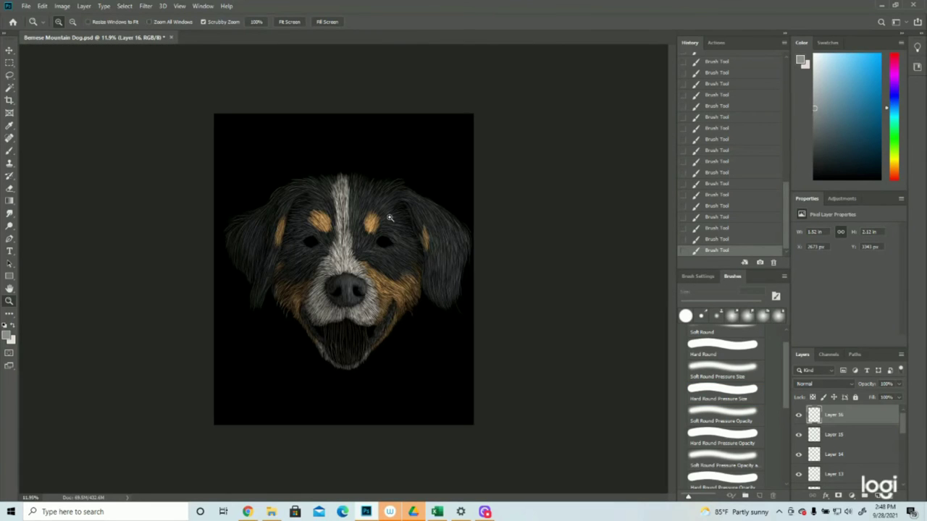
{"action": "left_click", "coordinate": [387, 212]}
{"action": "left_click", "coordinate": [386, 212]}
{"action": "left_click", "coordinate": [25, 5]}
{"action": "left_click", "coordinate": [43, 108]}
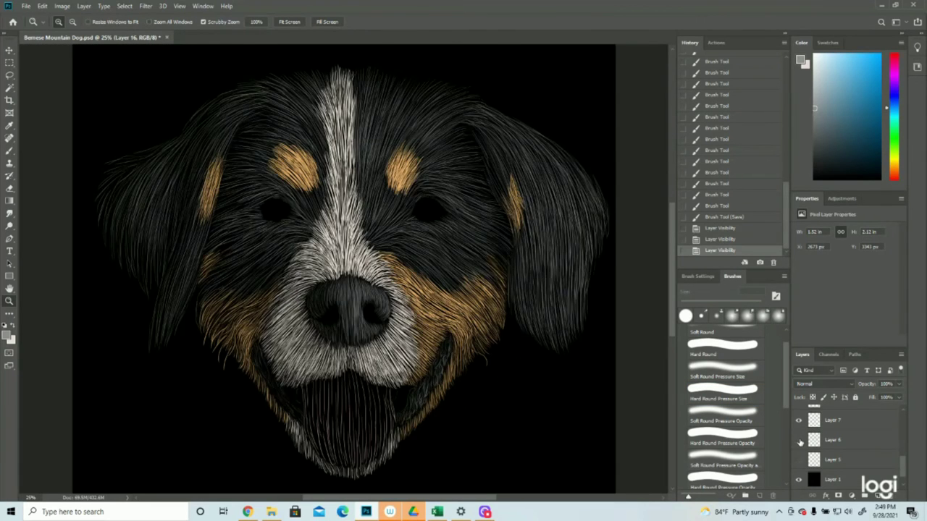
Show Layer 5, sample its pink swatch as the foreground color, and hide Layer 5 again
{"action": "left_click", "coordinate": [222, 305]}
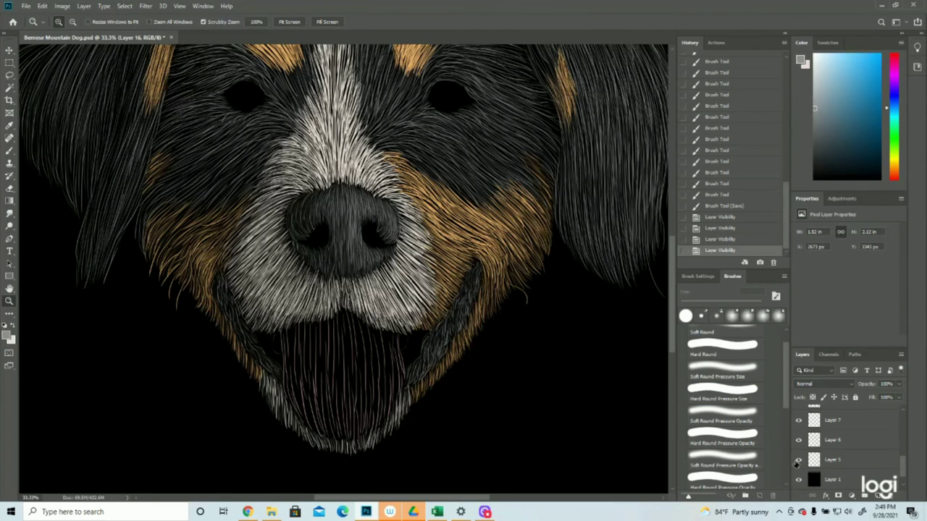
{"action": "key", "text": "i"}
{"action": "left_click", "coordinate": [8, 328]}
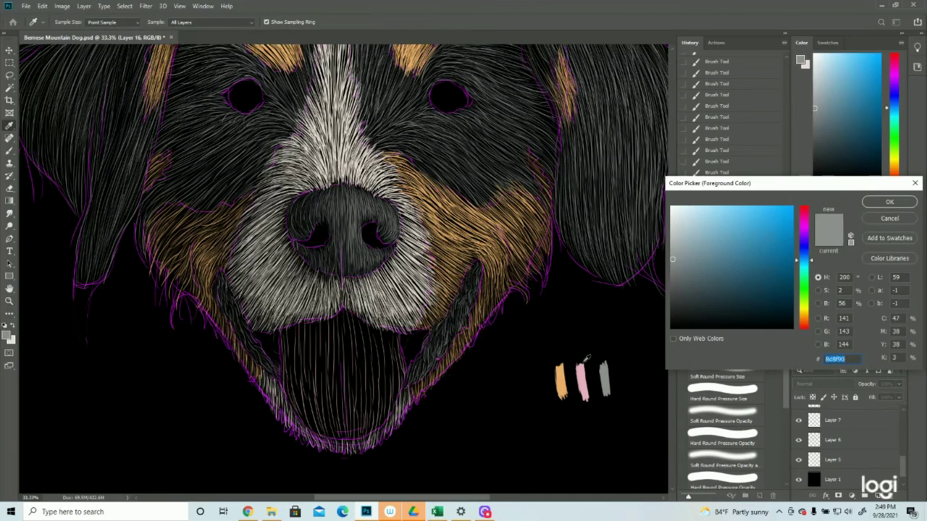
{"action": "left_click", "coordinate": [581, 371]}
{"action": "left_click", "coordinate": [889, 202]}
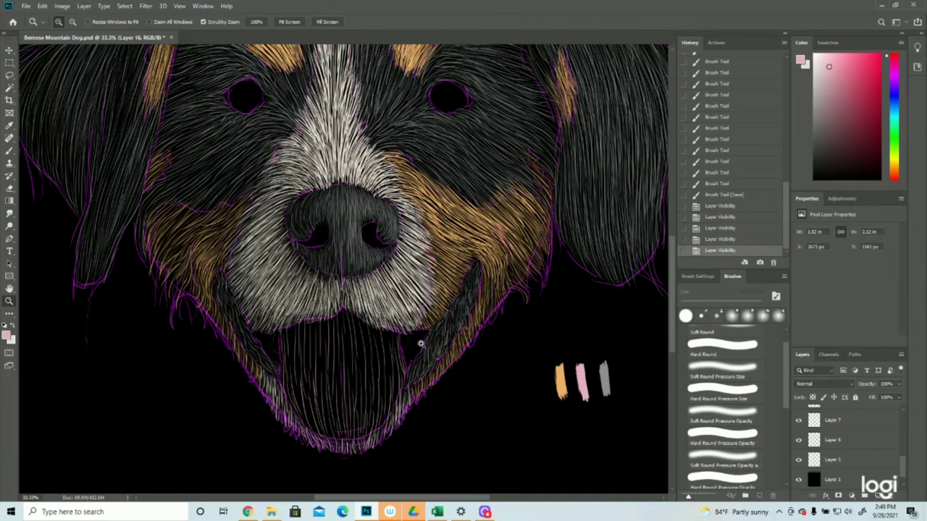
{"action": "left_click", "coordinate": [798, 461]}
{"action": "scroll", "coordinate": [818, 478], "scroll_direction": "up", "scroll_amount": 3}
{"action": "scroll", "coordinate": [845, 471], "scroll_direction": "down", "scroll_amount": 5}
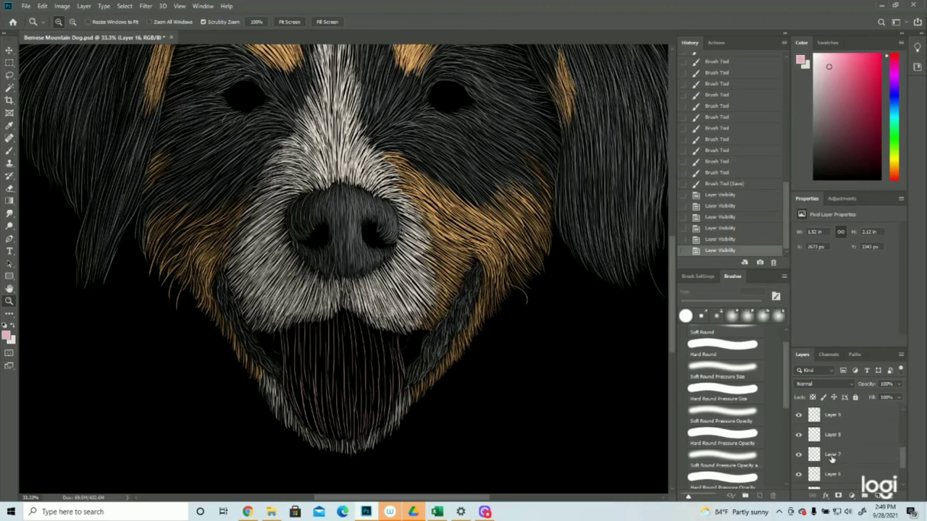
{"action": "left_click", "coordinate": [799, 460]}
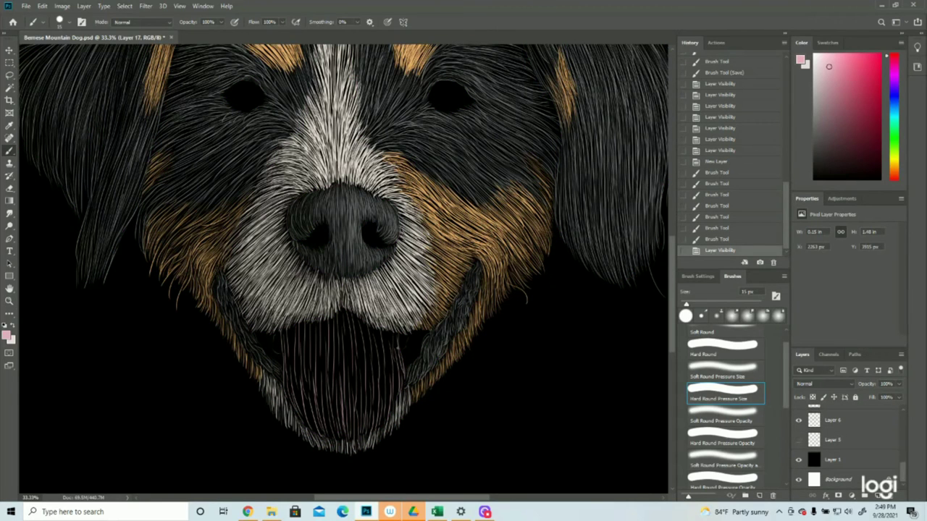
Draw long pink strokes down the right side of the tongue on Layer 17
{"action": "left_click_drag", "start_coordinate": [393, 335], "coordinate": [397, 350]}
{"action": "left_click_drag", "start_coordinate": [395, 337], "coordinate": [399, 364]}
{"action": "left_click_drag", "start_coordinate": [397, 349], "coordinate": [395, 391]}
{"action": "mouse_move", "coordinate": [398, 362]}
{"action": "left_mouse_down"}
{"action": "mouse_move", "coordinate": [394, 395]}
{"action": "mouse_move", "coordinate": [401, 384]}
{"action": "left_mouse_up"}
{"action": "mouse_move", "coordinate": [395, 336]}
{"action": "left_mouse_down"}
{"action": "mouse_move", "coordinate": [399, 362]}
{"action": "mouse_move", "coordinate": [389, 363]}
{"action": "left_mouse_up"}
{"action": "left_click_drag", "start_coordinate": [388, 337], "coordinate": [384, 419]}
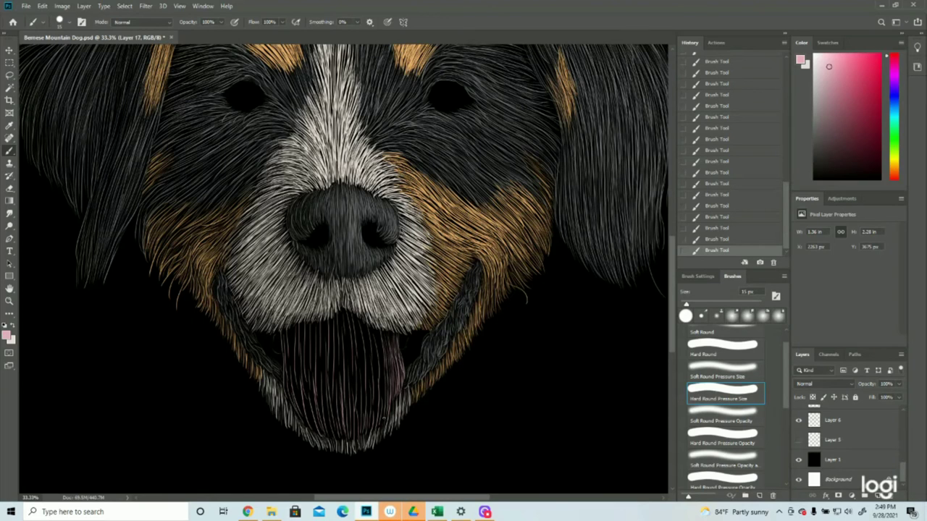
{"action": "left_click_drag", "start_coordinate": [382, 387], "coordinate": [381, 422]}
{"action": "left_click_drag", "start_coordinate": [381, 375], "coordinate": [377, 409]}
{"action": "left_click_drag", "start_coordinate": [379, 365], "coordinate": [369, 431]}
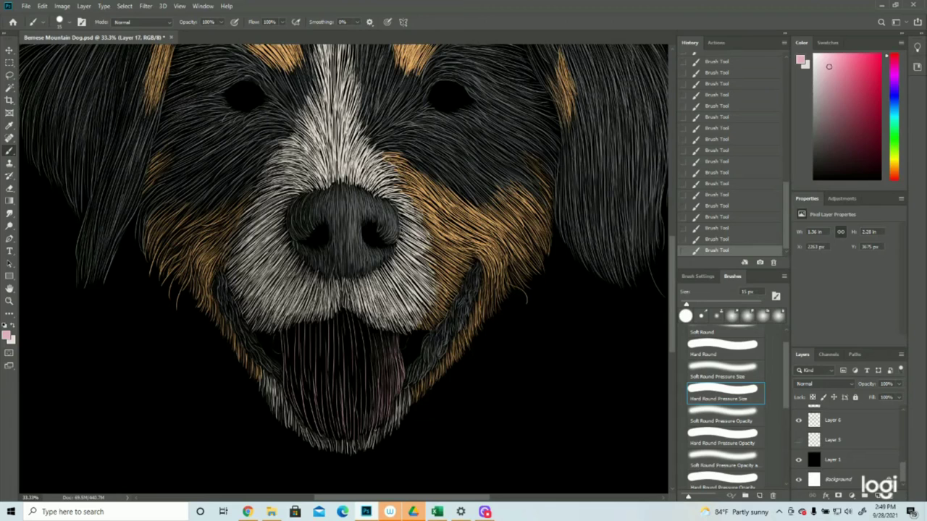
Continue the sparse pink strokes across the middle and left side of the tongue
{"action": "left_click_drag", "start_coordinate": [369, 360], "coordinate": [363, 415]}
{"action": "left_click_drag", "start_coordinate": [365, 382], "coordinate": [358, 422]}
{"action": "left_click_drag", "start_coordinate": [359, 359], "coordinate": [350, 434]}
{"action": "mouse_move", "coordinate": [364, 334]}
{"action": "left_mouse_down"}
{"action": "mouse_move", "coordinate": [346, 409]}
{"action": "mouse_move", "coordinate": [349, 433]}
{"action": "left_mouse_up"}
{"action": "left_click_drag", "start_coordinate": [343, 353], "coordinate": [334, 431]}
{"action": "mouse_move", "coordinate": [293, 347]}
{"action": "left_mouse_down"}
{"action": "mouse_move", "coordinate": [289, 410]}
{"action": "mouse_move", "coordinate": [299, 395]}
{"action": "left_mouse_up"}
{"action": "left_click_drag", "start_coordinate": [321, 347], "coordinate": [320, 417]}
{"action": "left_click_drag", "start_coordinate": [312, 355], "coordinate": [304, 436]}
{"action": "left_click_drag", "start_coordinate": [332, 389], "coordinate": [332, 441]}
{"action": "left_click_drag", "start_coordinate": [313, 382], "coordinate": [313, 418]}
{"action": "left_click_drag", "start_coordinate": [294, 336], "coordinate": [293, 355]}
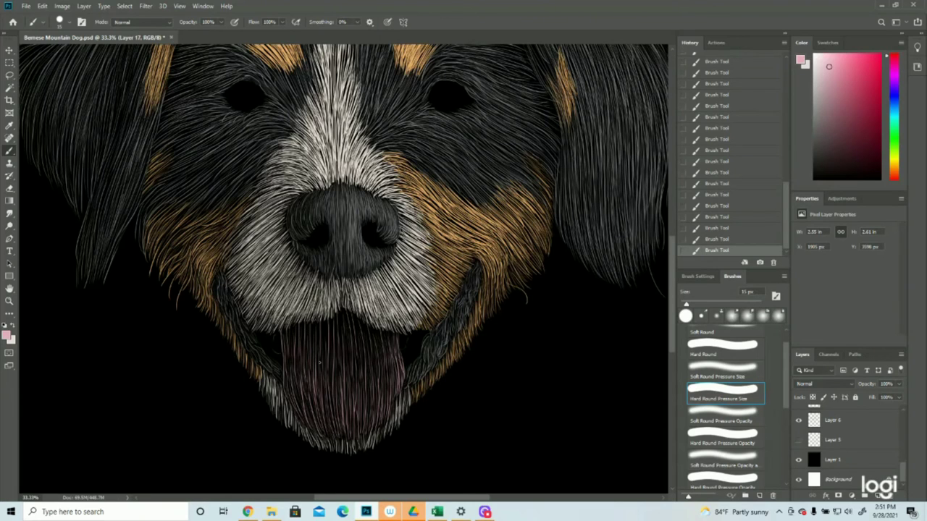
{"action": "left_click_drag", "start_coordinate": [325, 345], "coordinate": [324, 327]}
Add a new layer and fill the tongue's right edge with dense pink strokes
{"action": "key", "text": "ctrl+shift+alt+n"}
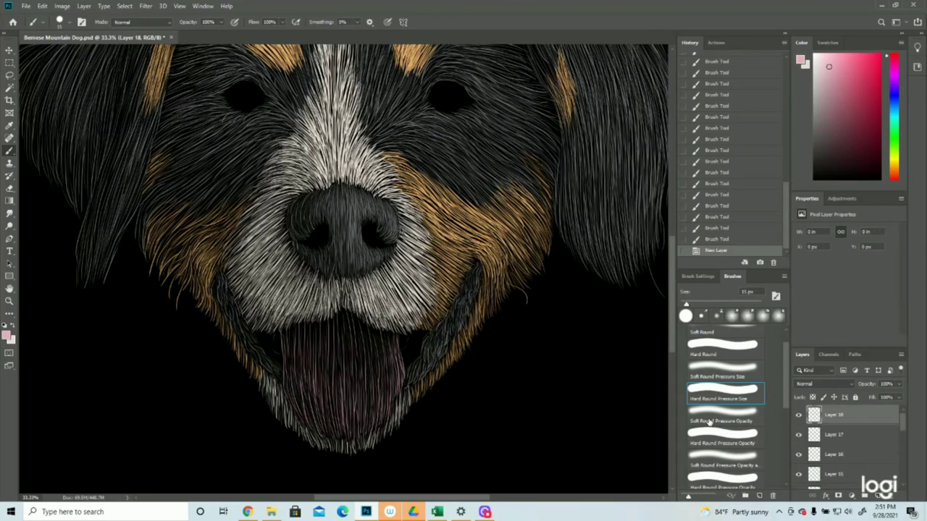
{"action": "left_click_drag", "start_coordinate": [392, 371], "coordinate": [396, 350]}
{"action": "mouse_move", "coordinate": [395, 374]}
{"action": "left_mouse_down"}
{"action": "mouse_move", "coordinate": [399, 352]}
{"action": "mouse_move", "coordinate": [390, 347]}
{"action": "left_mouse_up"}
{"action": "left_click_drag", "start_coordinate": [387, 392], "coordinate": [387, 354]}
{"action": "left_click_drag", "start_coordinate": [387, 399], "coordinate": [385, 356]}
{"action": "left_click_drag", "start_coordinate": [381, 362], "coordinate": [380, 407]}
{"action": "left_click_drag", "start_coordinate": [383, 384], "coordinate": [380, 414]}
{"action": "left_click_drag", "start_coordinate": [387, 367], "coordinate": [384, 406]}
{"action": "left_click_drag", "start_coordinate": [389, 387], "coordinate": [384, 418]}
{"action": "left_click_drag", "start_coordinate": [382, 368], "coordinate": [384, 394]}
Extend the dense pink strokes inward from the tongue's right edge, down to its lower tip
{"action": "left_click_drag", "start_coordinate": [381, 351], "coordinate": [378, 414]}
{"action": "left_click_drag", "start_coordinate": [375, 346], "coordinate": [376, 407]}
{"action": "left_click_drag", "start_coordinate": [374, 354], "coordinate": [378, 426]}
{"action": "left_click_drag", "start_coordinate": [375, 394], "coordinate": [375, 425]}
{"action": "left_click_drag", "start_coordinate": [370, 357], "coordinate": [372, 403]}
{"action": "left_click_drag", "start_coordinate": [374, 354], "coordinate": [367, 432]}
{"action": "left_click_drag", "start_coordinate": [373, 370], "coordinate": [372, 426]}
{"action": "left_click_drag", "start_coordinate": [371, 393], "coordinate": [372, 423]}
{"action": "left_click_drag", "start_coordinate": [365, 354], "coordinate": [368, 428]}
{"action": "left_click_drag", "start_coordinate": [362, 352], "coordinate": [364, 413]}
{"action": "mouse_move", "coordinate": [362, 415]}
{"action": "left_mouse_down"}
{"action": "mouse_move", "coordinate": [360, 369]}
{"action": "mouse_move", "coordinate": [367, 430]}
{"action": "left_mouse_up"}
{"action": "left_click_drag", "start_coordinate": [367, 395], "coordinate": [367, 423]}
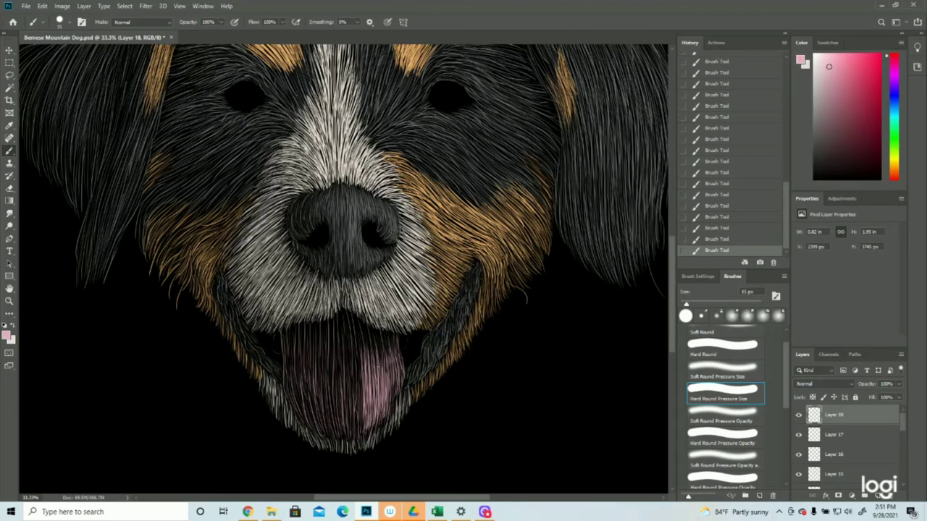
Add dense vertical pink strokes just right of the tongue's center line
{"action": "left_click_drag", "start_coordinate": [359, 345], "coordinate": [359, 404]}
{"action": "left_click_drag", "start_coordinate": [360, 340], "coordinate": [362, 407]}
{"action": "left_click_drag", "start_coordinate": [357, 347], "coordinate": [357, 413]}
{"action": "left_click_drag", "start_coordinate": [356, 346], "coordinate": [355, 421]}
{"action": "left_click_drag", "start_coordinate": [357, 387], "coordinate": [359, 440]}
{"action": "mouse_move", "coordinate": [360, 403]}
{"action": "left_mouse_down"}
{"action": "mouse_move", "coordinate": [362, 433]}
{"action": "mouse_move", "coordinate": [353, 431]}
{"action": "left_mouse_up"}
{"action": "left_click_drag", "start_coordinate": [352, 389], "coordinate": [354, 435]}
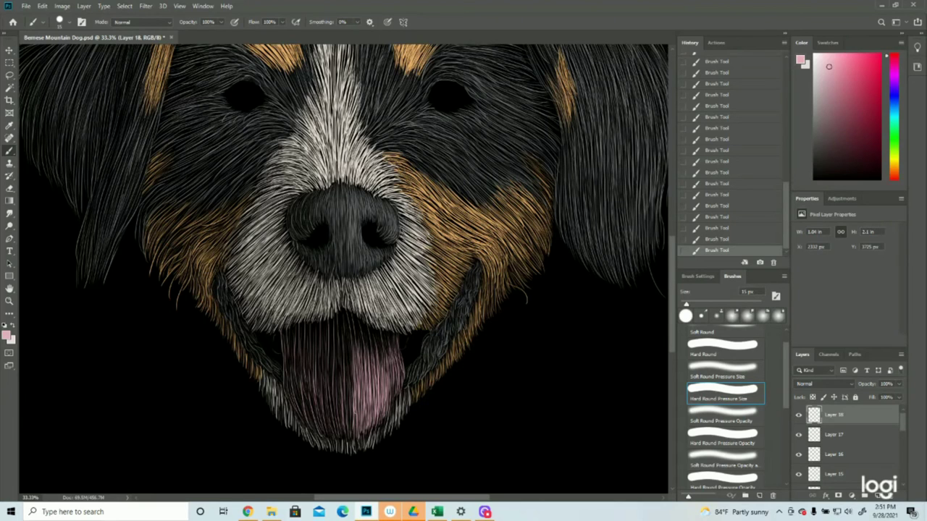
Fill the center of the tongue with close vertical pink strokes down to the tip
{"action": "left_click_drag", "start_coordinate": [350, 354], "coordinate": [350, 433]}
{"action": "left_click_drag", "start_coordinate": [343, 375], "coordinate": [343, 431]}
{"action": "left_click_drag", "start_coordinate": [338, 381], "coordinate": [342, 429]}
{"action": "left_click_drag", "start_coordinate": [338, 379], "coordinate": [342, 439]}
{"action": "mouse_move", "coordinate": [335, 379]}
{"action": "left_mouse_down"}
{"action": "mouse_move", "coordinate": [341, 433]}
{"action": "mouse_move", "coordinate": [339, 424]}
{"action": "left_mouse_up"}
{"action": "left_click_drag", "start_coordinate": [338, 363], "coordinate": [339, 439]}
{"action": "left_click_drag", "start_coordinate": [333, 386], "coordinate": [330, 414]}
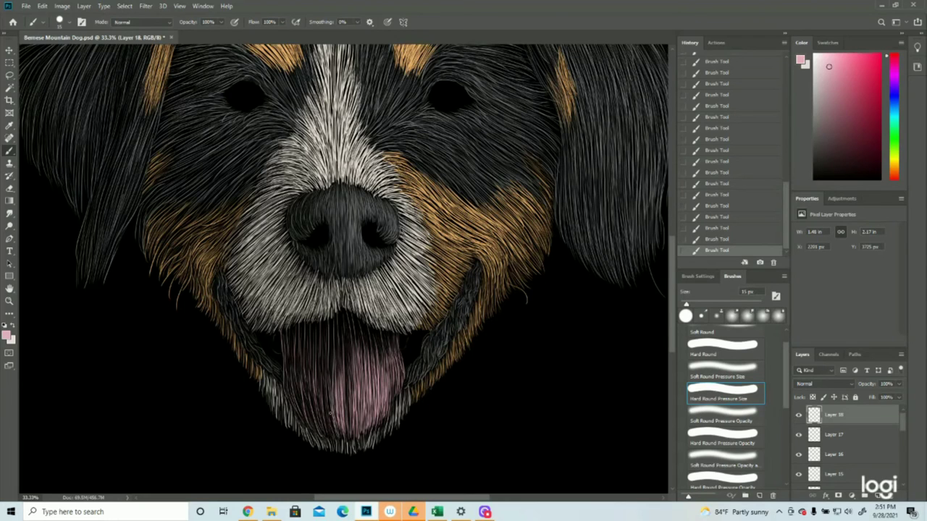
{"action": "left_click_drag", "start_coordinate": [349, 365], "coordinate": [348, 430]}
{"action": "left_click_drag", "start_coordinate": [349, 394], "coordinate": [350, 433]}
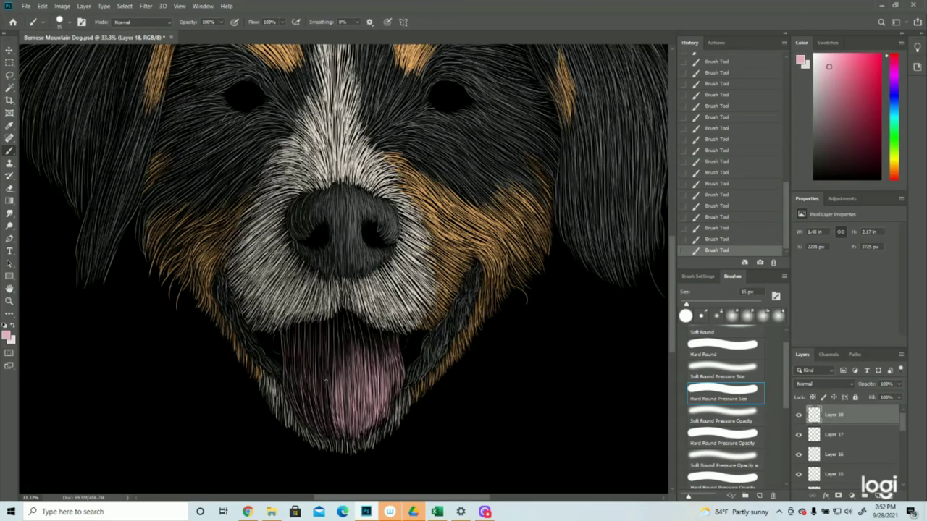
Cover the left half of the tongue with dense pink strokes and touch up its right edge
{"action": "left_click_drag", "start_coordinate": [340, 348], "coordinate": [331, 391]}
{"action": "left_click_drag", "start_coordinate": [329, 371], "coordinate": [330, 425]}
{"action": "left_click_drag", "start_coordinate": [331, 394], "coordinate": [333, 440]}
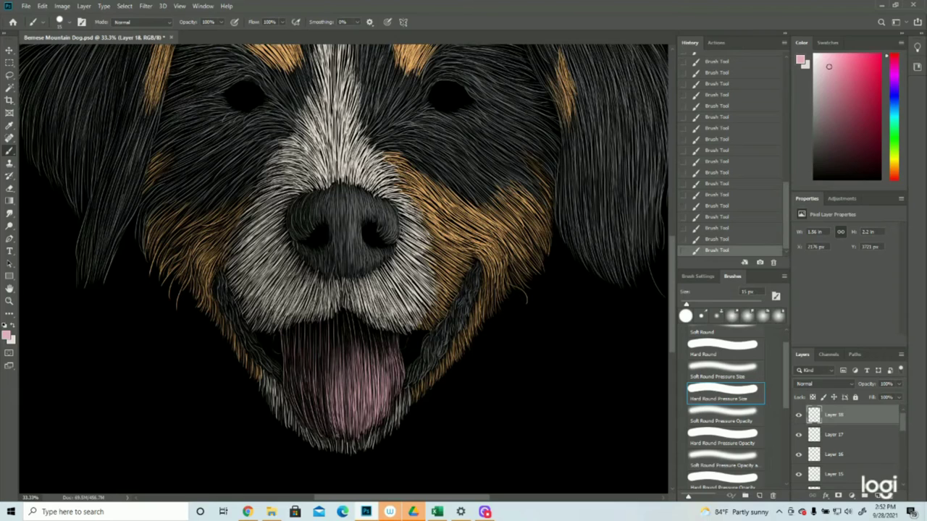
{"action": "left_click_drag", "start_coordinate": [326, 348], "coordinate": [329, 429]}
{"action": "left_click_drag", "start_coordinate": [323, 380], "coordinate": [329, 437]}
{"action": "mouse_move", "coordinate": [319, 351]}
{"action": "left_mouse_down"}
{"action": "mouse_move", "coordinate": [321, 416]}
{"action": "mouse_move", "coordinate": [319, 391]}
{"action": "left_mouse_up"}
{"action": "left_click_drag", "start_coordinate": [318, 390], "coordinate": [321, 419]}
{"action": "left_click_drag", "start_coordinate": [316, 374], "coordinate": [328, 439]}
{"action": "left_click_drag", "start_coordinate": [314, 346], "coordinate": [319, 424]}
{"action": "left_click_drag", "start_coordinate": [314, 405], "coordinate": [322, 430]}
{"action": "mouse_move", "coordinate": [297, 342]}
{"action": "left_mouse_down"}
{"action": "mouse_move", "coordinate": [316, 430]}
{"action": "mouse_move", "coordinate": [303, 421]}
{"action": "left_mouse_up"}
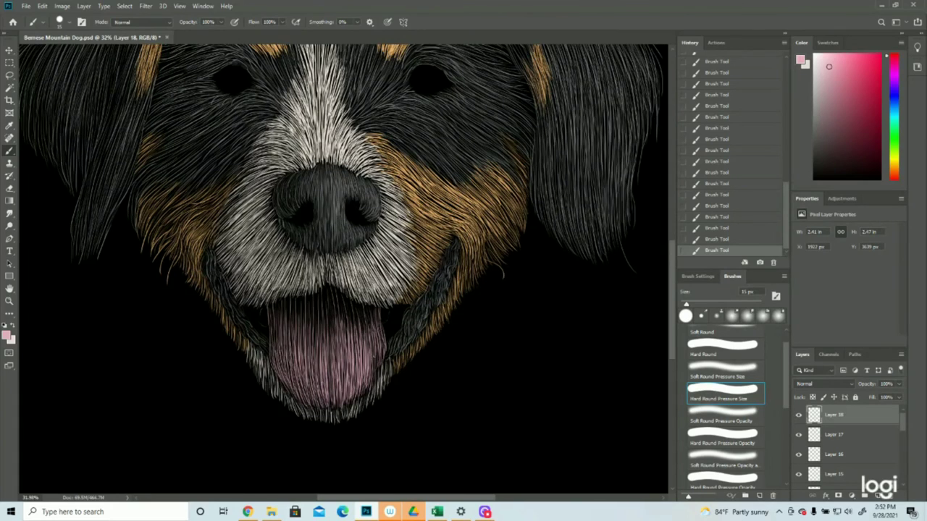
{"action": "left_click_drag", "start_coordinate": [372, 339], "coordinate": [381, 376]}
Hide the layer with the first sparse tongue lines and compare the tongue with Layer 18 hidden and shown
{"action": "key", "text": "z"}
{"action": "scroll", "coordinate": [852, 444], "scroll_direction": "down", "scroll_amount": 3}
{"action": "left_click", "coordinate": [798, 420]}
{"action": "left_click_drag", "start_coordinate": [490, 378], "coordinate": [425, 381]}
{"action": "scroll", "coordinate": [435, 380], "scroll_direction": "up", "scroll_amount": 3}
{"action": "scroll", "coordinate": [854, 445], "scroll_direction": "up", "scroll_amount": 5}
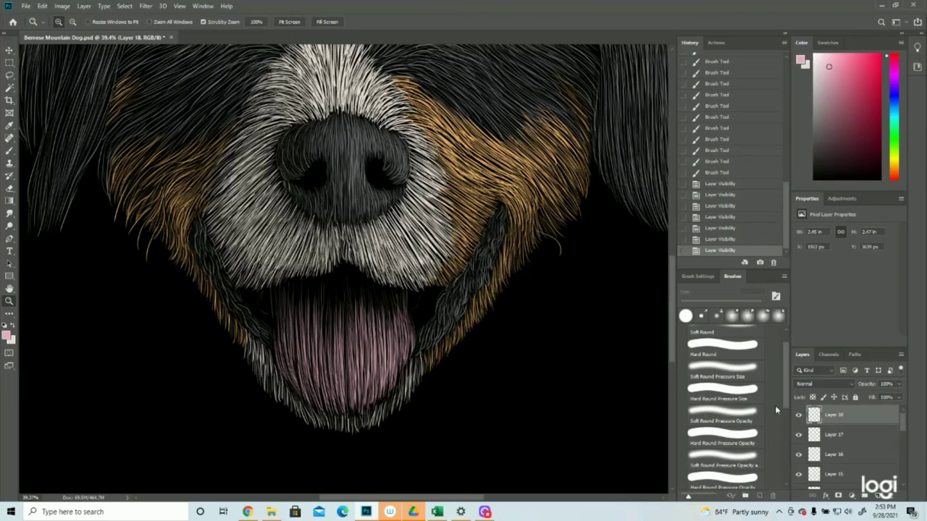
{"action": "left_click", "coordinate": [799, 415]}
{"action": "left_click", "coordinate": [798, 415]}
Densify the left half of the tongue with more long pink strokes following its curved edge
{"action": "key", "text": "b"}
{"action": "left_click_drag", "start_coordinate": [273, 289], "coordinate": [277, 362]}
{"action": "left_click_drag", "start_coordinate": [280, 318], "coordinate": [291, 380]}
{"action": "left_click_drag", "start_coordinate": [294, 344], "coordinate": [301, 391]}
{"action": "left_click_drag", "start_coordinate": [293, 313], "coordinate": [304, 391]}
{"action": "left_click_drag", "start_coordinate": [310, 359], "coordinate": [319, 403]}
{"action": "mouse_move", "coordinate": [329, 311]}
{"action": "left_mouse_down"}
{"action": "mouse_move", "coordinate": [335, 409]}
{"action": "mouse_move", "coordinate": [326, 407]}
{"action": "left_mouse_up"}
{"action": "left_click_drag", "start_coordinate": [310, 314], "coordinate": [314, 368]}
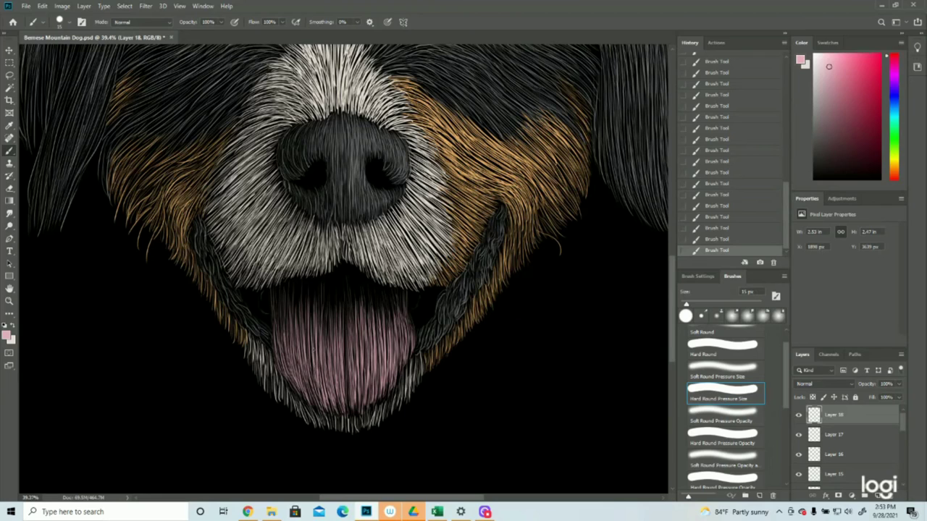
{"action": "left_click_drag", "start_coordinate": [305, 314], "coordinate": [315, 386]}
{"action": "left_click_drag", "start_coordinate": [310, 330], "coordinate": [313, 400]}
Thicken the pink strokes on the tongue's right half and on both sides of its center crease
{"action": "left_click_drag", "start_coordinate": [411, 340], "coordinate": [407, 363]}
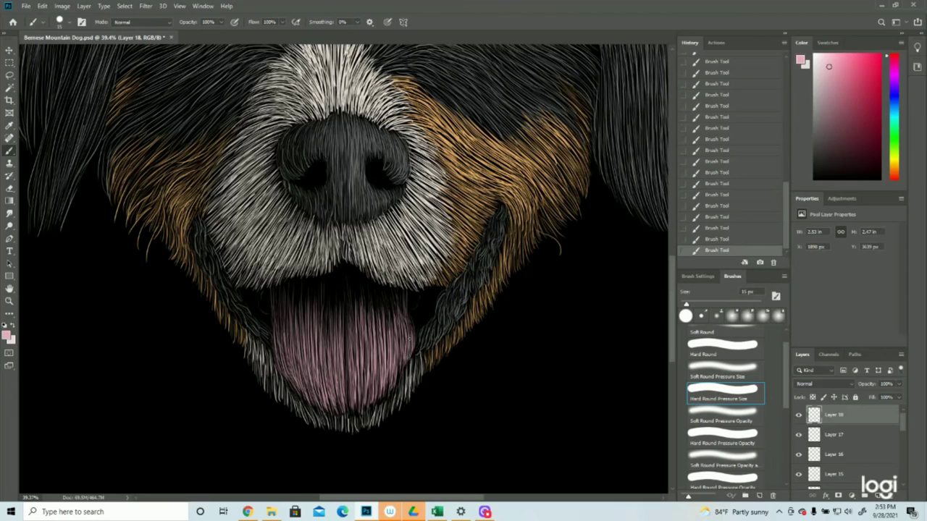
{"action": "mouse_move", "coordinate": [399, 313]}
{"action": "left_mouse_down"}
{"action": "mouse_move", "coordinate": [399, 382]}
{"action": "mouse_move", "coordinate": [375, 410]}
{"action": "mouse_move", "coordinate": [366, 405]}
{"action": "left_mouse_up"}
{"action": "mouse_move", "coordinate": [371, 346]}
{"action": "left_mouse_down"}
{"action": "mouse_move", "coordinate": [357, 418]}
{"action": "mouse_move", "coordinate": [361, 404]}
{"action": "left_mouse_up"}
{"action": "mouse_move", "coordinate": [389, 311]}
{"action": "left_mouse_down"}
{"action": "mouse_move", "coordinate": [386, 370]}
{"action": "mouse_move", "coordinate": [364, 386]}
{"action": "left_mouse_up"}
{"action": "left_click_drag", "start_coordinate": [329, 307], "coordinate": [328, 397]}
{"action": "left_click_drag", "start_coordinate": [365, 317], "coordinate": [362, 414]}
{"action": "left_click_drag", "start_coordinate": [320, 311], "coordinate": [319, 398]}
{"action": "left_click_drag", "start_coordinate": [335, 314], "coordinate": [333, 407]}
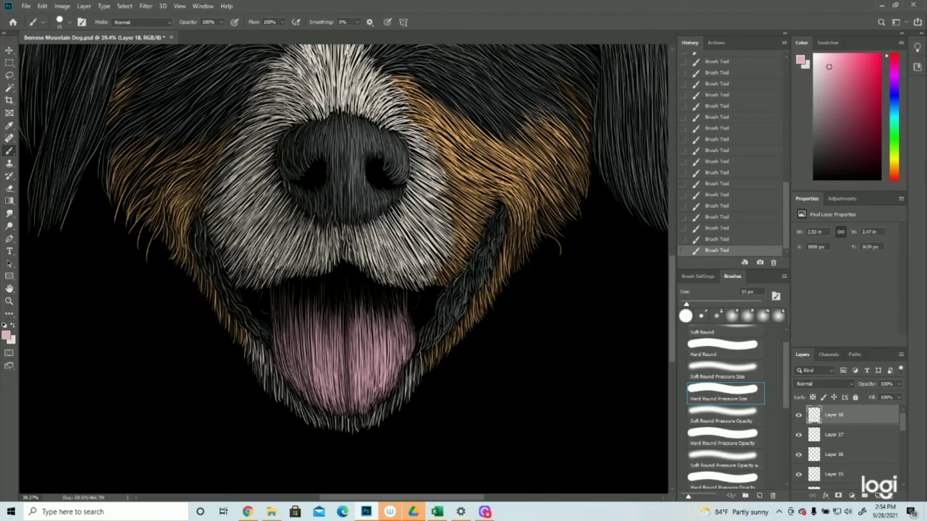
{"action": "left_click_drag", "start_coordinate": [291, 319], "coordinate": [318, 404]}
Undo the last tongue stroke and draw a new pink stroke at the tongue's upper left
{"action": "key", "text": "z"}
{"action": "mouse_move", "coordinate": [436, 337]}
{"action": "left_mouse_down"}
{"action": "mouse_move", "coordinate": [379, 337]}
{"action": "mouse_move", "coordinate": [427, 337]}
{"action": "left_mouse_up"}
{"action": "left_click", "coordinate": [9, 149]}
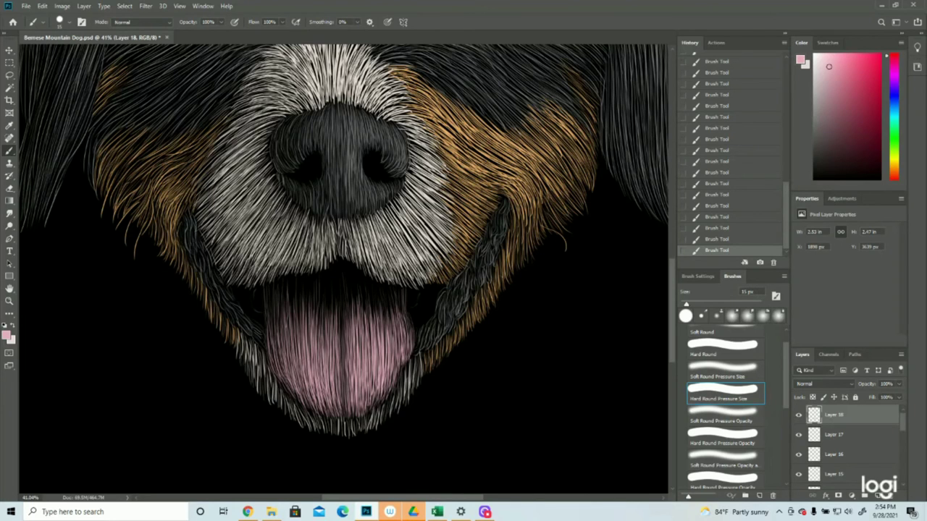
{"action": "left_click", "coordinate": [713, 240]}
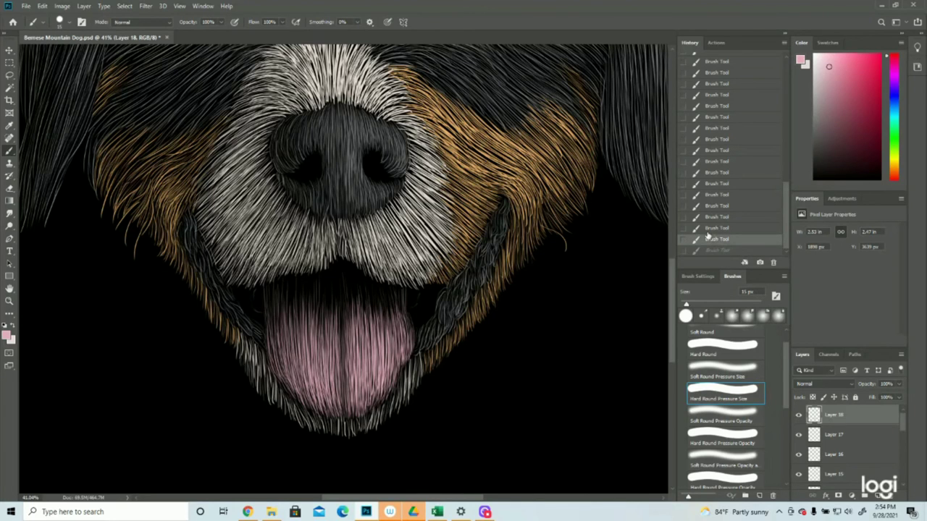
{"action": "left_click_drag", "start_coordinate": [292, 288], "coordinate": [288, 337]}
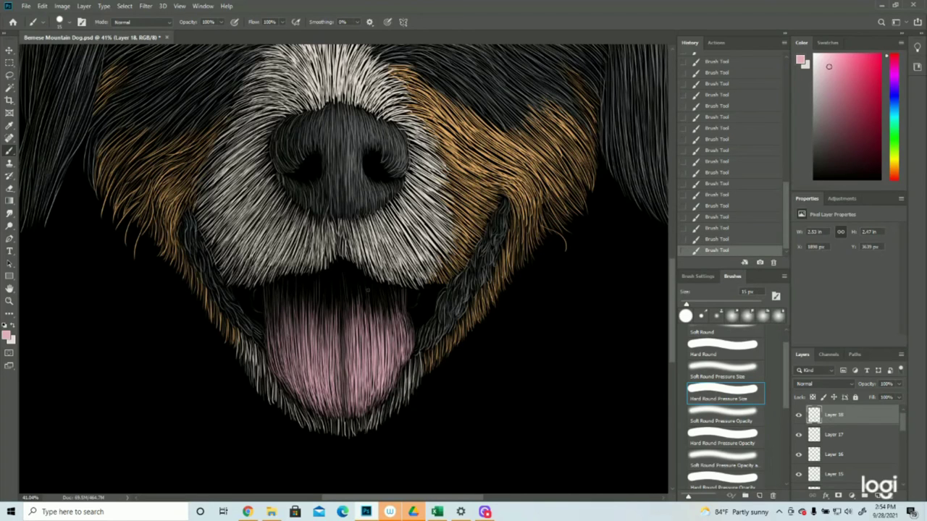
Add short pink strokes across the tongue's upper end beneath the muzzle
{"action": "mouse_move", "coordinate": [388, 292]}
{"action": "left_mouse_down"}
{"action": "mouse_move", "coordinate": [389, 319]}
{"action": "mouse_move", "coordinate": [404, 323]}
{"action": "left_mouse_up"}
{"action": "left_click_drag", "start_coordinate": [392, 292], "coordinate": [393, 323]}
{"action": "left_click_drag", "start_coordinate": [375, 290], "coordinate": [375, 331]}
{"action": "left_click_drag", "start_coordinate": [388, 301], "coordinate": [388, 329]}
{"action": "left_click_drag", "start_coordinate": [363, 287], "coordinate": [364, 317]}
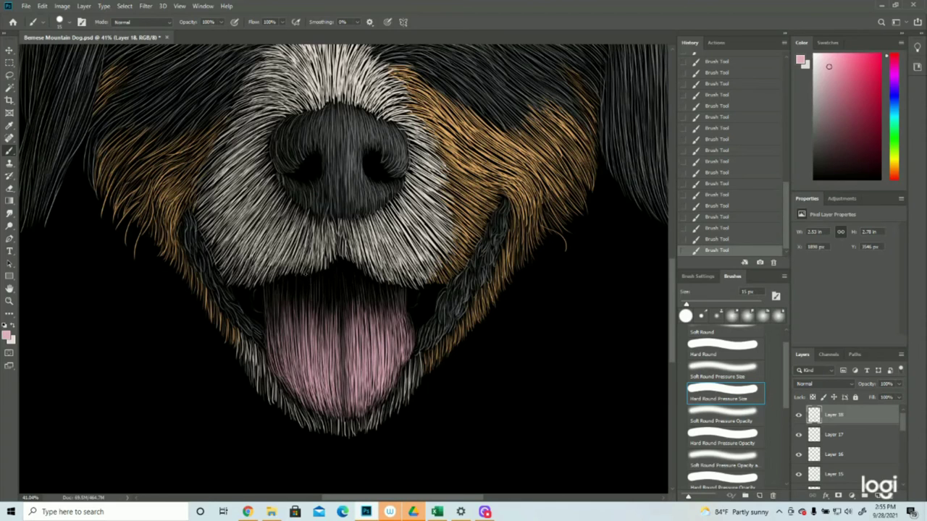
{"action": "left_click_drag", "start_coordinate": [271, 286], "coordinate": [271, 307]}
{"action": "left_click_drag", "start_coordinate": [330, 289], "coordinate": [329, 317]}
{"action": "left_click_drag", "start_coordinate": [335, 290], "coordinate": [335, 322]}
{"action": "left_click_drag", "start_coordinate": [356, 290], "coordinate": [356, 322]}
{"action": "left_click_drag", "start_coordinate": [374, 290], "coordinate": [375, 318]}
{"action": "left_click_drag", "start_coordinate": [323, 309], "coordinate": [324, 347]}
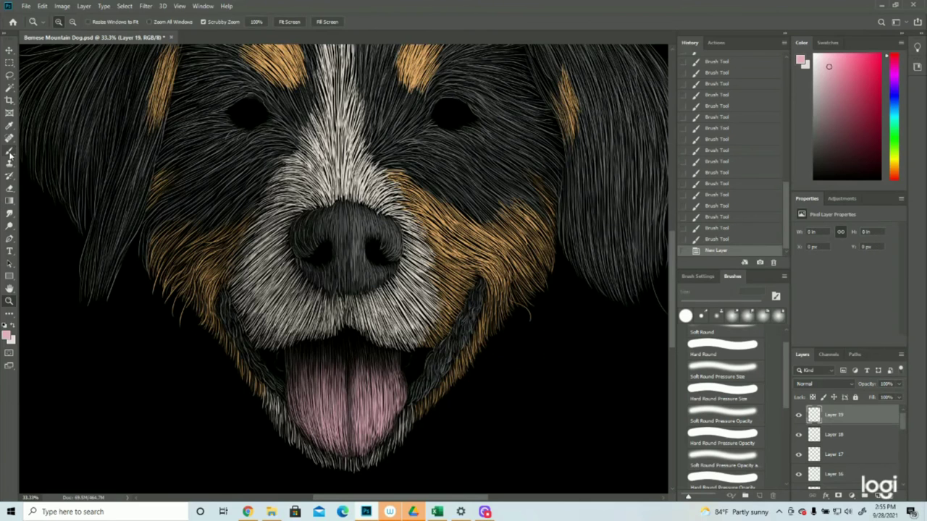
Draw short pink strokes in the dark mouth corners beside the tongue on Layer 19, undoing two of them
{"action": "left_click", "coordinate": [9, 152]}
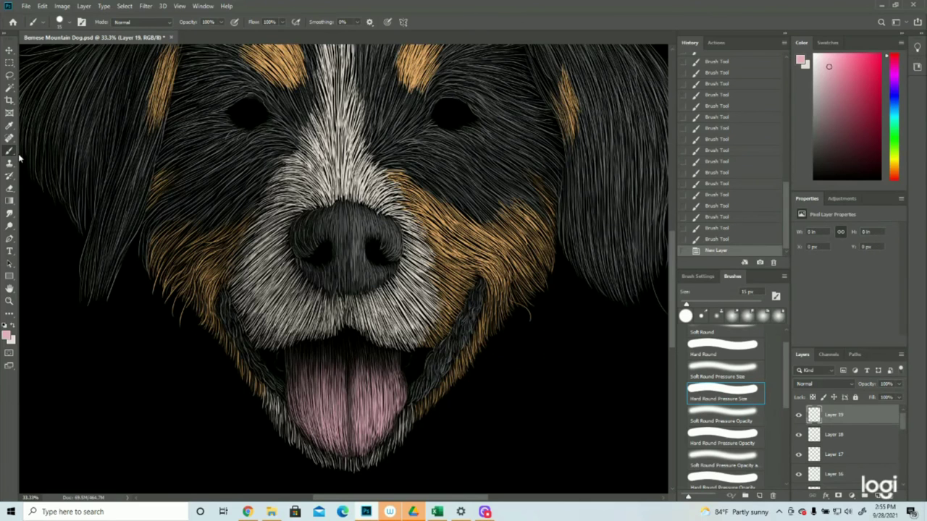
{"action": "left_click_drag", "start_coordinate": [262, 351], "coordinate": [267, 367]}
{"action": "left_click_drag", "start_coordinate": [264, 357], "coordinate": [270, 367]}
{"action": "key", "text": "ctrl+z"}
{"action": "key", "text": "ctrl+z"}
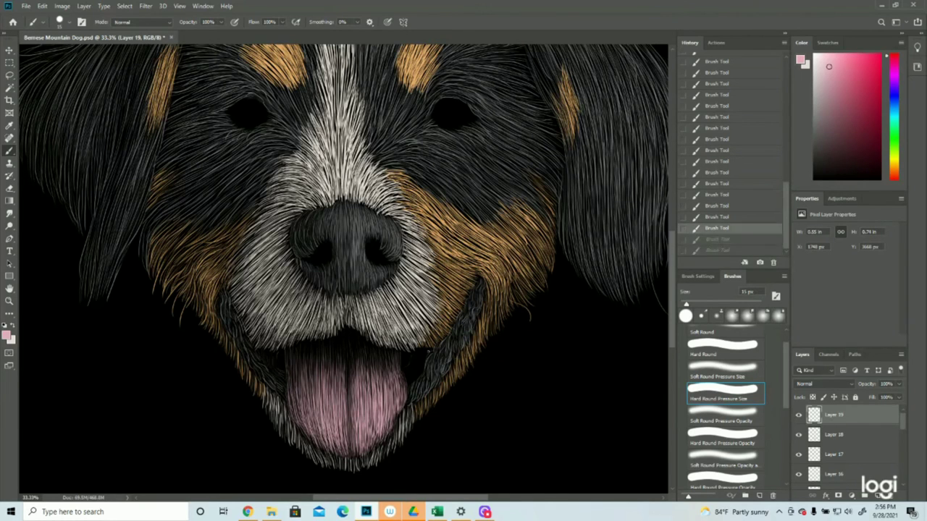
{"action": "left_click_drag", "start_coordinate": [422, 353], "coordinate": [409, 381]}
Add a new layer and set the foreground color to off-white e6dcd2
{"action": "key", "text": "z"}
{"action": "left_click", "coordinate": [355, 408], "text": "alt"}
{"action": "left_click", "coordinate": [876, 496]}
{"action": "left_click", "coordinate": [7, 335]}
{"action": "left_click", "coordinate": [13, 340]}
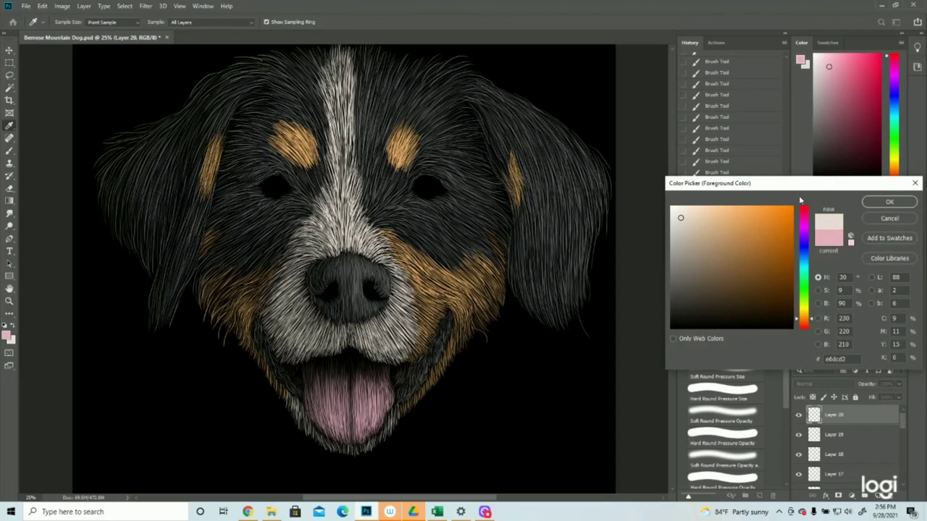
{"action": "left_click", "coordinate": [889, 202]}
{"action": "key", "text": "z"}
{"action": "left_click_drag", "start_coordinate": [383, 384], "coordinate": [398, 382]}
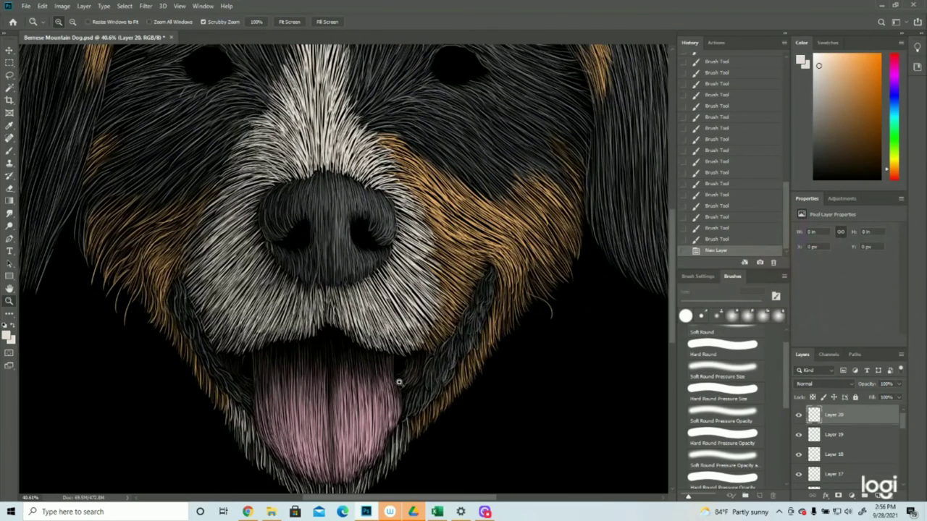
Draw small off-white strokes on both sides of the tongue's upper end, just below the muzzle
{"action": "left_click", "coordinate": [10, 149]}
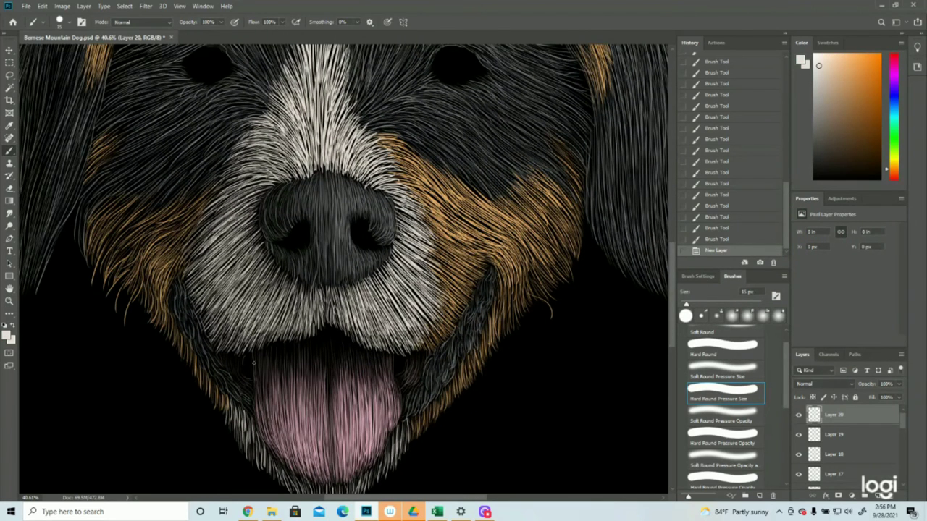
{"action": "left_click_drag", "start_coordinate": [250, 352], "coordinate": [250, 361]}
{"action": "left_click_drag", "start_coordinate": [245, 349], "coordinate": [248, 367]}
{"action": "left_click_drag", "start_coordinate": [245, 356], "coordinate": [248, 379]}
{"action": "left_click_drag", "start_coordinate": [399, 354], "coordinate": [397, 372]}
{"action": "left_click_drag", "start_coordinate": [401, 357], "coordinate": [399, 373]}
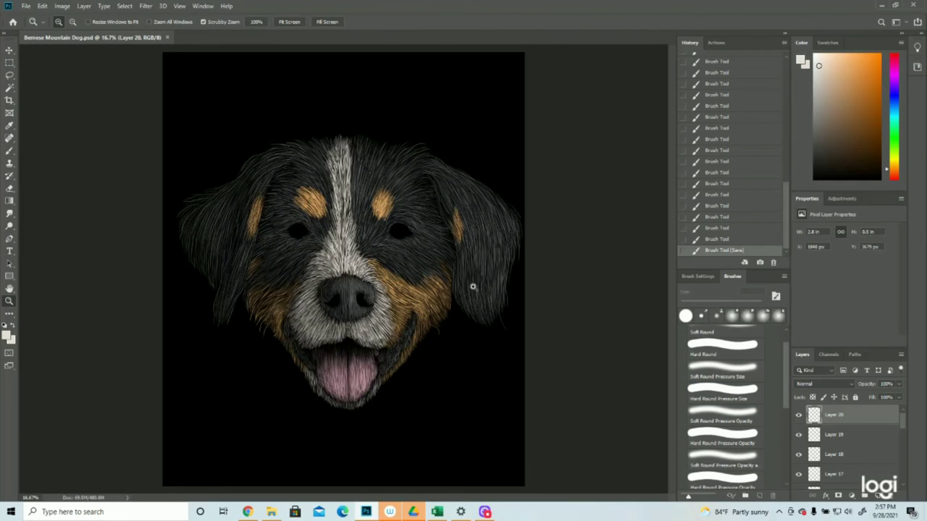
Add a new layer, show the purple sketch on Layer 5, and set the foreground color to the gray swatch 8d8f90
{"action": "left_click", "coordinate": [877, 497]}
{"action": "scroll", "coordinate": [835, 475], "scroll_direction": "down", "scroll_amount": 6}
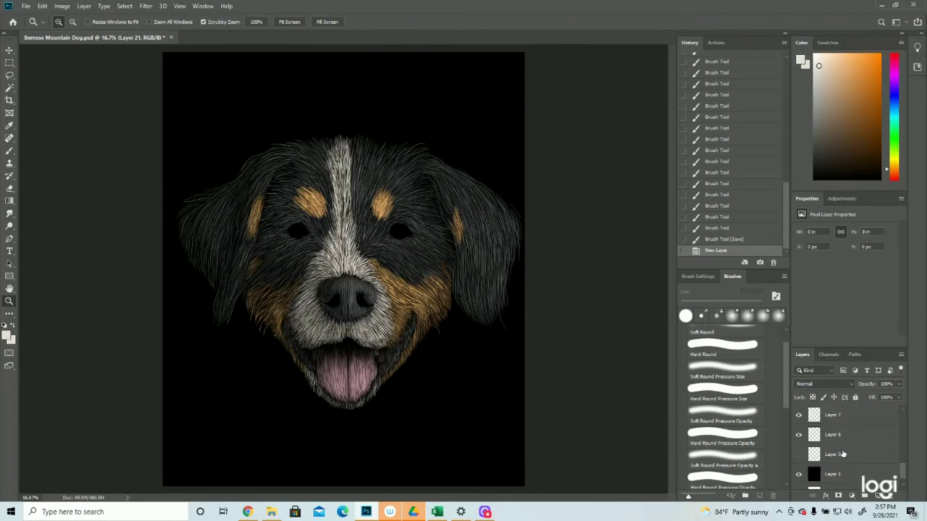
{"action": "left_click", "coordinate": [799, 454]}
{"action": "left_click", "coordinate": [483, 404]}
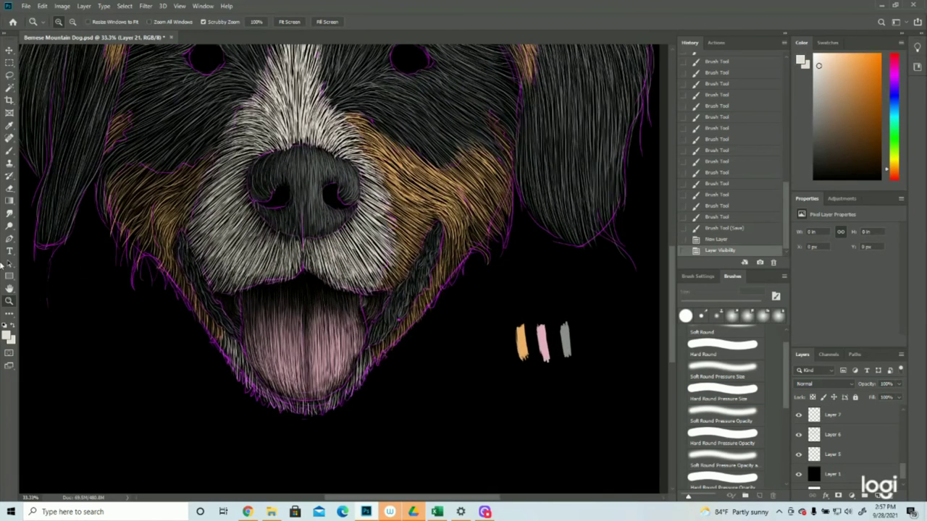
{"action": "left_click", "coordinate": [8, 335]}
{"action": "left_click", "coordinate": [565, 343]}
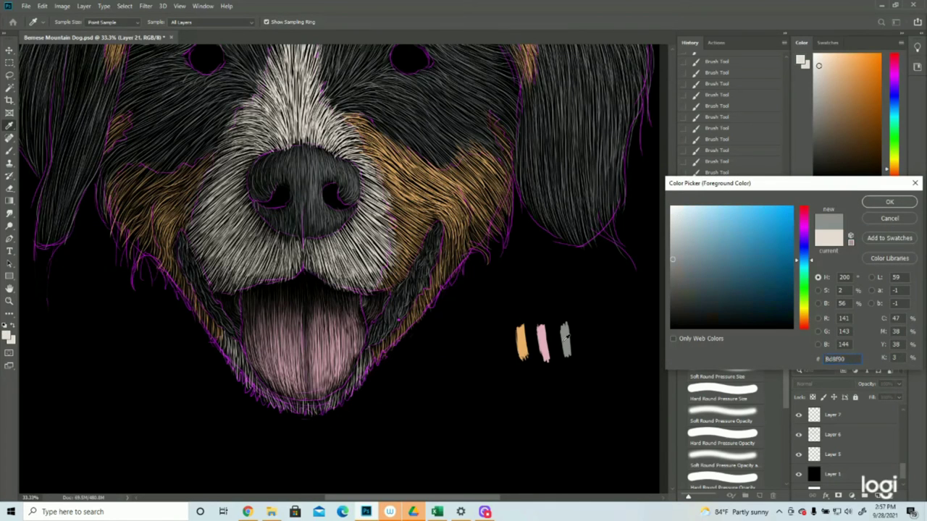
{"action": "left_click", "coordinate": [902, 202]}
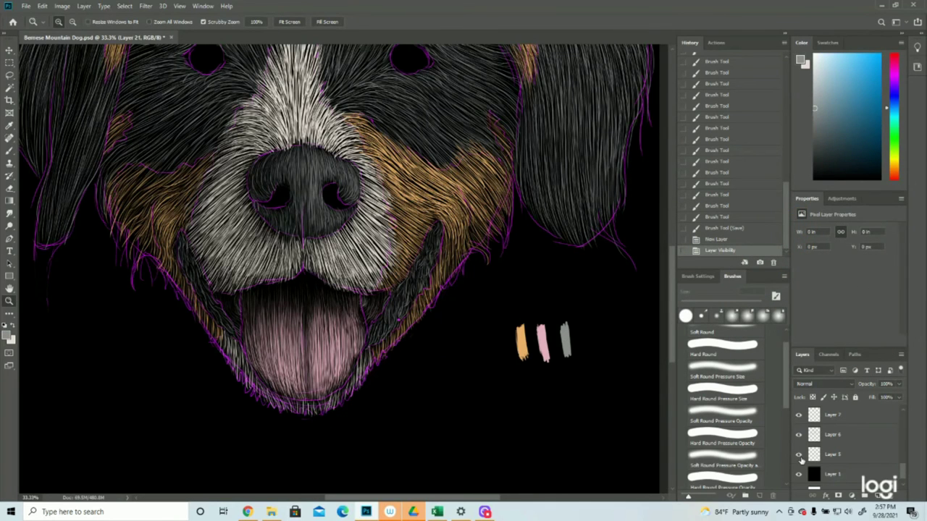
Brush loose gray hairs outward along the head's upper left outline and around the left ear's outer edge on Layer 21
{"action": "left_click", "coordinate": [427, 216], "text": "alt"}
{"action": "left_click", "coordinate": [423, 216], "text": "alt"}
{"action": "left_click", "coordinate": [423, 216], "text": "alt"}
{"action": "left_click", "coordinate": [422, 215], "text": "alt"}
{"action": "left_click_drag", "start_coordinate": [375, 173], "coordinate": [397, 174]}
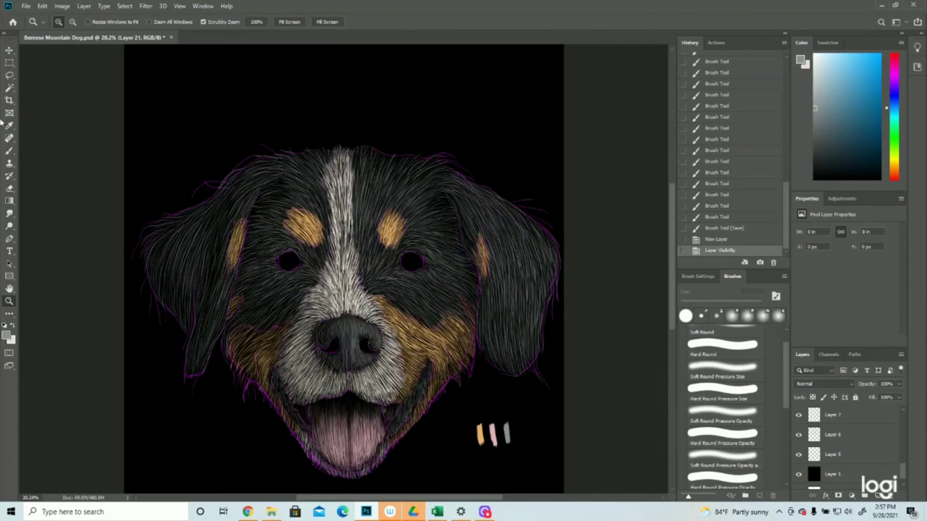
{"action": "left_click", "coordinate": [9, 151]}
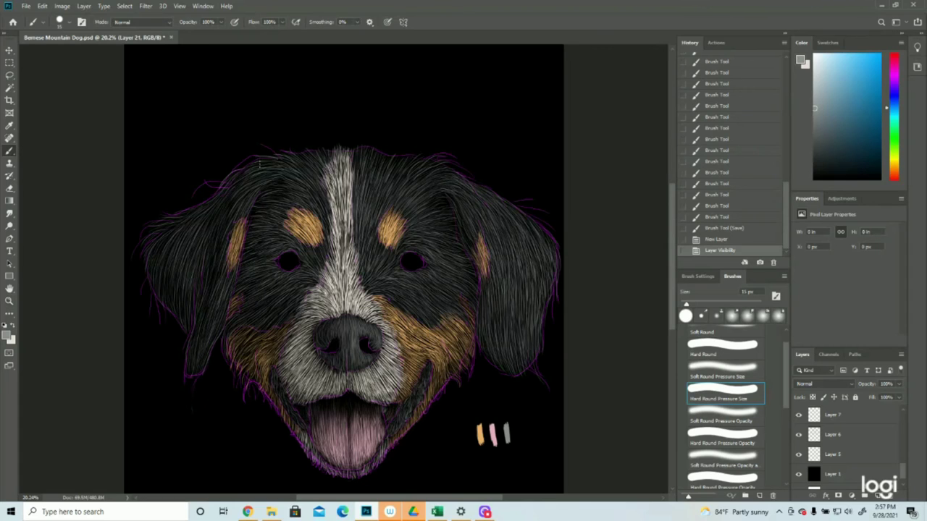
{"action": "mouse_move", "coordinate": [252, 154]}
{"action": "left_mouse_down"}
{"action": "mouse_move", "coordinate": [283, 147]}
{"action": "mouse_move", "coordinate": [264, 146]}
{"action": "left_mouse_up"}
{"action": "left_click_drag", "start_coordinate": [221, 186], "coordinate": [237, 173]}
{"action": "mouse_move", "coordinate": [214, 191]}
{"action": "left_mouse_down"}
{"action": "mouse_move", "coordinate": [229, 181]}
{"action": "mouse_move", "coordinate": [177, 215]}
{"action": "left_mouse_up"}
{"action": "left_click_drag", "start_coordinate": [181, 212], "coordinate": [160, 217]}
{"action": "left_click_drag", "start_coordinate": [168, 217], "coordinate": [148, 223]}
{"action": "left_click_drag", "start_coordinate": [160, 221], "coordinate": [136, 245]}
{"action": "mouse_move", "coordinate": [148, 238]}
{"action": "left_mouse_down"}
{"action": "mouse_move", "coordinate": [132, 258]}
{"action": "mouse_move", "coordinate": [150, 303]}
{"action": "left_mouse_up"}
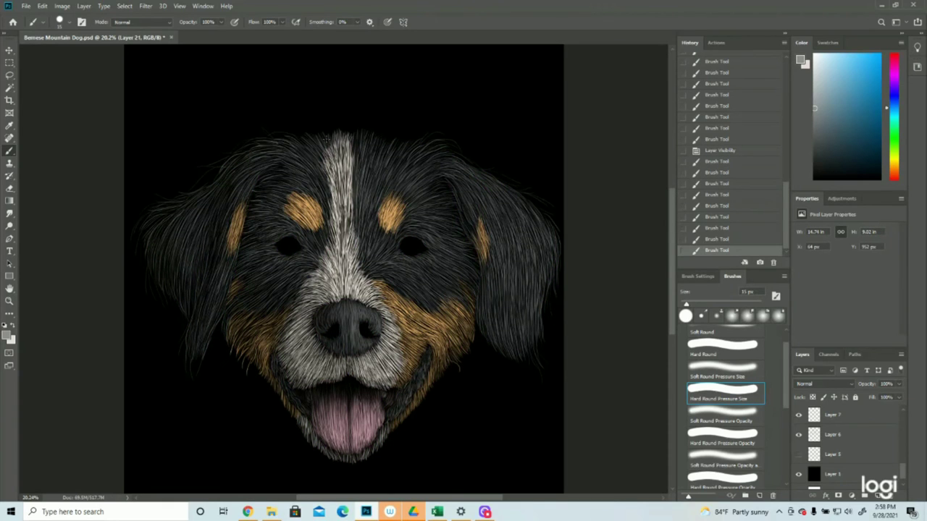
Add loose gray hairs along the crown and the start of the right ear
{"action": "left_click_drag", "start_coordinate": [433, 135], "coordinate": [454, 142]}
{"action": "left_click_drag", "start_coordinate": [429, 139], "coordinate": [459, 159]}
{"action": "mouse_move", "coordinate": [393, 149]}
{"action": "left_mouse_down"}
{"action": "mouse_move", "coordinate": [407, 136]}
{"action": "mouse_move", "coordinate": [444, 148]}
{"action": "mouse_move", "coordinate": [417, 139]}
{"action": "mouse_move", "coordinate": [427, 133]}
{"action": "mouse_move", "coordinate": [433, 142]}
{"action": "left_mouse_up"}
Sample the tan swatch on the sketch layer and draw loose tan hairs along both cheeks' outer edges on a new layer
{"action": "scroll", "coordinate": [854, 445], "scroll_direction": "up", "scroll_amount": 5}
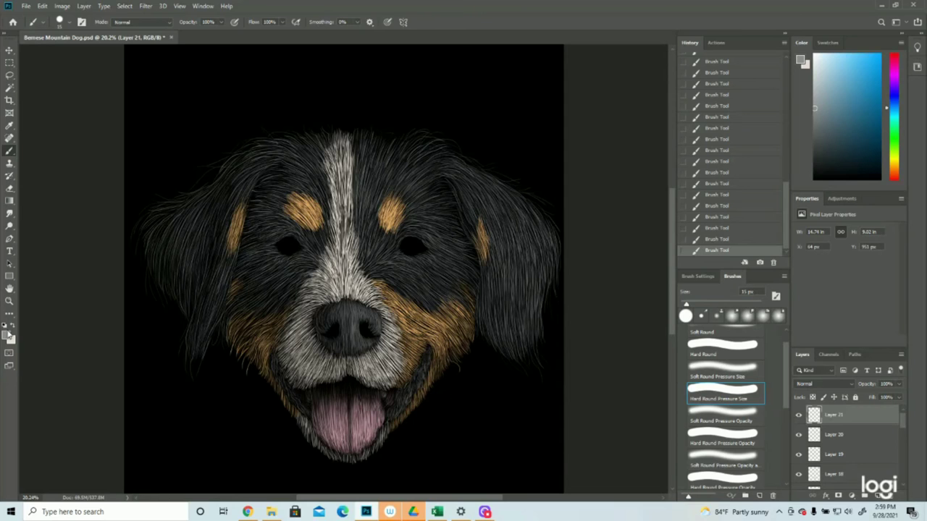
{"action": "scroll", "coordinate": [804, 449], "scroll_direction": "down", "scroll_amount": 10}
{"action": "left_click", "coordinate": [798, 439]}
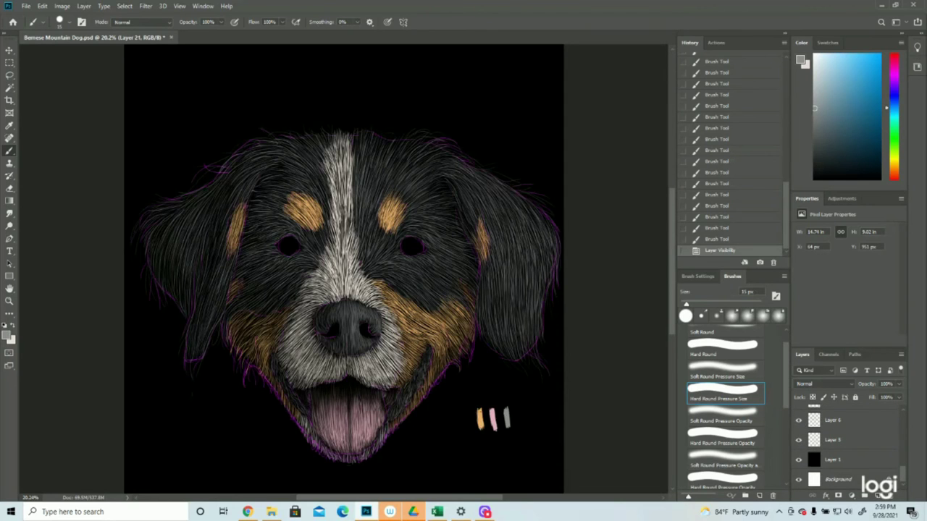
{"action": "left_click", "coordinate": [8, 334]}
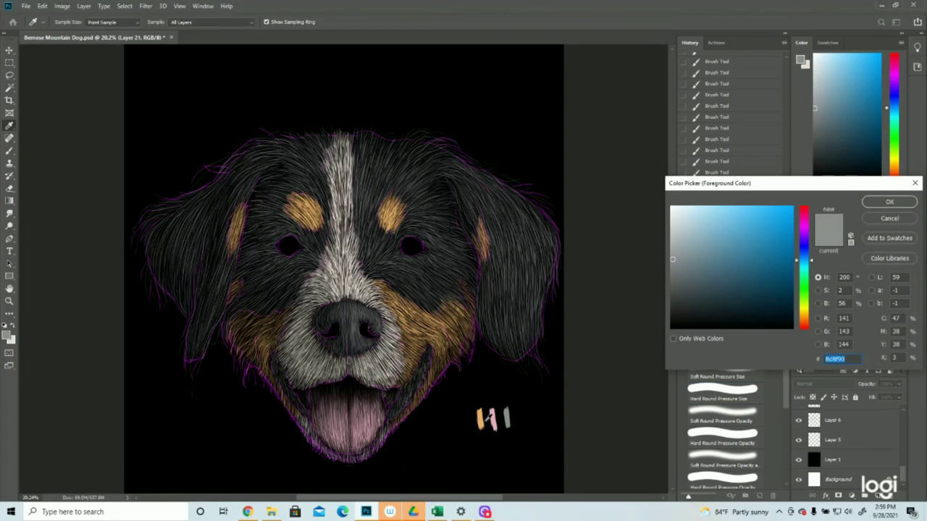
{"action": "left_click", "coordinate": [480, 418]}
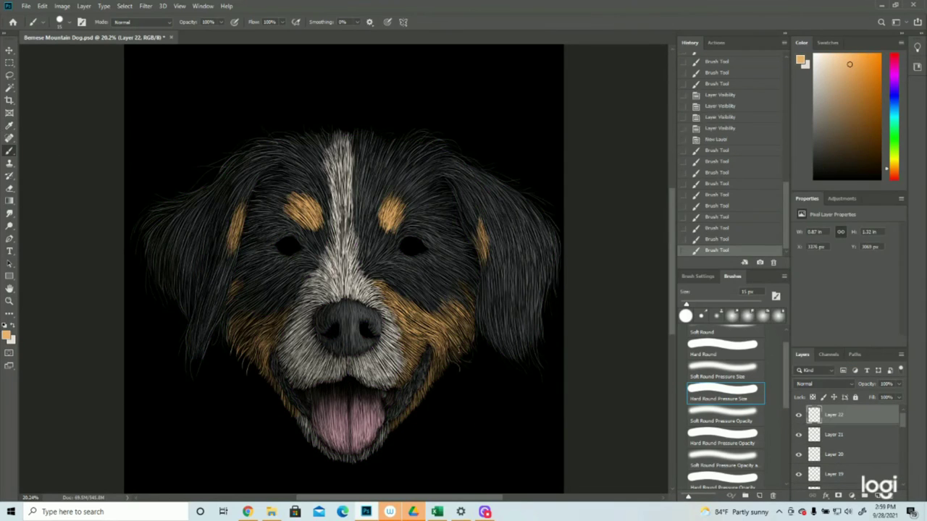
{"action": "mouse_move", "coordinate": [459, 350]}
{"action": "left_mouse_down"}
{"action": "mouse_move", "coordinate": [446, 375]}
{"action": "mouse_move", "coordinate": [470, 363]}
{"action": "mouse_move", "coordinate": [394, 430]}
{"action": "left_mouse_up"}
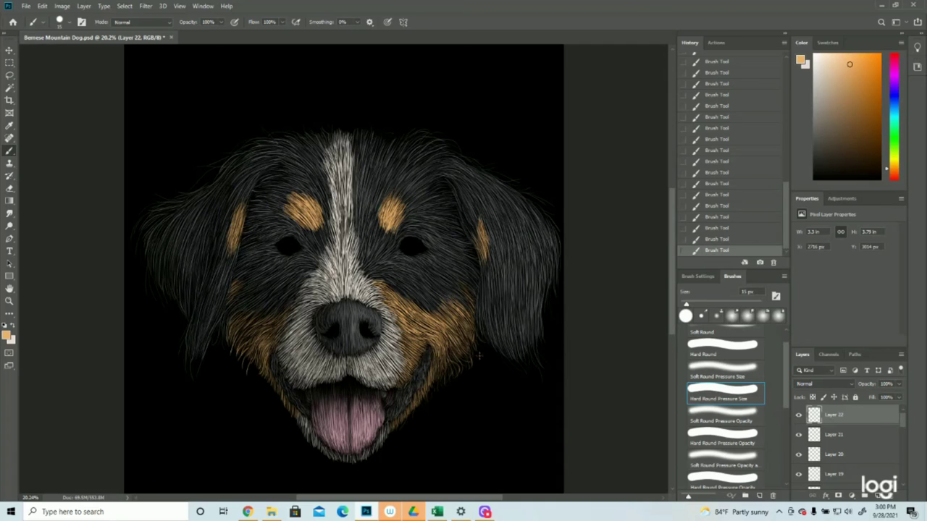
{"action": "left_click_drag", "start_coordinate": [232, 331], "coordinate": [223, 336]}
Add a new layer, set the foreground to off-white, and draw short strokes at the top of the white forehead blaze
{"action": "left_click", "coordinate": [878, 495]}
{"action": "left_click", "coordinate": [7, 335]}
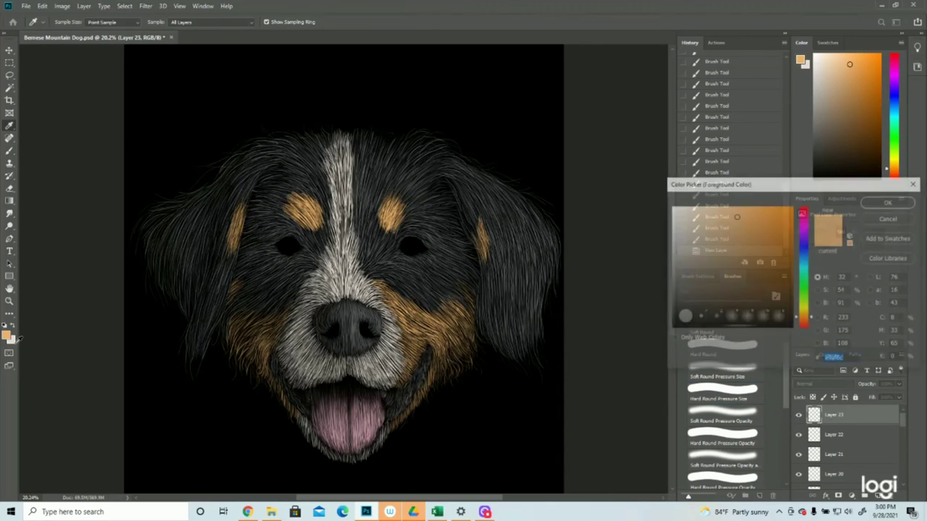
{"action": "left_click", "coordinate": [887, 202]}
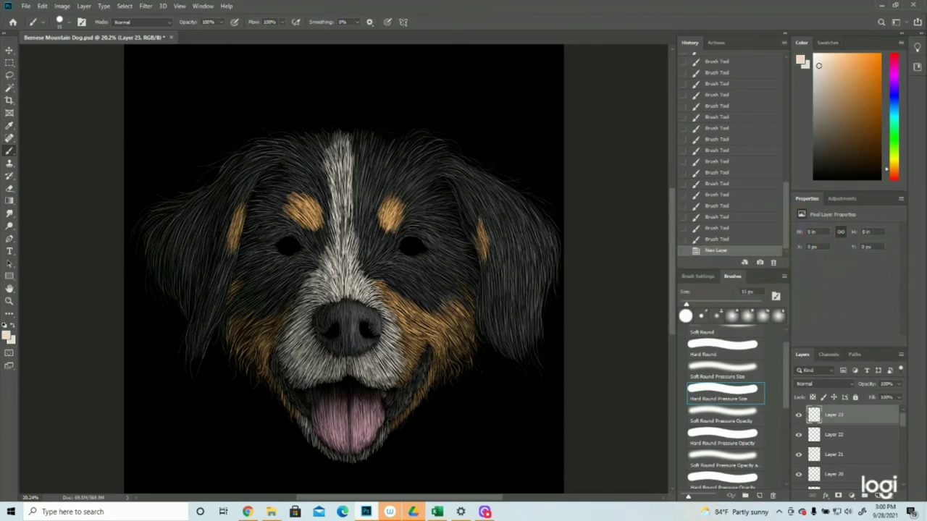
{"action": "left_click_drag", "start_coordinate": [337, 133], "coordinate": [335, 146]}
{"action": "mouse_move", "coordinate": [340, 133]}
{"action": "left_mouse_down"}
{"action": "mouse_move", "coordinate": [339, 146]}
{"action": "mouse_move", "coordinate": [349, 147]}
{"action": "mouse_move", "coordinate": [348, 135]}
{"action": "left_mouse_up"}
{"action": "left_click_drag", "start_coordinate": [354, 144], "coordinate": [354, 136]}
Draw loose off-white hairs along the chin's lower edge and save the document
{"action": "scroll", "coordinate": [344, 268], "scroll_direction": "down", "scroll_amount": 2}
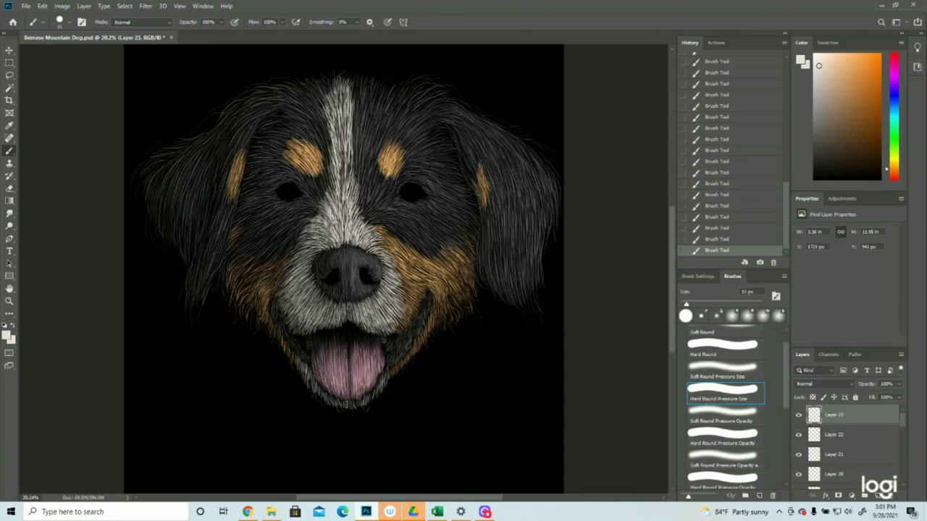
{"action": "key", "text": "ctrl+0"}
{"action": "key", "text": "z"}
{"action": "left_click", "coordinate": [459, 204]}
{"action": "scroll", "coordinate": [467, 208], "scroll_direction": "down", "scroll_amount": 1}
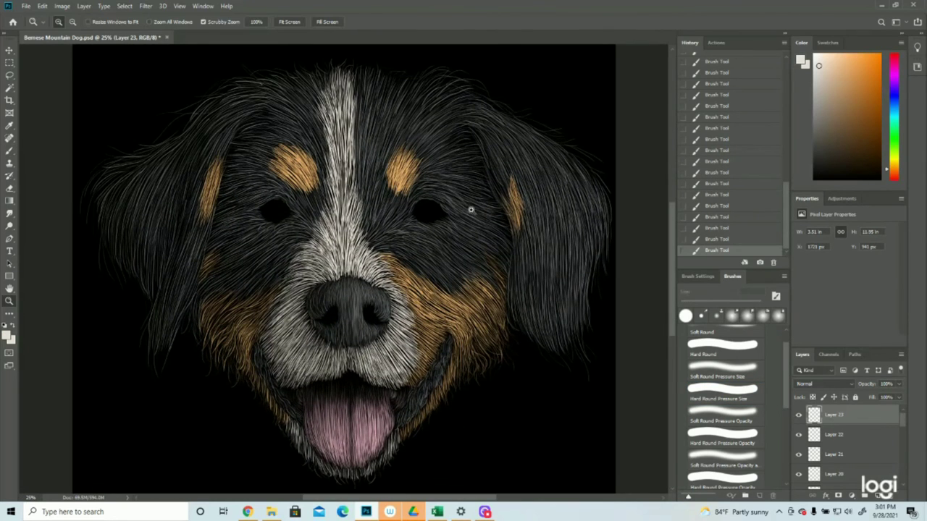
{"action": "left_click", "coordinate": [13, 150]}
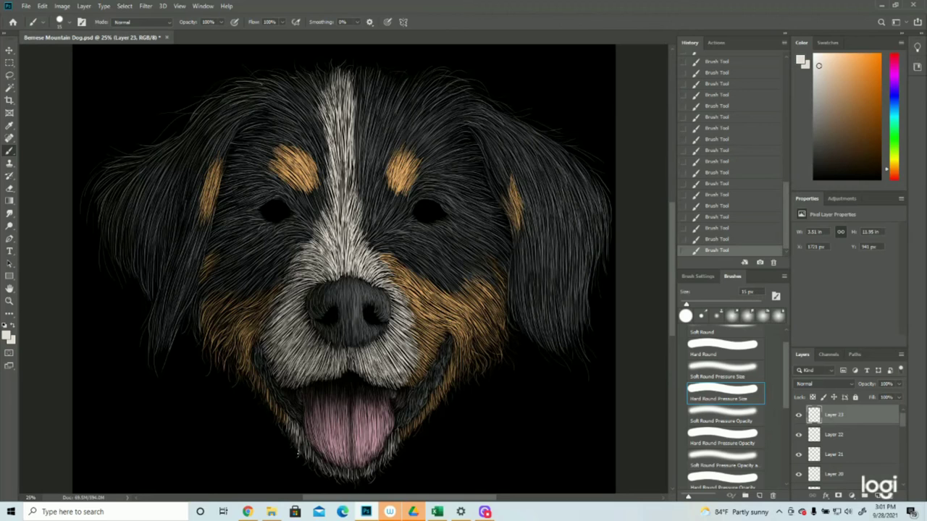
{"action": "key", "text": "ctrl+s"}
{"action": "key", "text": "z"}
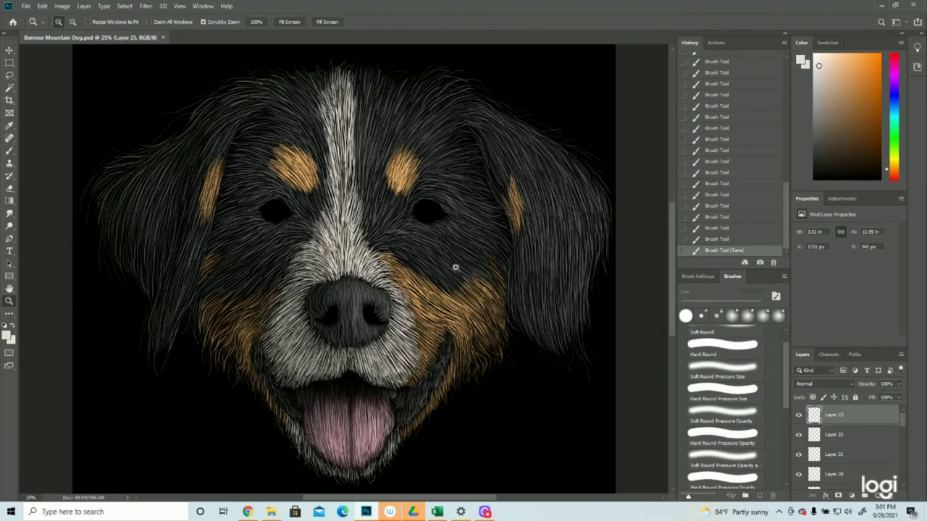
Show the sketch on Layer 5 and choose a burnt orange foreground color for the eyes
{"action": "scroll", "coordinate": [456, 267], "scroll_direction": "down", "scroll_amount": 1}
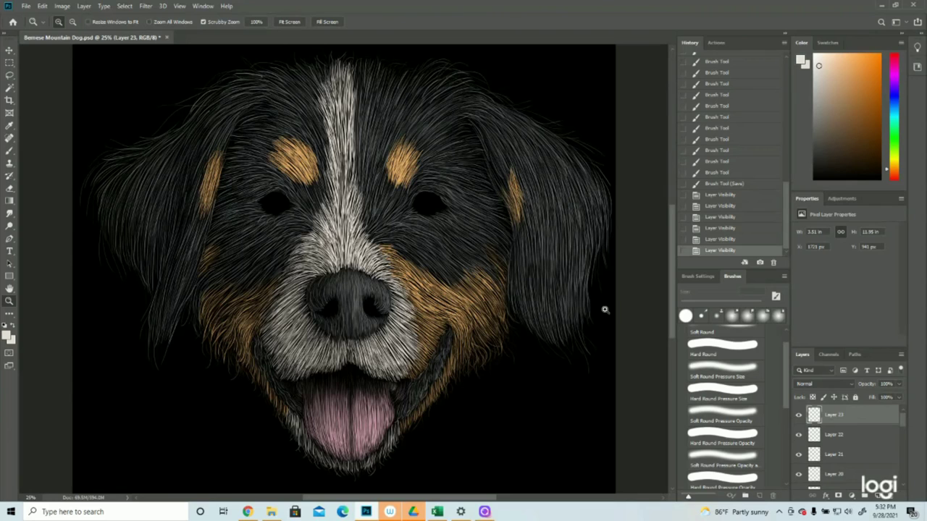
{"action": "left_click", "coordinate": [798, 415]}
{"action": "left_click", "coordinate": [798, 415]}
{"action": "scroll", "coordinate": [844, 440], "scroll_direction": "down", "scroll_amount": 10}
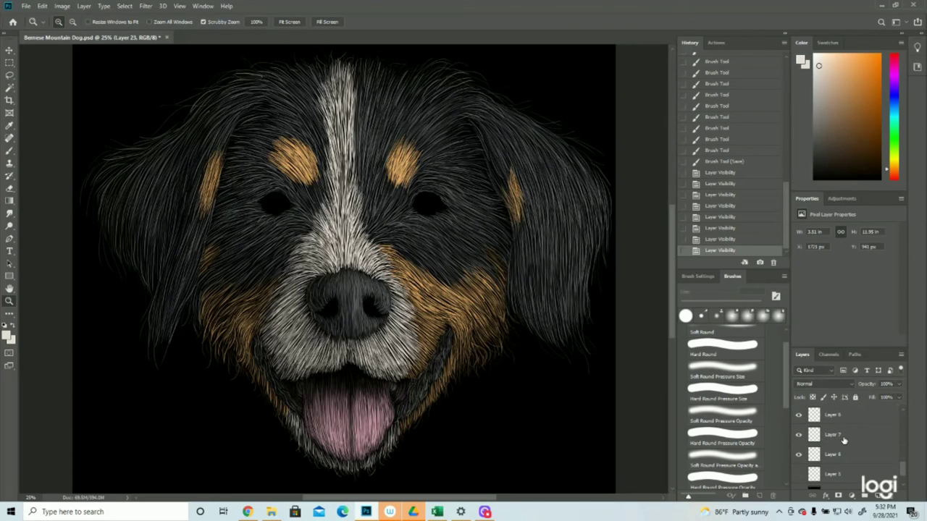
{"action": "left_click", "coordinate": [798, 460]}
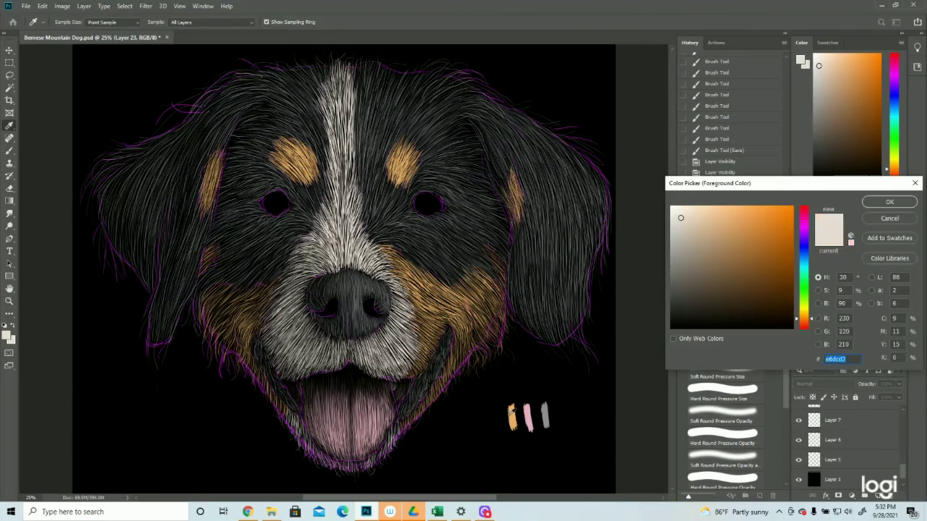
{"action": "left_click", "coordinate": [743, 225]}
{"action": "left_click", "coordinate": [753, 235]}
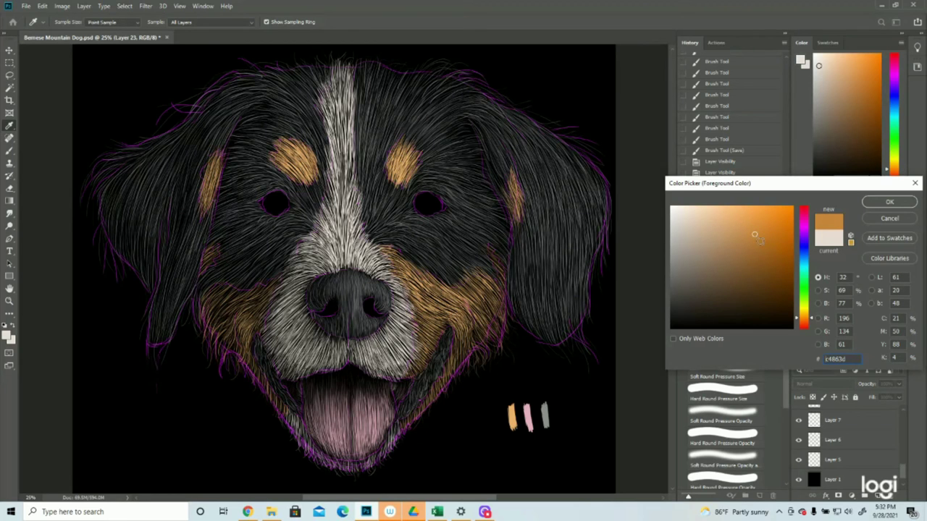
{"action": "left_click_drag", "start_coordinate": [754, 235], "coordinate": [756, 237]}
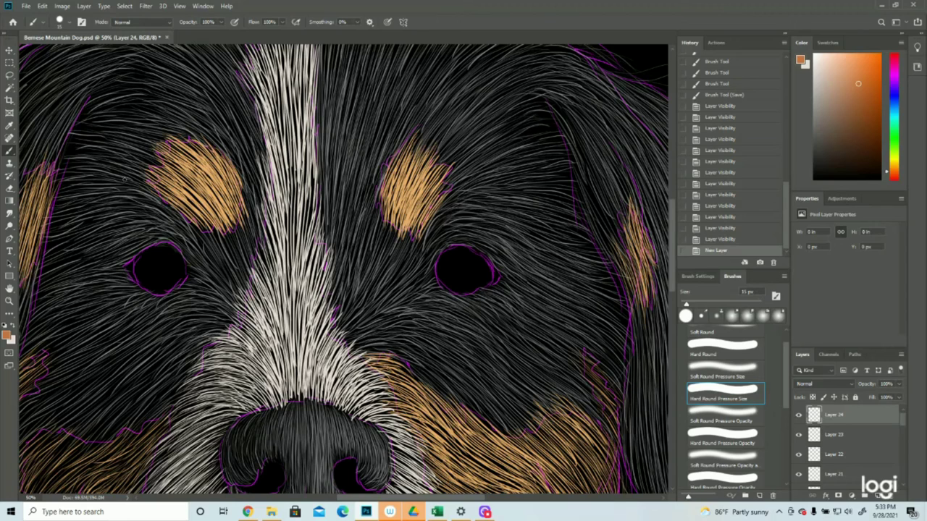
Outline a small round pupil in orange inside the right eye on Layer 24
{"action": "left_click", "coordinate": [453, 265]}
{"action": "left_click", "coordinate": [452, 266]}
{"action": "left_click", "coordinate": [452, 273]}
{"action": "left_click", "coordinate": [454, 273]}
{"action": "left_click", "coordinate": [460, 280]}
{"action": "left_click", "coordinate": [461, 277]}
{"action": "left_click", "coordinate": [463, 276]}
{"action": "left_click", "coordinate": [467, 272]}
{"action": "left_click", "coordinate": [467, 269]}
{"action": "left_click", "coordinate": [467, 267]}
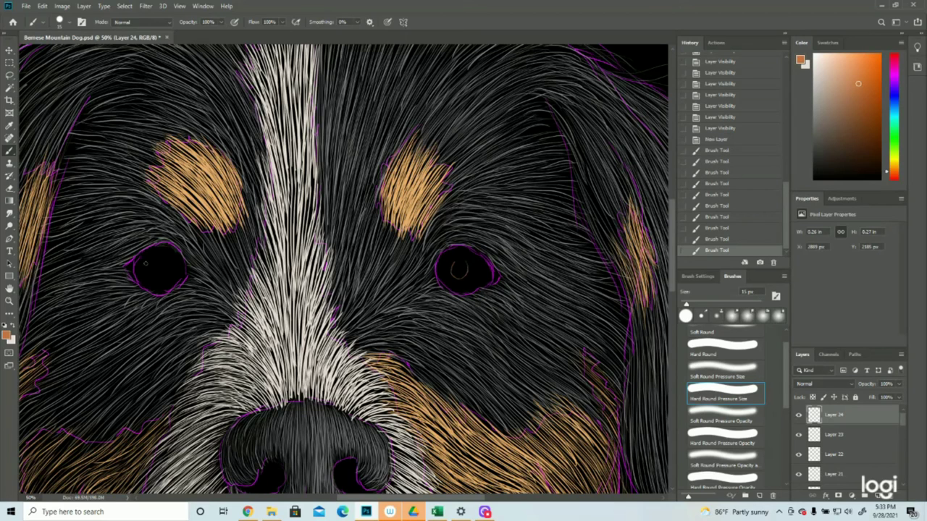
Outline a matching small round pupil in orange inside the left eye
{"action": "left_click", "coordinate": [174, 269]}
{"action": "left_click", "coordinate": [174, 268]}
{"action": "left_click", "coordinate": [172, 267]}
{"action": "left_click", "coordinate": [170, 273]}
{"action": "left_click", "coordinate": [165, 277]}
{"action": "left_click", "coordinate": [163, 277]}
{"action": "left_click", "coordinate": [160, 274]}
{"action": "left_click", "coordinate": [159, 273]}
{"action": "left_click", "coordinate": [158, 273]}
{"action": "left_click", "coordinate": [157, 269]}
{"action": "left_click", "coordinate": [159, 264]}
{"action": "left_click", "coordinate": [163, 260]}
{"action": "left_click_drag", "start_coordinate": [158, 265], "coordinate": [160, 262]}
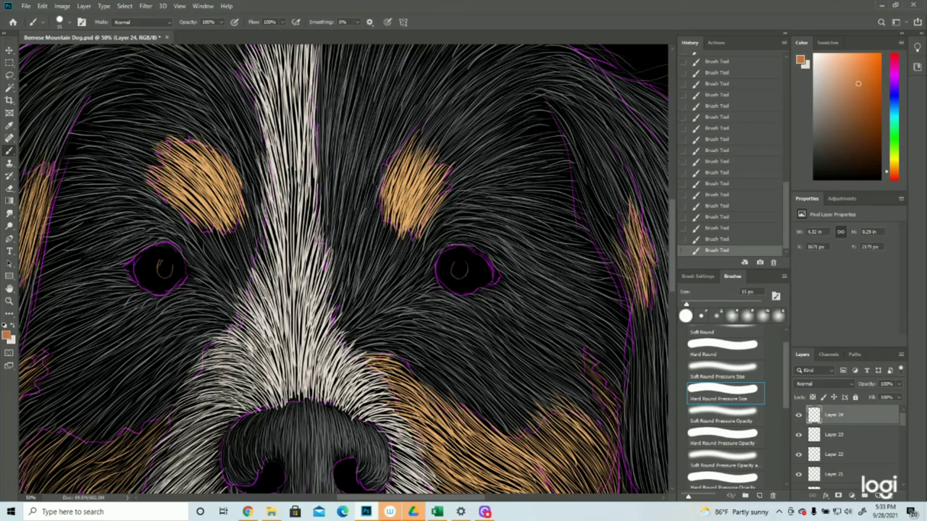
Fill the right eye's iris with curved orange strokes around its pupil
{"action": "left_click", "coordinate": [452, 262]}
{"action": "mouse_move", "coordinate": [451, 263]}
{"action": "left_mouse_down"}
{"action": "mouse_move", "coordinate": [460, 280]}
{"action": "mouse_move", "coordinate": [442, 281]}
{"action": "left_mouse_up"}
{"action": "left_click", "coordinate": [720, 240]}
{"action": "left_click", "coordinate": [716, 250]}
{"action": "mouse_move", "coordinate": [490, 279]}
{"action": "left_mouse_down"}
{"action": "mouse_move", "coordinate": [467, 280]}
{"action": "mouse_move", "coordinate": [468, 267]}
{"action": "mouse_move", "coordinate": [444, 283]}
{"action": "mouse_move", "coordinate": [479, 277]}
{"action": "left_mouse_up"}
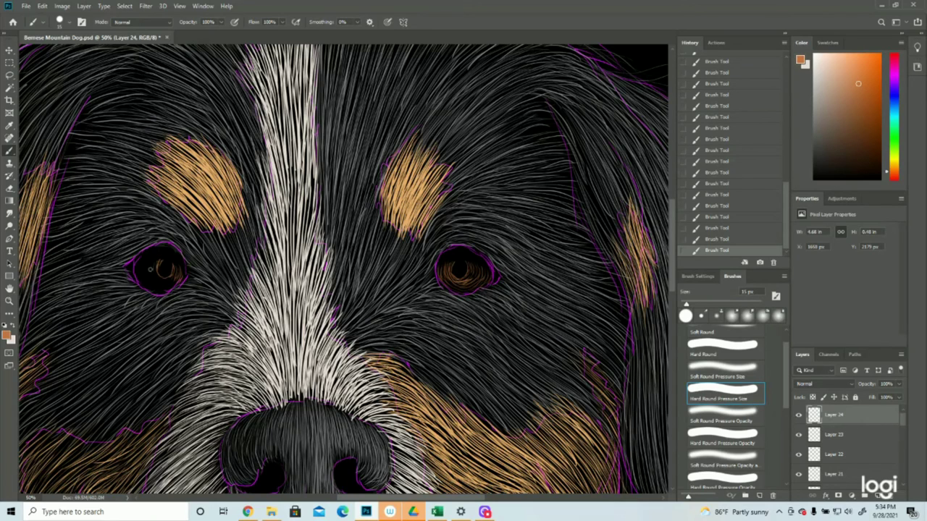
Fill the left iris with curved orange strokes and, with the Layer 5 sketch hidden, extend the strokes in both irises
{"action": "mouse_move", "coordinate": [146, 264]}
{"action": "left_mouse_down"}
{"action": "mouse_move", "coordinate": [137, 276]}
{"action": "mouse_move", "coordinate": [154, 289]}
{"action": "left_mouse_up"}
{"action": "left_click_drag", "start_coordinate": [902, 419], "coordinate": [902, 477]}
{"action": "left_click", "coordinate": [798, 440]}
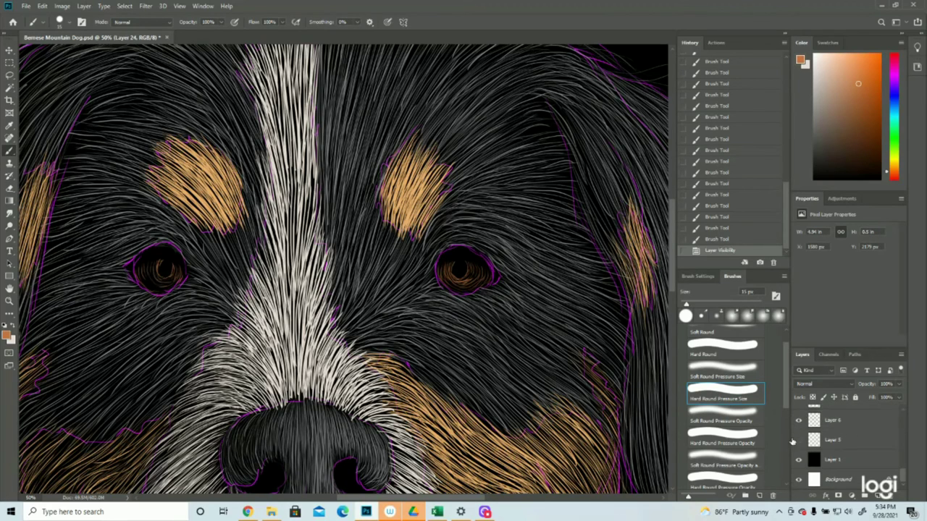
{"action": "left_click_drag", "start_coordinate": [139, 271], "coordinate": [157, 261]}
{"action": "left_click_drag", "start_coordinate": [471, 272], "coordinate": [491, 262]}
Activate the Elliptical Marquee tool for selecting the pupils
{"action": "key", "text": "z"}
{"action": "left_click_drag", "start_coordinate": [435, 194], "coordinate": [365, 192]}
{"action": "left_click", "coordinate": [365, 192]}
{"action": "left_click", "coordinate": [364, 192]}
{"action": "left_click", "coordinate": [366, 195]}
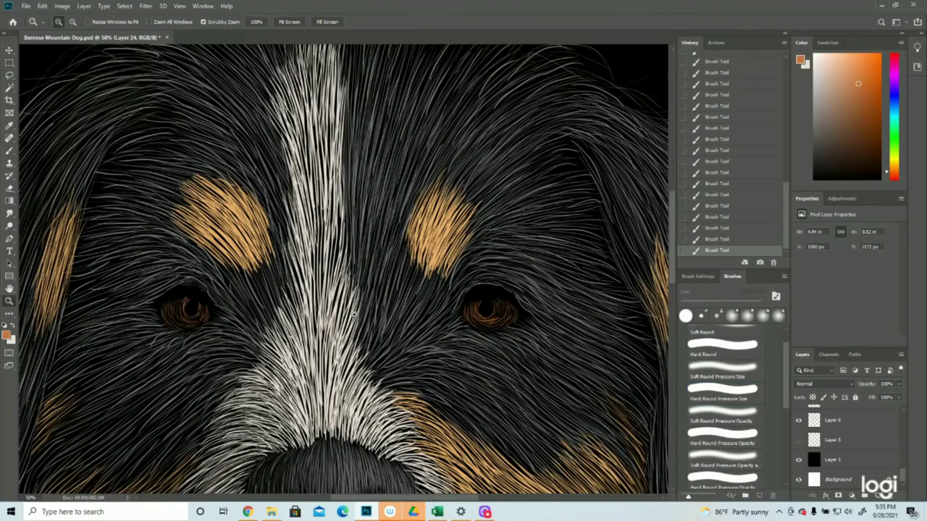
{"action": "key", "text": "ctrl+plus"}
{"action": "left_click", "coordinate": [11, 66]}
{"action": "left_click", "coordinate": [47, 68]}
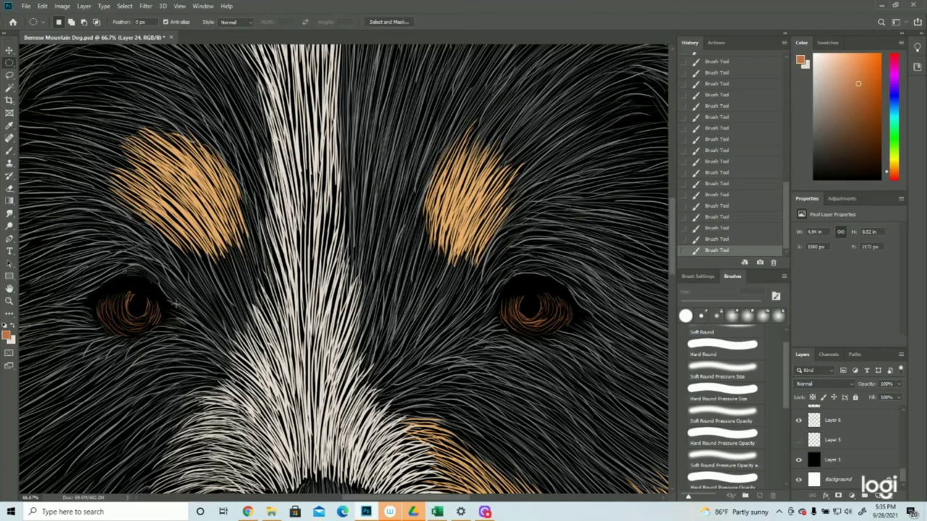
{"action": "left_click_drag", "start_coordinate": [123, 276], "coordinate": [148, 311]}
{"action": "key", "text": "Right"}
{"action": "key", "text": "ctrl+d"}
Select the left eye's pupil with an elliptical marquee, nudge the outline right, and clear the strokes inside it
{"action": "left_click_drag", "start_coordinate": [120, 279], "coordinate": [145, 310]}
{"action": "key", "text": "Right"}
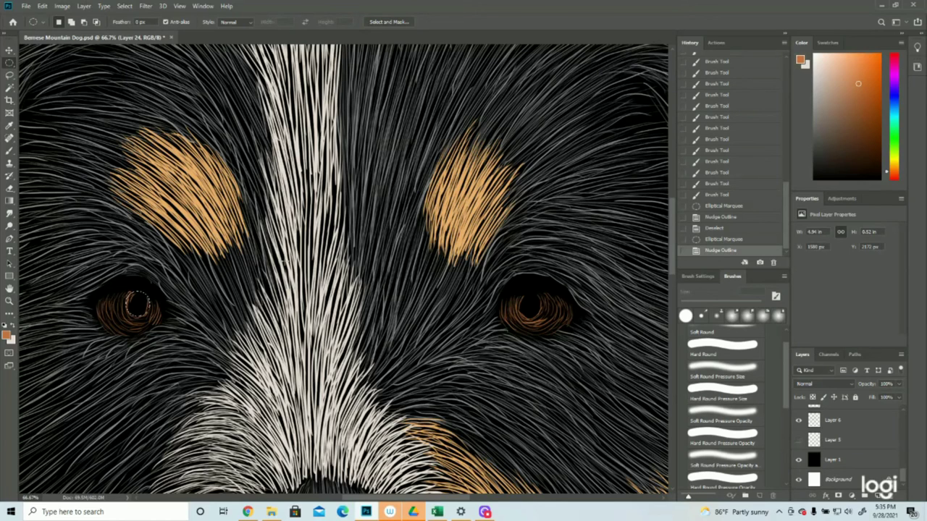
{"action": "key", "text": "Delete"}
Invert the pupil selection and brush short curved orange strokes around the left pupil's edge
{"action": "left_click", "coordinate": [125, 6]}
{"action": "left_click", "coordinate": [134, 44]}
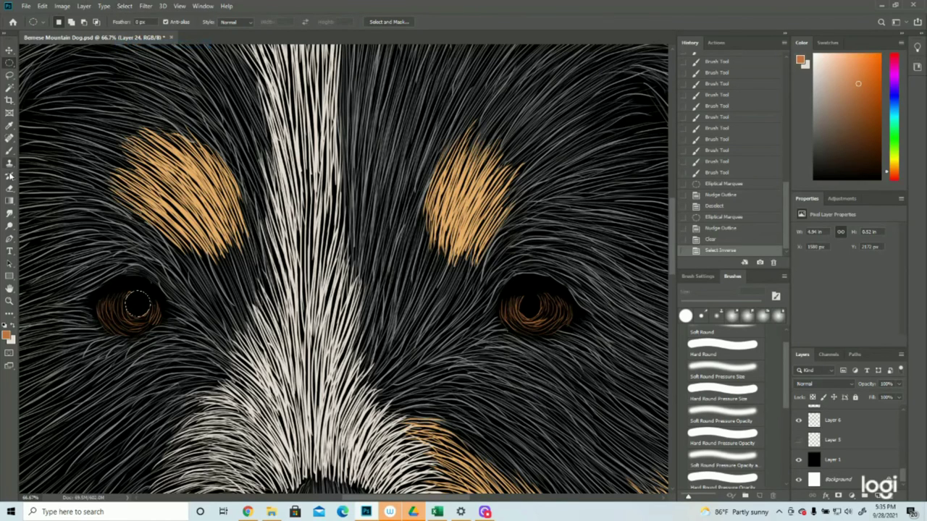
{"action": "left_click", "coordinate": [10, 150]}
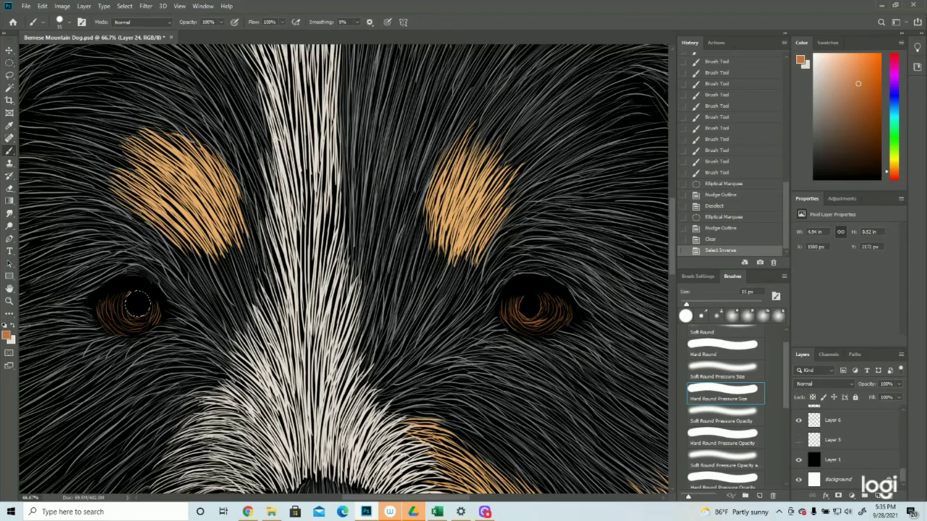
{"action": "left_click_drag", "start_coordinate": [134, 298], "coordinate": [142, 308]}
{"action": "left_click_drag", "start_coordinate": [132, 301], "coordinate": [139, 309]}
{"action": "left_click_drag", "start_coordinate": [133, 300], "coordinate": [141, 308]}
{"action": "mouse_move", "coordinate": [133, 301]}
{"action": "left_mouse_down"}
{"action": "mouse_move", "coordinate": [137, 310]}
{"action": "mouse_move", "coordinate": [138, 301]}
{"action": "left_mouse_up"}
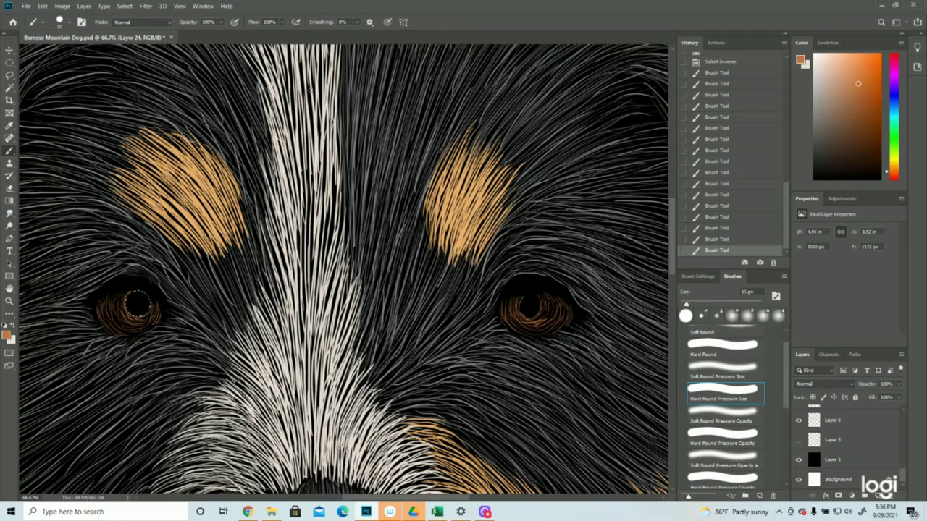
Invert the selection back to the left pupil circle and move its outline onto the right eye's pupil
{"action": "left_click", "coordinate": [125, 6]}
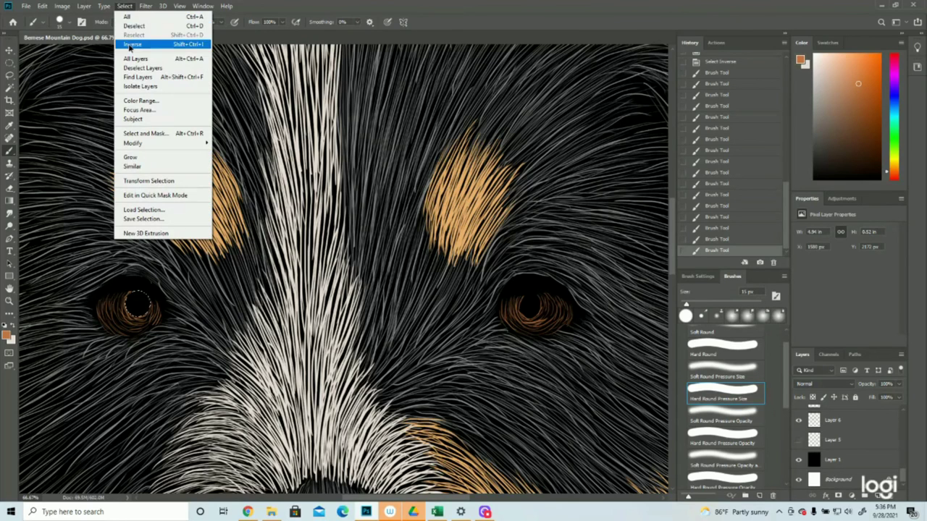
{"action": "left_click", "coordinate": [131, 45]}
{"action": "left_click", "coordinate": [9, 63]}
{"action": "left_click_drag", "start_coordinate": [141, 310], "coordinate": [530, 307]}
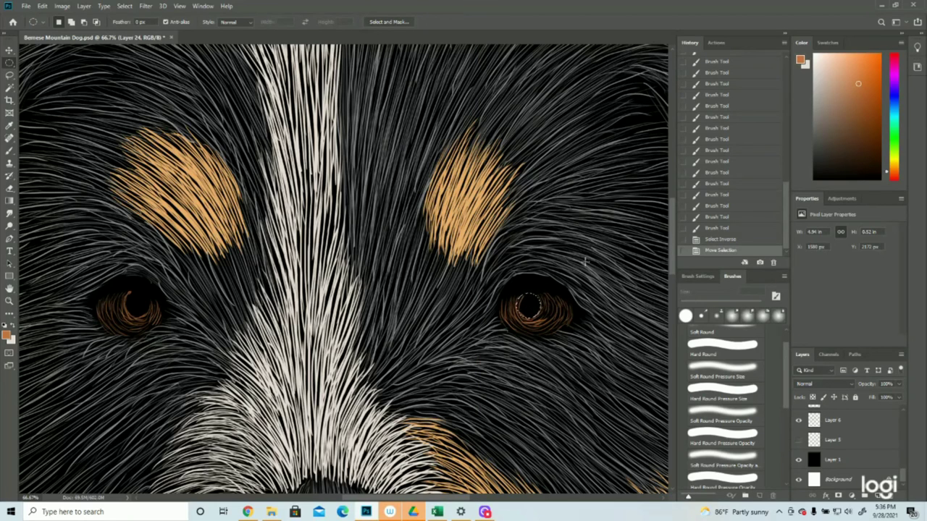
Clear the strokes inside the right eye's pupil circle and invert the selection
{"action": "key", "text": "Delete"}
{"action": "left_click", "coordinate": [126, 7]}
{"action": "left_click", "coordinate": [138, 44]}
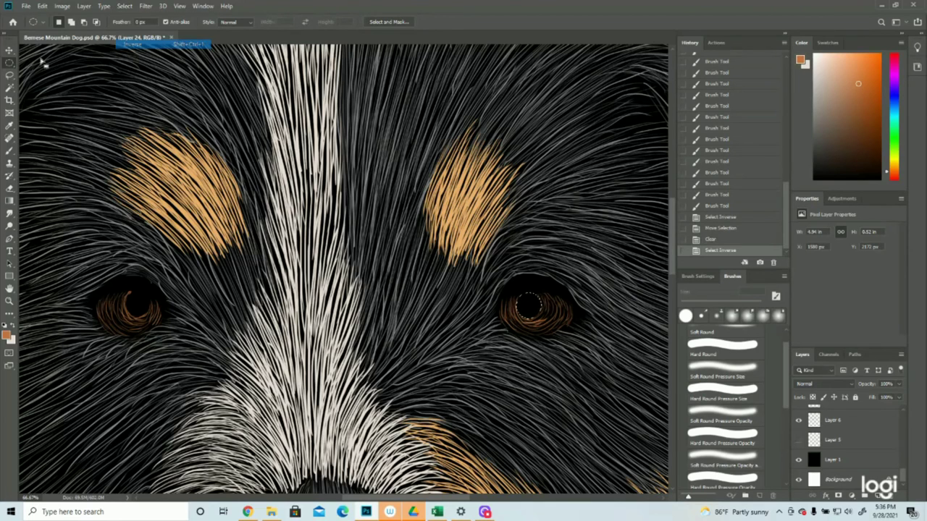
Brush short curved orange strokes around the right pupil's edge, keeping the pupil circle clear
{"action": "left_click", "coordinate": [9, 150]}
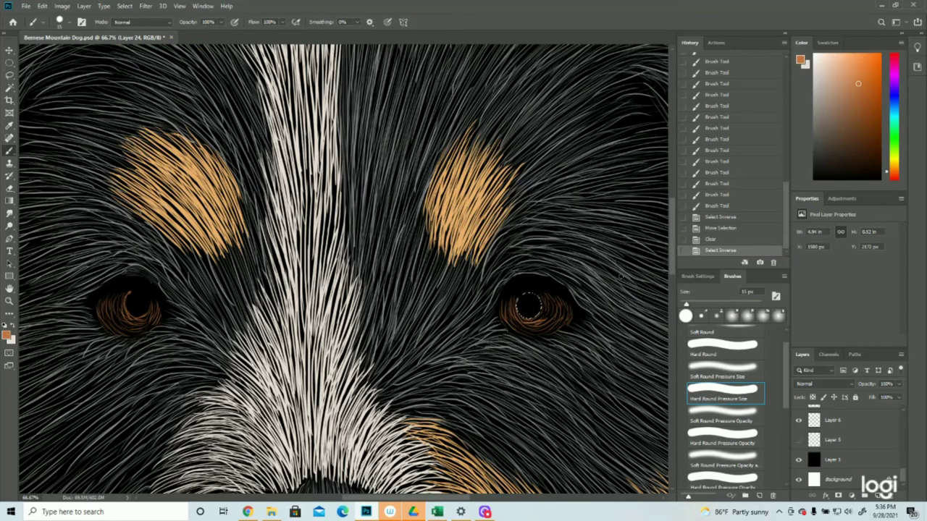
{"action": "left_click_drag", "start_coordinate": [529, 304], "coordinate": [529, 309]}
{"action": "left_click_drag", "start_coordinate": [528, 304], "coordinate": [529, 311]}
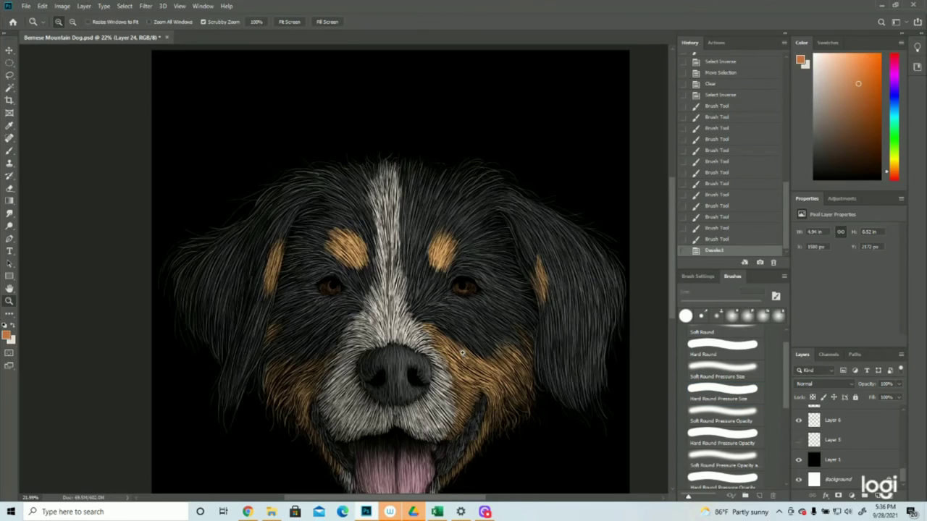
{"action": "left_click_drag", "start_coordinate": [463, 353], "coordinate": [435, 351]}
Restore and invert the pupil selection, compare its outline against both eyes' pupils, and deselect it
{"action": "key", "text": "ctrl+z"}
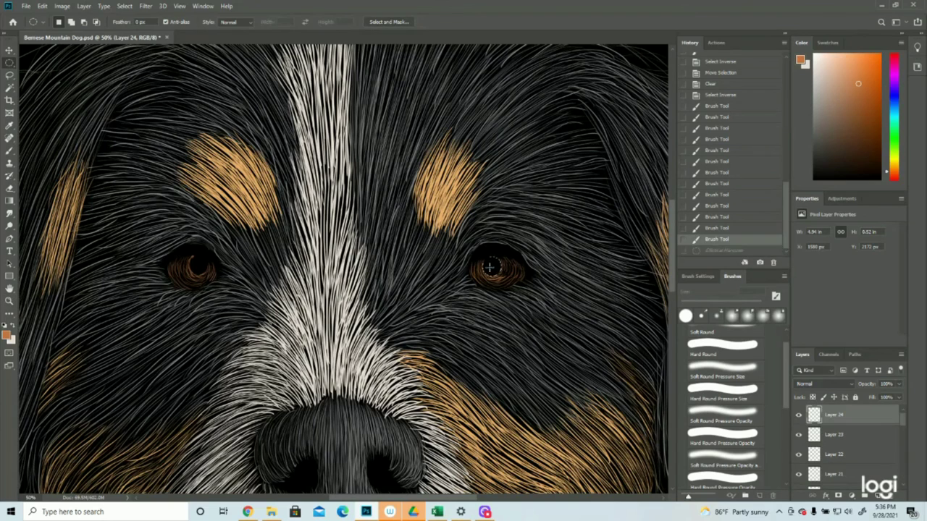
{"action": "key", "text": "ctrl+shift+i"}
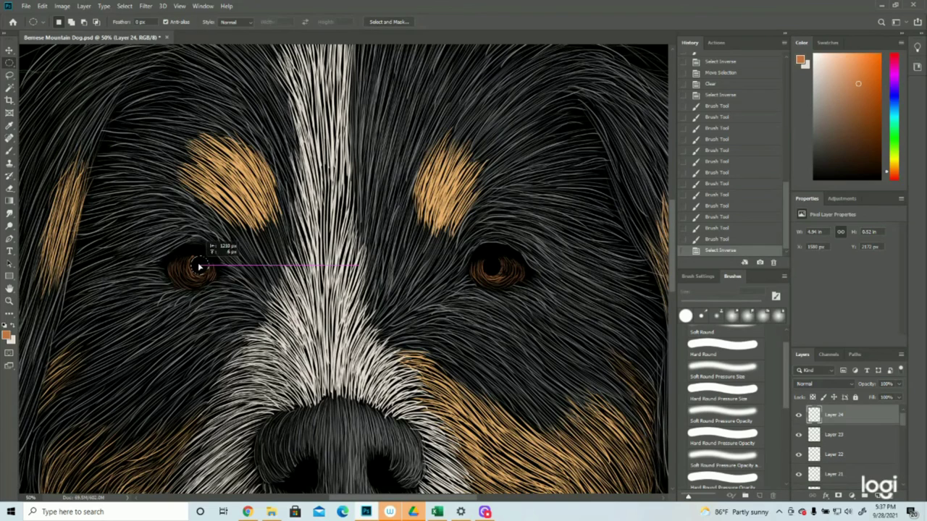
{"action": "left_click_drag", "start_coordinate": [197, 268], "coordinate": [528, 274]}
{"action": "key", "text": "ctrl+d"}
{"action": "key", "text": "ctrl+d"}
Lasso the stray orange stroke end at the left pupil's upper edge, delete it, and deselect
{"action": "left_click", "coordinate": [10, 301]}
{"action": "left_click_drag", "start_coordinate": [330, 268], "coordinate": [281, 267]}
{"action": "left_click_drag", "start_coordinate": [398, 224], "coordinate": [449, 223]}
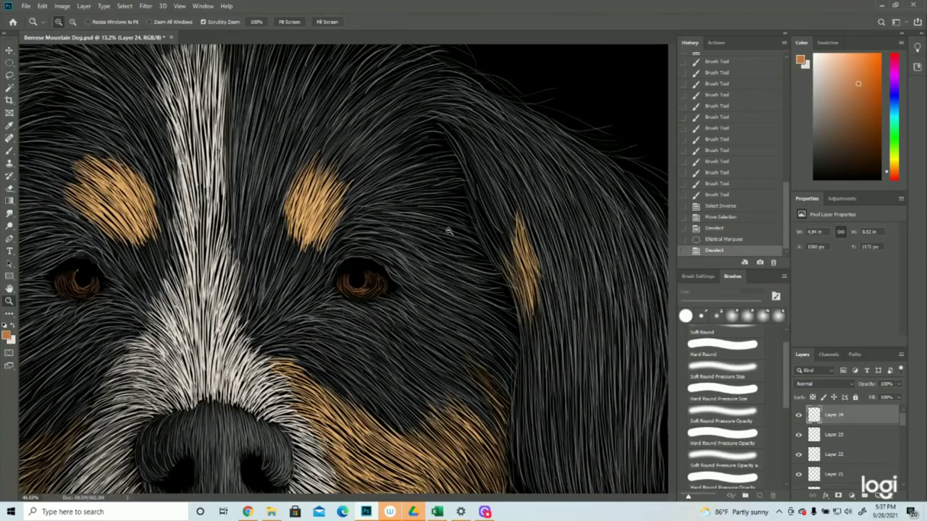
{"action": "left_click_drag", "start_coordinate": [101, 267], "coordinate": [120, 266]}
{"action": "left_click_drag", "start_coordinate": [65, 255], "coordinate": [69, 254]}
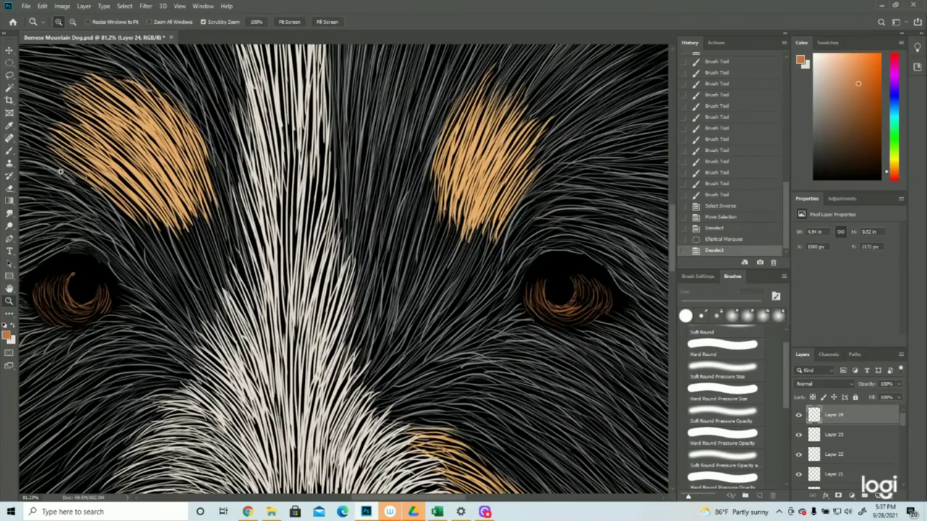
{"action": "left_click", "coordinate": [9, 74]}
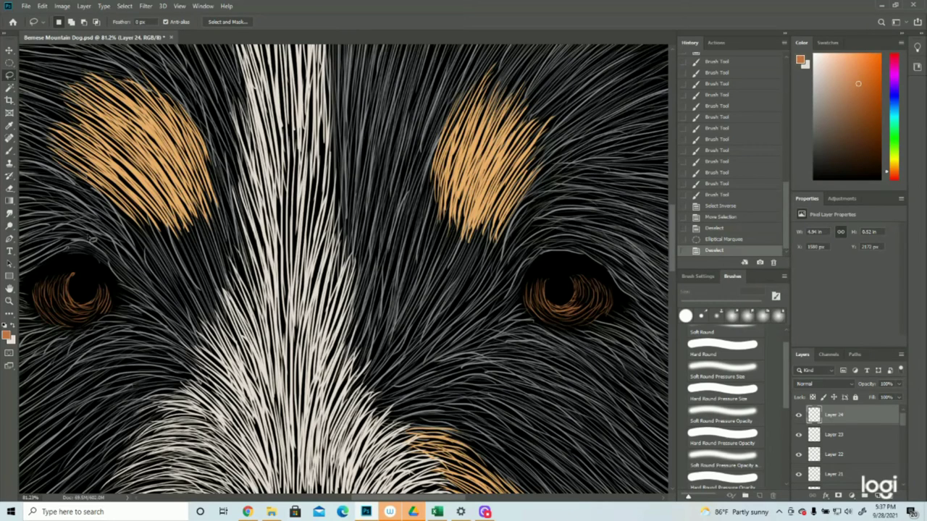
{"action": "mouse_move", "coordinate": [78, 276]}
{"action": "left_mouse_down"}
{"action": "mouse_move", "coordinate": [79, 288]}
{"action": "mouse_move", "coordinate": [77, 274]}
{"action": "left_mouse_up"}
{"action": "key", "text": "Delete"}
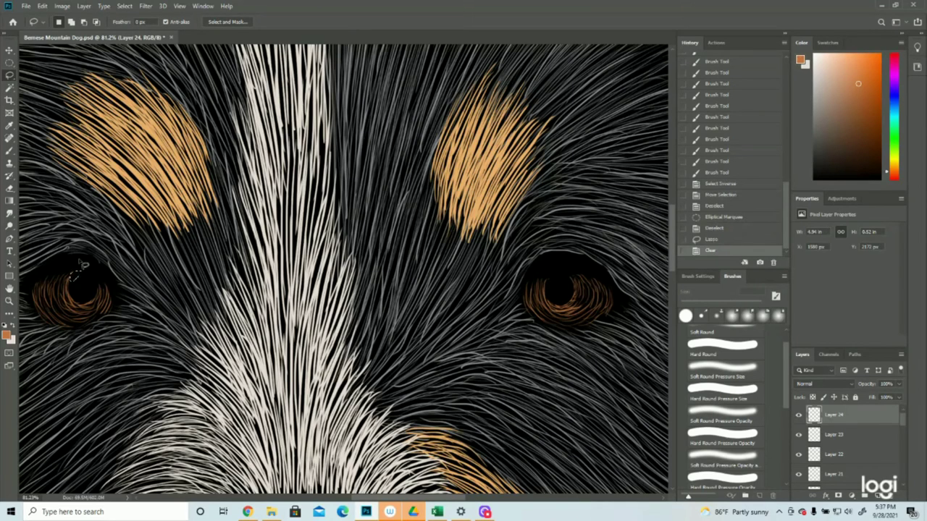
{"action": "left_click", "coordinate": [124, 6]}
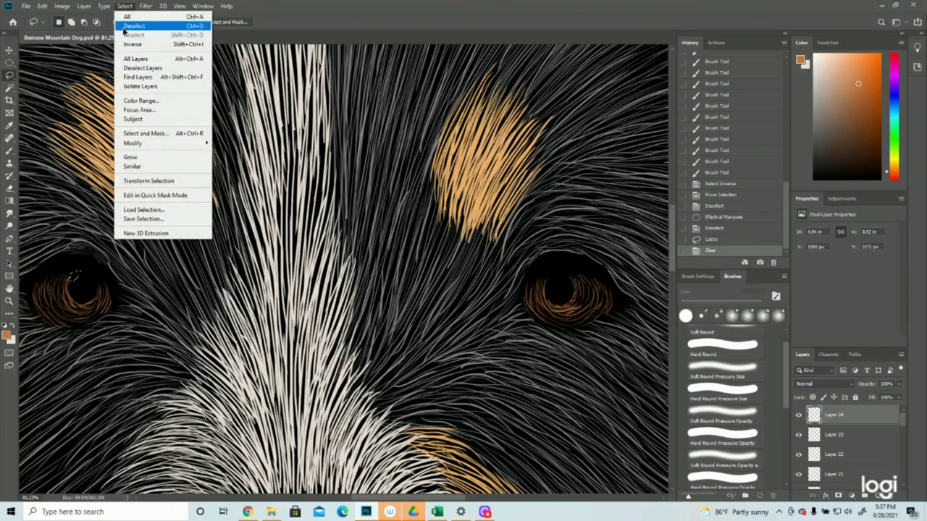
{"action": "left_click", "coordinate": [124, 28]}
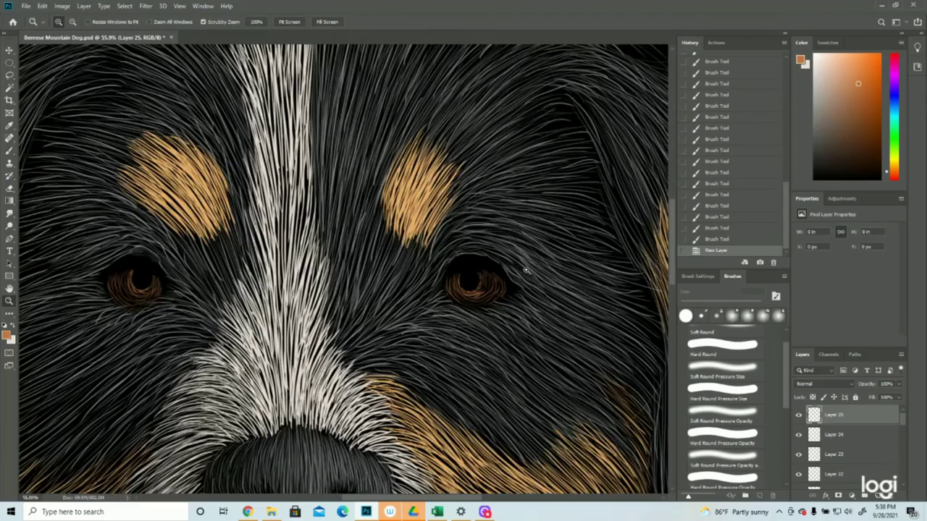
On Layer 25, brush curved orange strokes along the right pupil's lower edge, redoing the last unwanted stroke
{"action": "scroll", "coordinate": [526, 270], "scroll_direction": "up", "scroll_amount": 3}
{"action": "left_click", "coordinate": [8, 152]}
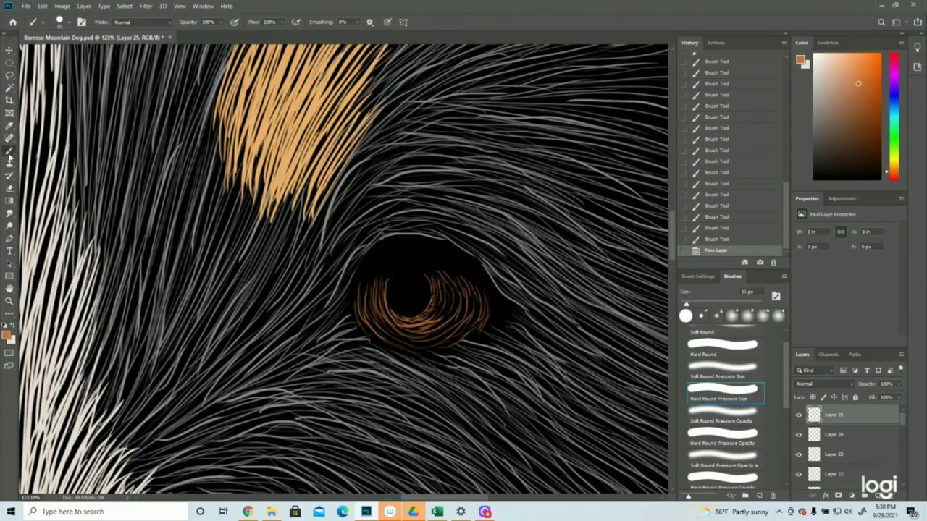
{"action": "mouse_move", "coordinate": [385, 291]}
{"action": "left_mouse_down"}
{"action": "mouse_move", "coordinate": [394, 317]}
{"action": "mouse_move", "coordinate": [407, 321]}
{"action": "left_mouse_up"}
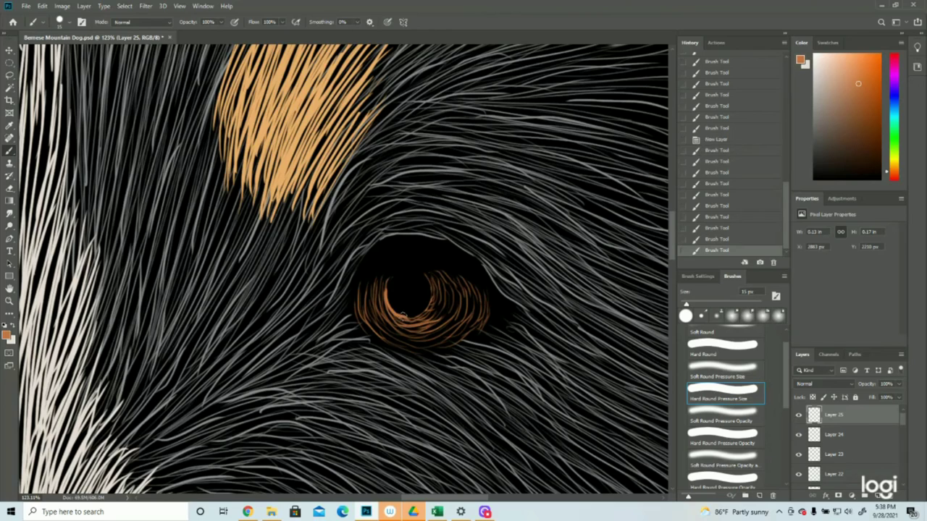
{"action": "left_click", "coordinate": [730, 239]}
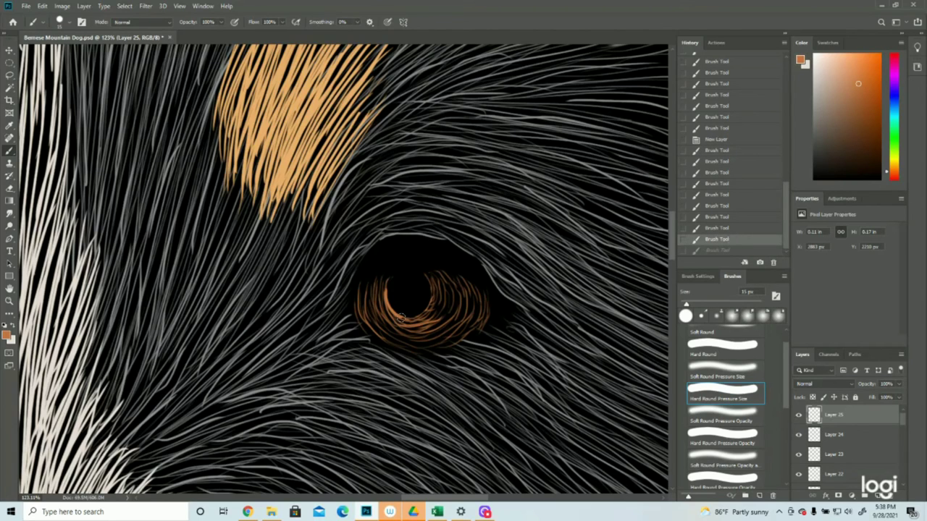
{"action": "left_click_drag", "start_coordinate": [395, 311], "coordinate": [409, 323]}
{"action": "left_click_drag", "start_coordinate": [397, 314], "coordinate": [422, 323]}
Brush matching curved orange strokes along the left pupil's side and lower edge on Layer 25
{"action": "left_click_drag", "start_coordinate": [434, 497], "coordinate": [359, 497]}
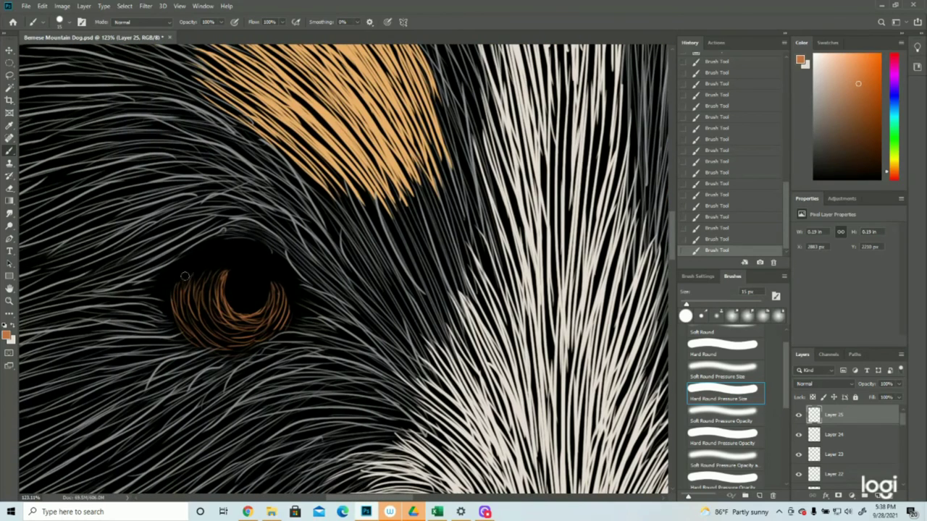
{"action": "mouse_move", "coordinate": [226, 279]}
{"action": "left_mouse_down"}
{"action": "mouse_move", "coordinate": [231, 307]}
{"action": "mouse_move", "coordinate": [260, 315]}
{"action": "left_mouse_up"}
{"action": "left_click", "coordinate": [9, 300]}
{"action": "left_click_drag", "start_coordinate": [360, 266], "coordinate": [310, 258]}
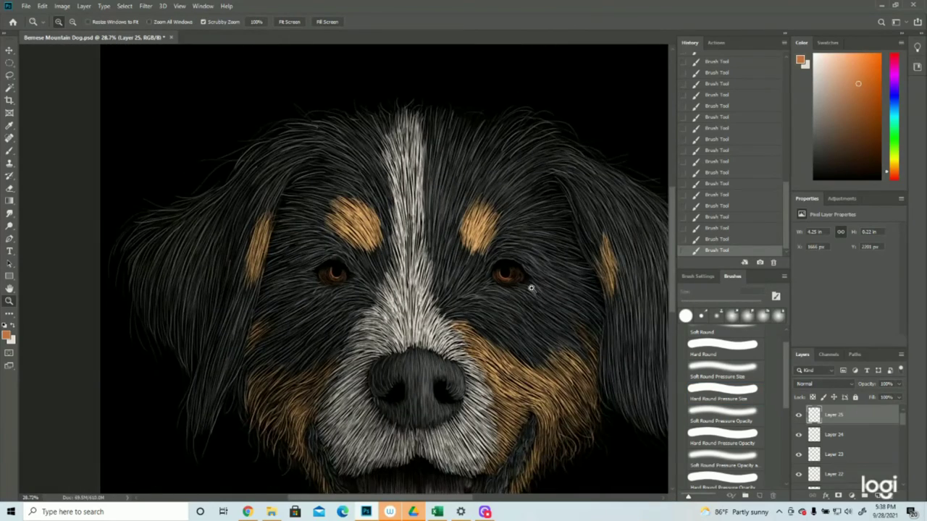
Brush dense orange strokes over the right eye's iris beside and below the pupil, following the iris curve
{"action": "left_click_drag", "start_coordinate": [533, 288], "coordinate": [511, 290]}
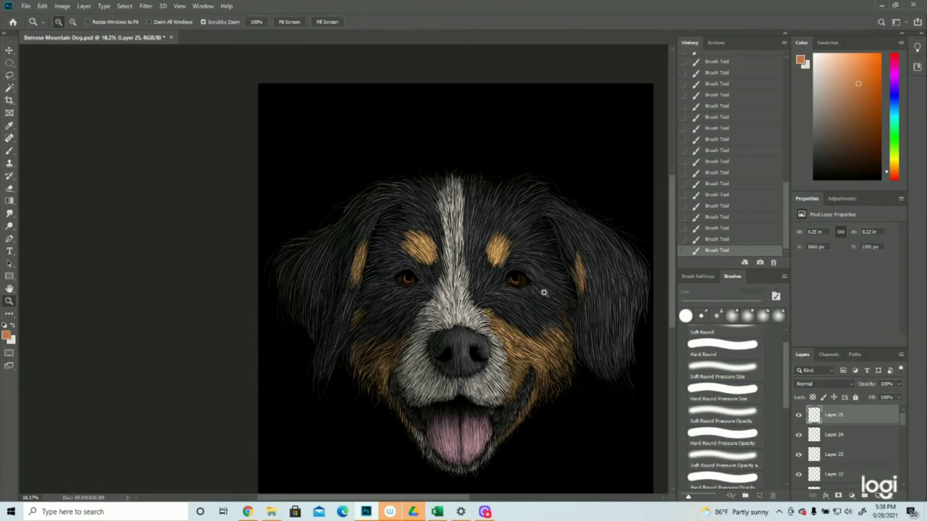
{"action": "left_click_drag", "start_coordinate": [539, 280], "coordinate": [481, 264]}
{"action": "key", "text": "b"}
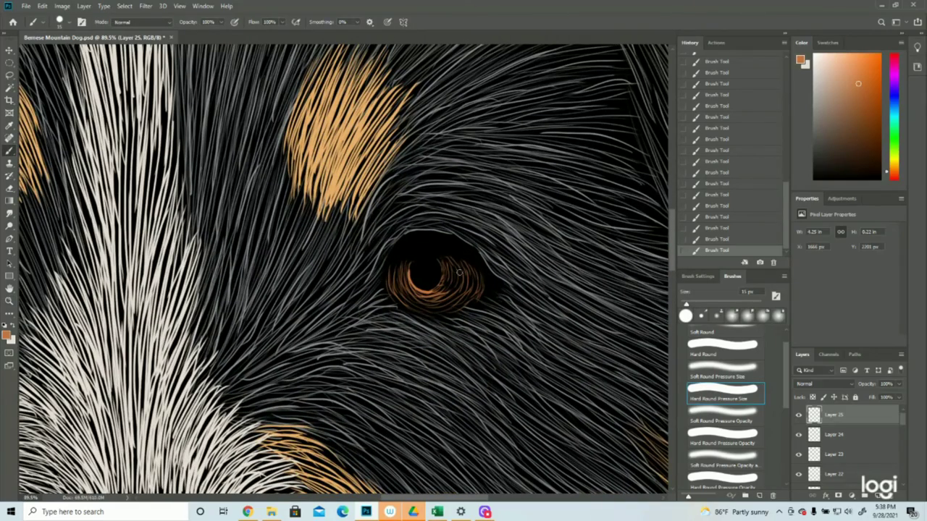
{"action": "left_click_drag", "start_coordinate": [457, 272], "coordinate": [463, 292]}
{"action": "left_click_drag", "start_coordinate": [448, 268], "coordinate": [449, 287]}
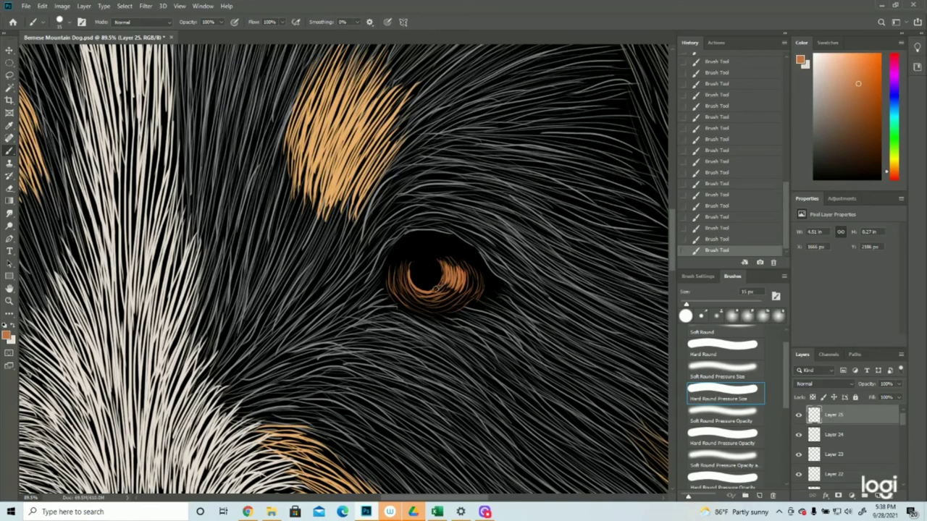
{"action": "left_click_drag", "start_coordinate": [425, 292], "coordinate": [415, 291]}
{"action": "mouse_move", "coordinate": [445, 298]}
{"action": "left_mouse_down"}
{"action": "mouse_move", "coordinate": [419, 298]}
{"action": "mouse_move", "coordinate": [447, 302]}
{"action": "left_mouse_up"}
{"action": "mouse_move", "coordinate": [481, 275]}
{"action": "left_mouse_down"}
{"action": "mouse_move", "coordinate": [463, 305]}
{"action": "mouse_move", "coordinate": [475, 299]}
{"action": "mouse_move", "coordinate": [439, 310]}
{"action": "mouse_move", "coordinate": [394, 312]}
{"action": "mouse_move", "coordinate": [431, 283]}
{"action": "mouse_move", "coordinate": [434, 308]}
{"action": "mouse_move", "coordinate": [395, 294]}
{"action": "mouse_move", "coordinate": [409, 312]}
{"action": "mouse_move", "coordinate": [394, 299]}
{"action": "mouse_move", "coordinate": [436, 314]}
{"action": "left_mouse_up"}
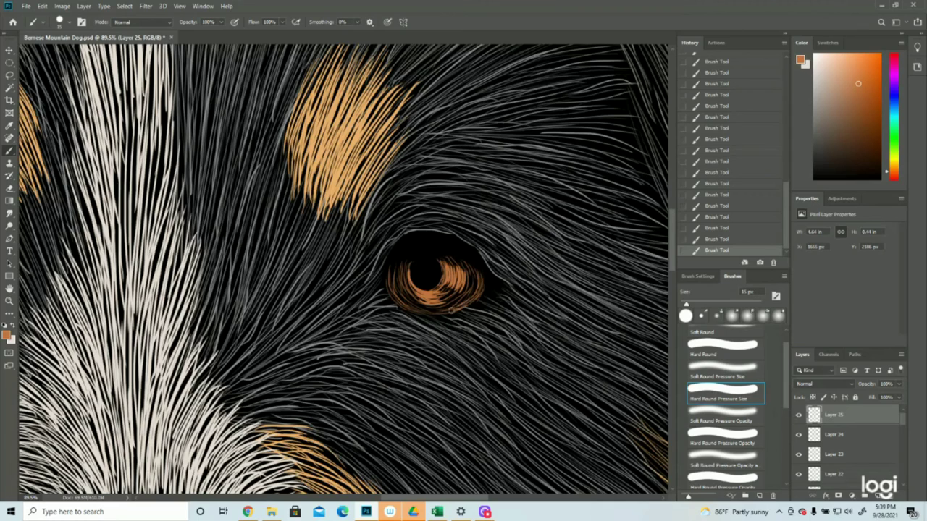
Fill the remaining dark gaps of the right eye's iris with curved orange strokes out to its rim
{"action": "left_click_drag", "start_coordinate": [441, 257], "coordinate": [453, 268]}
{"action": "left_click_drag", "start_coordinate": [457, 281], "coordinate": [436, 301]}
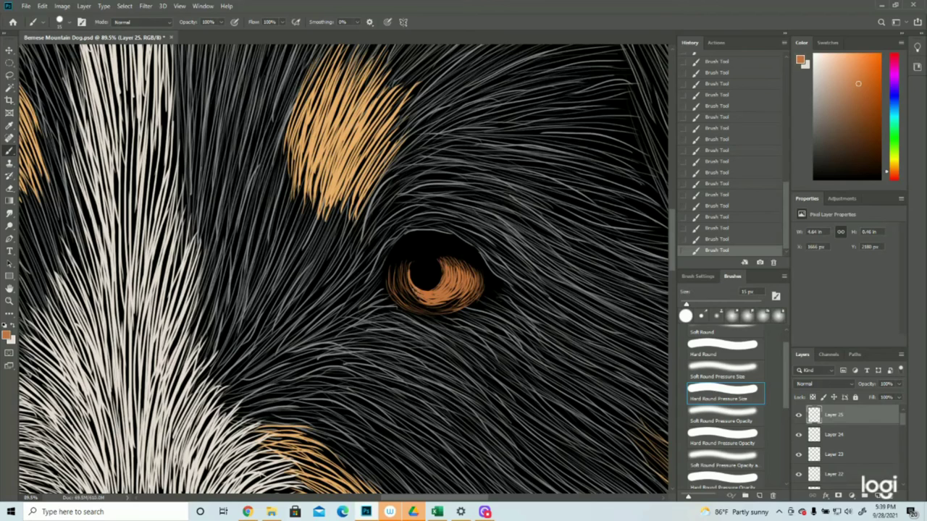
{"action": "mouse_move", "coordinate": [413, 300]}
{"action": "left_mouse_down"}
{"action": "mouse_move", "coordinate": [438, 307]}
{"action": "mouse_move", "coordinate": [472, 292]}
{"action": "mouse_move", "coordinate": [454, 310]}
{"action": "mouse_move", "coordinate": [425, 311]}
{"action": "left_mouse_up"}
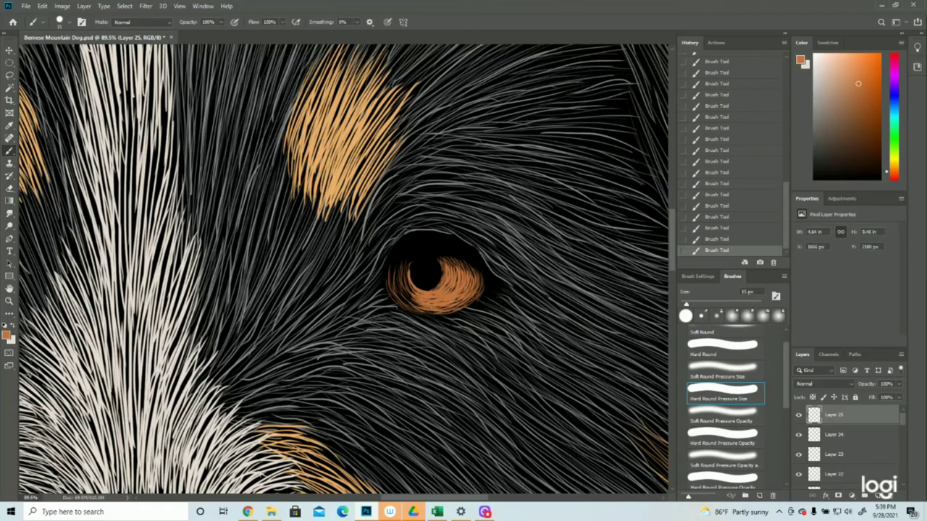
{"action": "left_click", "coordinate": [733, 229]}
{"action": "left_click", "coordinate": [750, 250]}
{"action": "left_click_drag", "start_coordinate": [401, 285], "coordinate": [427, 310]}
{"action": "mouse_move", "coordinate": [478, 280]}
{"action": "left_mouse_down"}
{"action": "mouse_move", "coordinate": [465, 301]}
{"action": "mouse_move", "coordinate": [443, 310]}
{"action": "left_mouse_up"}
{"action": "key", "text": "z"}
{"action": "left_click_drag", "start_coordinate": [576, 250], "coordinate": [404, 314]}
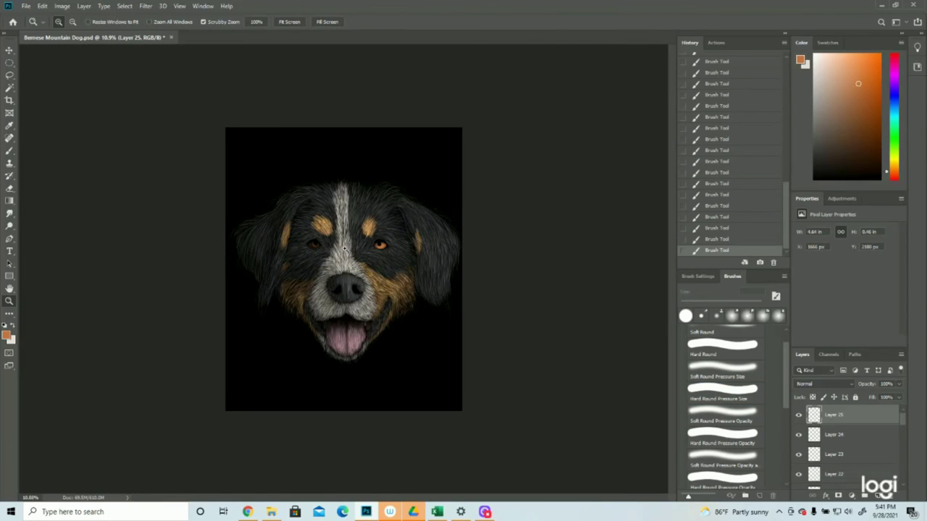
Brush dense curved orange strokes on the left eye's iris beneath the pupil and toward the nose side
{"action": "left_click", "coordinate": [345, 250]}
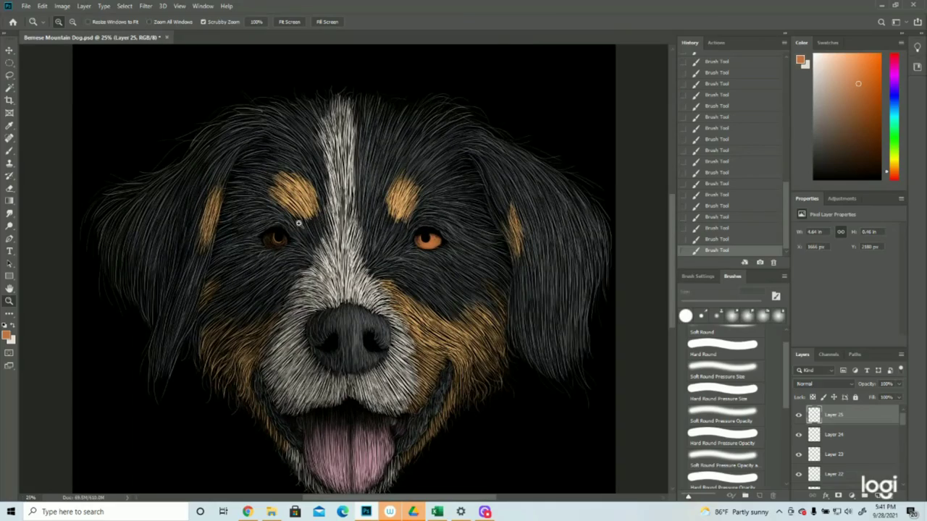
{"action": "left_click", "coordinate": [299, 224]}
{"action": "left_click", "coordinate": [291, 224]}
{"action": "left_click", "coordinate": [261, 226]}
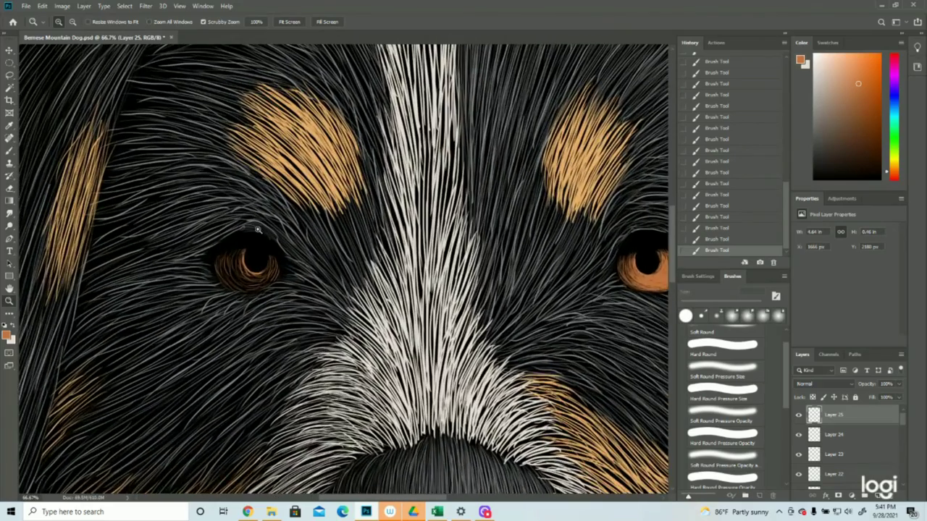
{"action": "left_click", "coordinate": [257, 226]}
{"action": "left_click", "coordinate": [8, 153]}
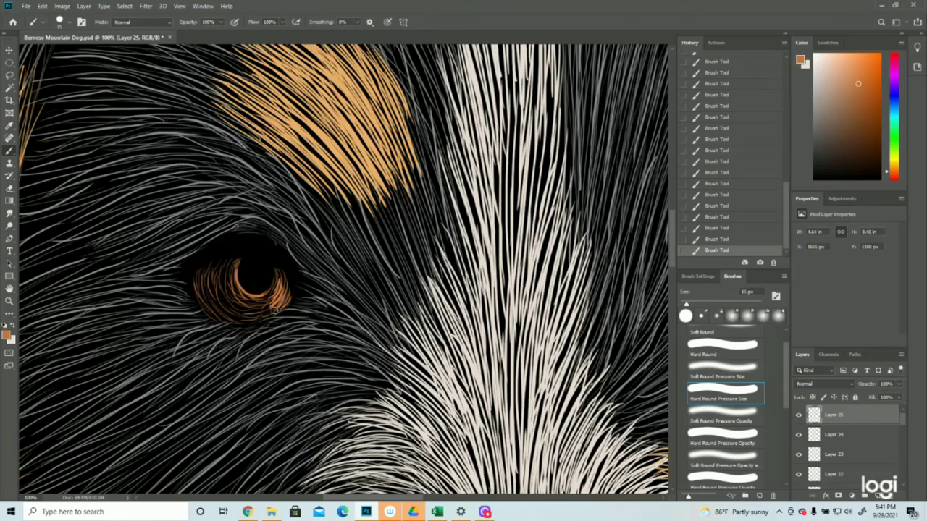
{"action": "mouse_move", "coordinate": [196, 281]}
{"action": "left_mouse_down"}
{"action": "mouse_move", "coordinate": [209, 314]}
{"action": "mouse_move", "coordinate": [194, 290]}
{"action": "mouse_move", "coordinate": [230, 325]}
{"action": "mouse_move", "coordinate": [204, 311]}
{"action": "mouse_move", "coordinate": [241, 325]}
{"action": "mouse_move", "coordinate": [227, 322]}
{"action": "mouse_move", "coordinate": [255, 321]}
{"action": "mouse_move", "coordinate": [215, 315]}
{"action": "mouse_move", "coordinate": [252, 315]}
{"action": "left_mouse_up"}
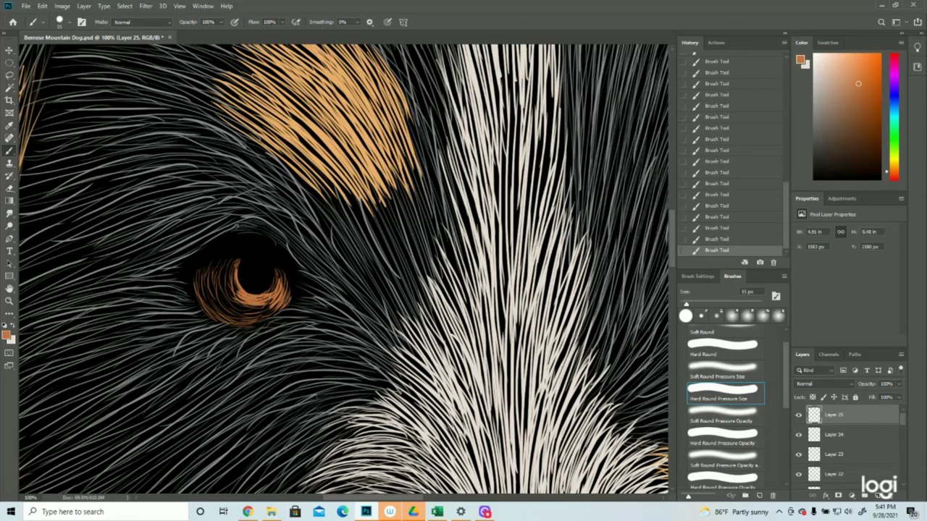
{"action": "left_click_drag", "start_coordinate": [237, 313], "coordinate": [275, 302]}
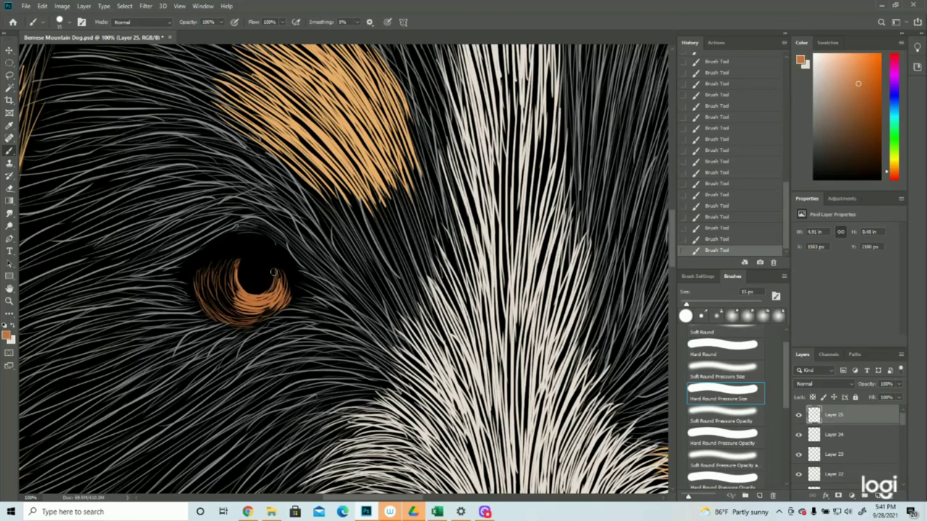
Fill the rest of the left eye's iris, including its outer side, with dense curved orange strokes
{"action": "mouse_move", "coordinate": [275, 278]}
{"action": "left_mouse_down"}
{"action": "mouse_move", "coordinate": [258, 294]}
{"action": "mouse_move", "coordinate": [270, 291]}
{"action": "left_mouse_up"}
{"action": "left_click_drag", "start_coordinate": [275, 313], "coordinate": [250, 318]}
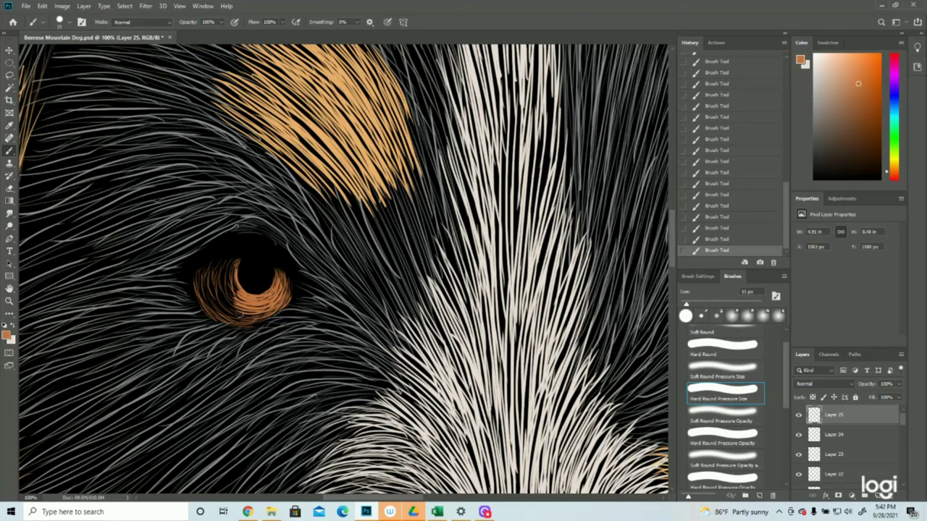
{"action": "left_click_drag", "start_coordinate": [268, 312], "coordinate": [228, 315]}
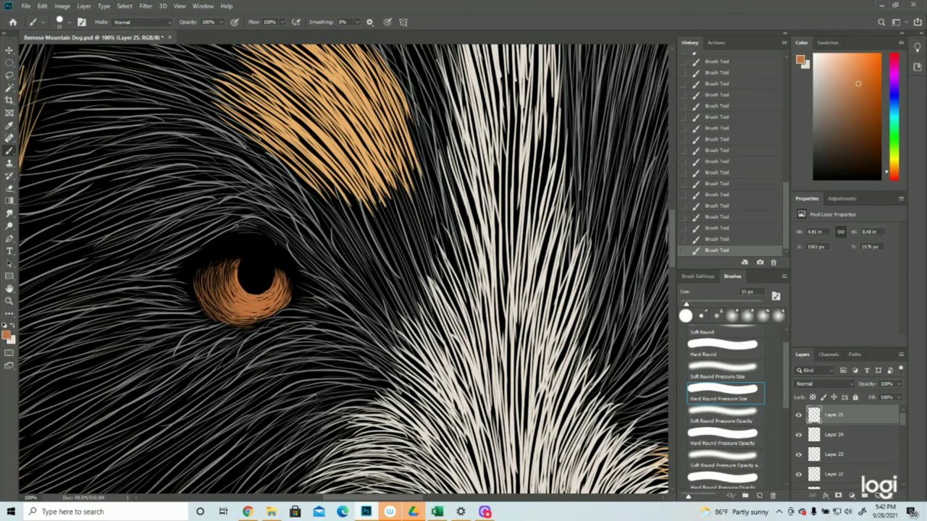
{"action": "left_click_drag", "start_coordinate": [219, 283], "coordinate": [228, 304]}
Examine both orange eyes in the whole portrait and up close, comparing their irises and pupils
{"action": "key", "text": "z"}
{"action": "key", "text": "ctrl+0"}
{"action": "left_click", "coordinate": [397, 145]}
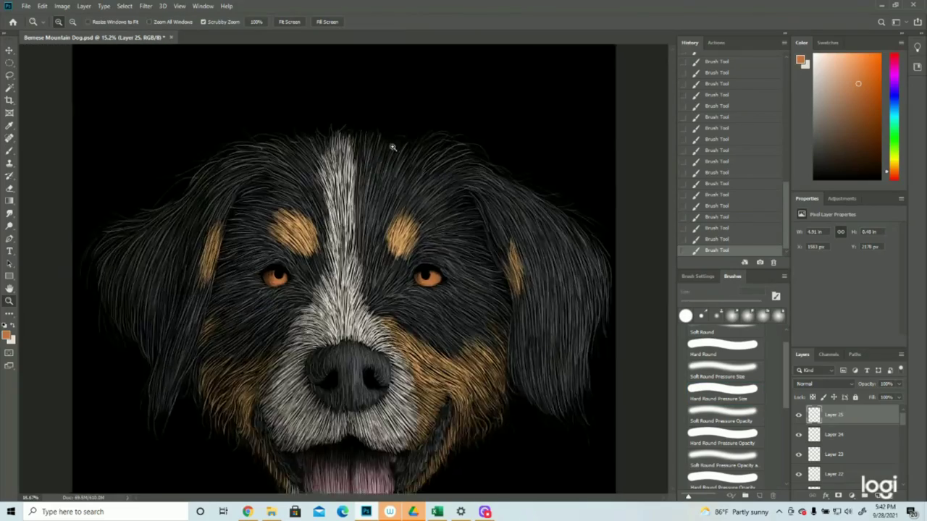
{"action": "left_click", "coordinate": [391, 149]}
{"action": "left_click", "coordinate": [356, 224]}
{"action": "scroll", "coordinate": [344, 294], "scroll_direction": "up", "scroll_amount": 4}
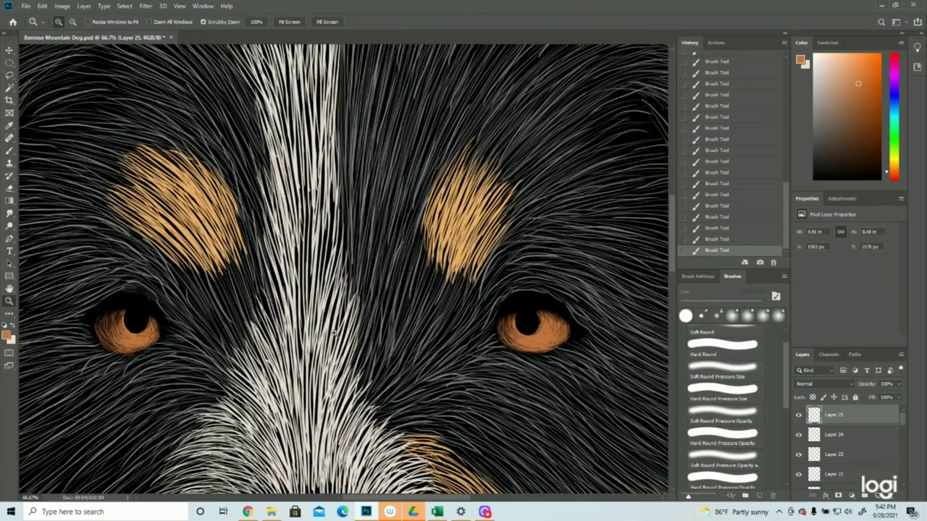
{"action": "left_click", "coordinate": [179, 391]}
{"action": "left_click_drag", "start_coordinate": [306, 369], "coordinate": [272, 372]}
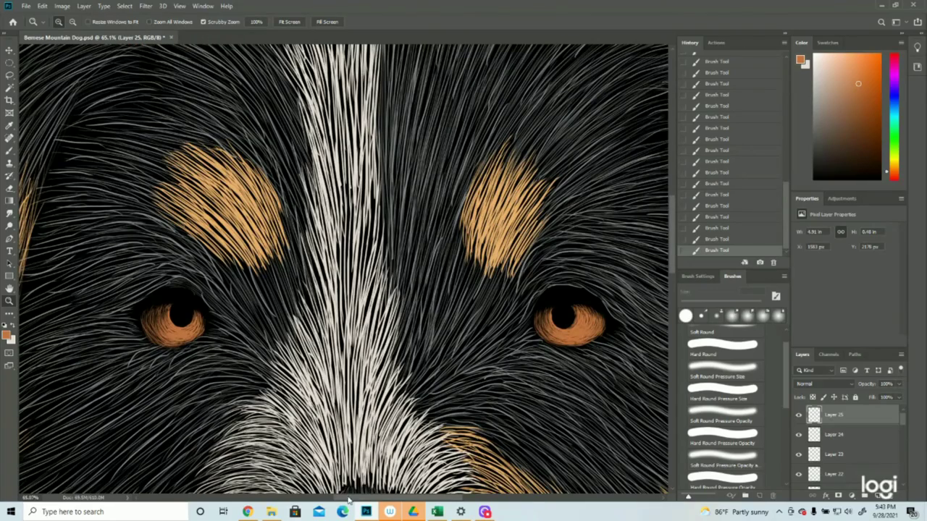
{"action": "scroll", "coordinate": [355, 499], "scroll_direction": "right", "scroll_amount": 2}
{"action": "scroll", "coordinate": [205, 383], "scroll_direction": "up", "scroll_amount": 4}
{"action": "scroll", "coordinate": [246, 378], "scroll_direction": "down", "scroll_amount": 2}
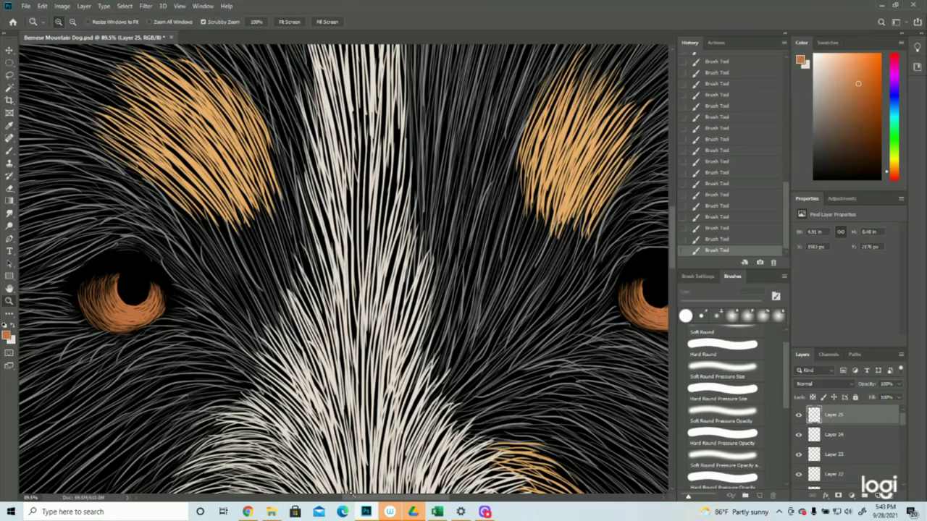
{"action": "scroll", "coordinate": [354, 495], "scroll_direction": "up", "scroll_amount": 2}
{"action": "scroll", "coordinate": [365, 499], "scroll_direction": "right", "scroll_amount": 2}
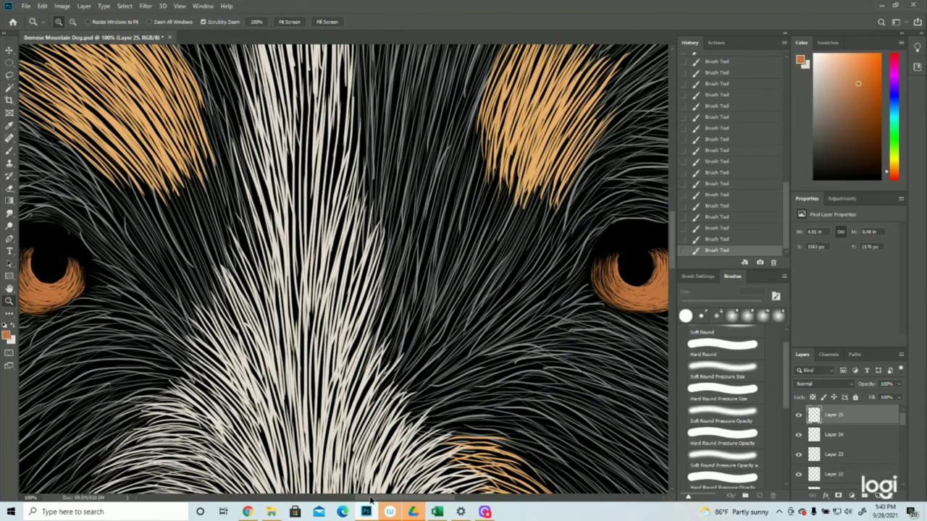
Add a new layer above the iris strokes and set the foreground color to off-white
{"action": "left_click", "coordinate": [9, 150]}
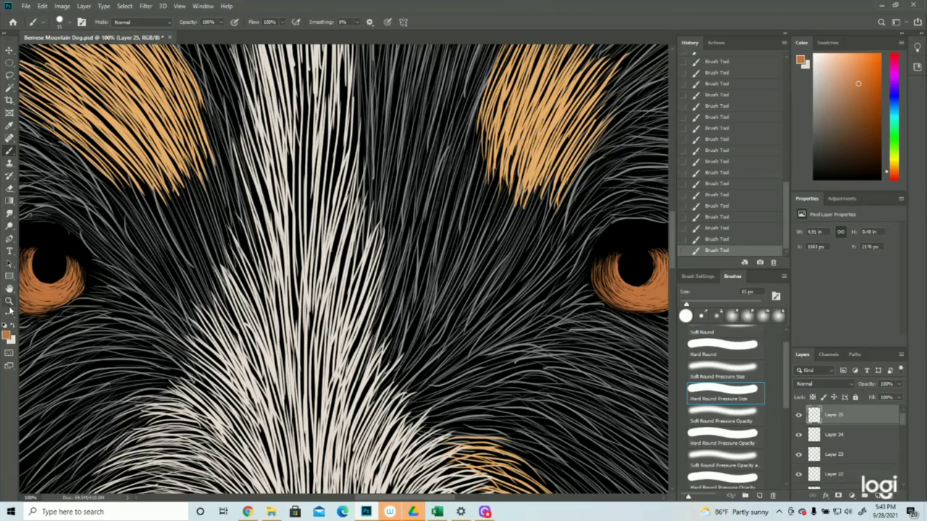
{"action": "left_click", "coordinate": [9, 301]}
{"action": "left_click_drag", "start_coordinate": [300, 287], "coordinate": [258, 283]}
{"action": "scroll", "coordinate": [363, 328], "scroll_direction": "down", "scroll_amount": 2}
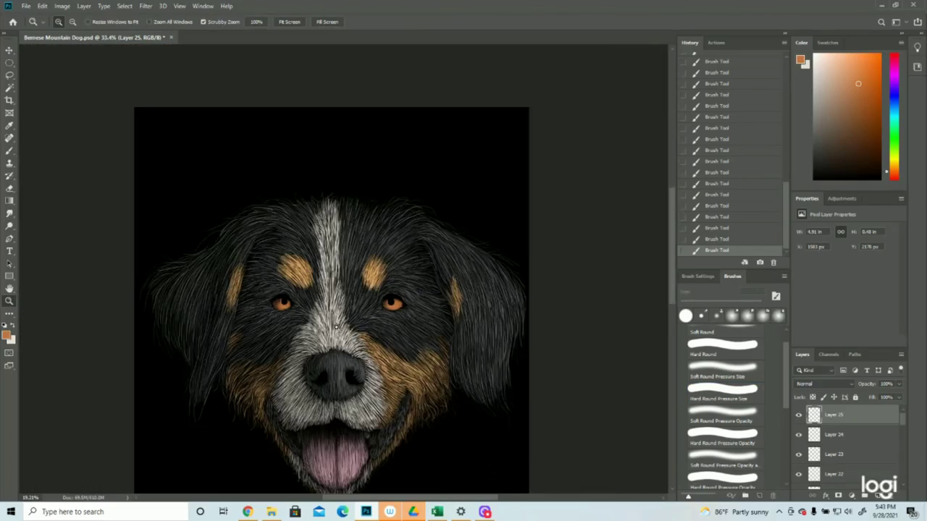
{"action": "scroll", "coordinate": [334, 322], "scroll_direction": "up", "scroll_amount": 3}
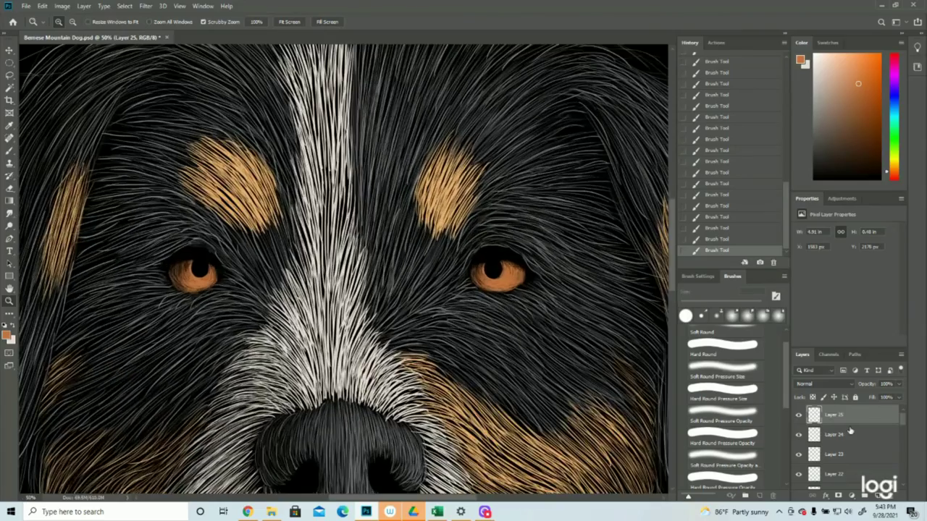
{"action": "left_click", "coordinate": [878, 497]}
{"action": "left_click", "coordinate": [9, 335]}
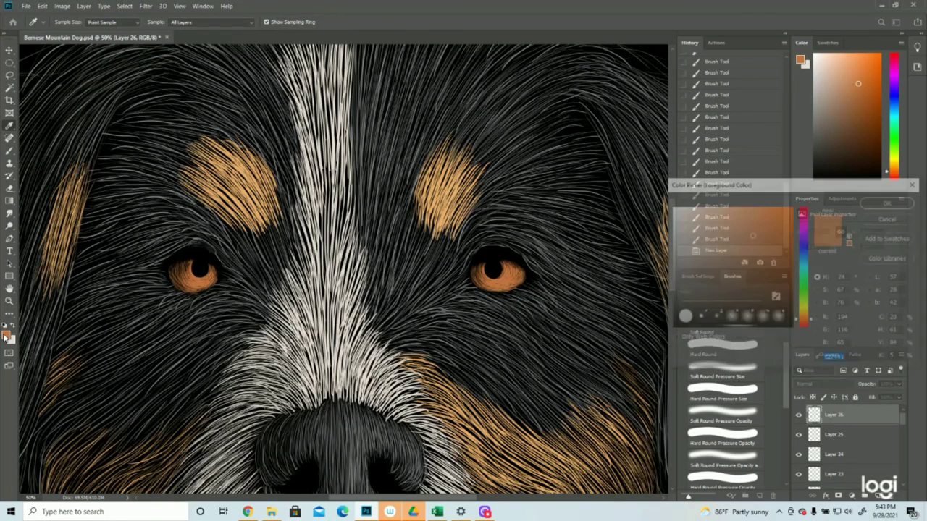
{"action": "left_click", "coordinate": [888, 202]}
Select a circle about 0.12 in wide on the left eye's pupil edge and fill it with the foreground color as a catchlight
{"action": "key", "text": "m"}
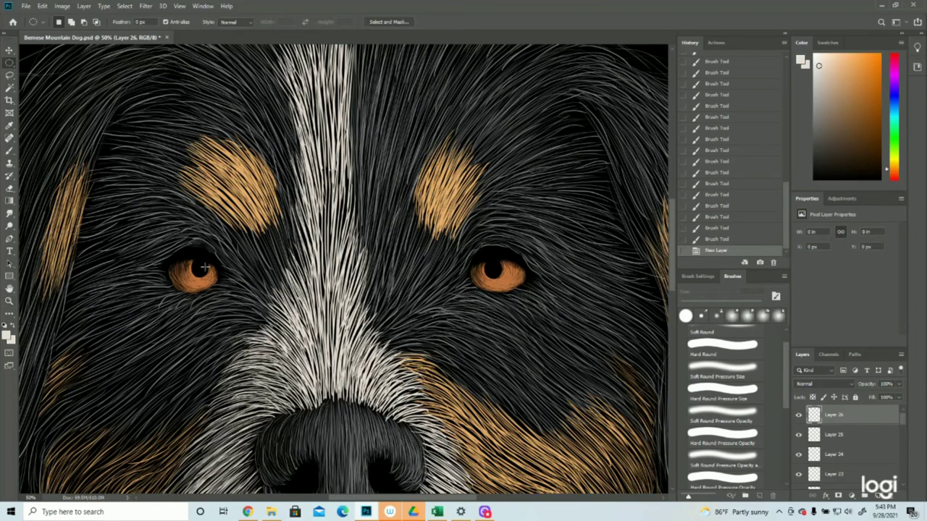
{"action": "left_click_drag", "start_coordinate": [202, 268], "coordinate": [209, 274]}
{"action": "key", "text": "Down"}
{"action": "key", "text": "Down"}
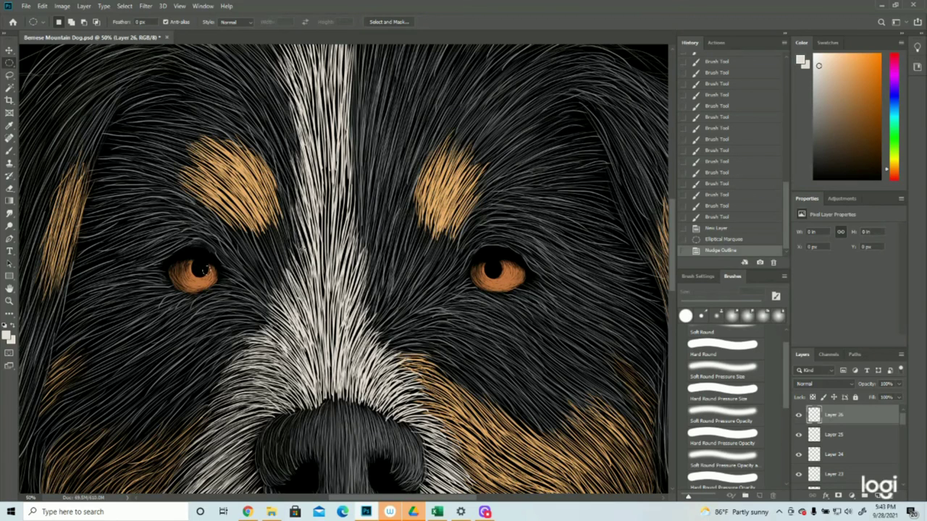
{"action": "left_click", "coordinate": [41, 5]}
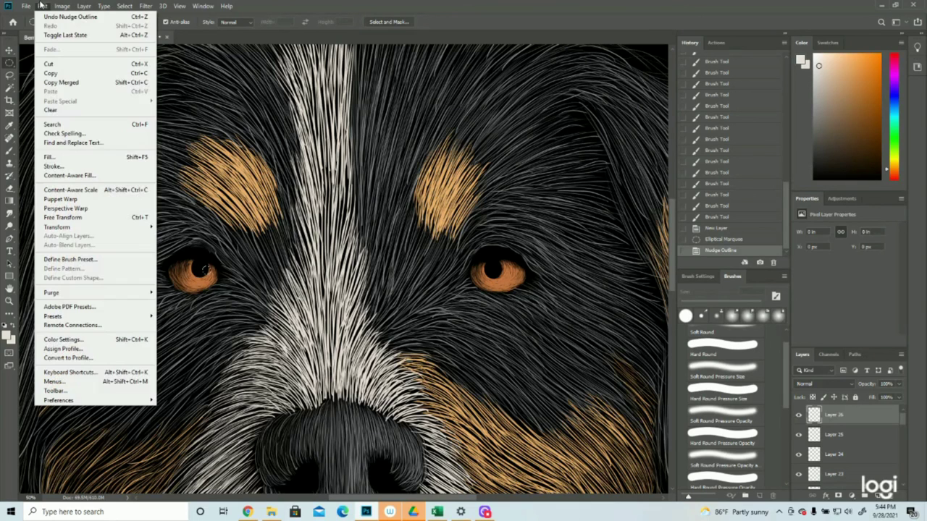
{"action": "left_click", "coordinate": [50, 156]}
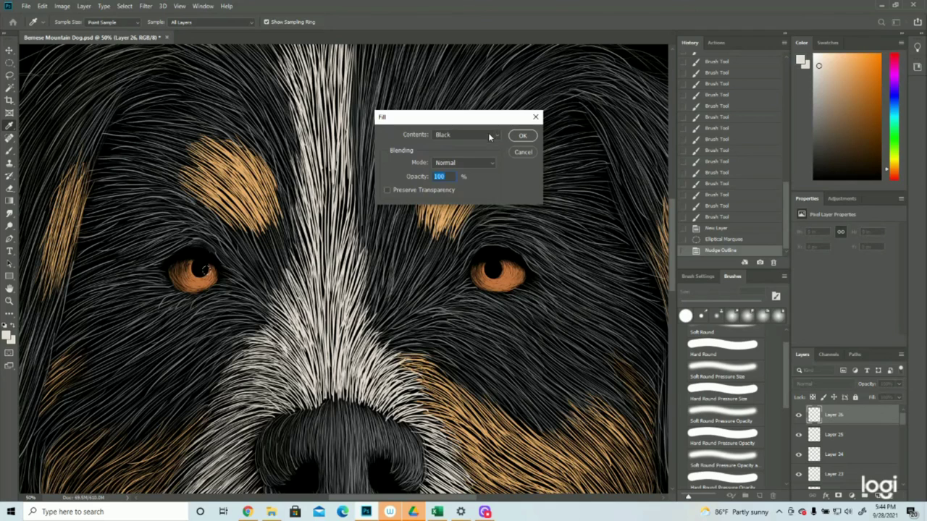
{"action": "left_click", "coordinate": [489, 137]}
{"action": "left_click", "coordinate": [460, 148]}
{"action": "left_click", "coordinate": [522, 136]}
Move the circular selection to the right eye's pupil, fill it with the foreground color as a matching catchlight, and deselect
{"action": "left_click_drag", "start_coordinate": [207, 273], "coordinate": [503, 271]}
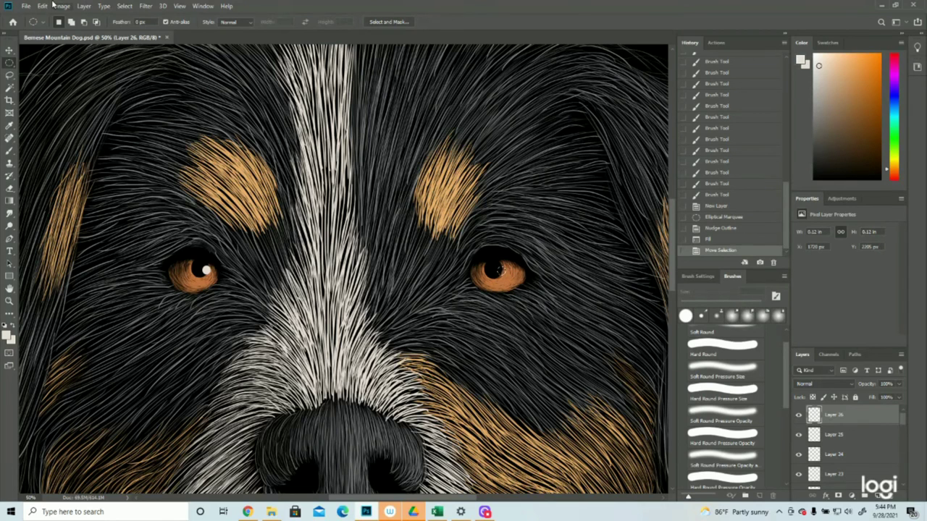
{"action": "left_click", "coordinate": [42, 5]}
{"action": "left_click", "coordinate": [61, 156]}
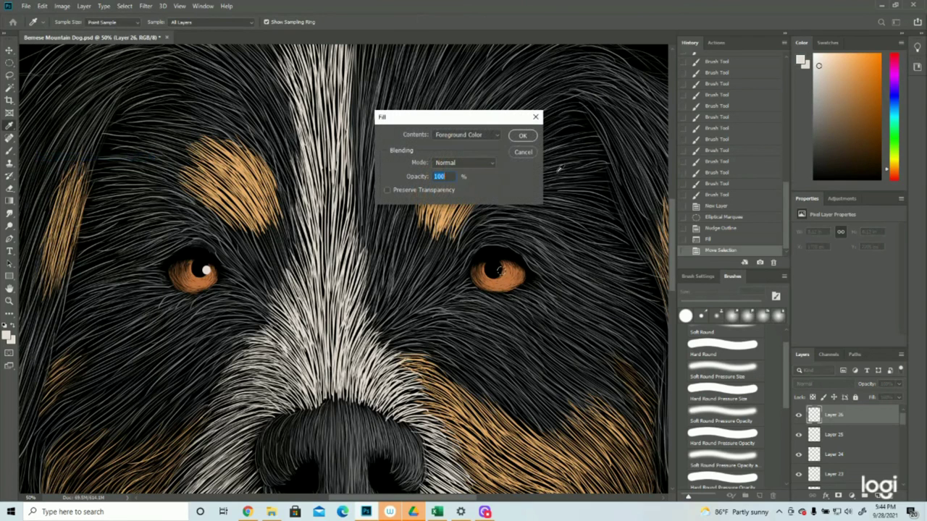
{"action": "left_click", "coordinate": [523, 136]}
{"action": "left_click", "coordinate": [124, 6]}
{"action": "left_click", "coordinate": [134, 26]}
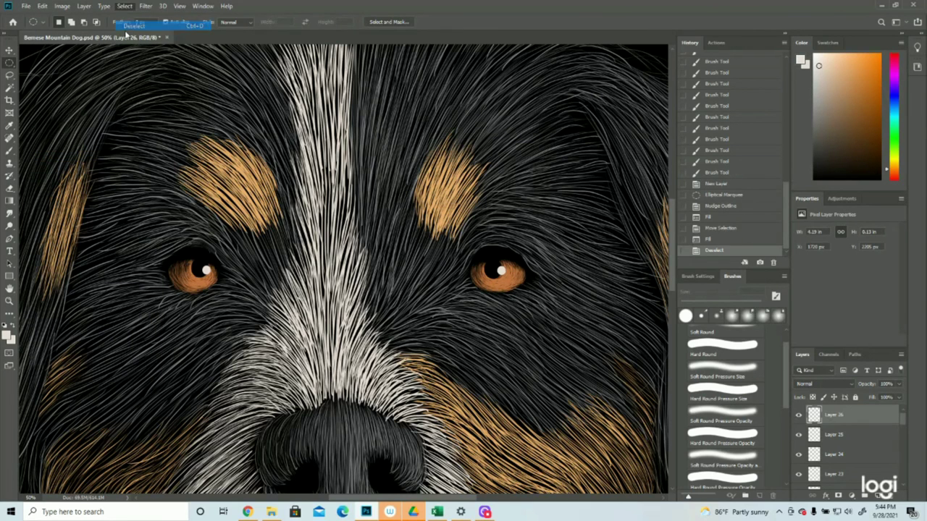
Cut a jagged edge into the nose side of the left eye's catchlight with a lasso selection and deselect
{"action": "left_click", "coordinate": [9, 302]}
{"action": "left_click_drag", "start_coordinate": [470, 257], "coordinate": [422, 269]}
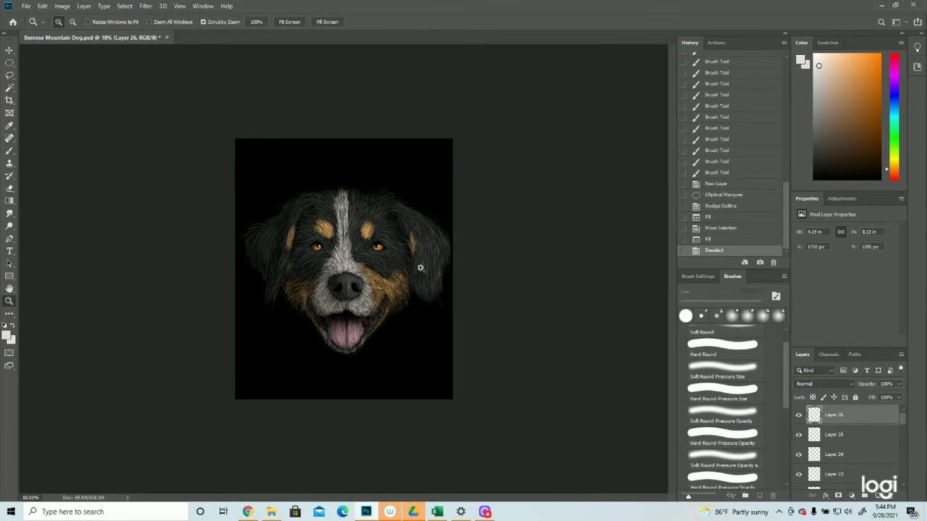
{"action": "left_click", "coordinate": [343, 225]}
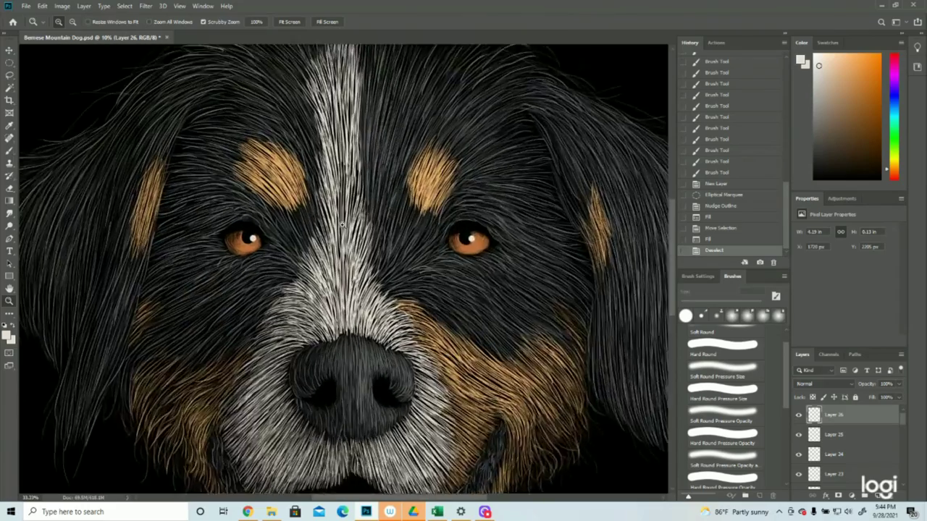
{"action": "left_click", "coordinate": [260, 211]}
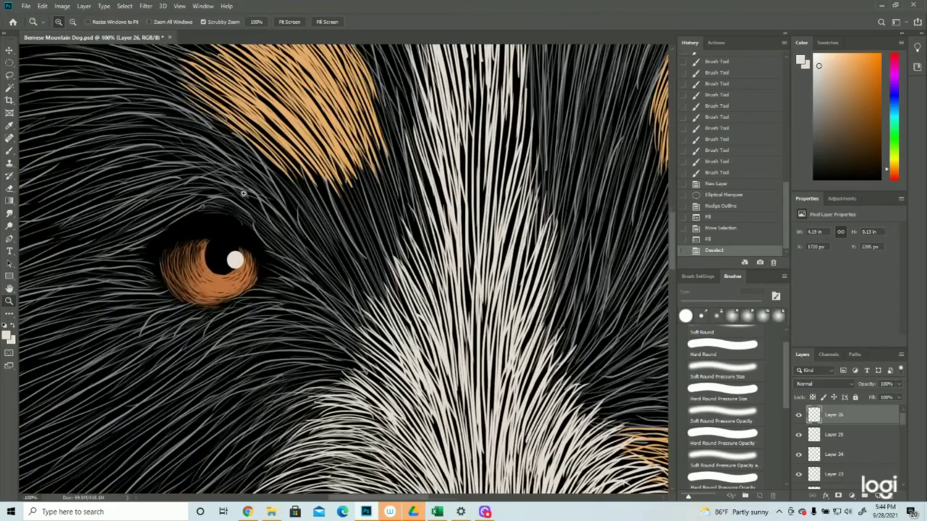
{"action": "left_click", "coordinate": [9, 75]}
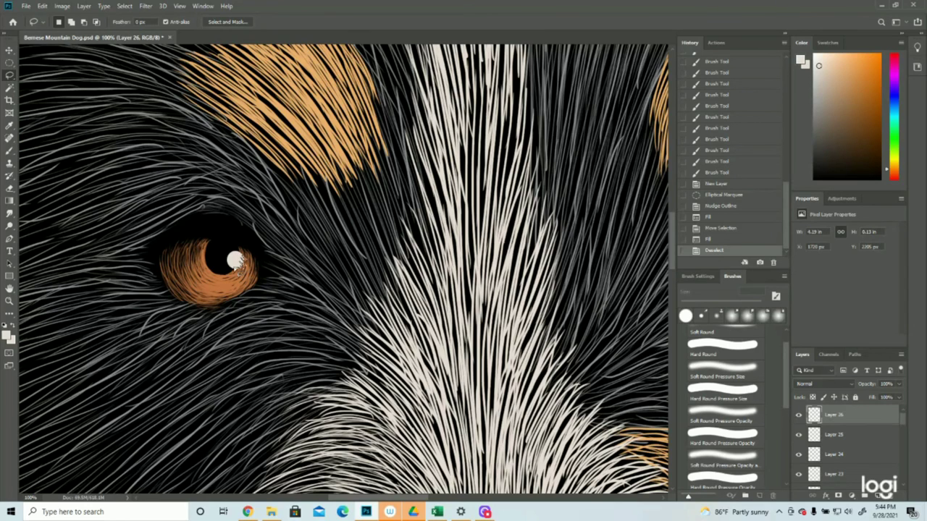
{"action": "left_click", "coordinate": [240, 279]}
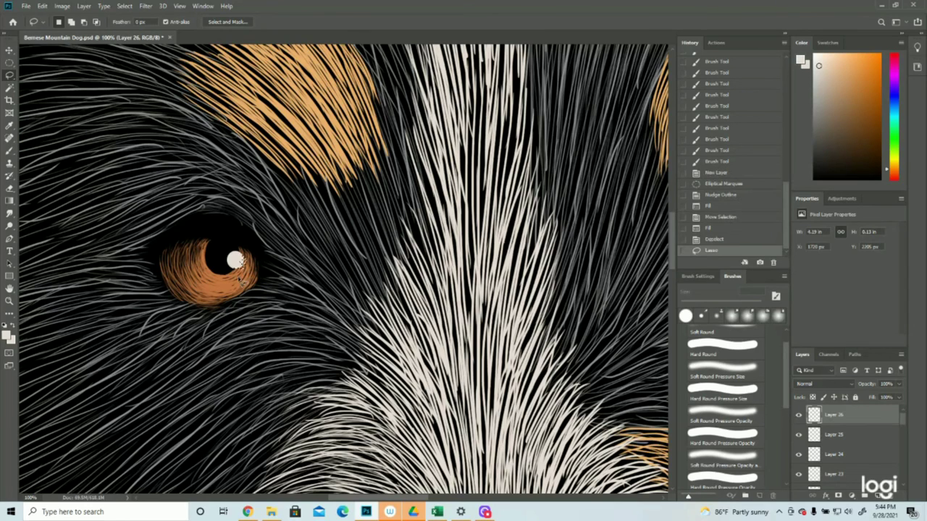
{"action": "left_click", "coordinate": [714, 244]}
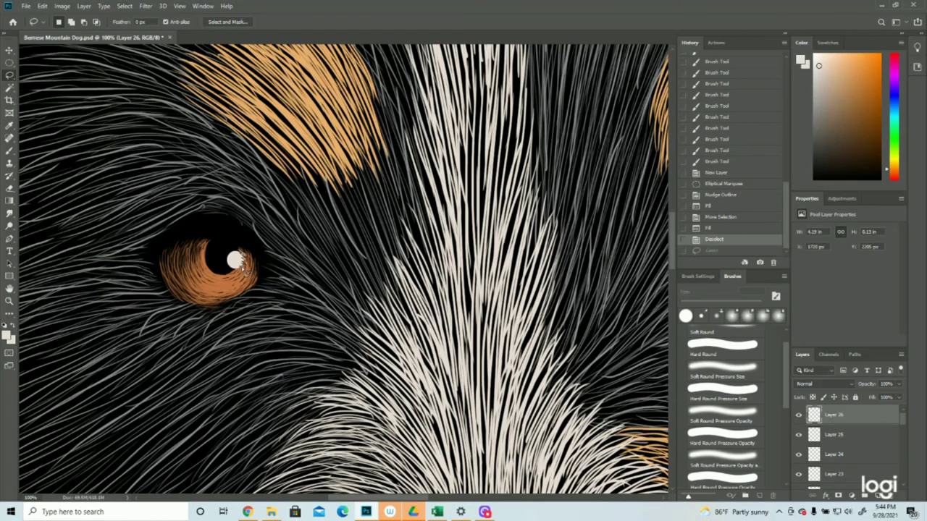
{"action": "left_click_drag", "start_coordinate": [257, 264], "coordinate": [245, 247]}
{"action": "key", "text": "Delete"}
{"action": "left_click", "coordinate": [125, 6]}
{"action": "left_click", "coordinate": [130, 26]}
On a new layer, brush short off-white fur strokes along the middle of the upper lip, just above the tongue
{"action": "left_click", "coordinate": [12, 303]}
{"action": "mouse_move", "coordinate": [342, 268]}
{"action": "left_mouse_down"}
{"action": "mouse_move", "coordinate": [305, 268]}
{"action": "mouse_move", "coordinate": [352, 267]}
{"action": "left_mouse_up"}
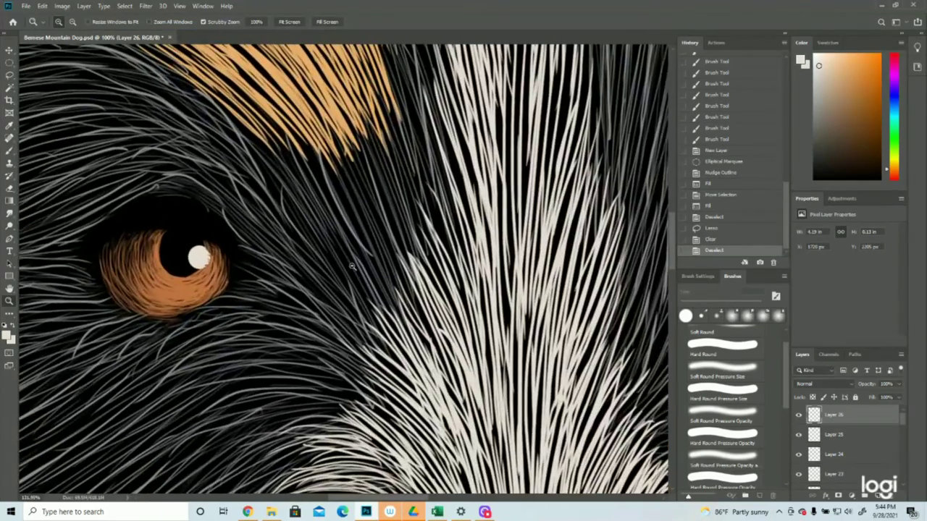
{"action": "scroll", "coordinate": [351, 267], "scroll_direction": "down", "scroll_amount": 6}
{"action": "scroll", "coordinate": [434, 283], "scroll_direction": "up", "scroll_amount": 1}
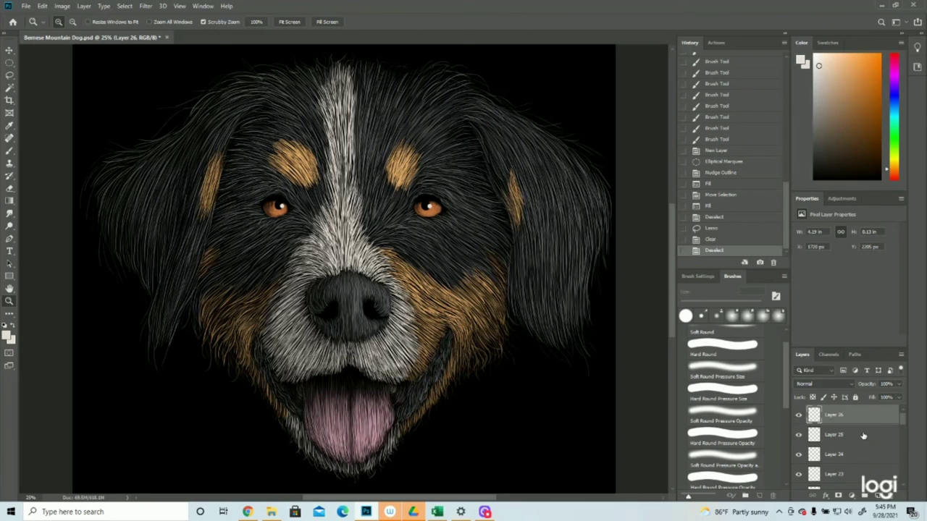
{"action": "left_click", "coordinate": [878, 495]}
{"action": "left_click", "coordinate": [355, 389]}
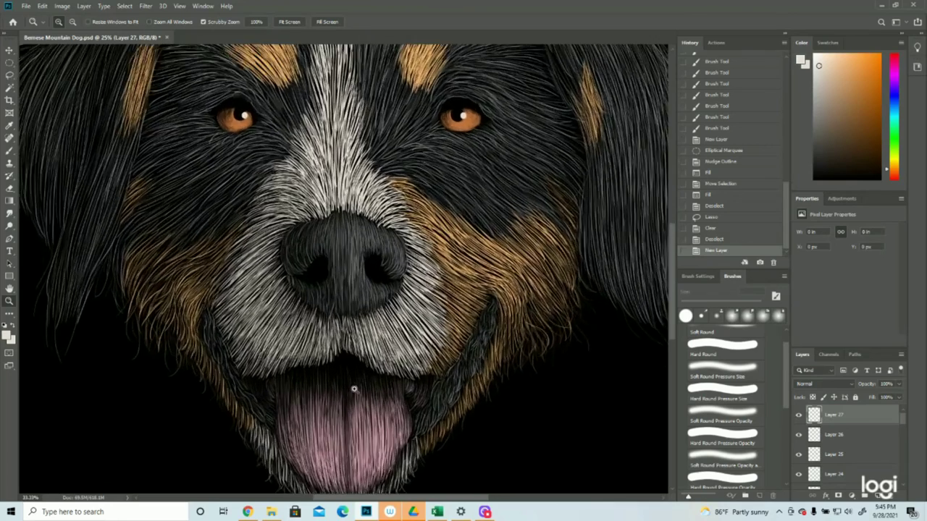
{"action": "left_click", "coordinate": [8, 153]}
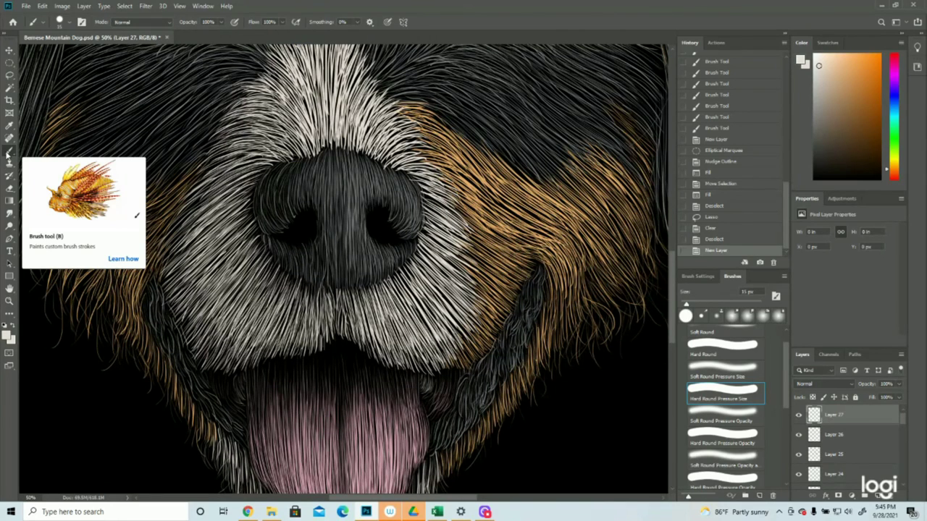
{"action": "left_click_drag", "start_coordinate": [336, 327], "coordinate": [349, 347]}
{"action": "left_click_drag", "start_coordinate": [345, 337], "coordinate": [354, 350]}
{"action": "left_click_drag", "start_coordinate": [349, 339], "coordinate": [364, 354]}
{"action": "mouse_move", "coordinate": [360, 342]}
{"action": "left_mouse_down"}
{"action": "mouse_move", "coordinate": [368, 357]}
{"action": "mouse_move", "coordinate": [354, 351]}
{"action": "left_mouse_up"}
{"action": "left_click_drag", "start_coordinate": [349, 345], "coordinate": [365, 356]}
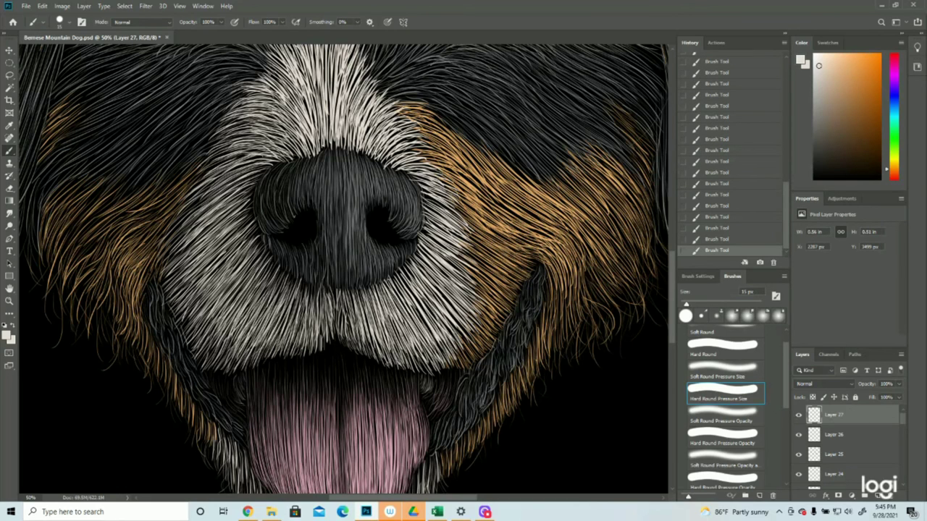
Examine the whole portrait, checking the eye catchlights and the upper lip fur
{"action": "key", "text": "z"}
{"action": "key", "text": "ctrl+0"}
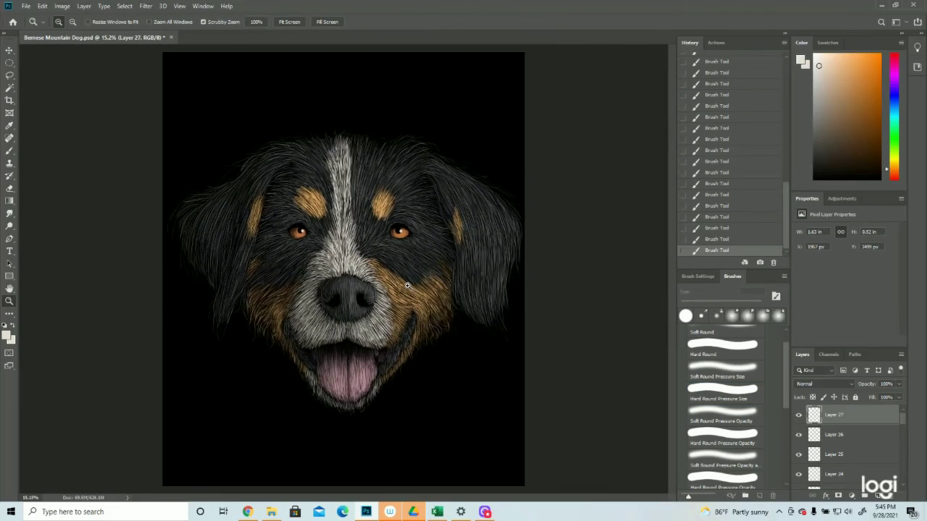
{"action": "left_click", "coordinate": [434, 306]}
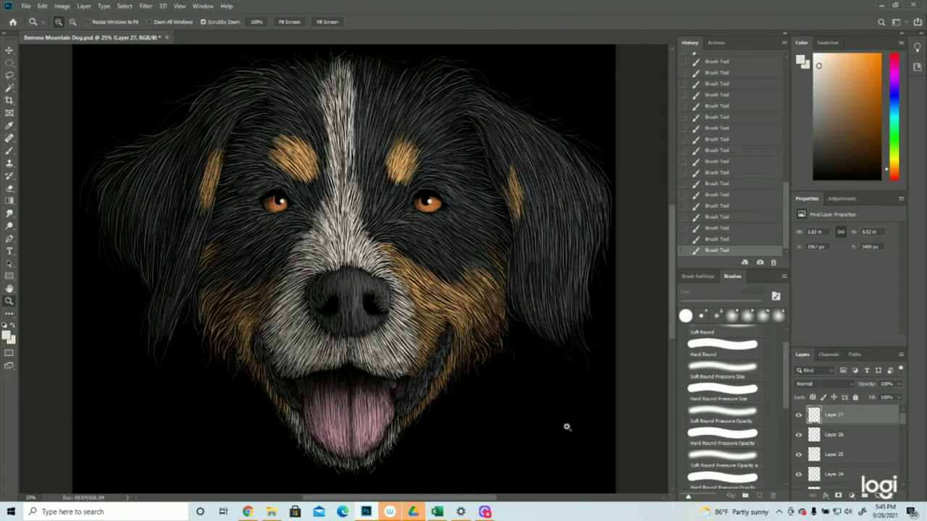
{"action": "scroll", "coordinate": [570, 431], "scroll_direction": "up", "scroll_amount": 1}
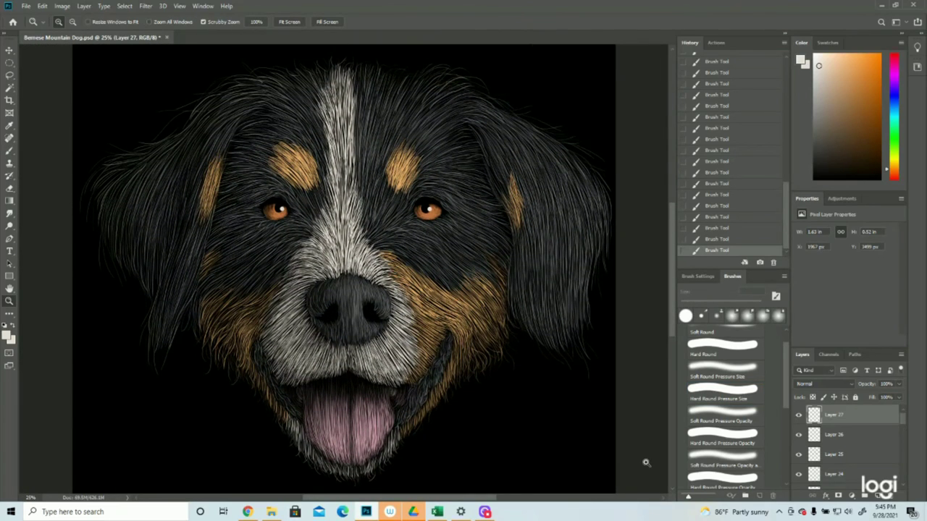